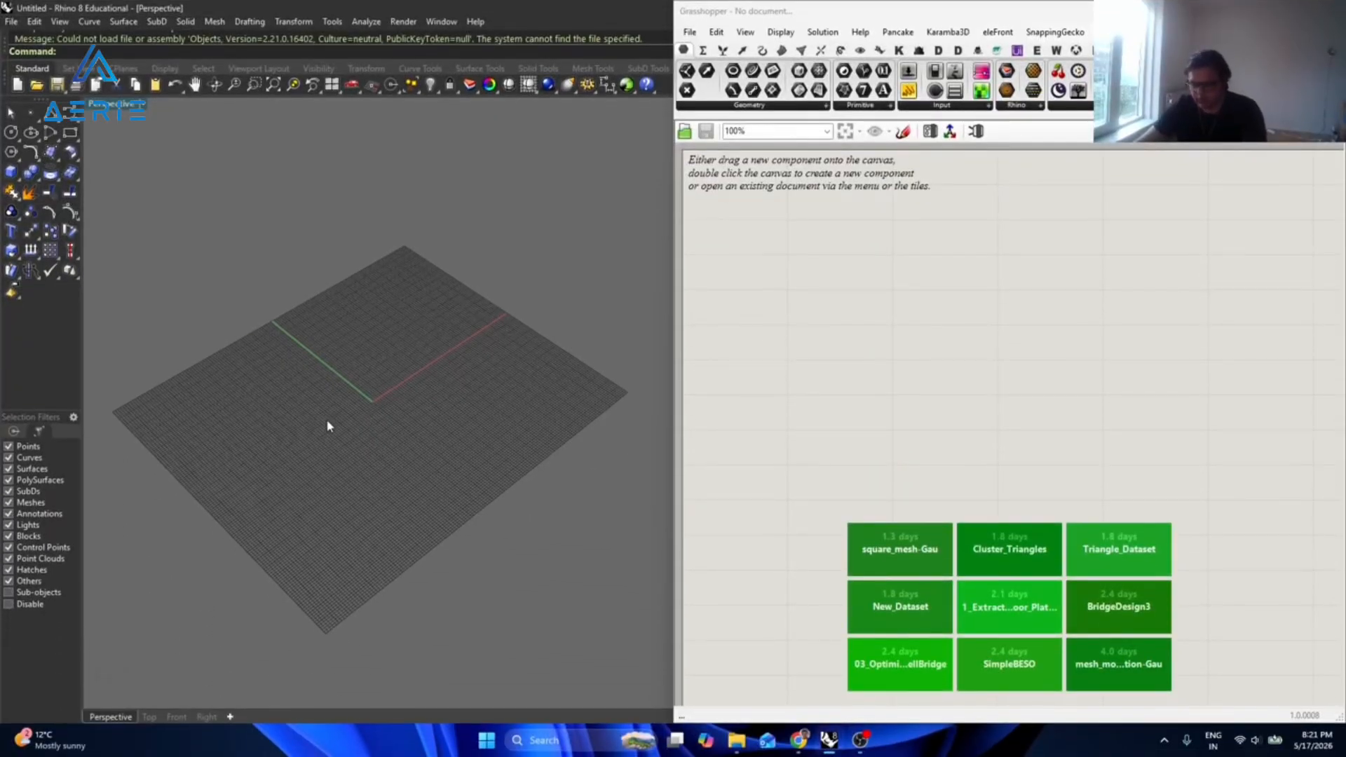
Show the viewport without its surrounding toolbars and side panels, and hide the construction grid.
key(F11)
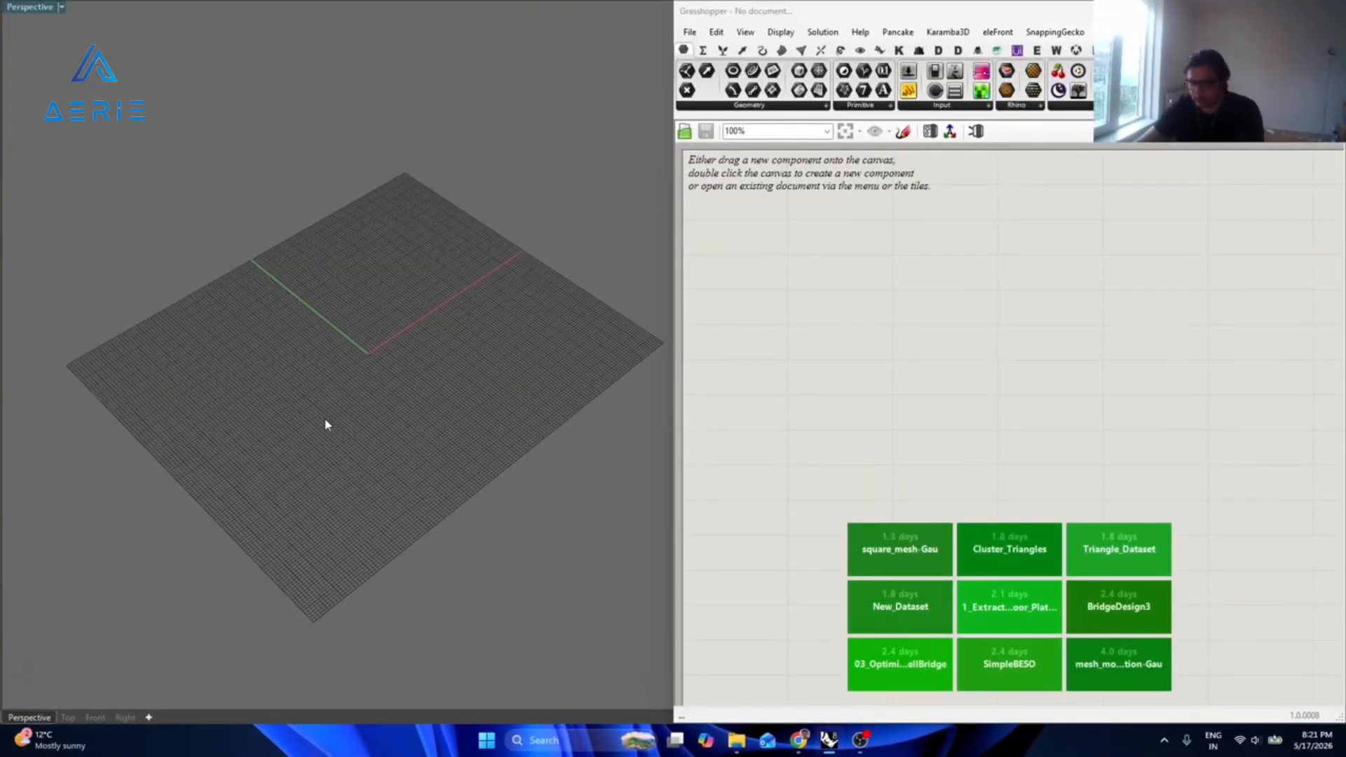
key(F7)
Add a Rectangle component from the curve primitives to the empty Grasshopper canvas.
double_click(847, 385)
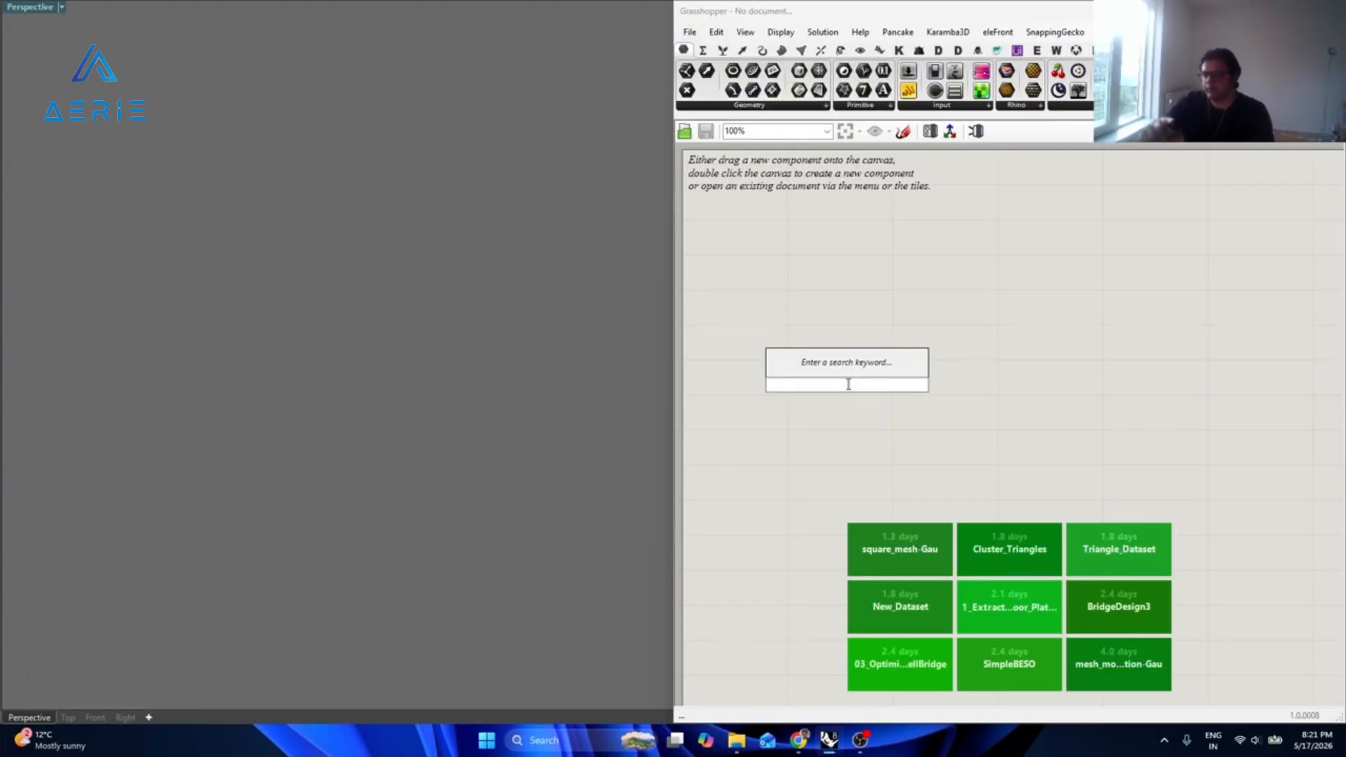
double_click(876, 448)
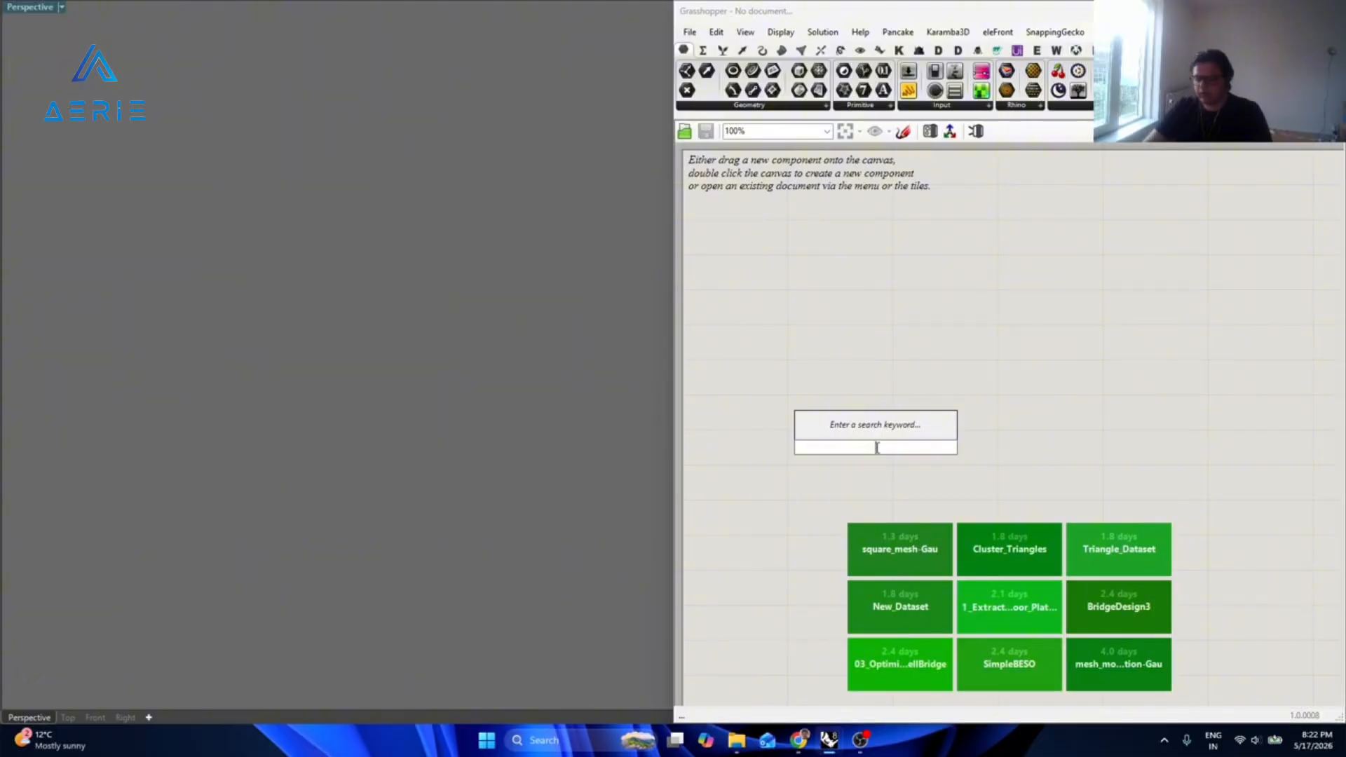
text(rectangle)
key(Return)
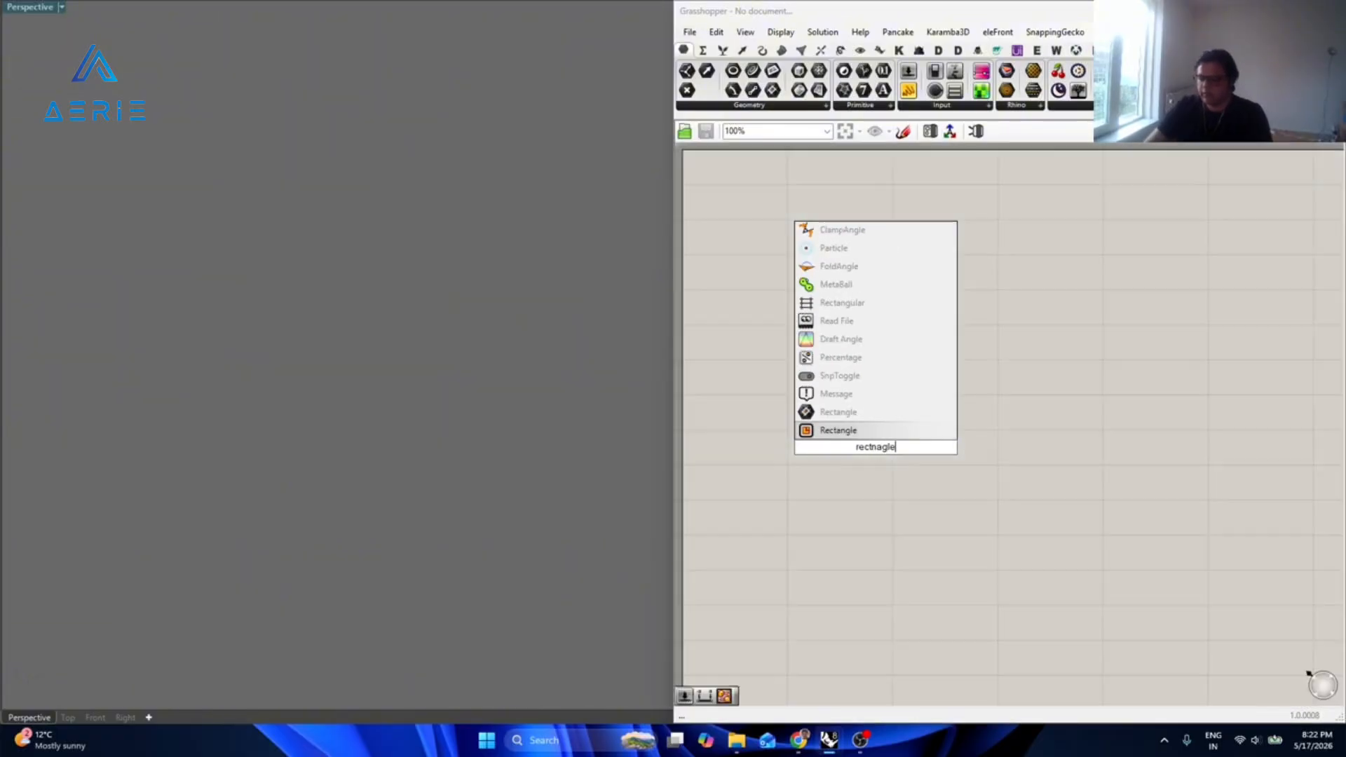
click(876, 452)
Add a Construct Point component above the Rectangle component and feed its Point output into the rectangle's Plane input.
scroll(907, 421, up, 3)
double_click(906, 418)
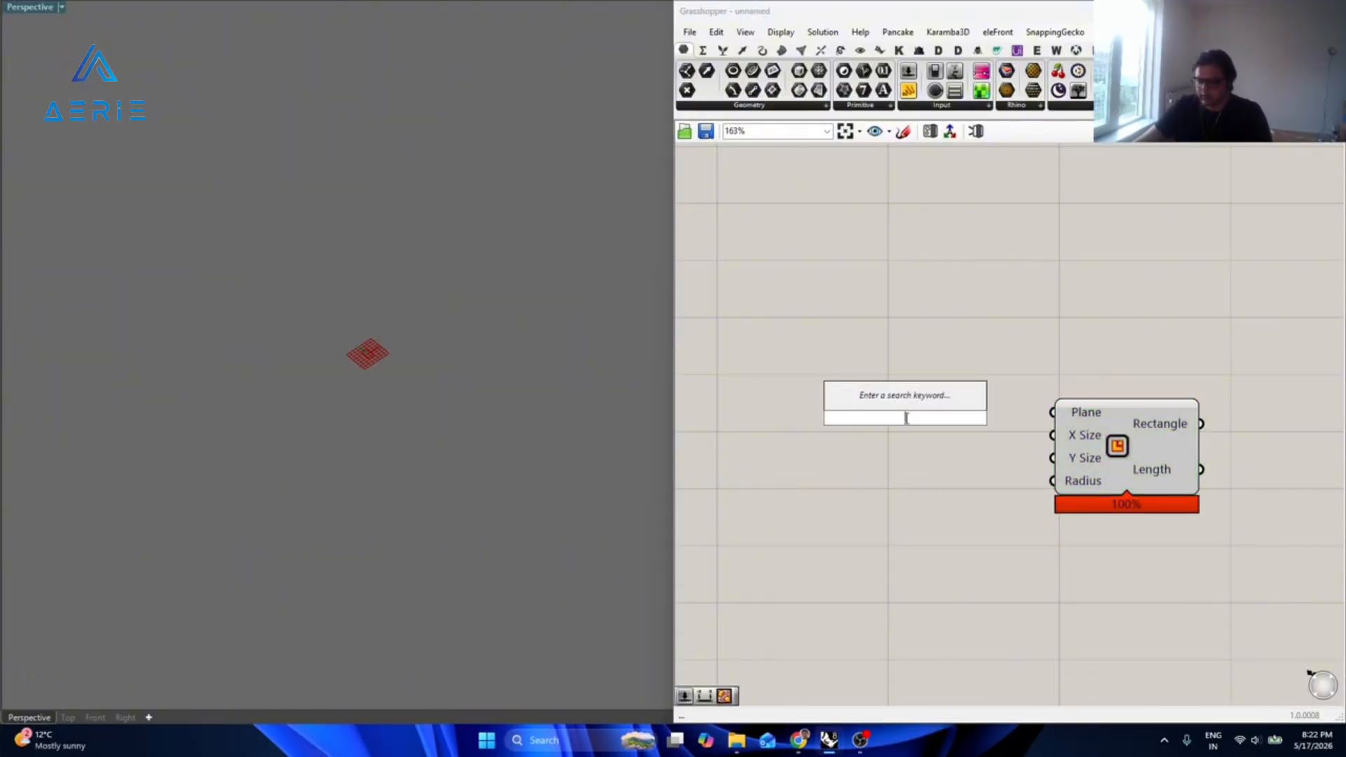
text(construct)
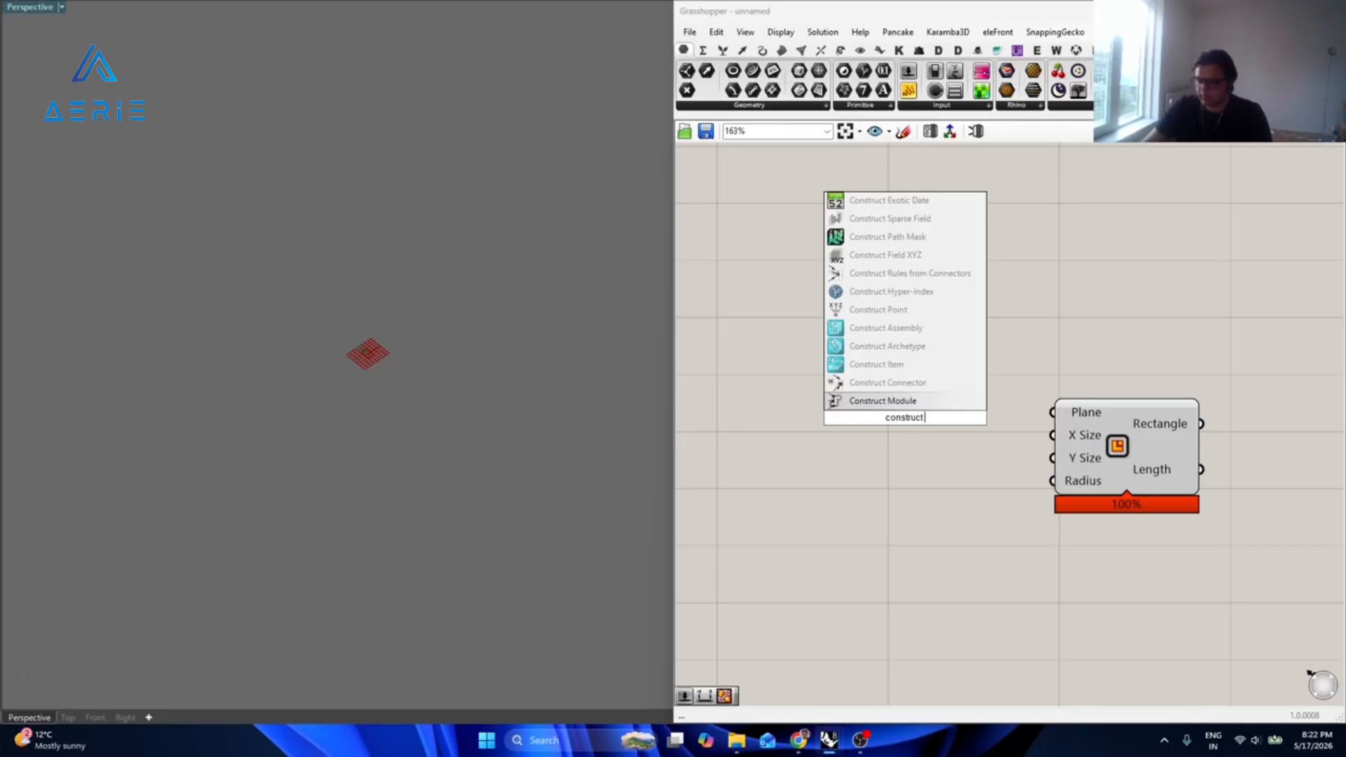
text( point)
key(Return)
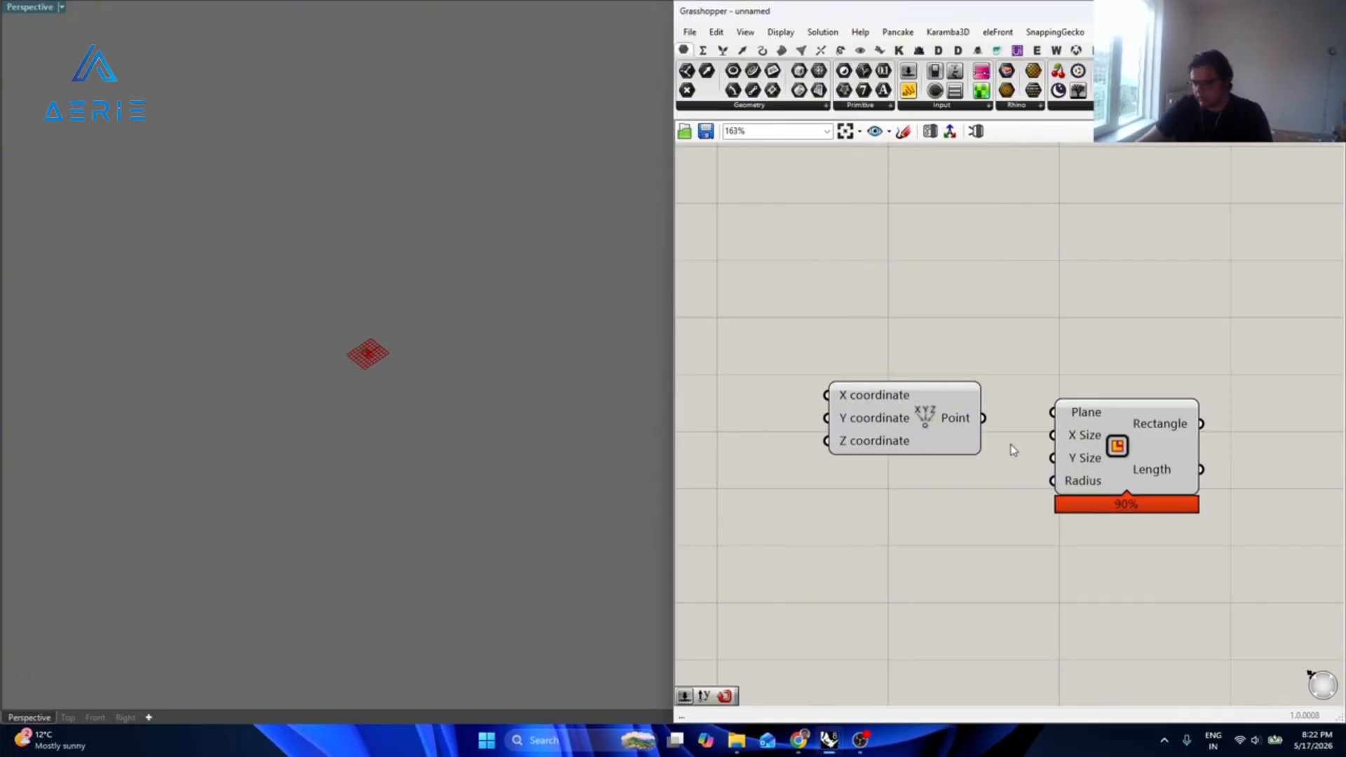
drag(1058, 412, 870, 264)
click(1007, 475)
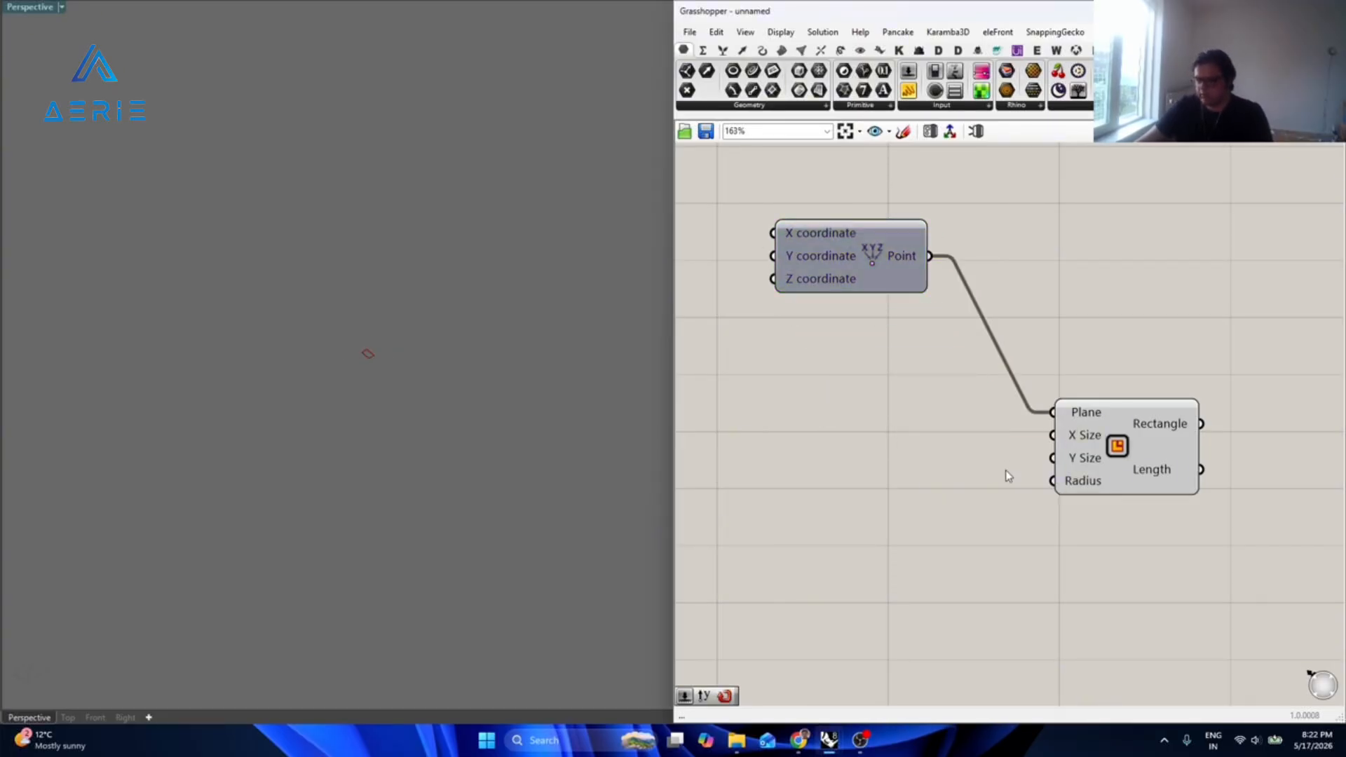
Add a number slider with the value 2000 and connect it to the rectangle's X Size.
double_click(937, 463)
text(2)
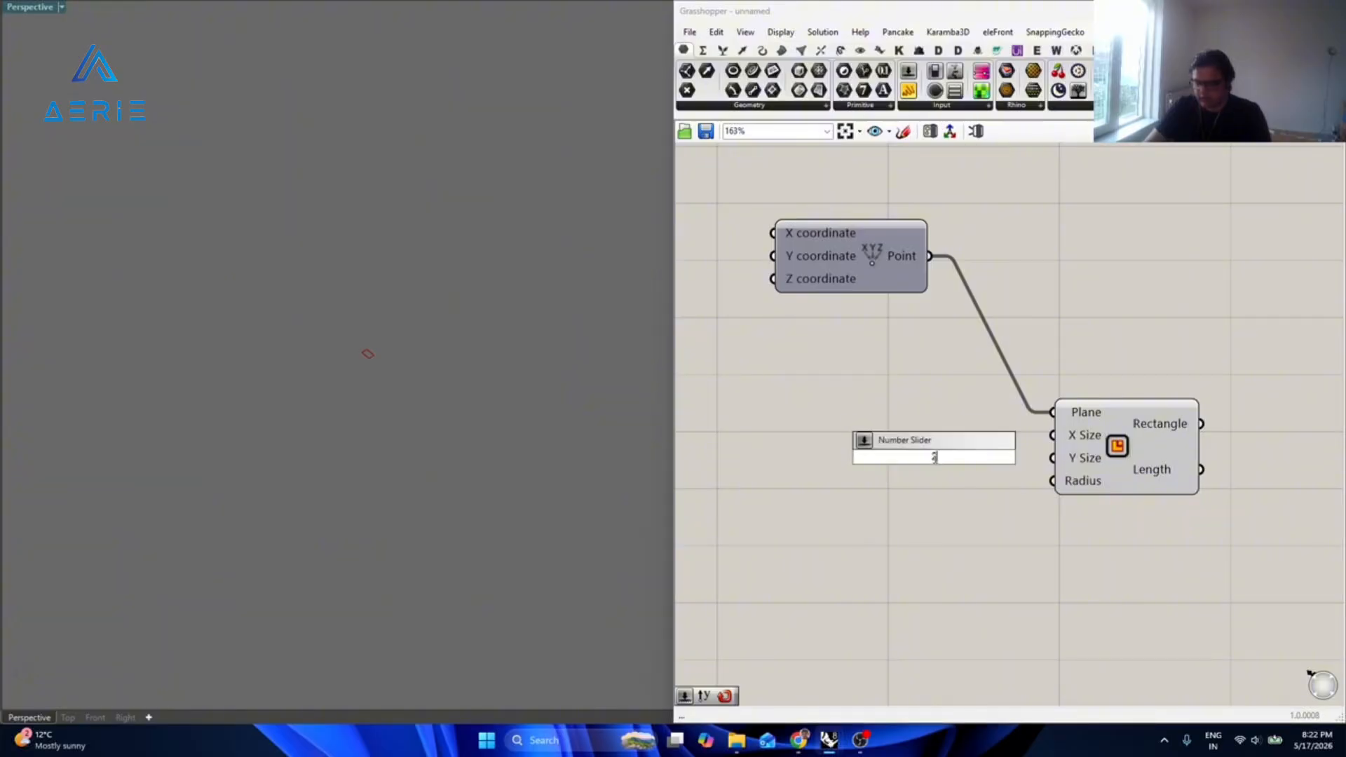
text(000)
key(Return)
drag(866, 455, 723, 440)
double_click(956, 501)
drag(1077, 458, 912, 441)
Connect the 2000 slider to the rectangle's Y Size as well, then compare the rectangle with its base point.
click(1004, 485)
double_click(1004, 485)
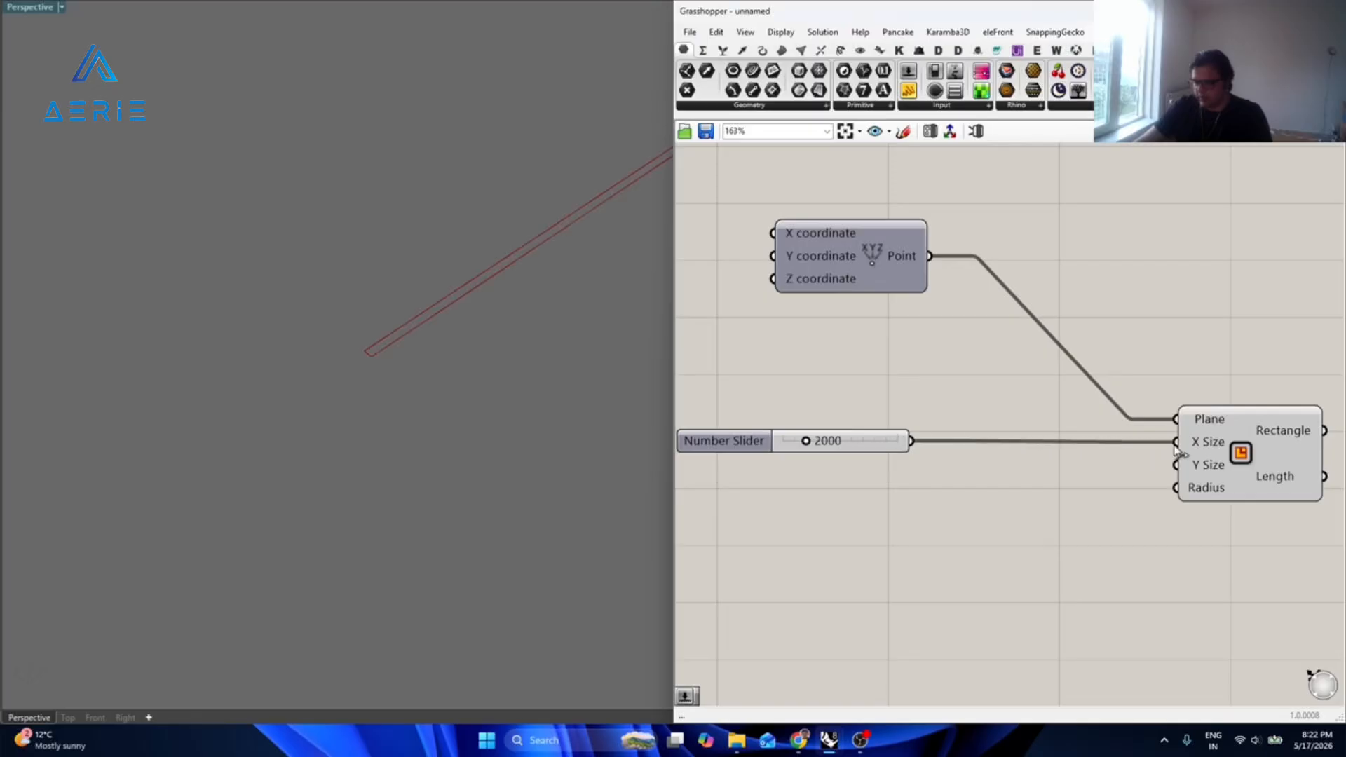
drag(1177, 465, 911, 441)
click(1216, 465)
middle_click(1238, 464)
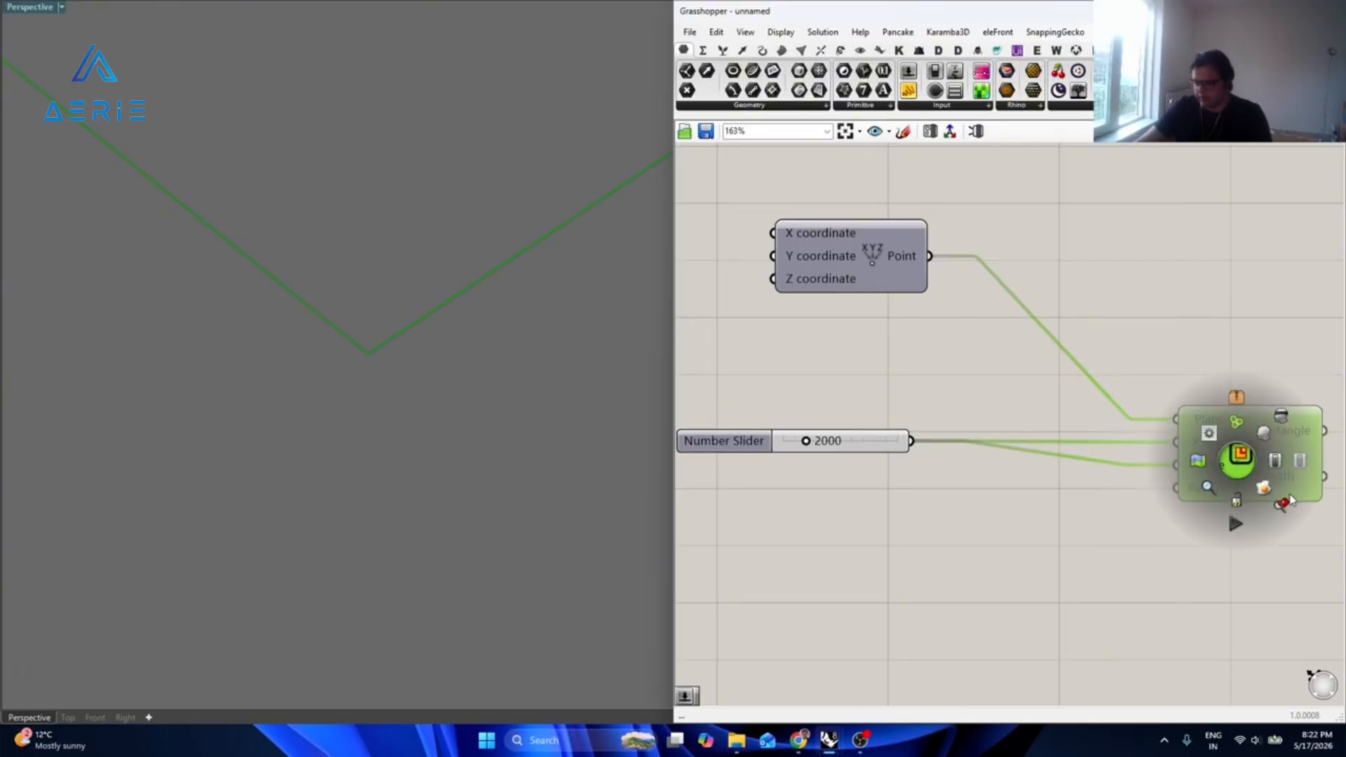
scroll(232, 428, down, 5)
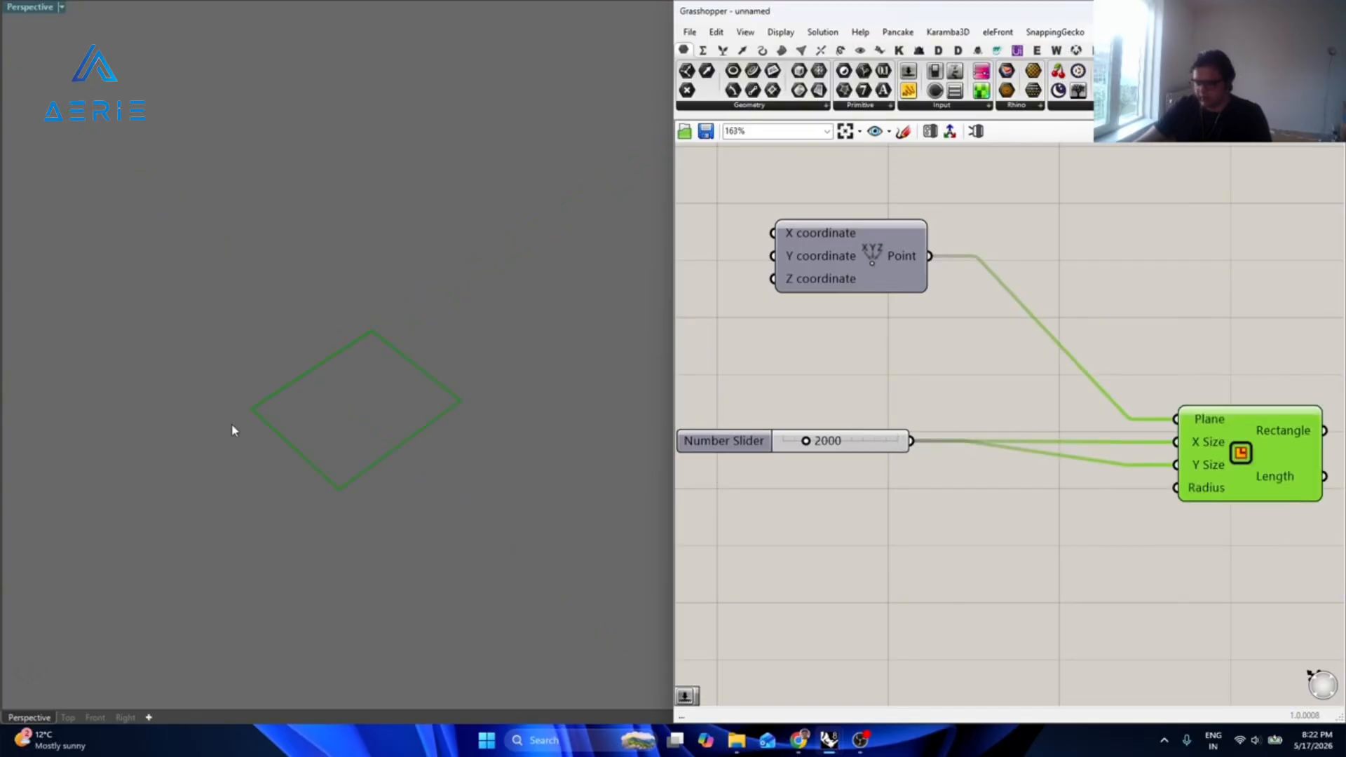
click(1196, 540)
click(1261, 443)
click(872, 246)
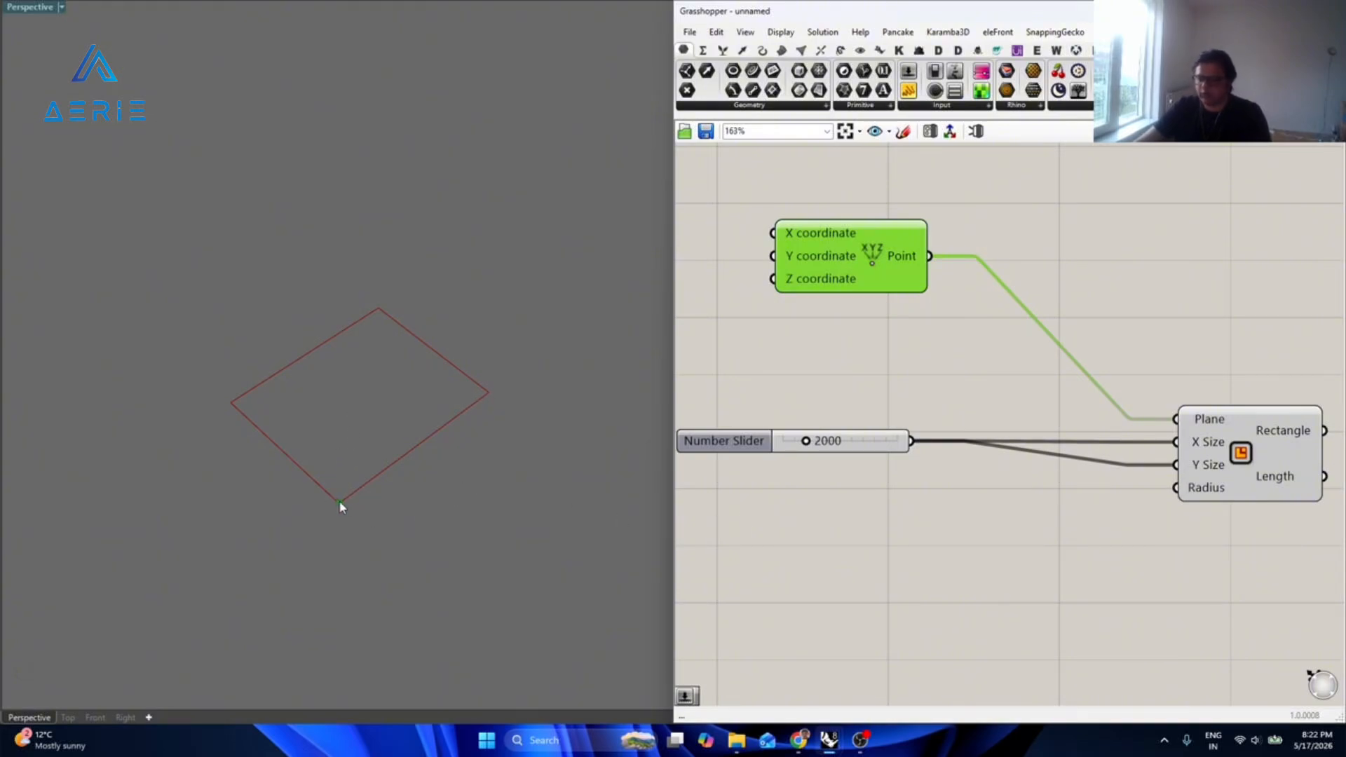
Add the Symmetric Domain component that has Length and Base inputs, placing it between the slider and the Rectangle component.
double_click(1017, 498)
text(sy)
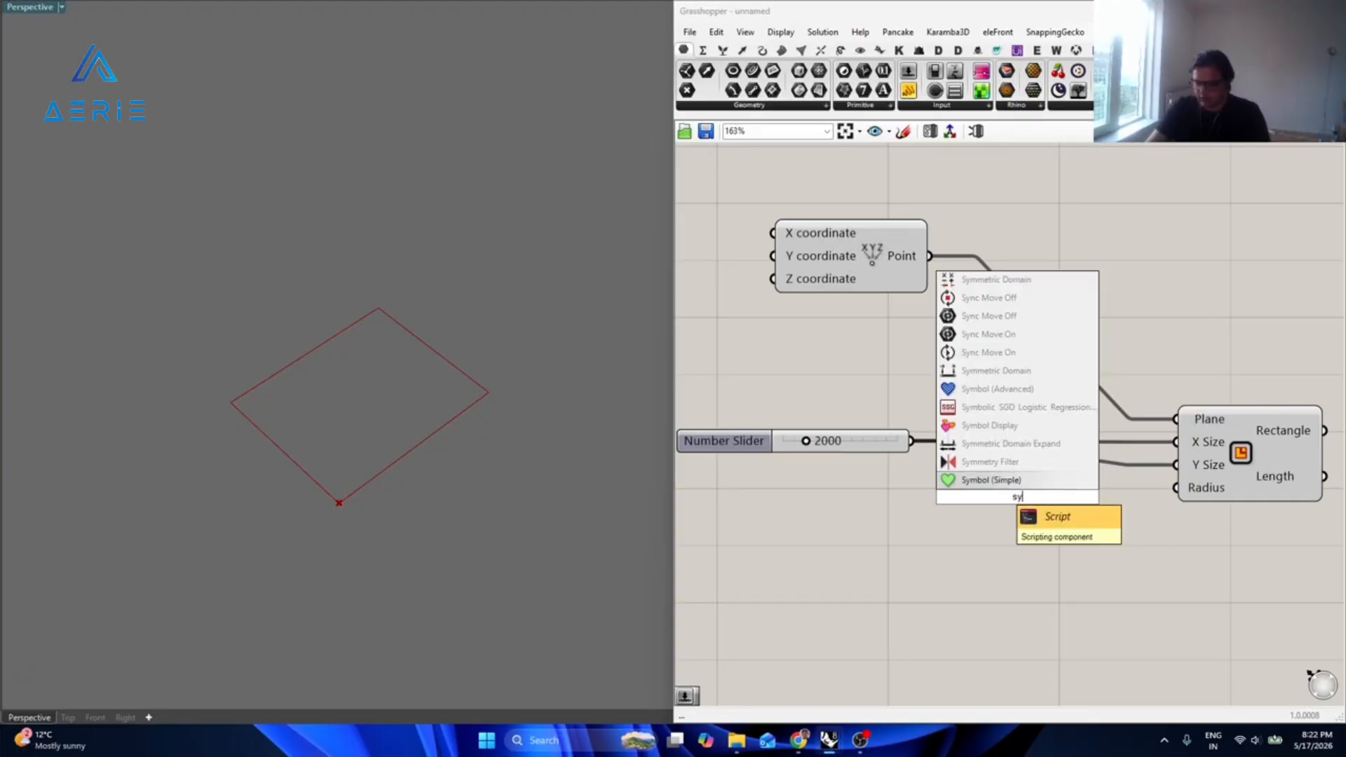
text(mmetric domain)
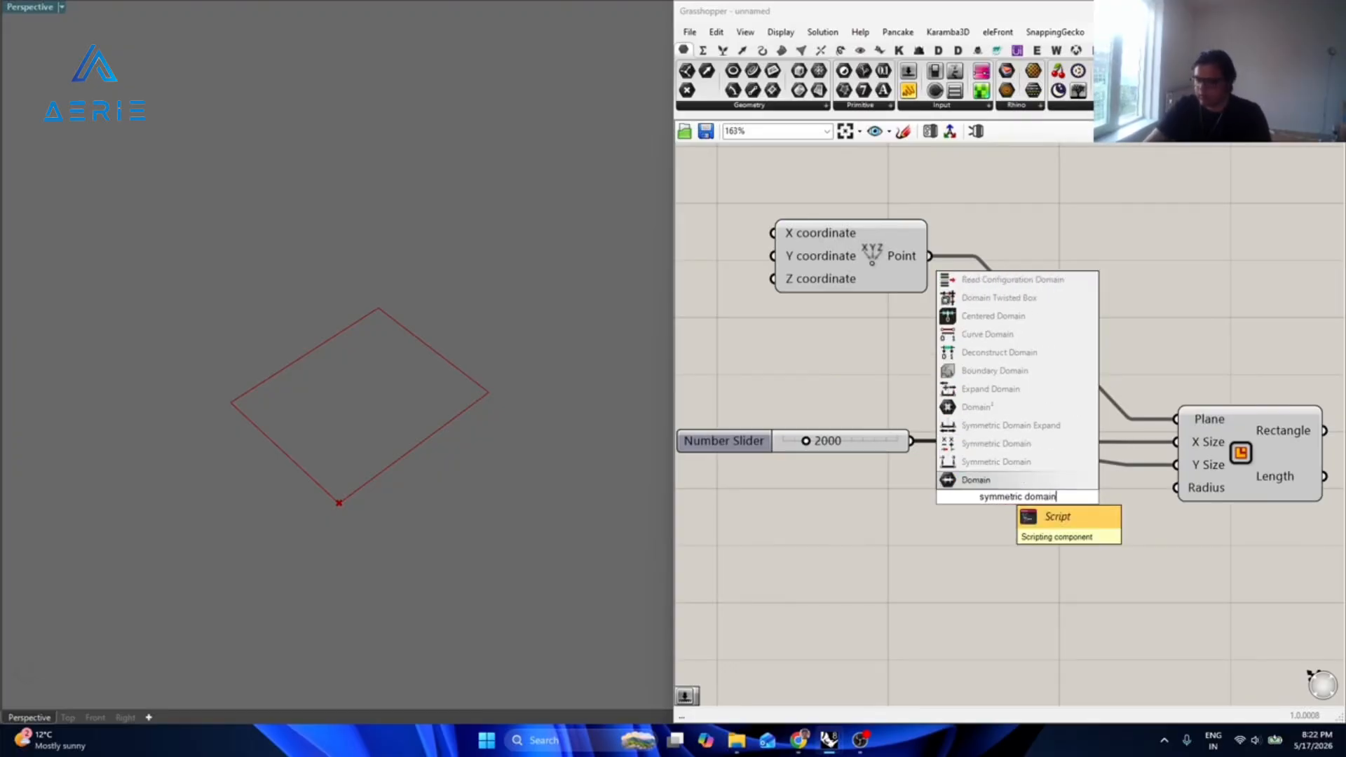
key(Up)
key(Return)
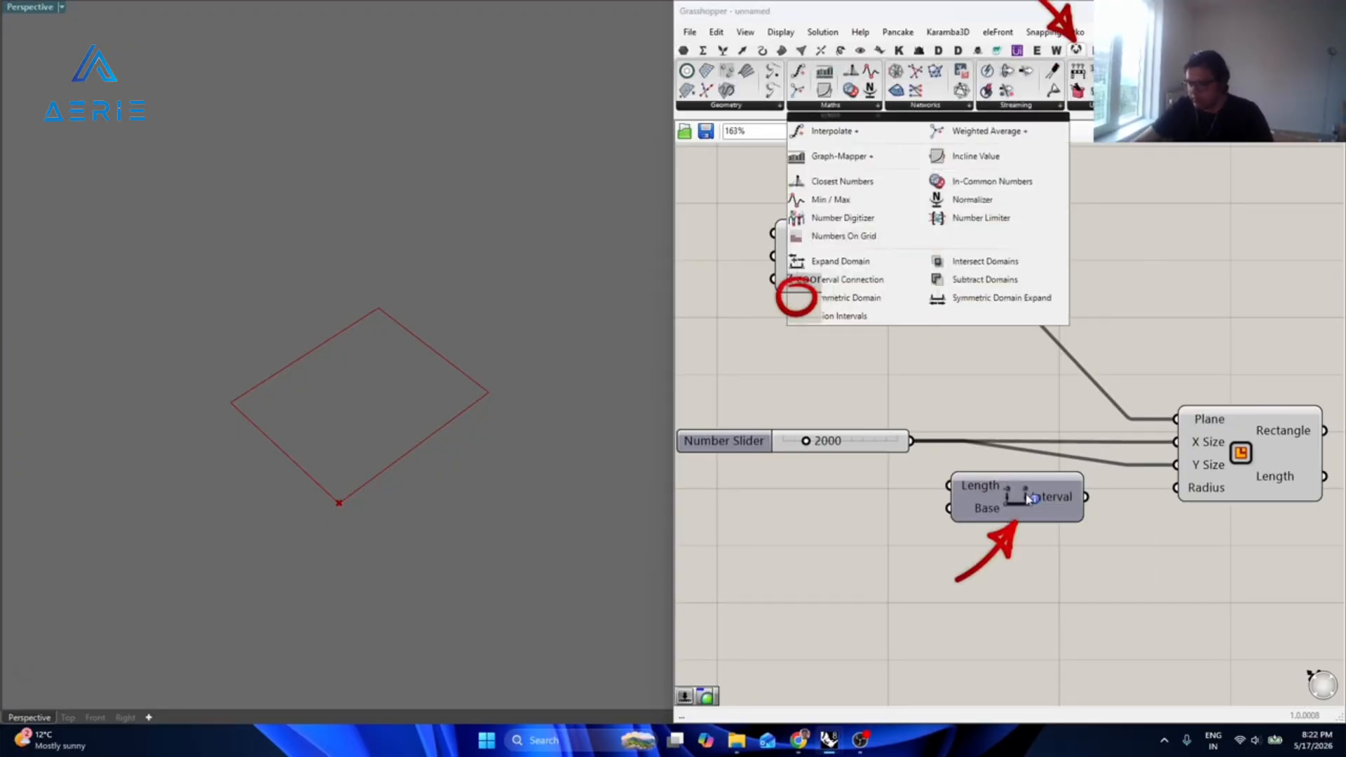
click(1077, 51)
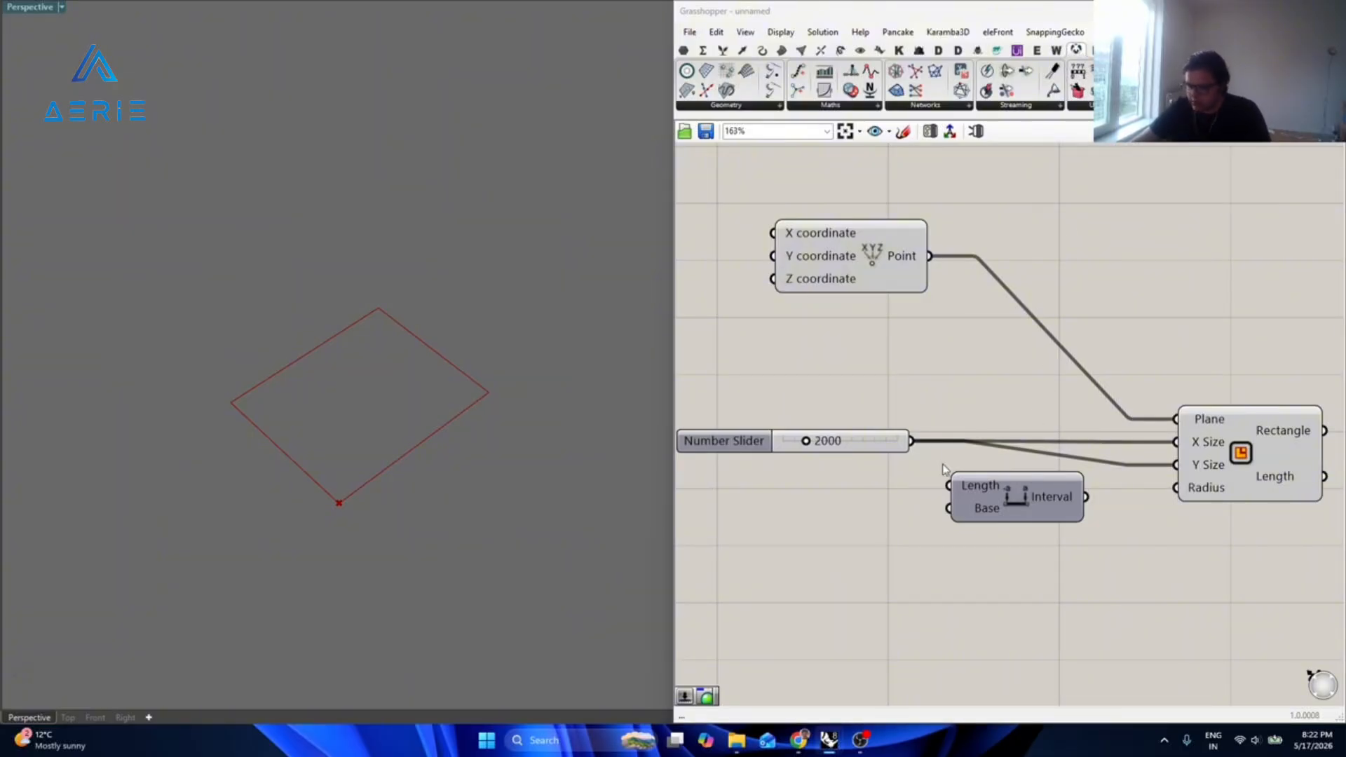
Feed the 2000 slider into the Symmetric Domain's Length and replace the X Size and Y Size inputs with its Interval output.
drag(981, 505, 981, 460)
mouse_move(1071, 459)
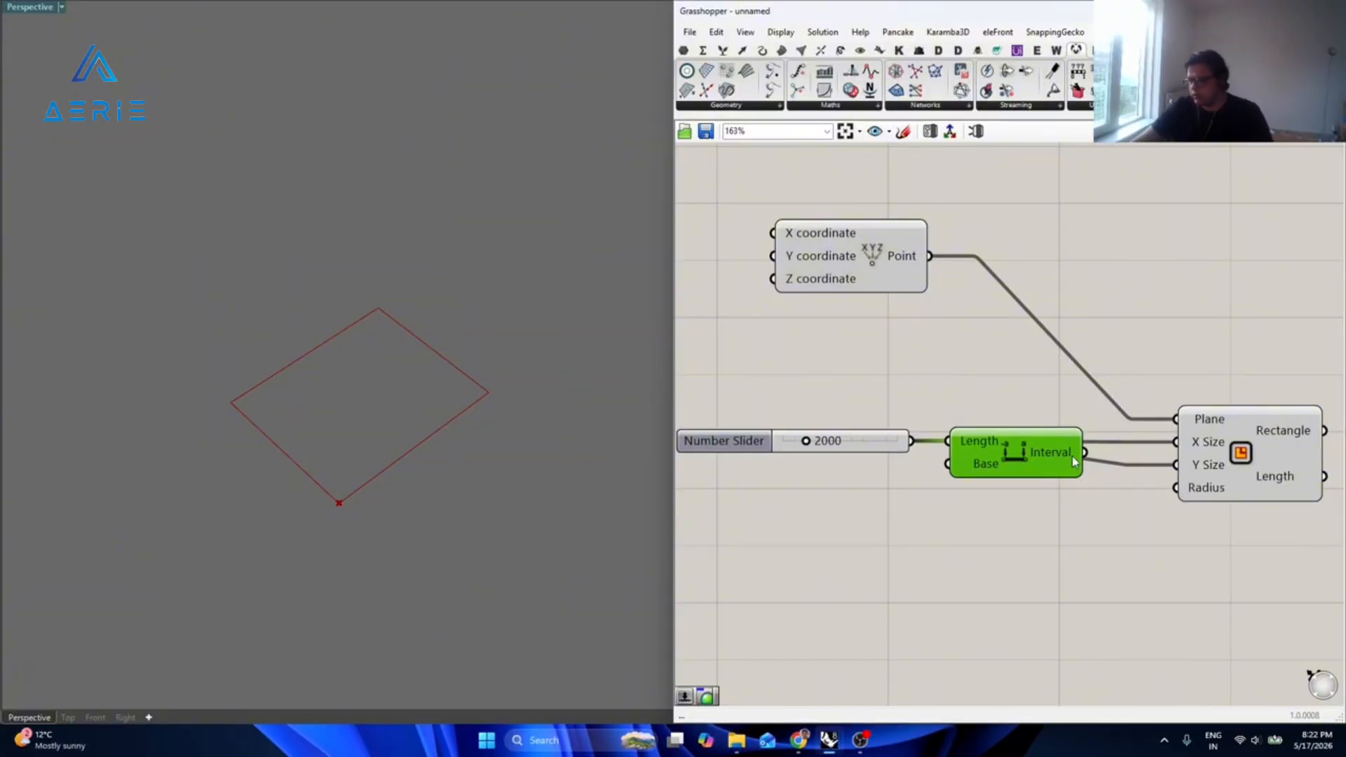
mouse_move(1086, 458)
mouse_down()
mouse_move(1170, 447)
mouse_move(1096, 460)
mouse_up()
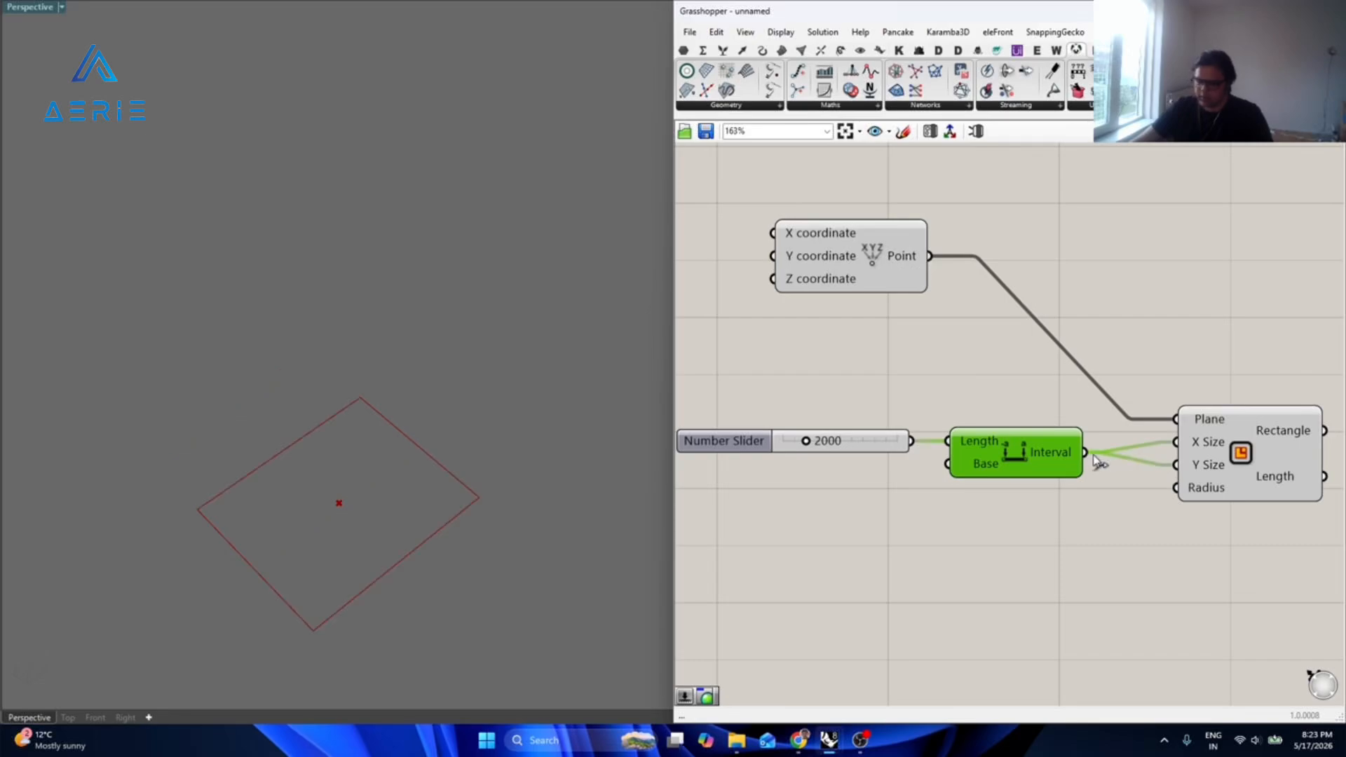
Move the Construct Point component above the Symmetric Domain component and nudge the Rectangle component down slightly.
drag(868, 258, 1043, 284)
click(1155, 293)
right_drag(1157, 293, 922, 274)
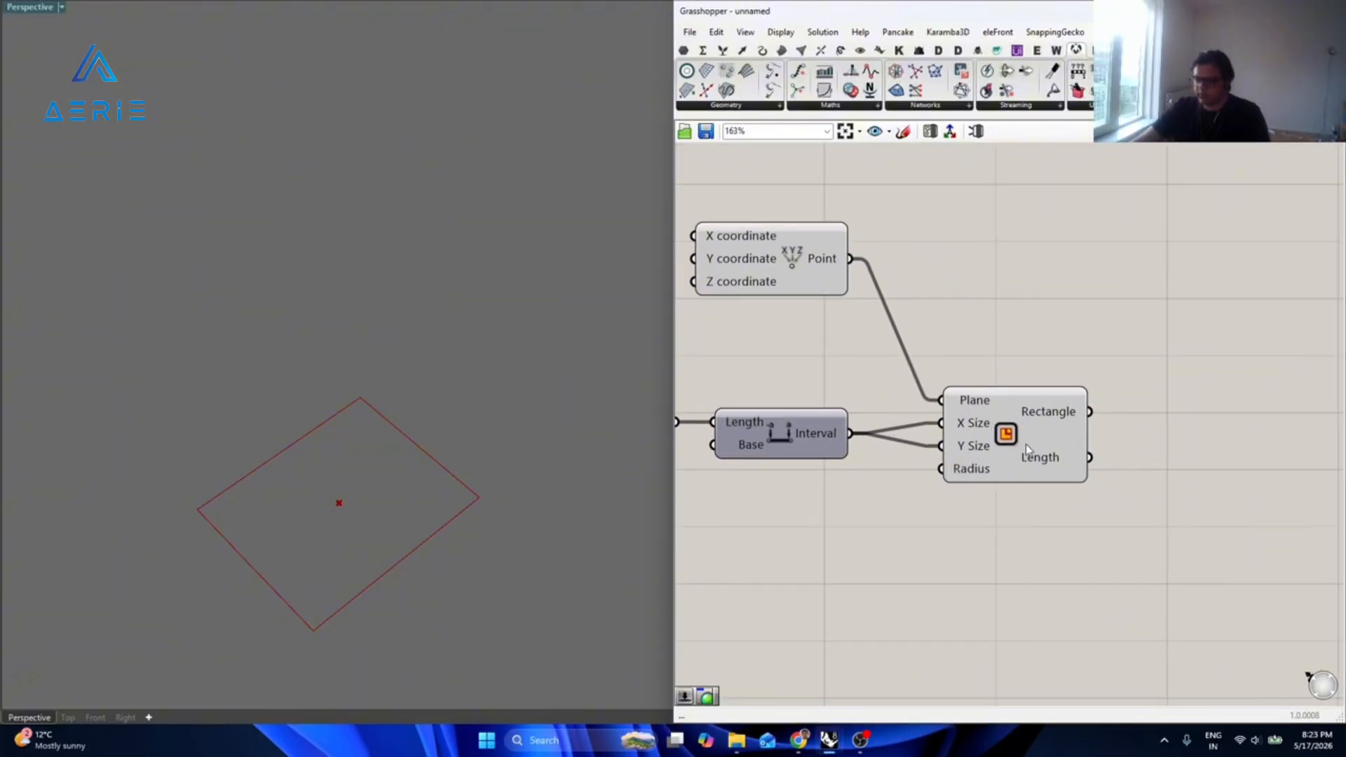
click(1026, 459)
click(882, 481)
right_drag(882, 481, 1031, 473)
drag(1165, 420, 1165, 430)
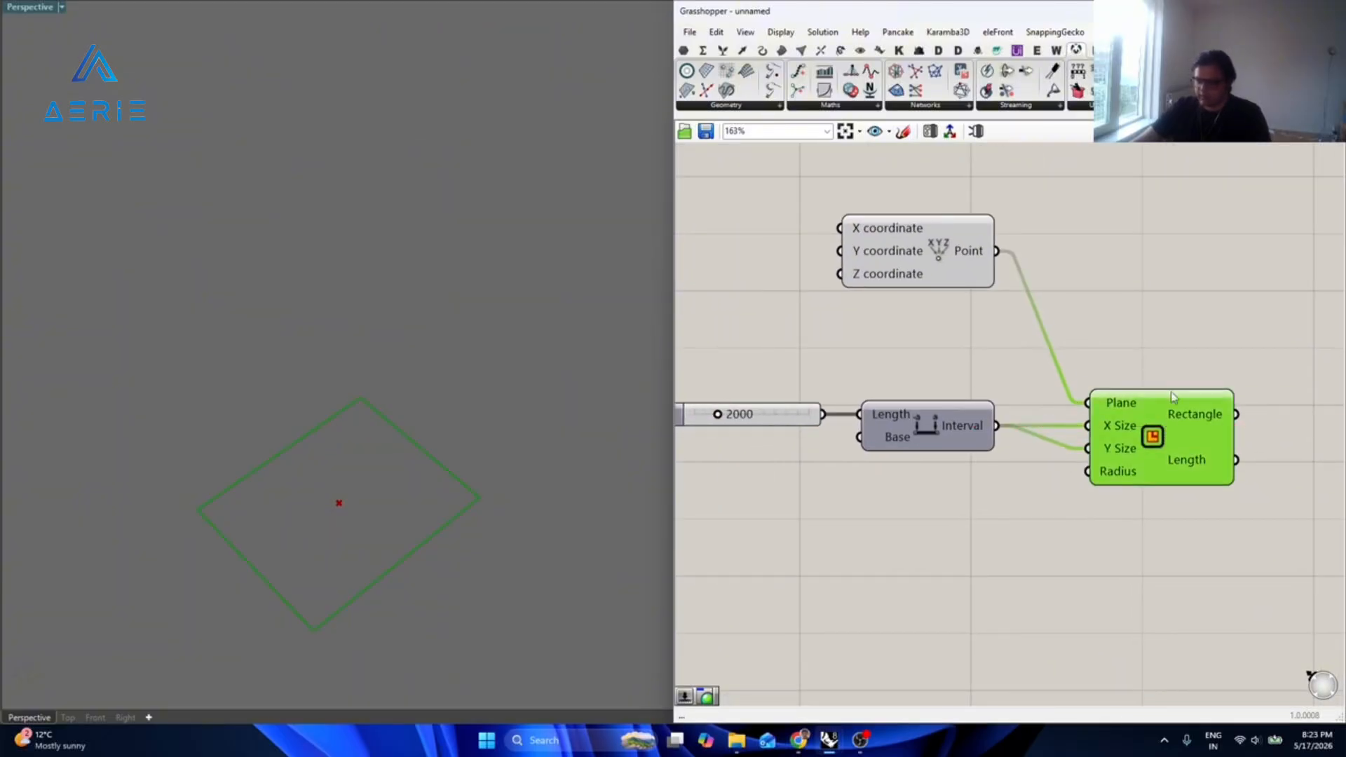
Add a Surface Frames component and connect the Rectangle output to its Surface input.
right_drag(1180, 349, 1015, 336)
click(1051, 474)
click(1004, 418)
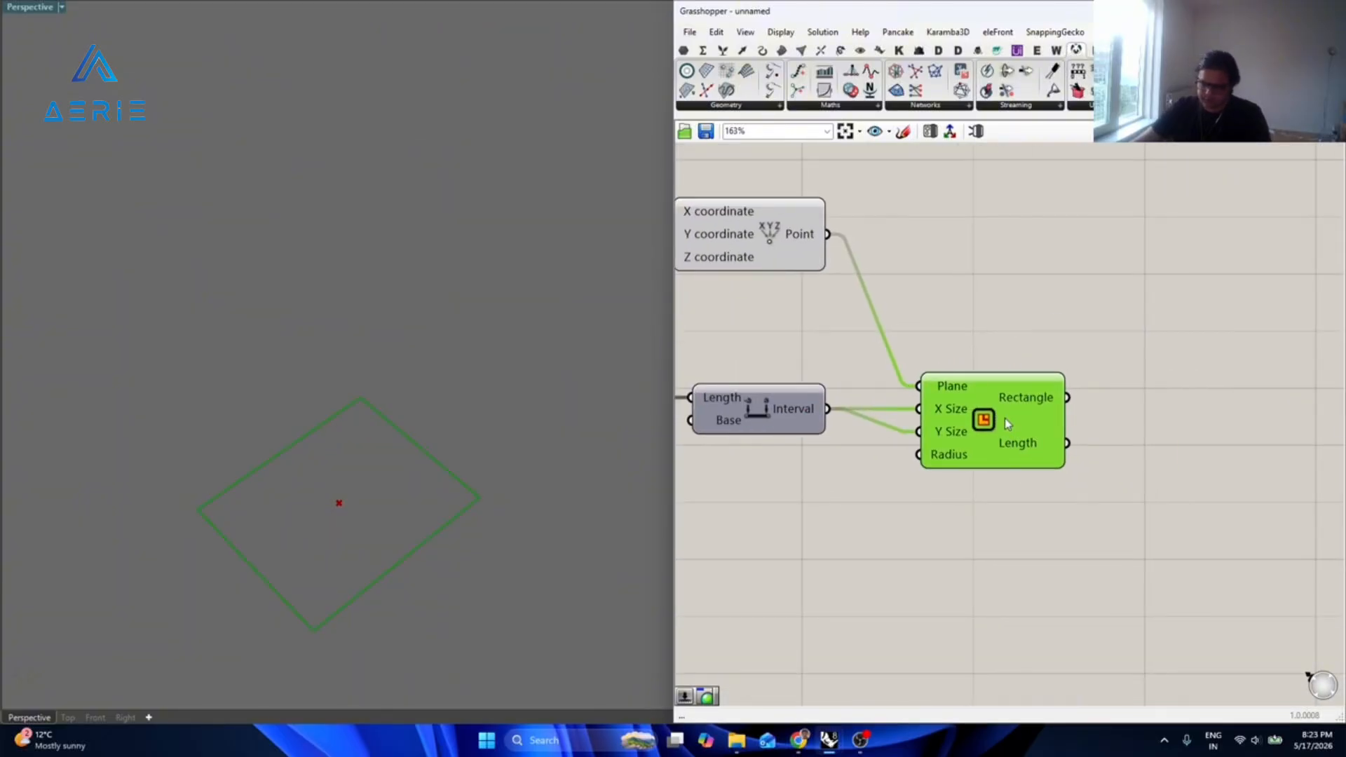
click(1184, 444)
double_click(1183, 443)
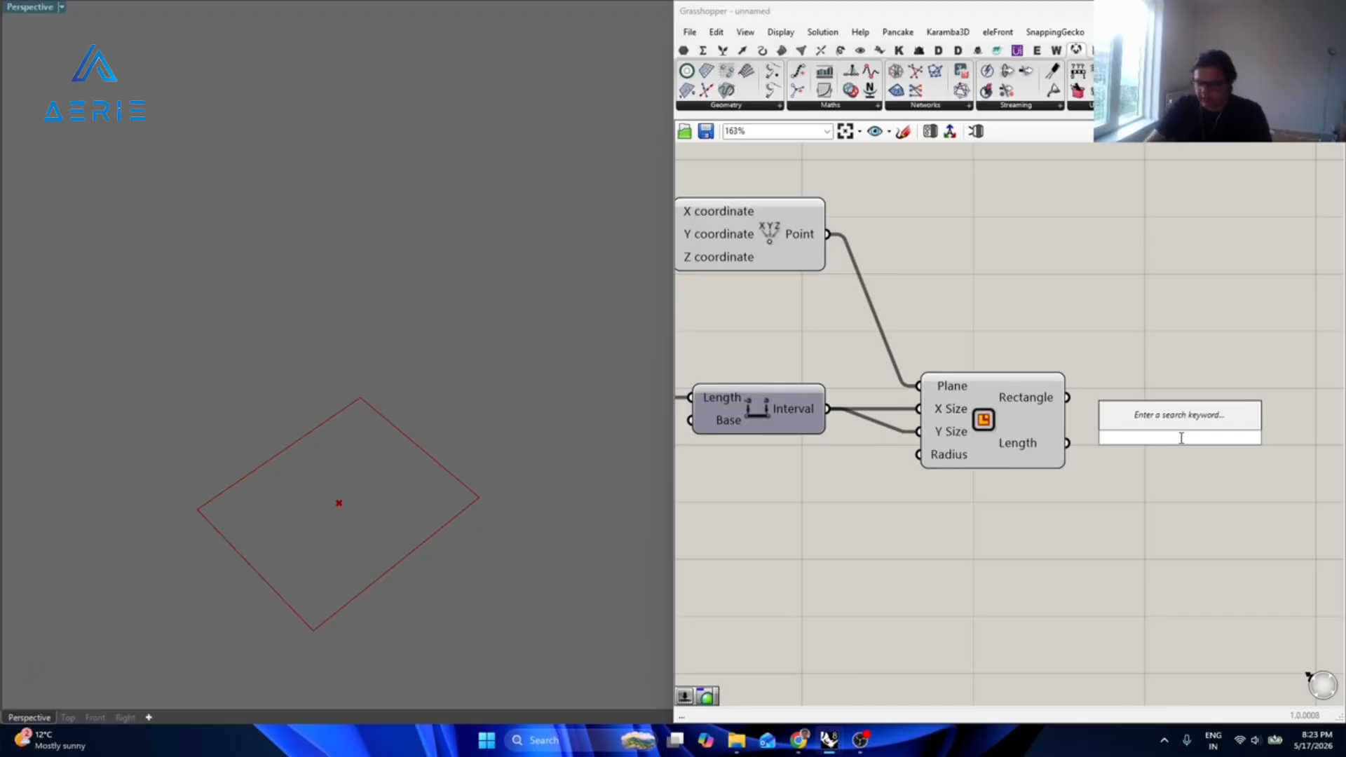
text(surface frames)
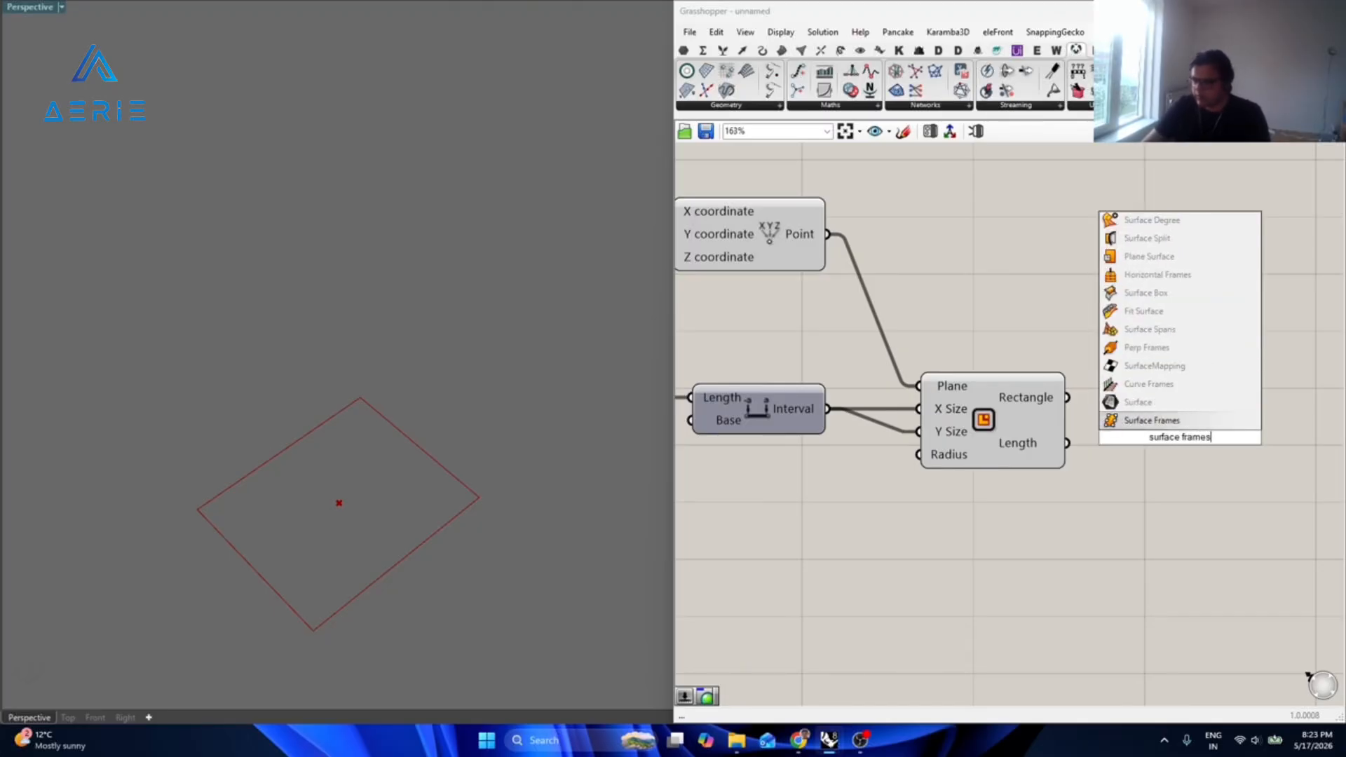
key(Return)
drag(1068, 398, 1096, 414)
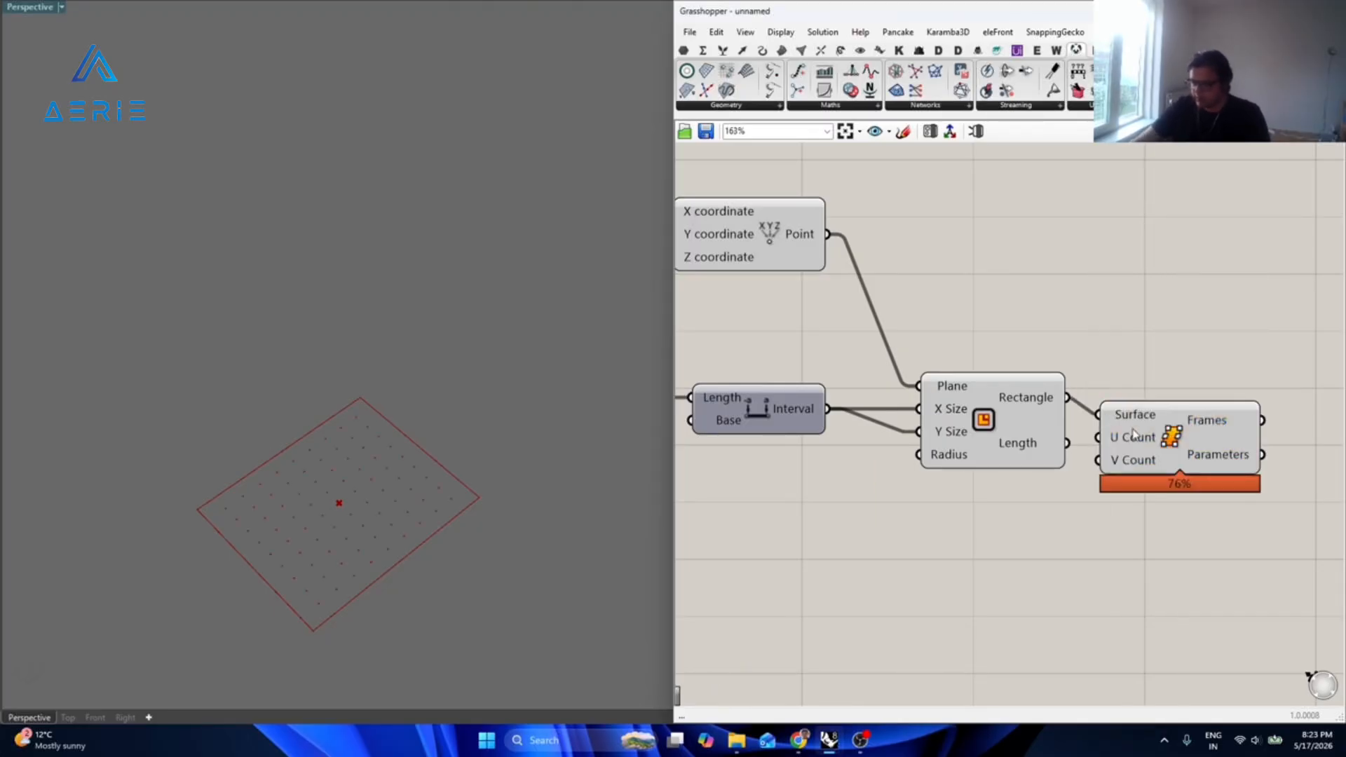
Move Surface Frames away from the rectangle, add a slider with the value 20 and connect it to U Count and V Count.
right_drag(1120, 432, 1027, 419)
drag(1027, 419, 1184, 515)
double_click(1044, 554)
text(20)
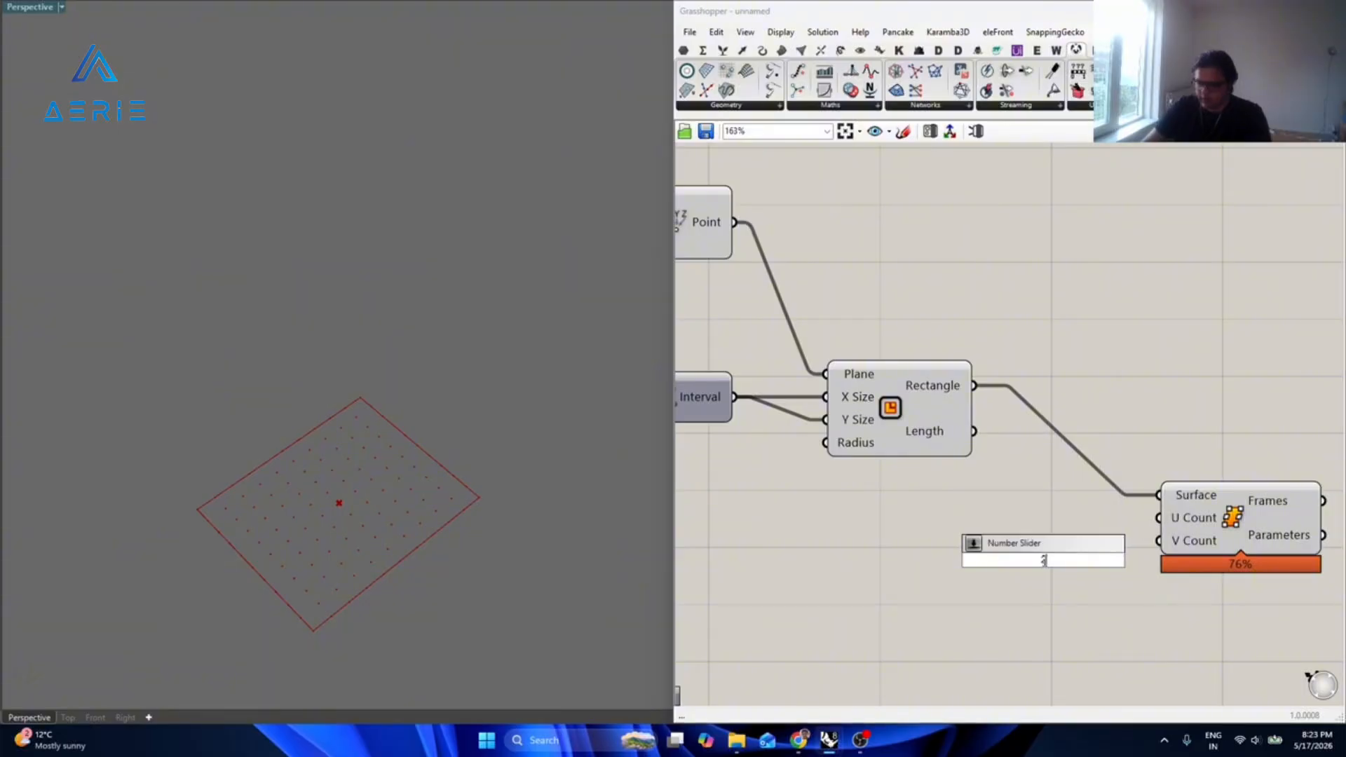
key(Return)
scroll(1045, 565, up, 3)
drag(1045, 561, 1000, 492)
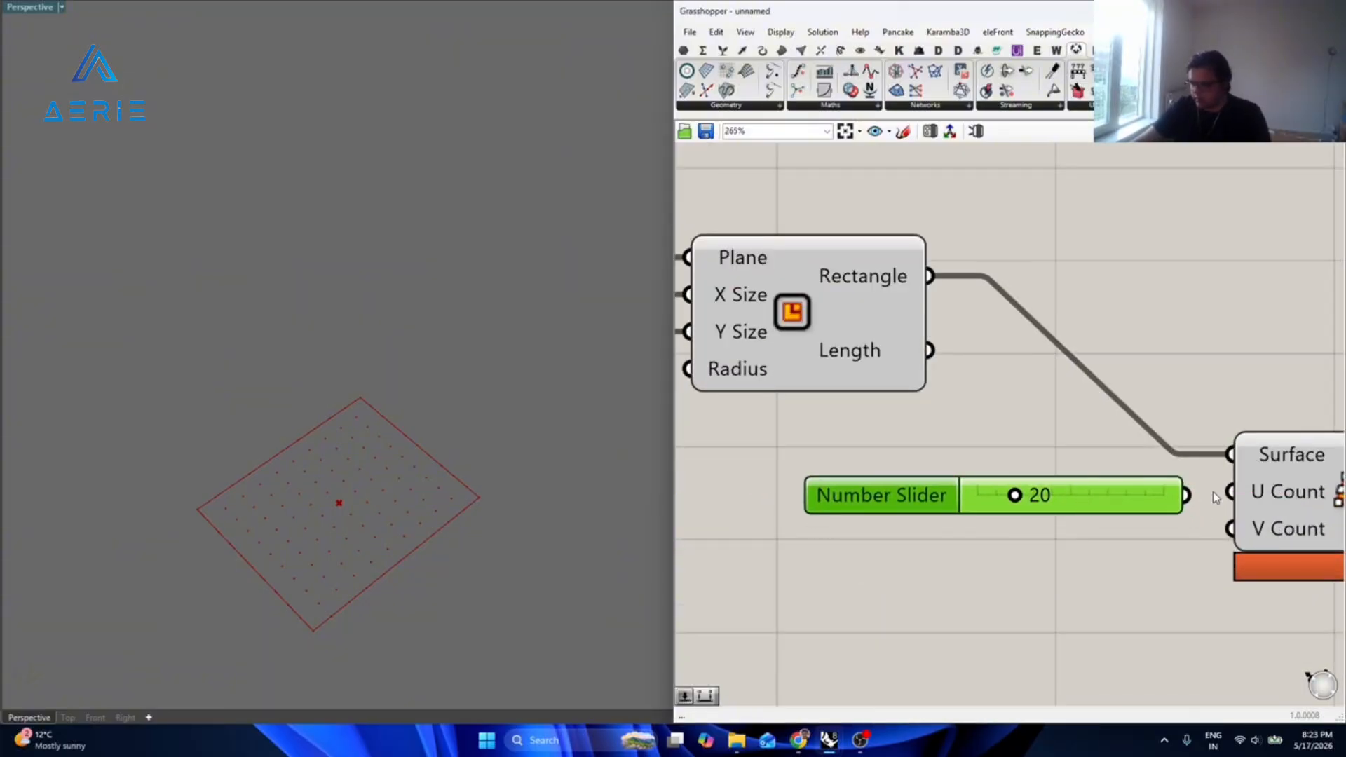
drag(1185, 495, 1230, 491)
click(1174, 574)
right_drag(1185, 586, 933, 620)
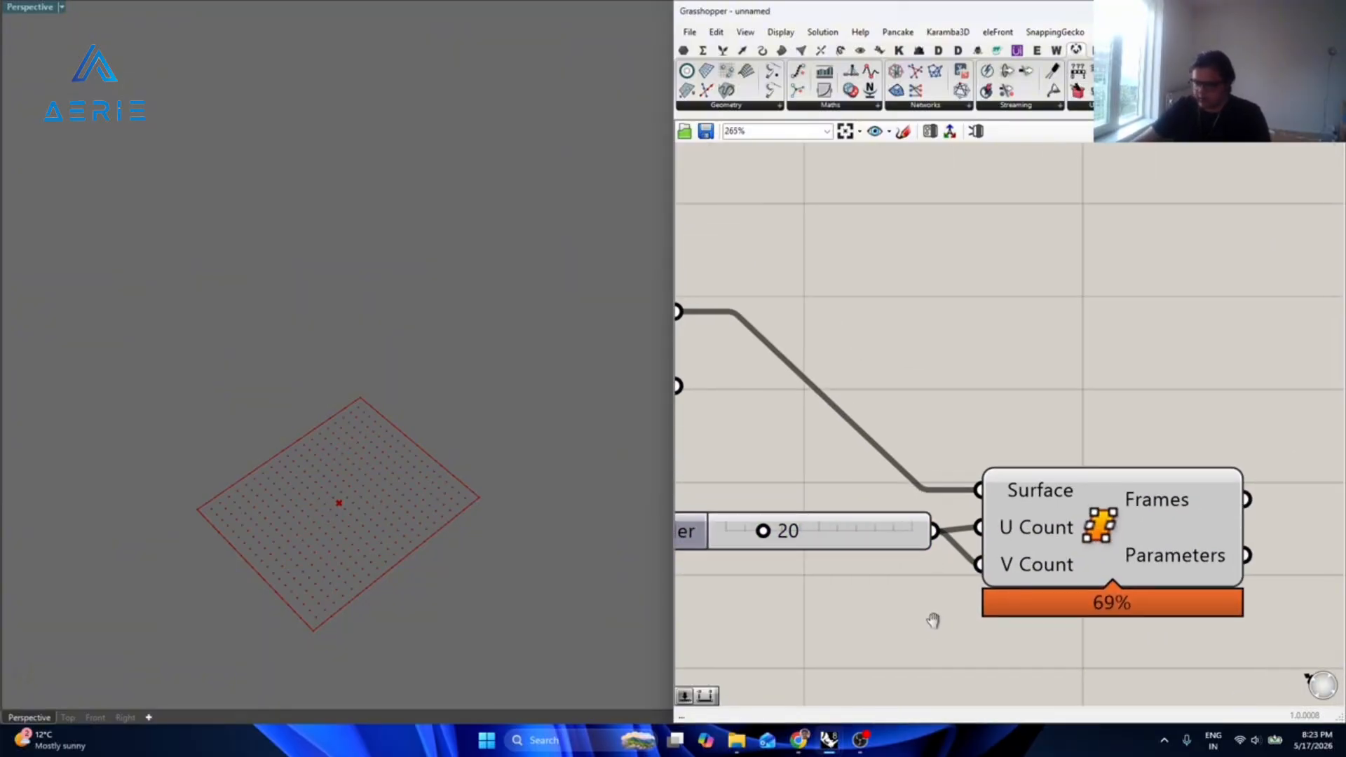
Add a Pull Point component and place it above and beyond the Surface Frames component.
scroll(933, 620, down, 2)
right_drag(1082, 607, 955, 556)
double_click(1142, 541)
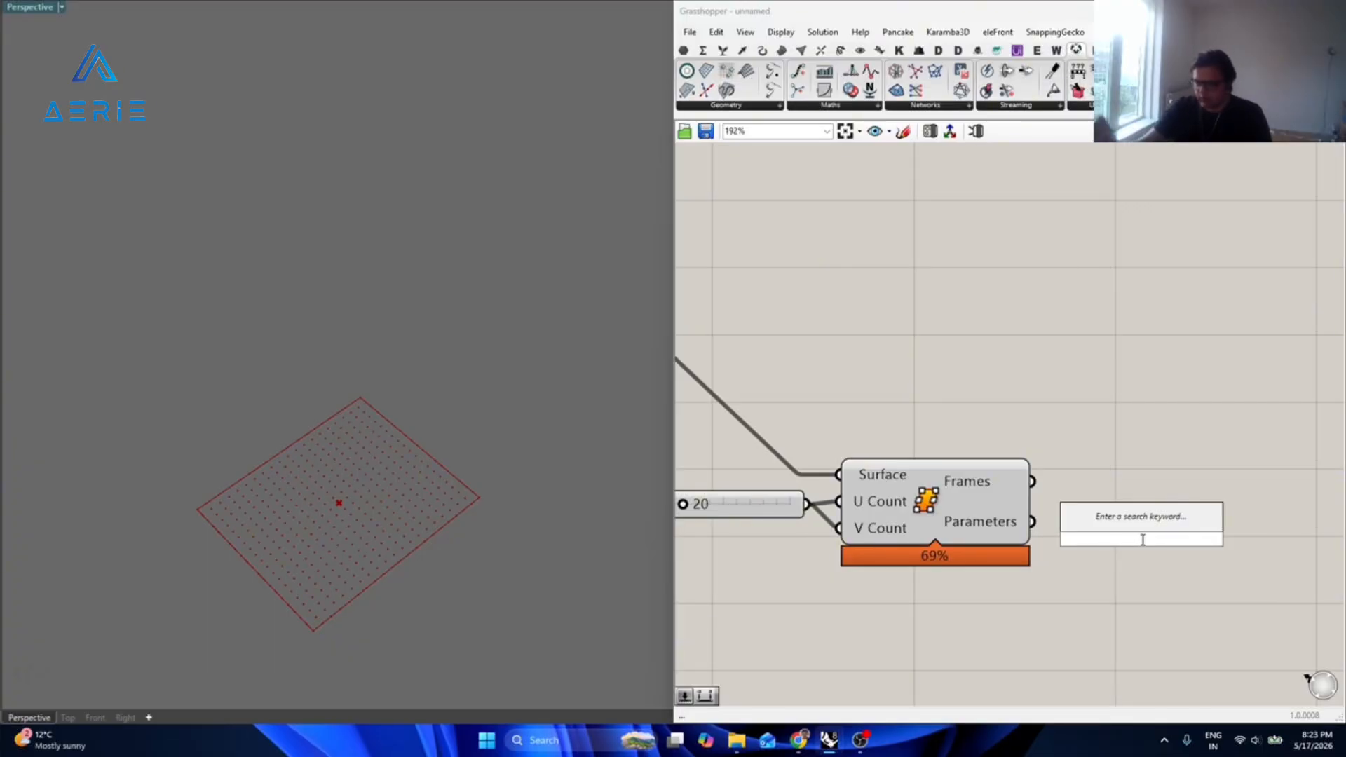
click(1059, 413)
double_click(1060, 414)
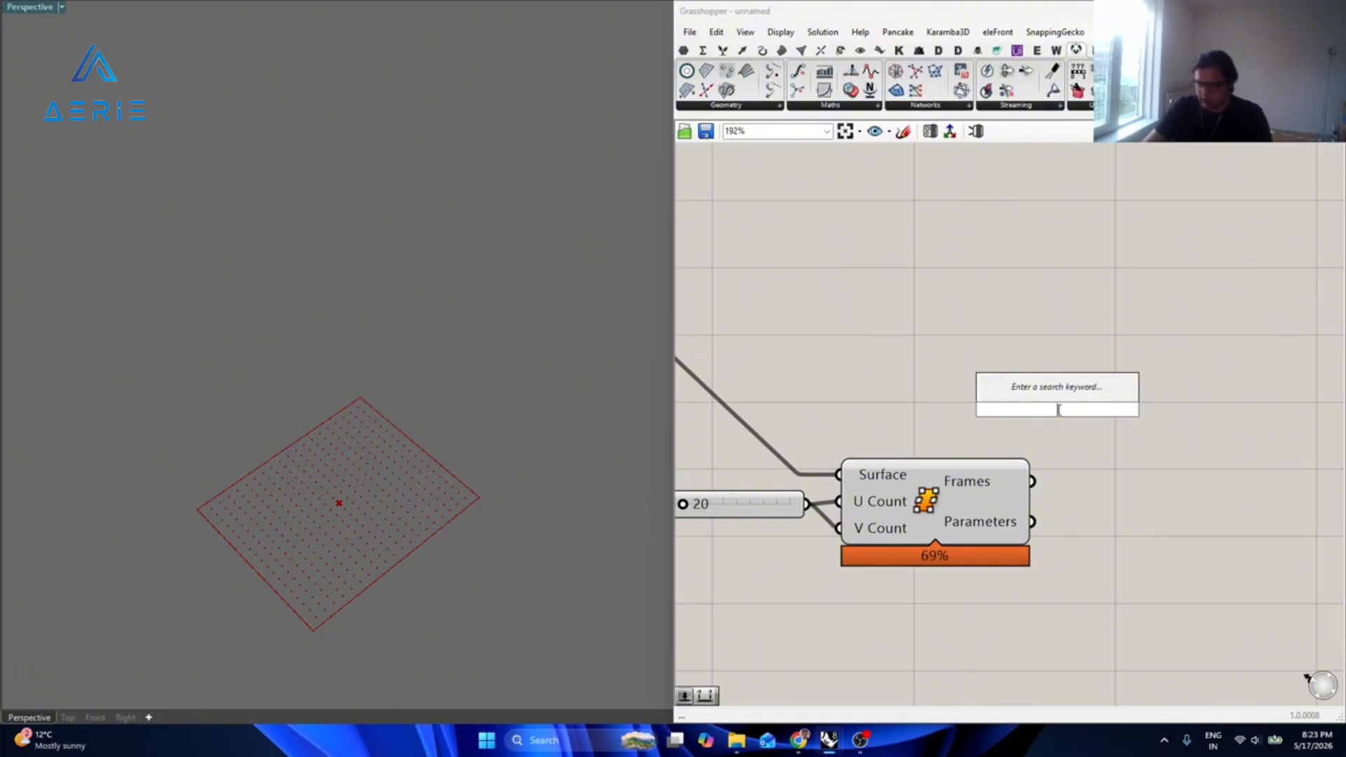
text(pull point)
key(Return)
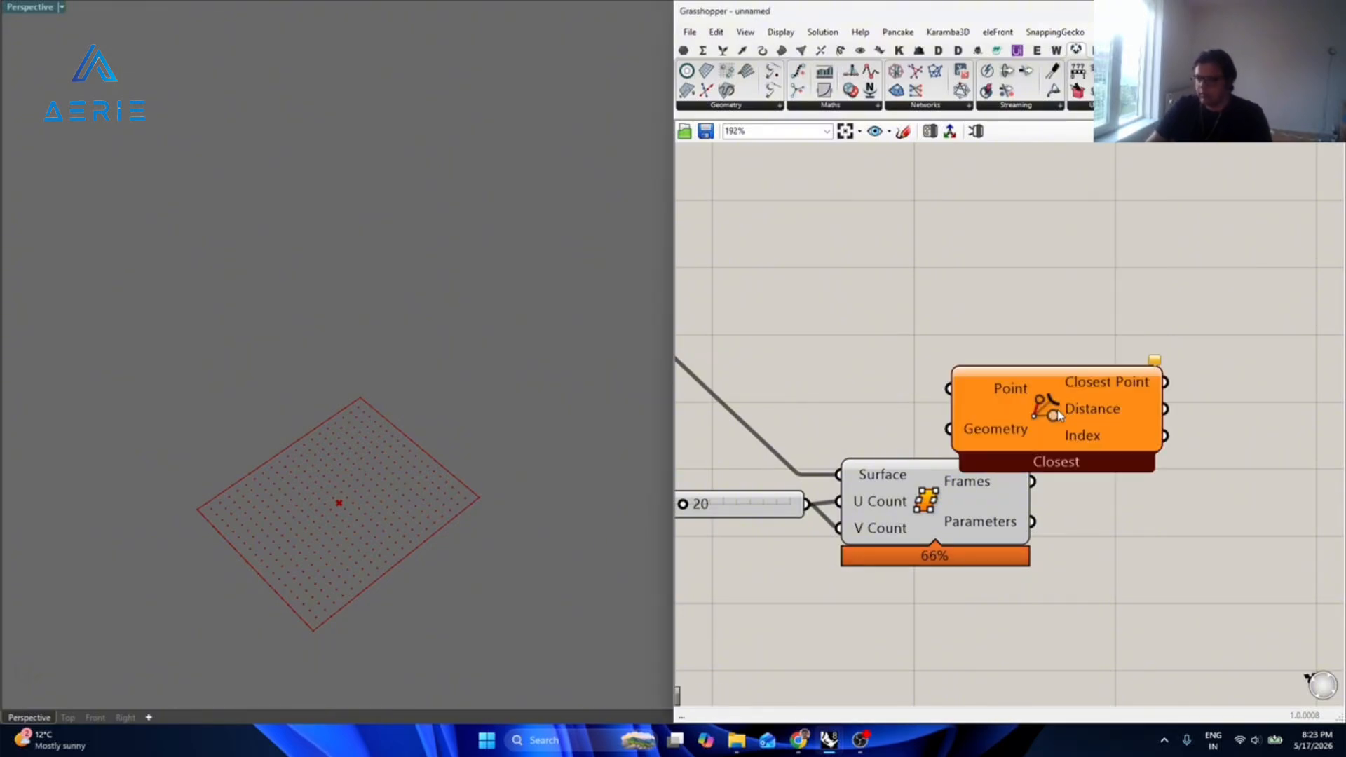
scroll(1022, 431, down, 3)
drag(1007, 425, 1122, 432)
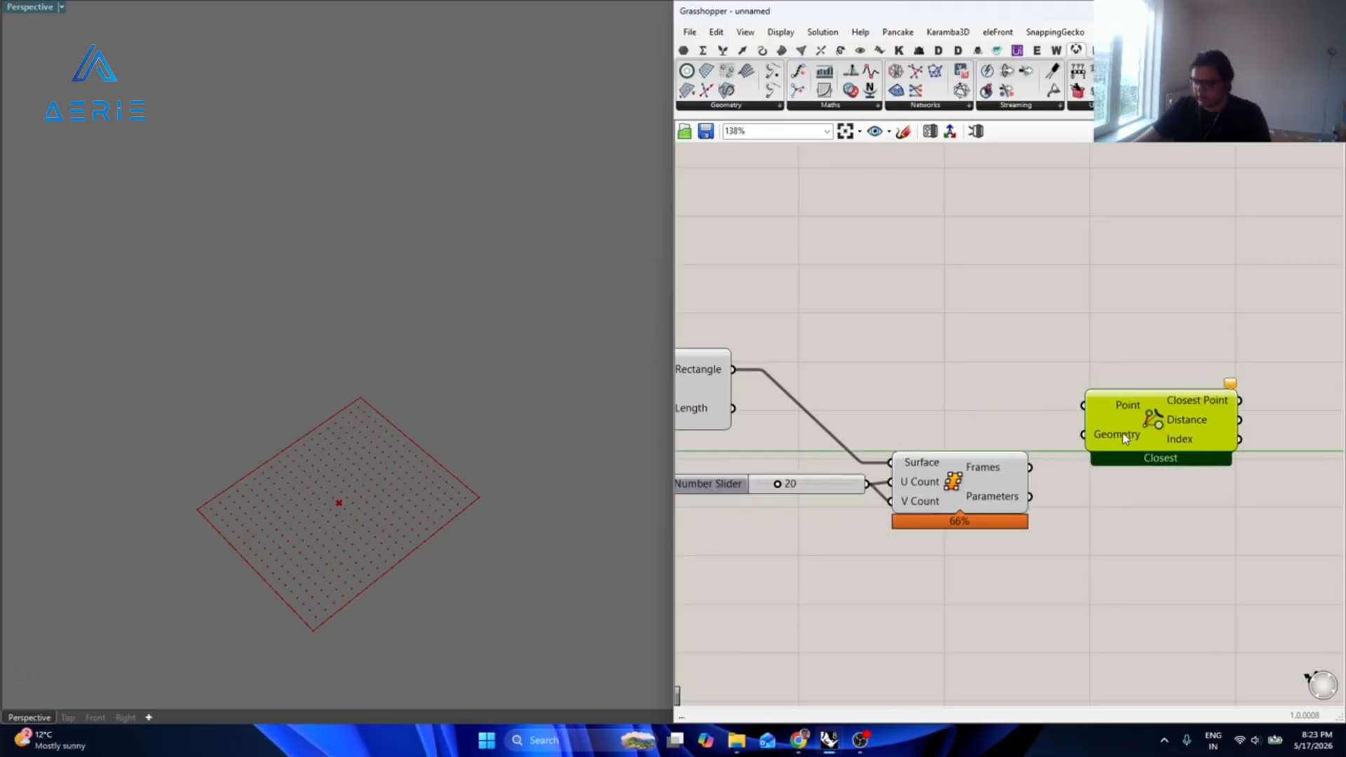
Connect Frames to Pull Point's Point input and the constructed point to its Geometry input, and raise Pull Point level with Construct Point.
drag(1030, 468, 780, 327)
scroll(1073, 448, down, 1)
scroll(1059, 428, down, 3)
drag(1105, 421, 1105, 321)
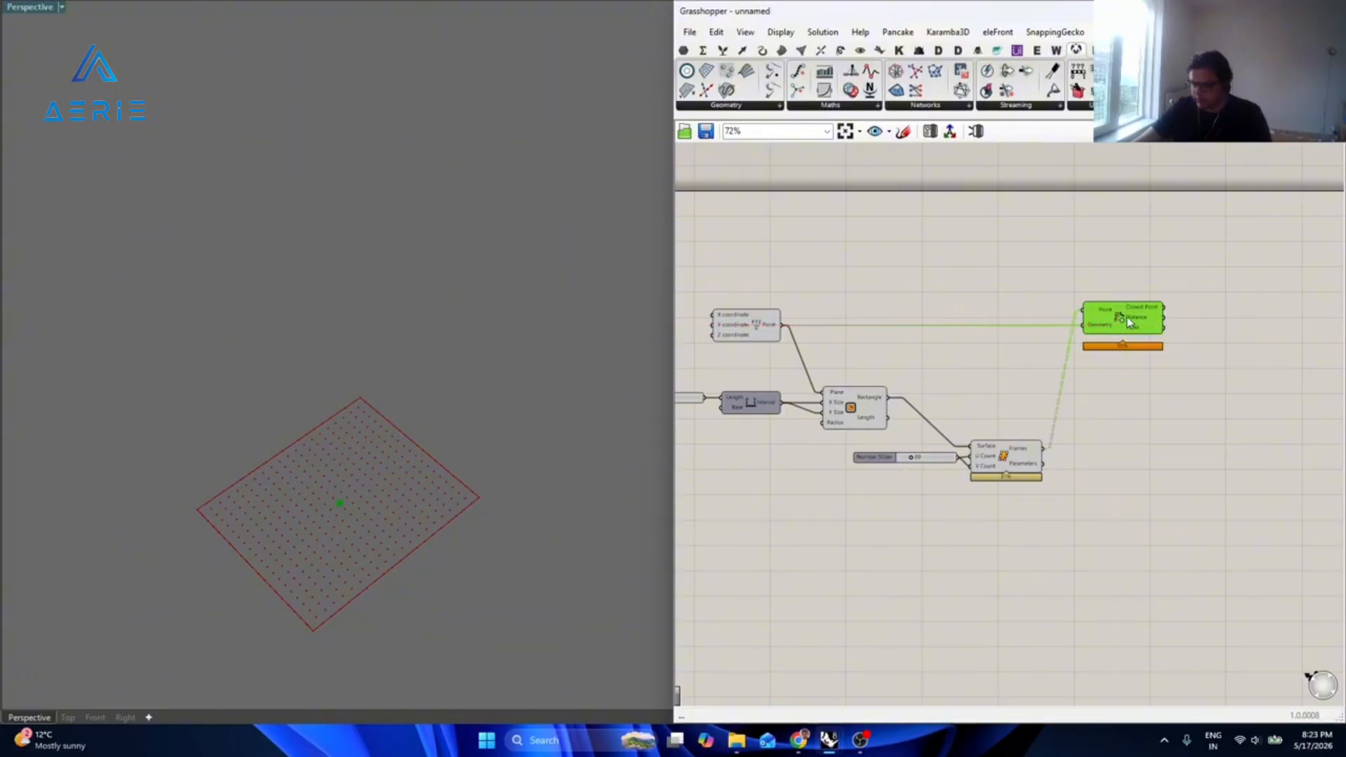
Add a Remap Numbers component below the Pull Point component.
scroll(1126, 317, up, 3)
right_drag(1156, 327, 950, 370)
click(833, 506)
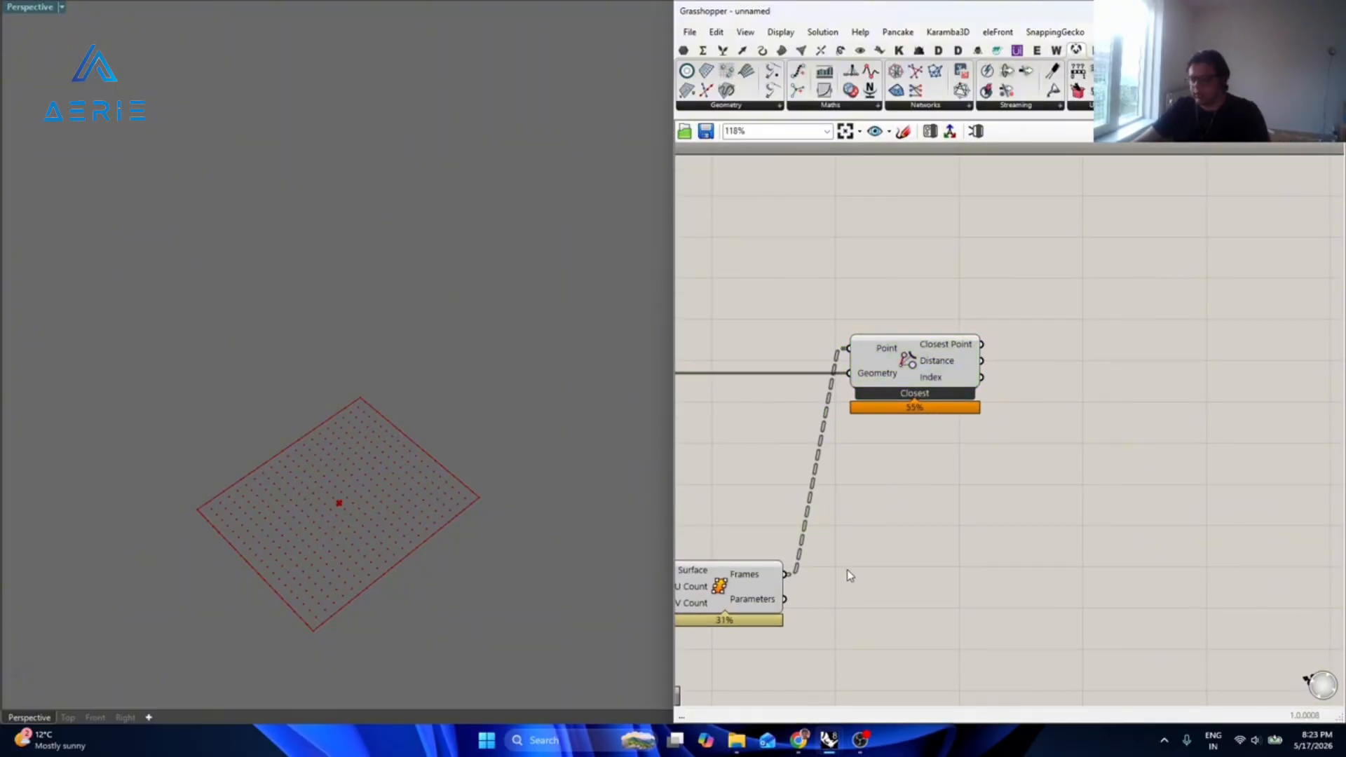
double_click(1009, 475)
text(remap)
key(Return)
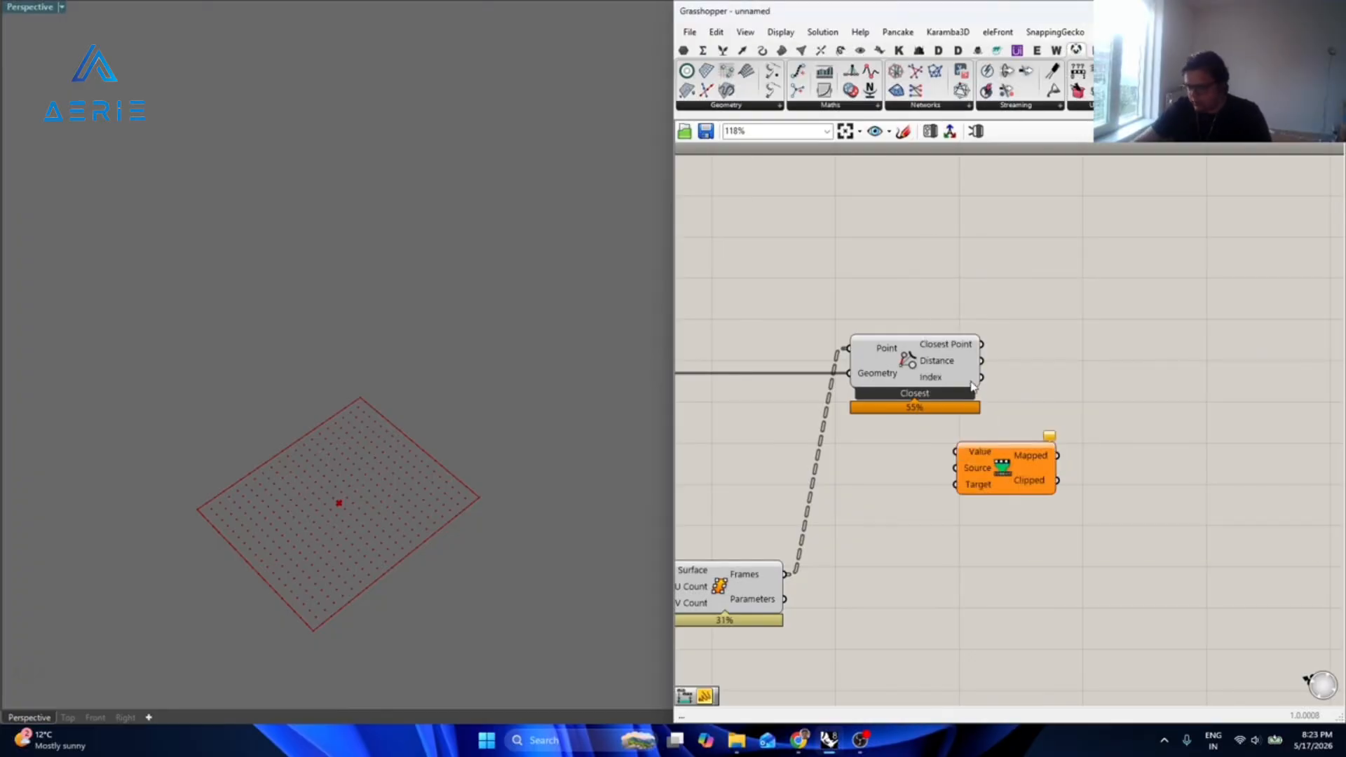
Connect Pull Point's Distance to Remap Numbers' Value, place Remap Numbers beyond Pull Point, and add a Bounds component between them.
drag(984, 377, 956, 452)
drag(984, 453, 1139, 363)
double_click(1061, 412)
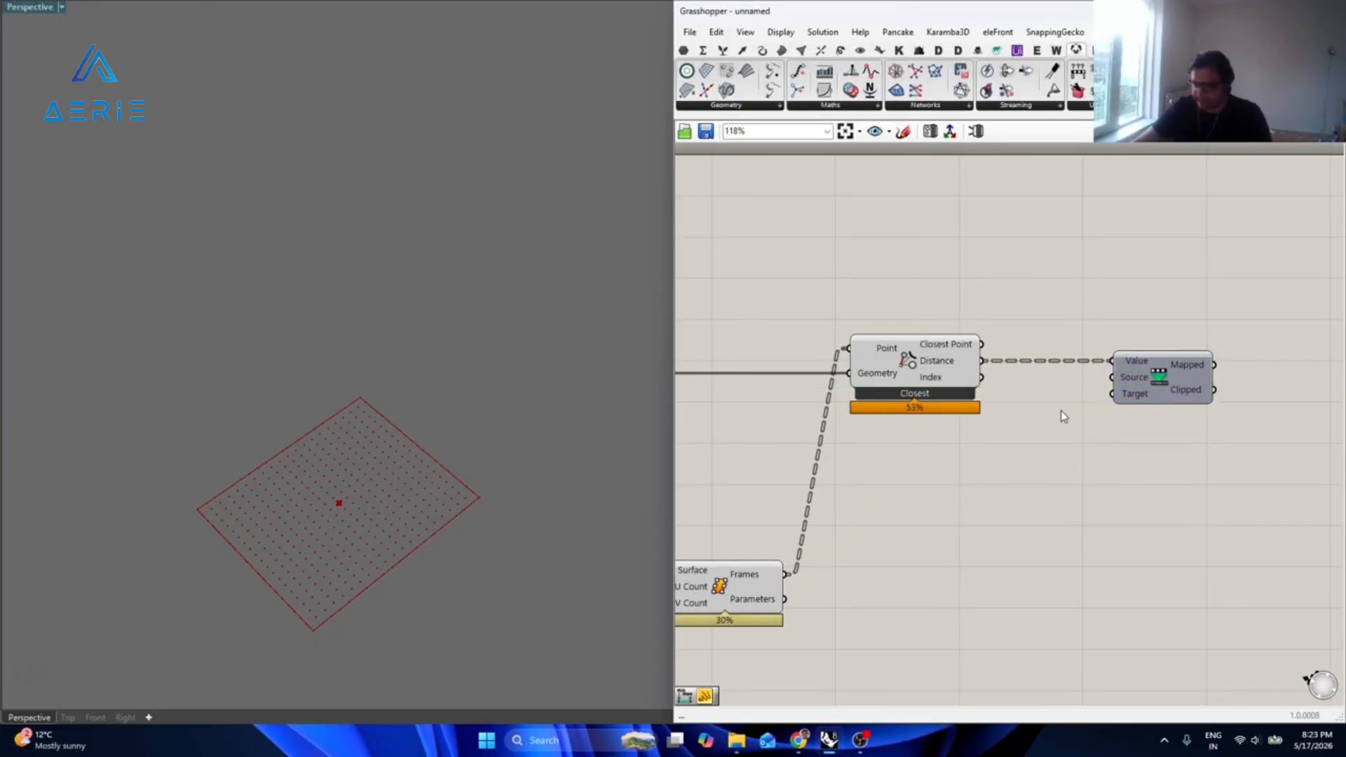
text(bounds)
key(Return)
scroll(988, 379, up, 2)
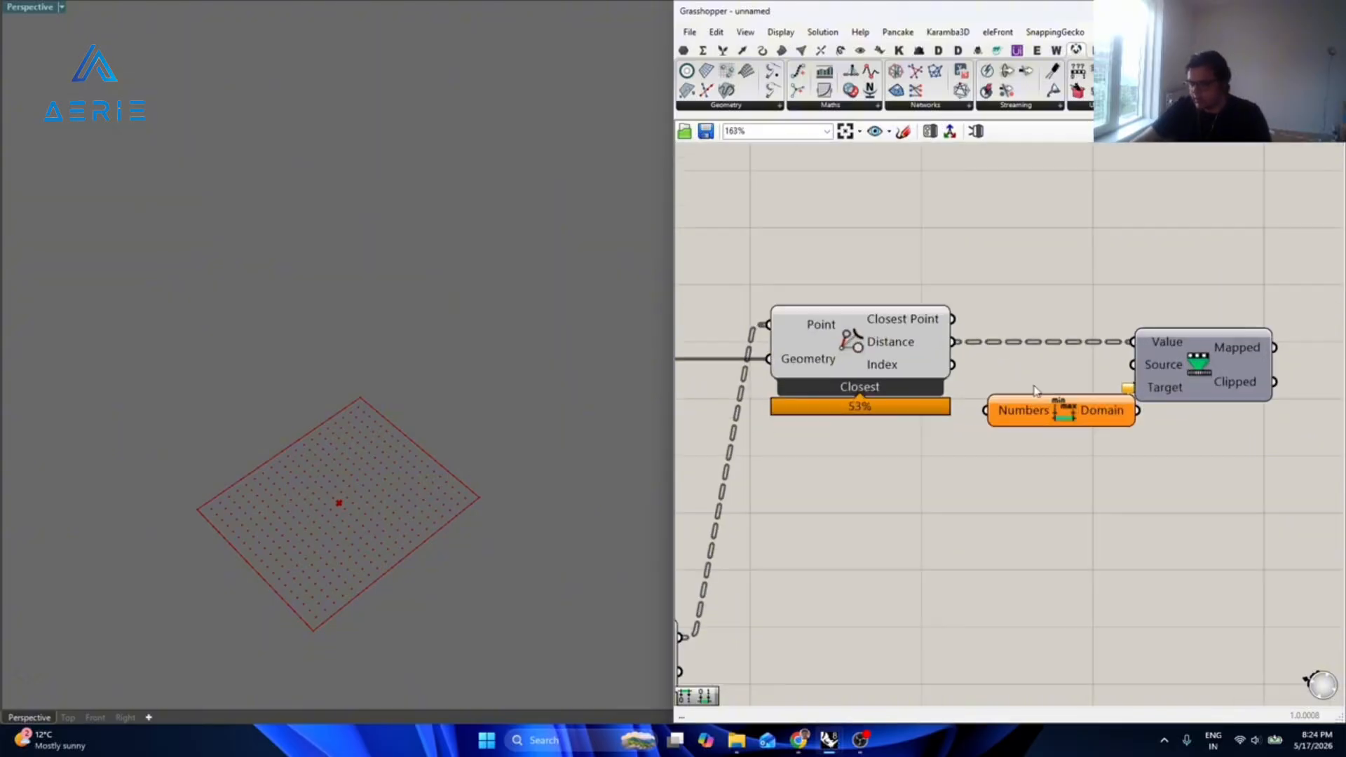
drag(1168, 343, 1206, 345)
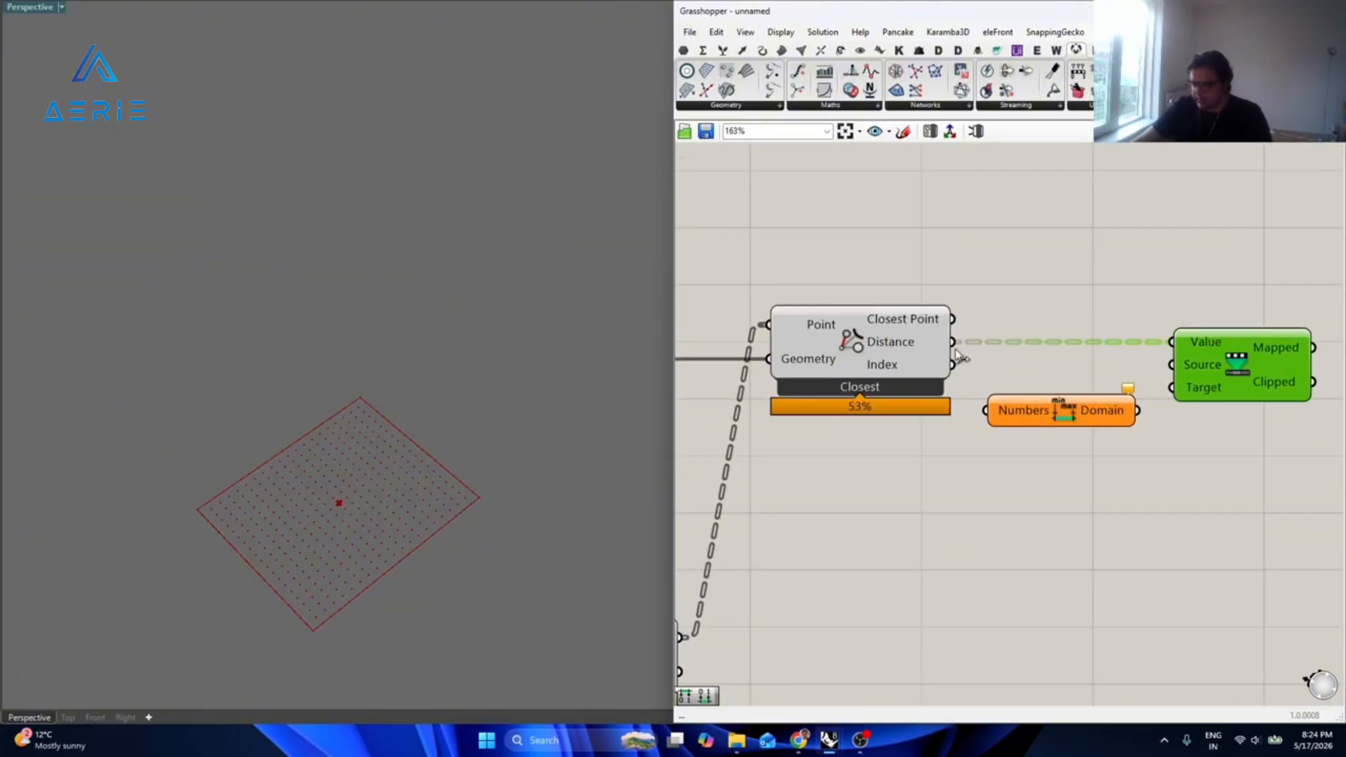
Connect Distance to the Bounds component's Numbers input, flatten that input, and feed its Domain into Remap Numbers' Source.
drag(953, 342, 1086, 364)
right_click(1018, 364)
click(1050, 476)
right_drag(1117, 472, 822, 490)
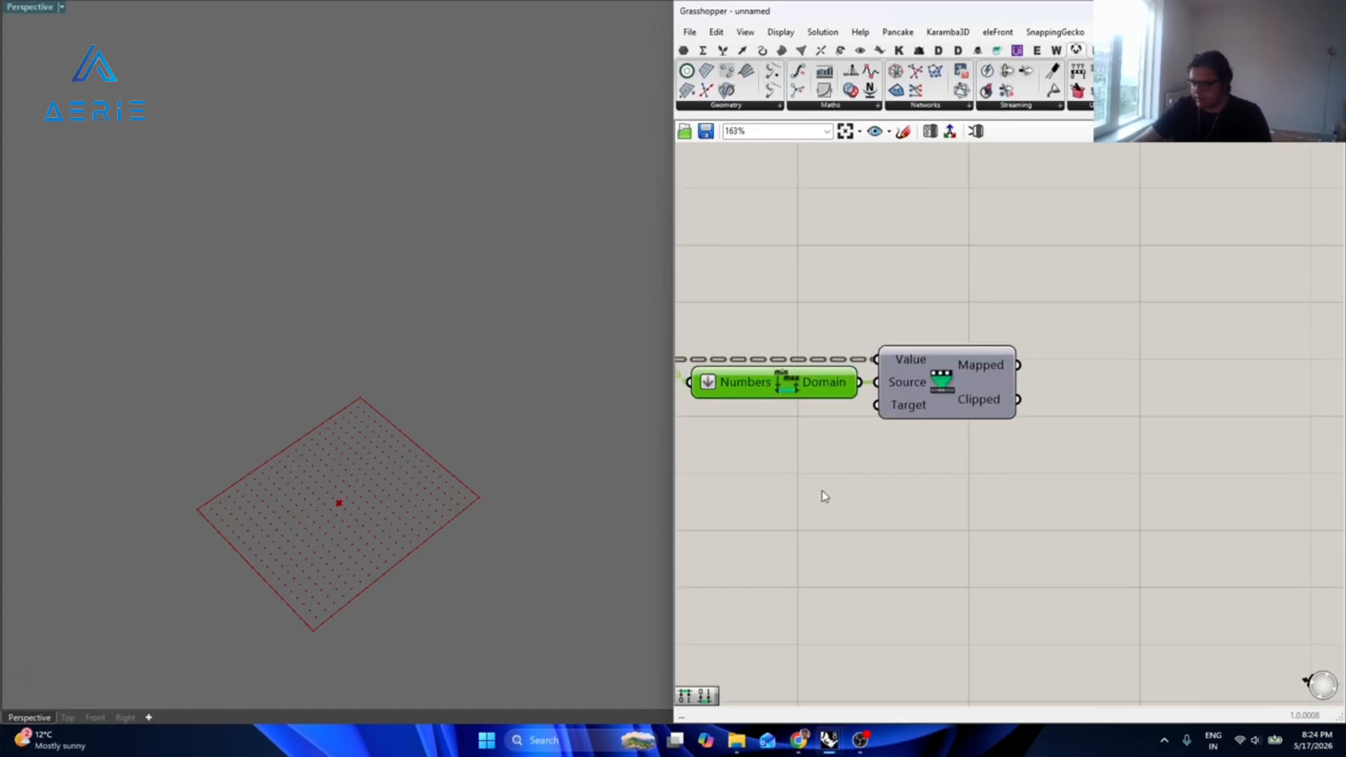
click(823, 492)
Add a Graph Mapper fed by Remap Numbers' Mapped output and set its graph type to Sine.
double_click(977, 509)
text(graph map)
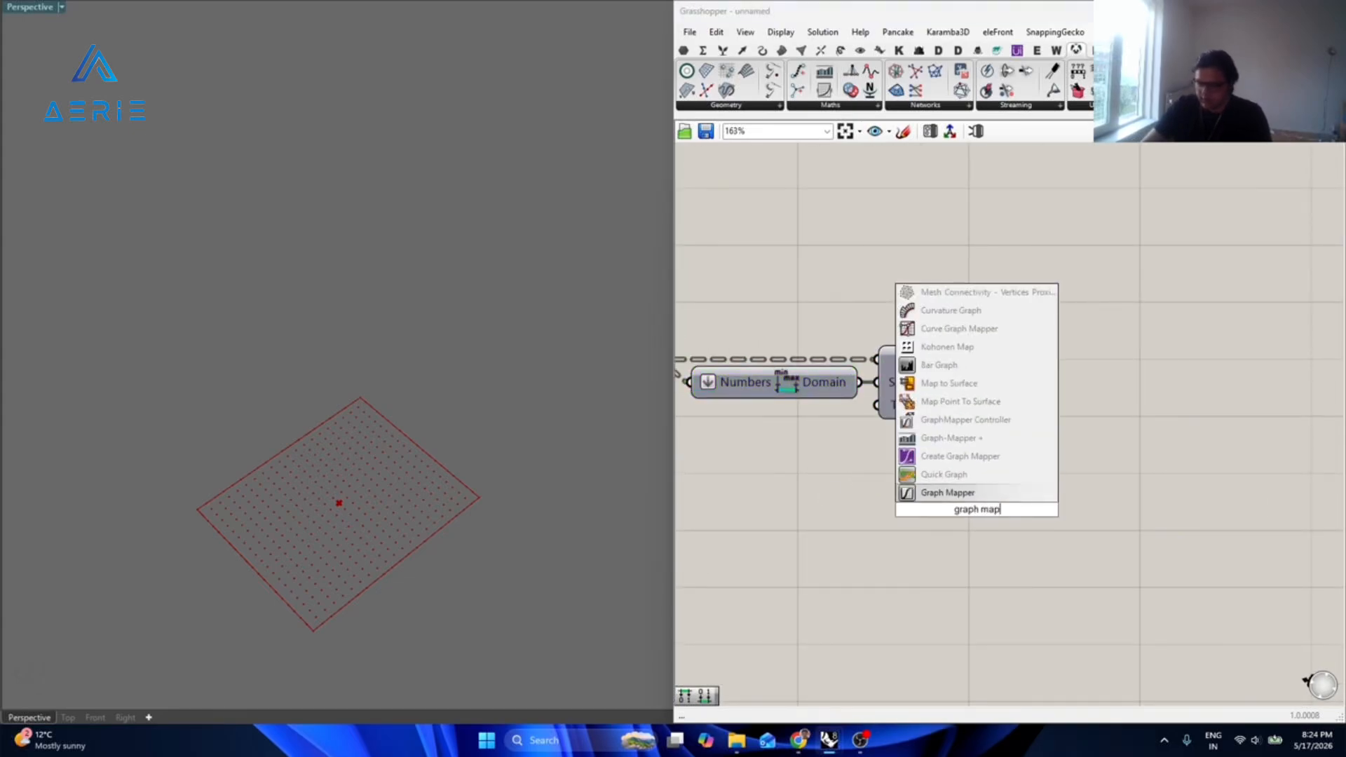
key(Return)
drag(977, 535, 1068, 377)
right_click(1091, 379)
mouse_move(1149, 570)
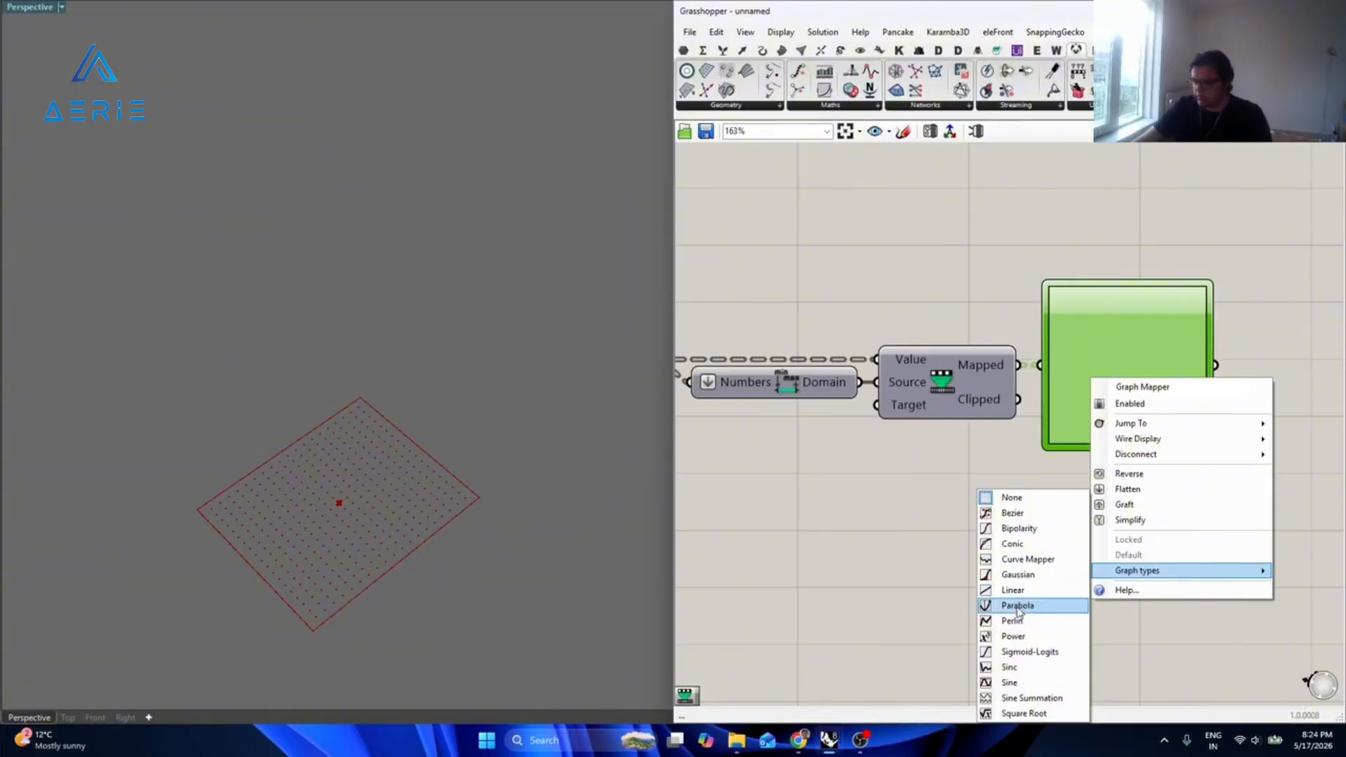
click(1009, 683)
Add a second Remap Numbers component beyond the Graph Mapper and connect the graph's output to its Value input.
right_drag(1087, 604, 832, 649)
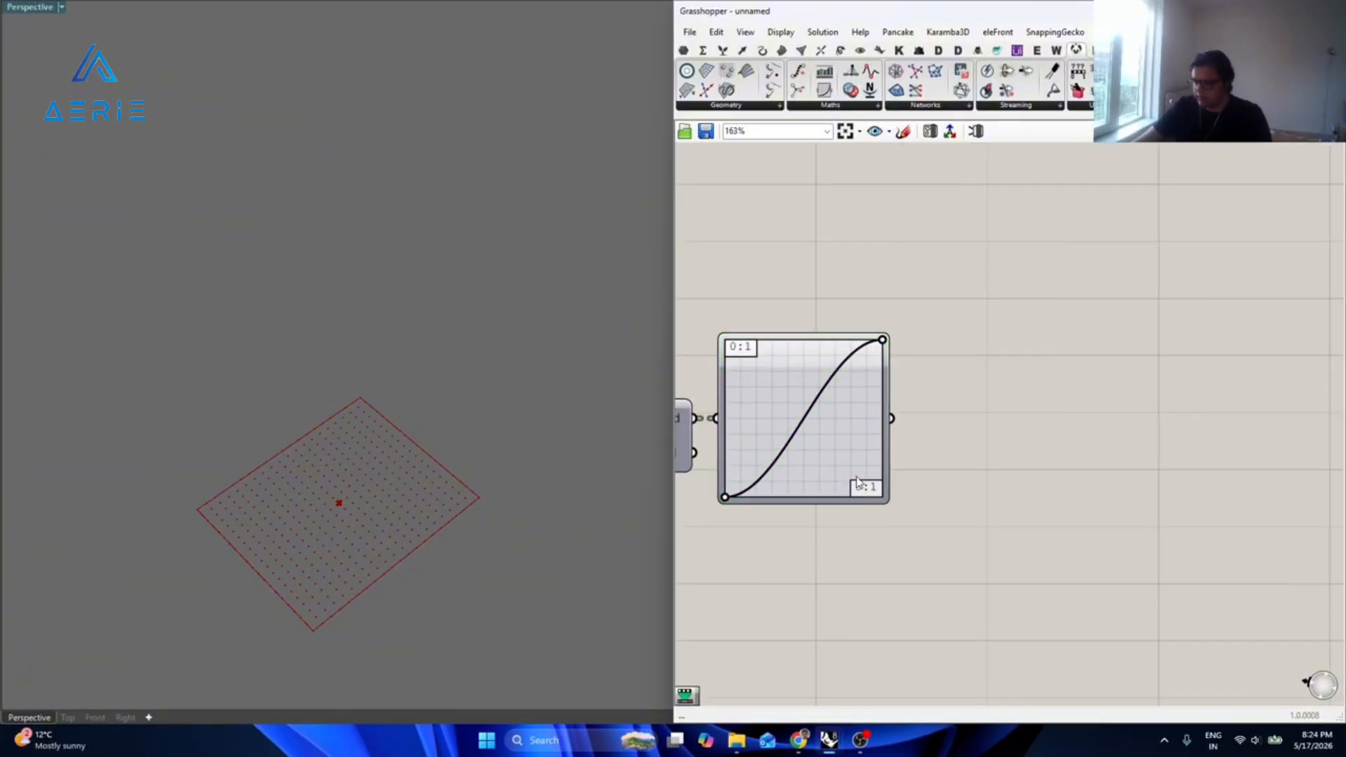
double_click(978, 494)
text(rem)
click(952, 423)
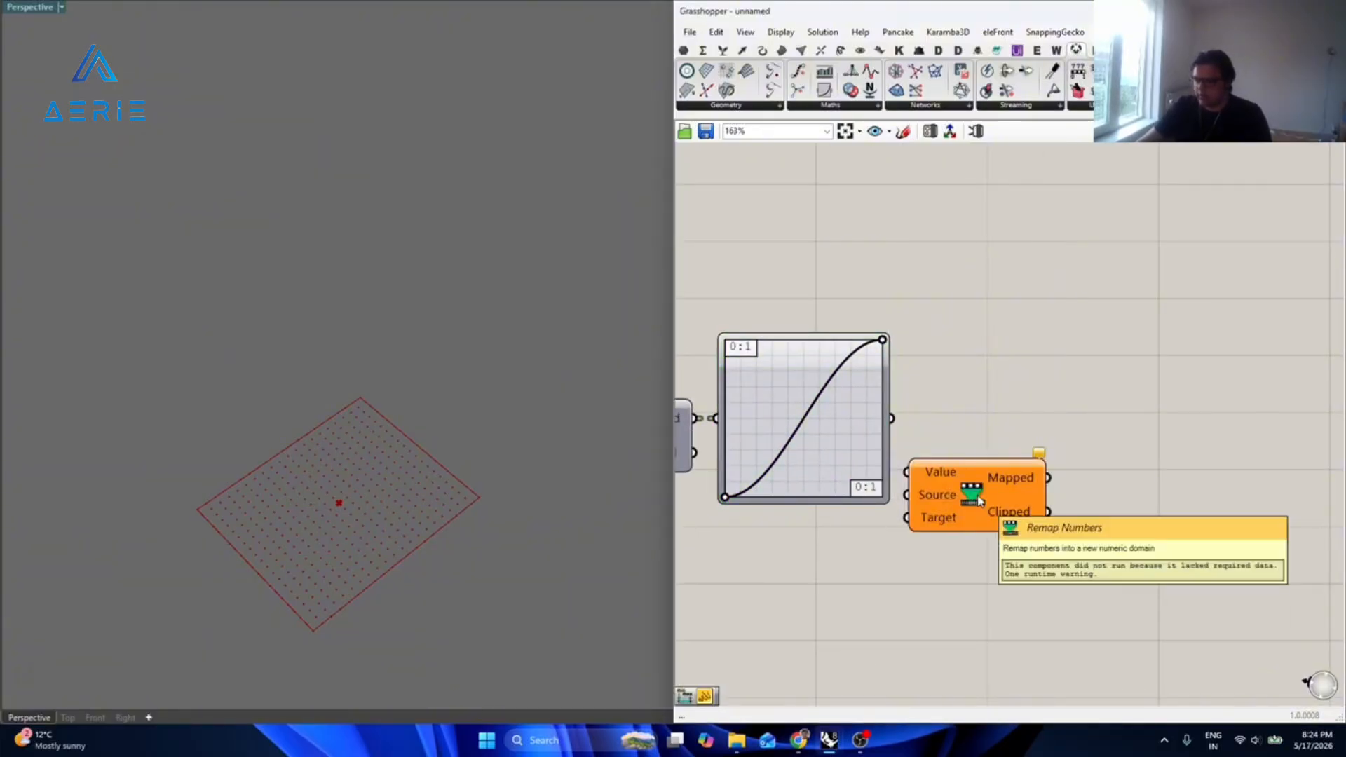
drag(892, 419, 953, 477)
Add a Construct Domain component directly below the Graph Mapper and connect its Domain to the second Remap Numbers' Target.
right_drag(825, 586, 932, 568)
double_click(877, 579)
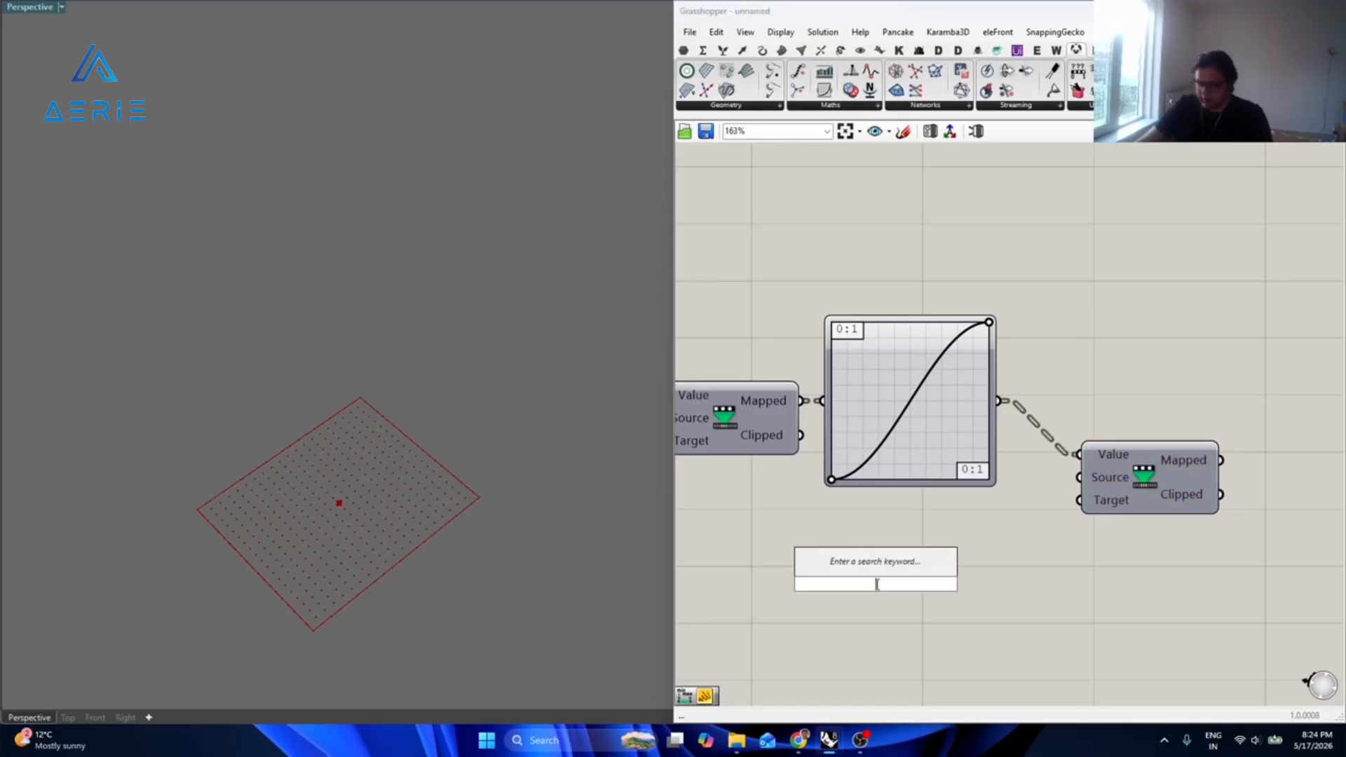
text(construct domain)
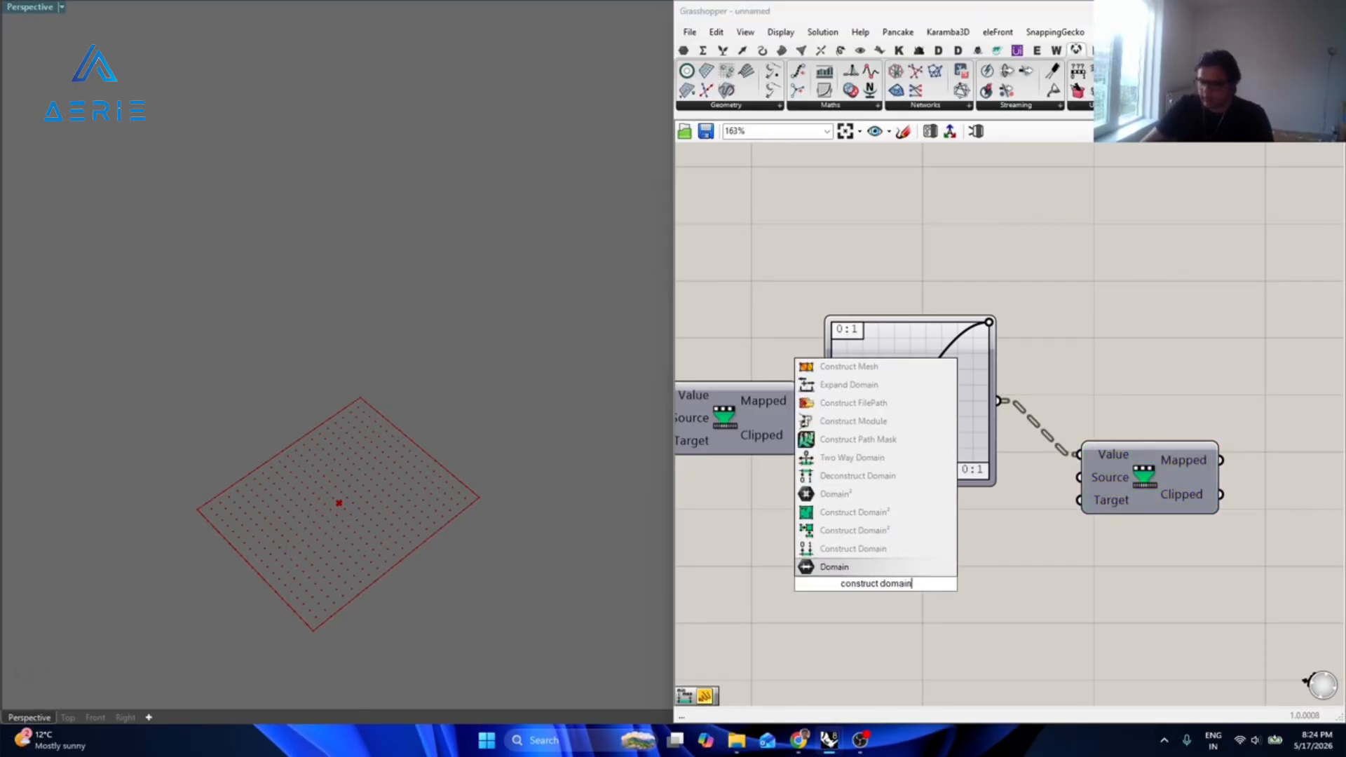
key(Return)
drag(879, 579, 915, 523)
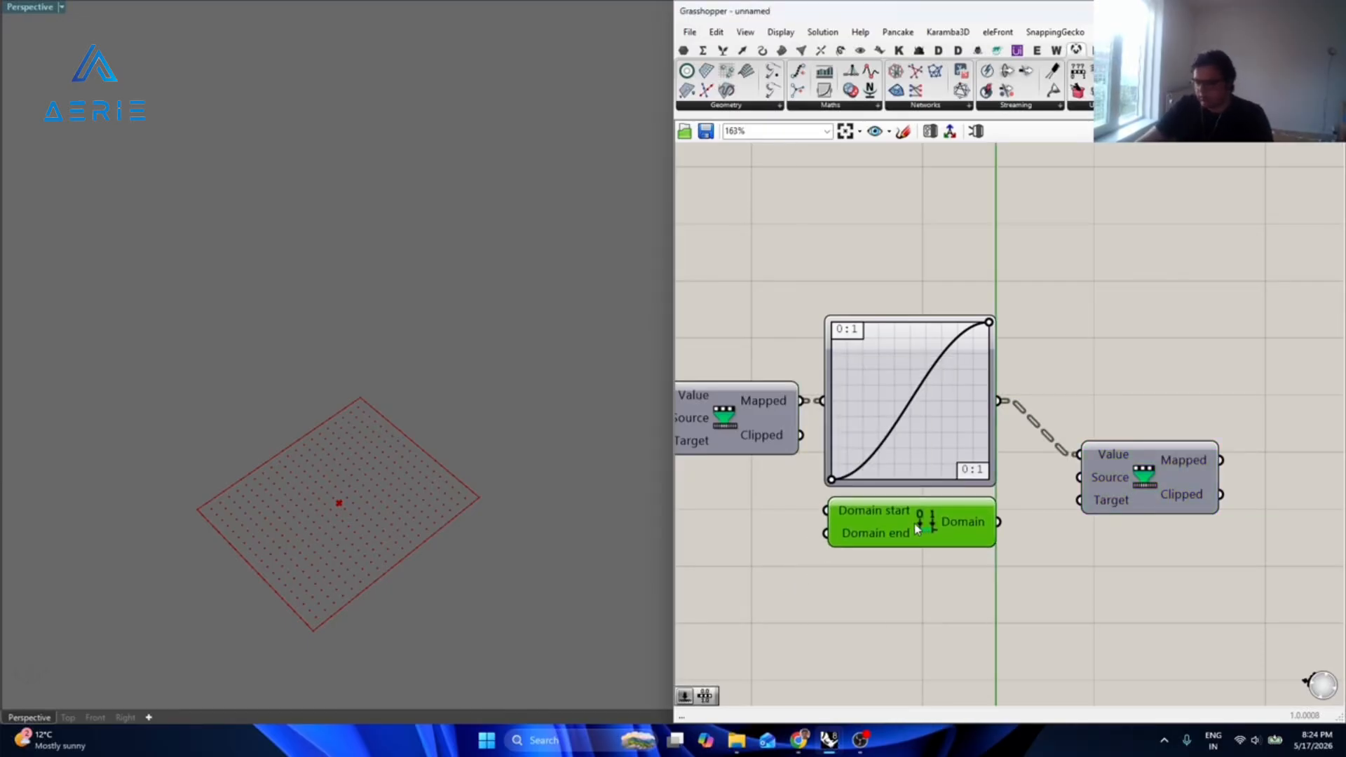
mouse_move(1063, 506)
mouse_down()
mouse_move(1008, 548)
mouse_move(1080, 500)
mouse_up()
Add a number slider with the value 200 below the first Remap Numbers component.
right_drag(883, 588, 1136, 572)
double_click(887, 503)
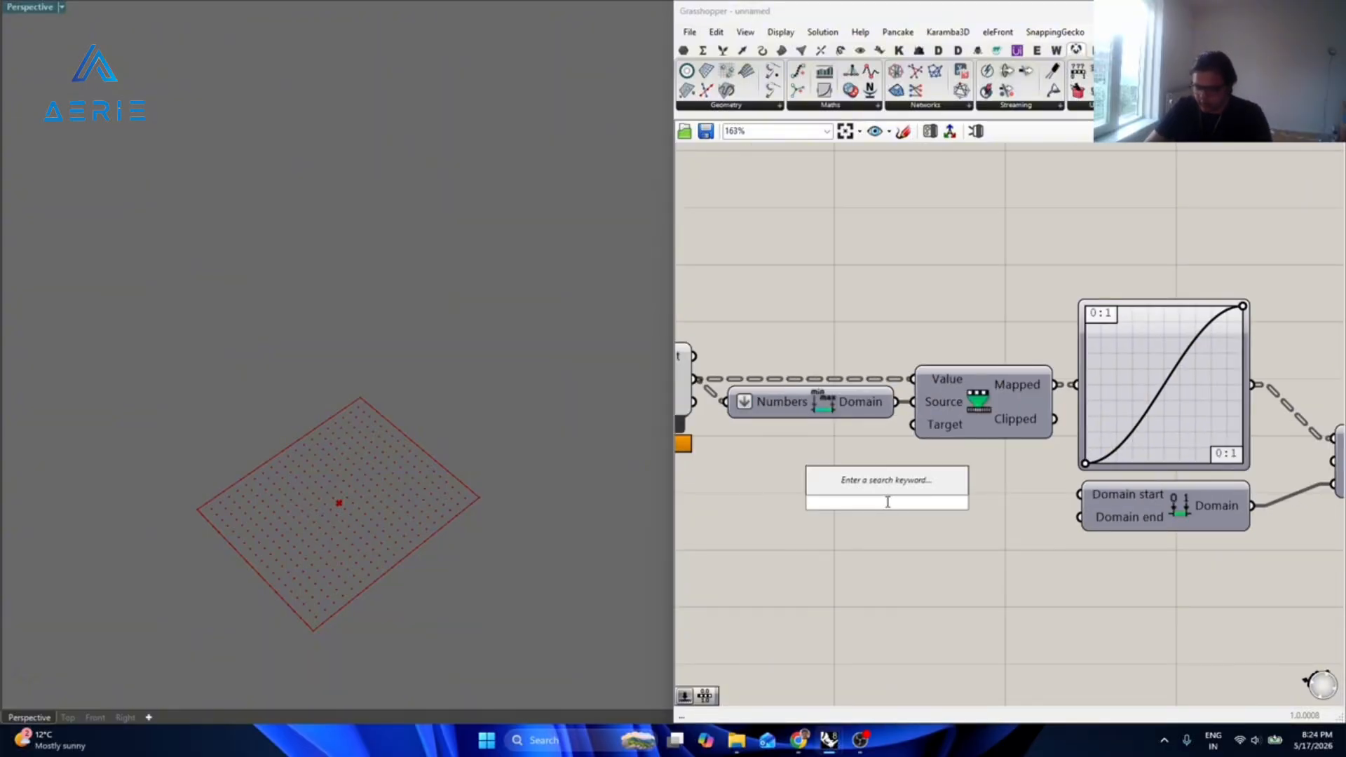
right_drag(857, 589, 1245, 529)
scroll(1091, 459, down, 6)
scroll(709, 530, up, 4)
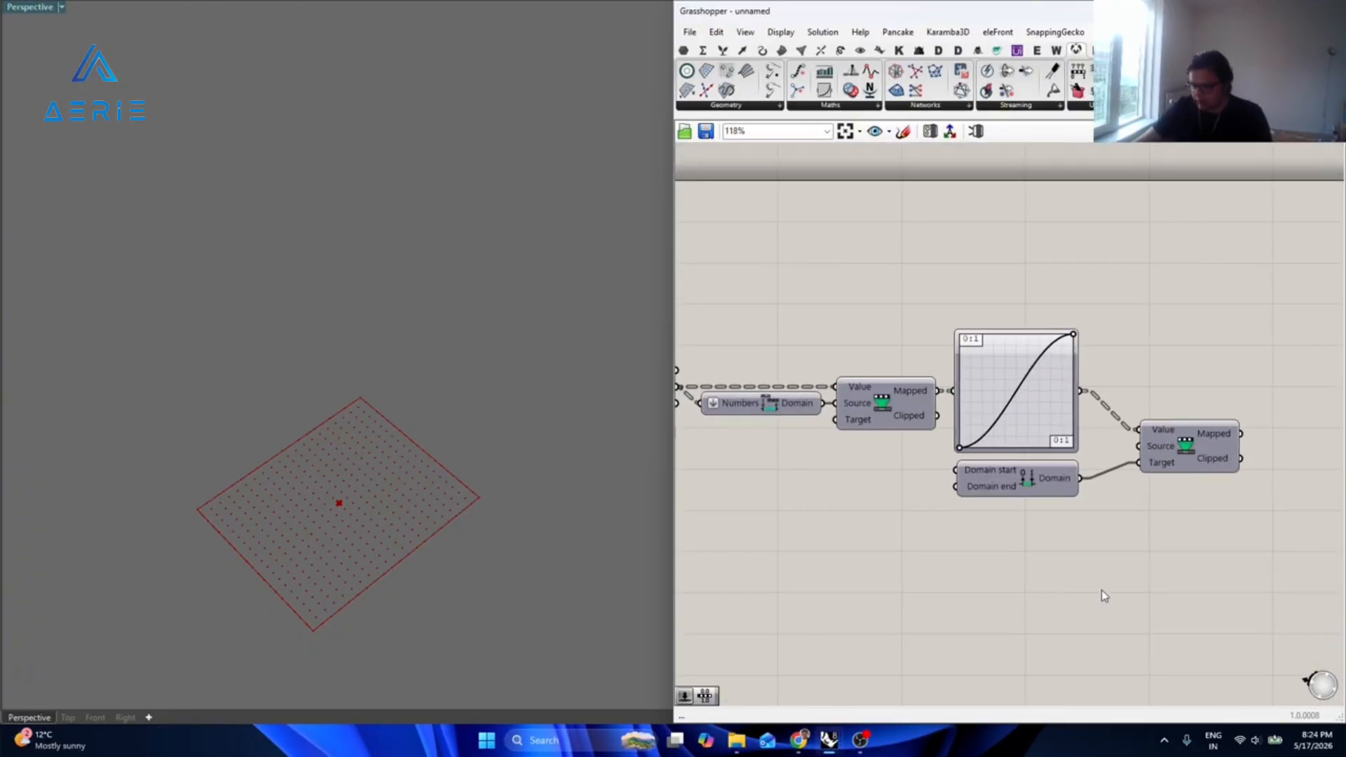
double_click(859, 541)
text(200)
key(Return)
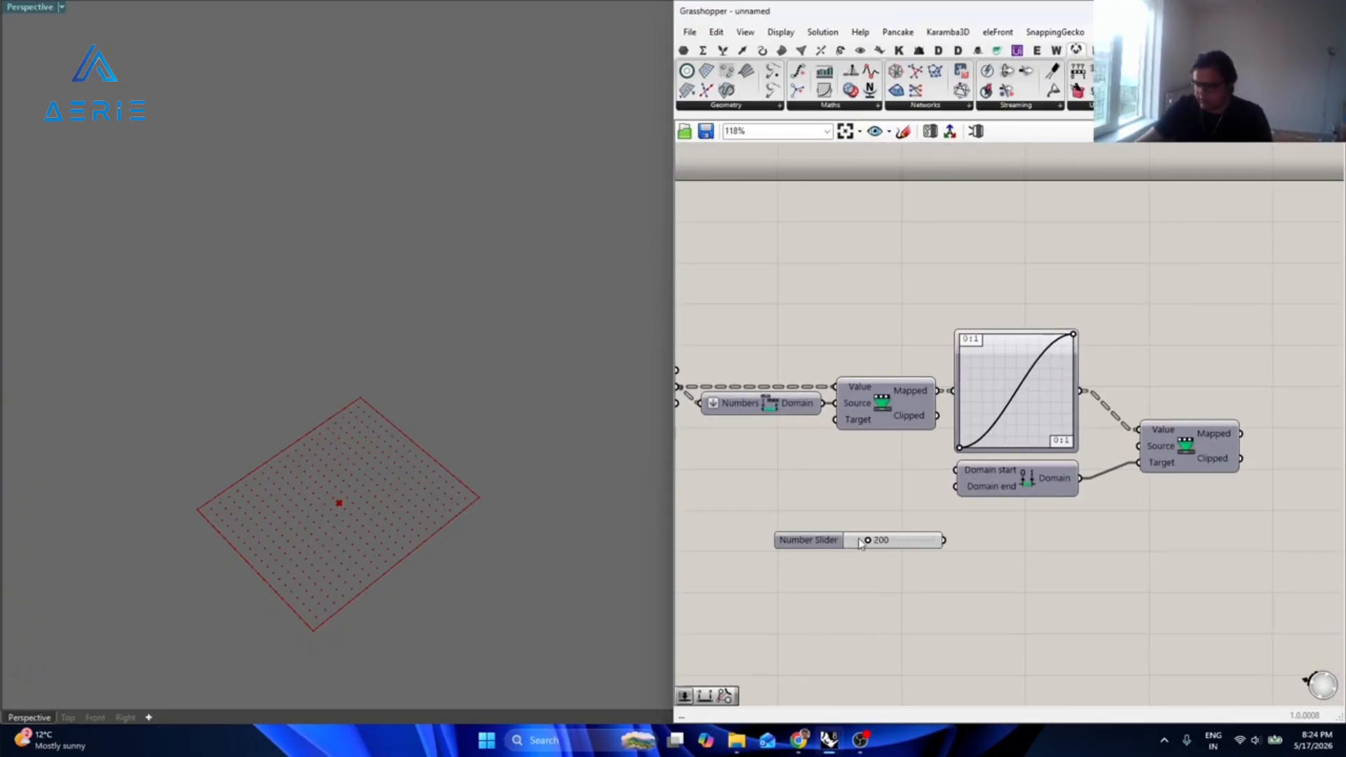
Place the slider beside Construct Domain, duplicate it, and feed value 2 into Domain start and 200 into Domain end.
scroll(859, 539, up, 4)
drag(941, 548, 905, 429)
key(ctrl+c)
key(ctrl+v)
text(2)
key(Return)
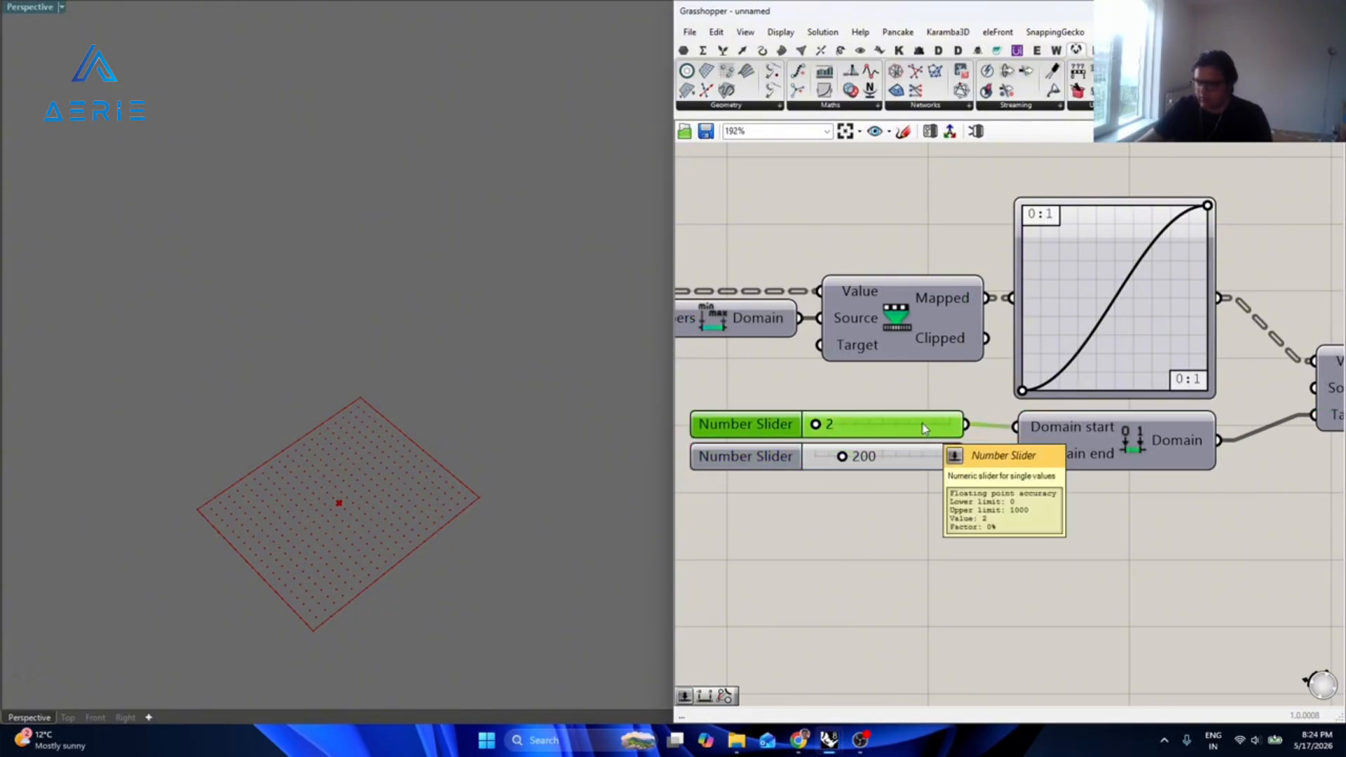
right_drag(1066, 561, 985, 561)
drag(937, 457, 888, 460)
Shift the second Remap Numbers component slightly and add a Move component below it.
right_drag(1063, 531, 744, 550)
drag(1010, 429, 1002, 455)
scroll(1004, 460, down, 2)
double_click(1016, 551)
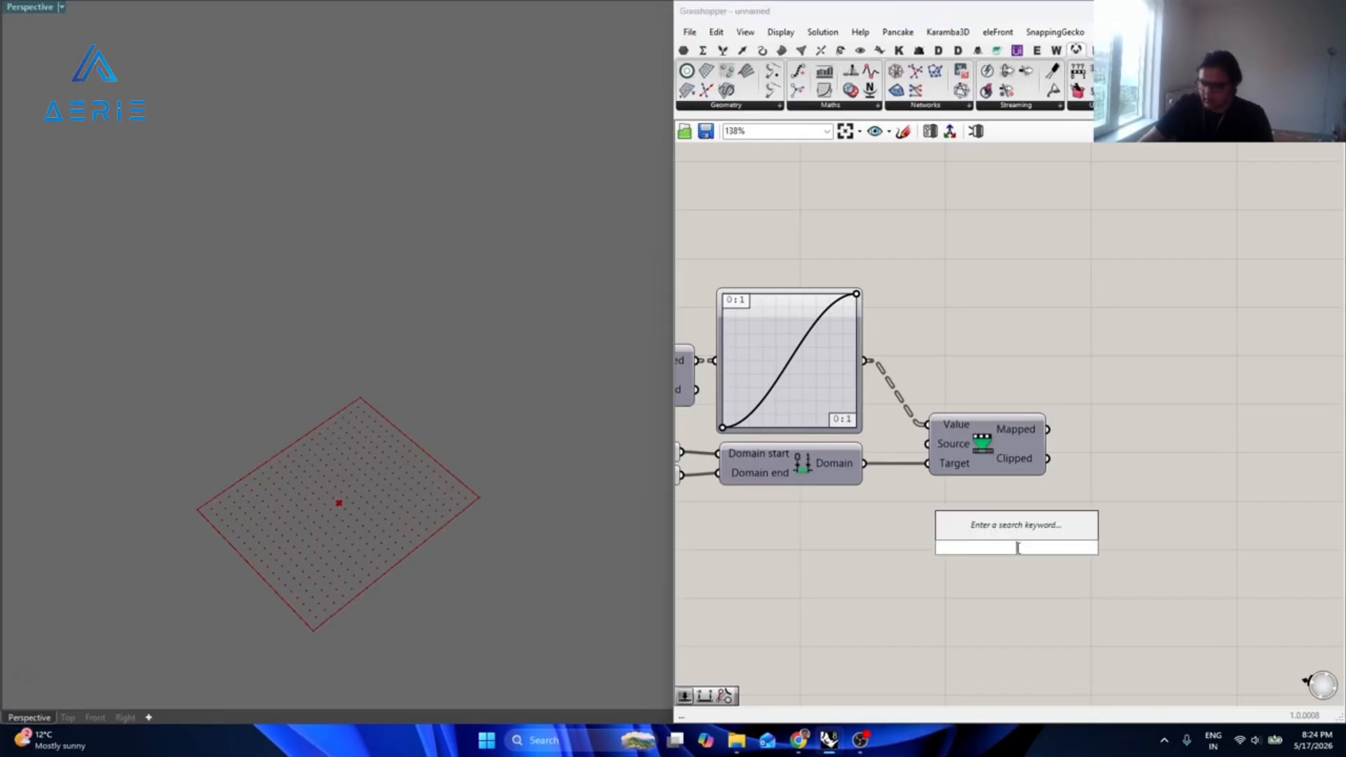
text(move)
key(Return)
Add an Amplitude component below Construct Domain, beside the Move component.
scroll(1018, 554, down, 2)
right_drag(905, 592, 1112, 565)
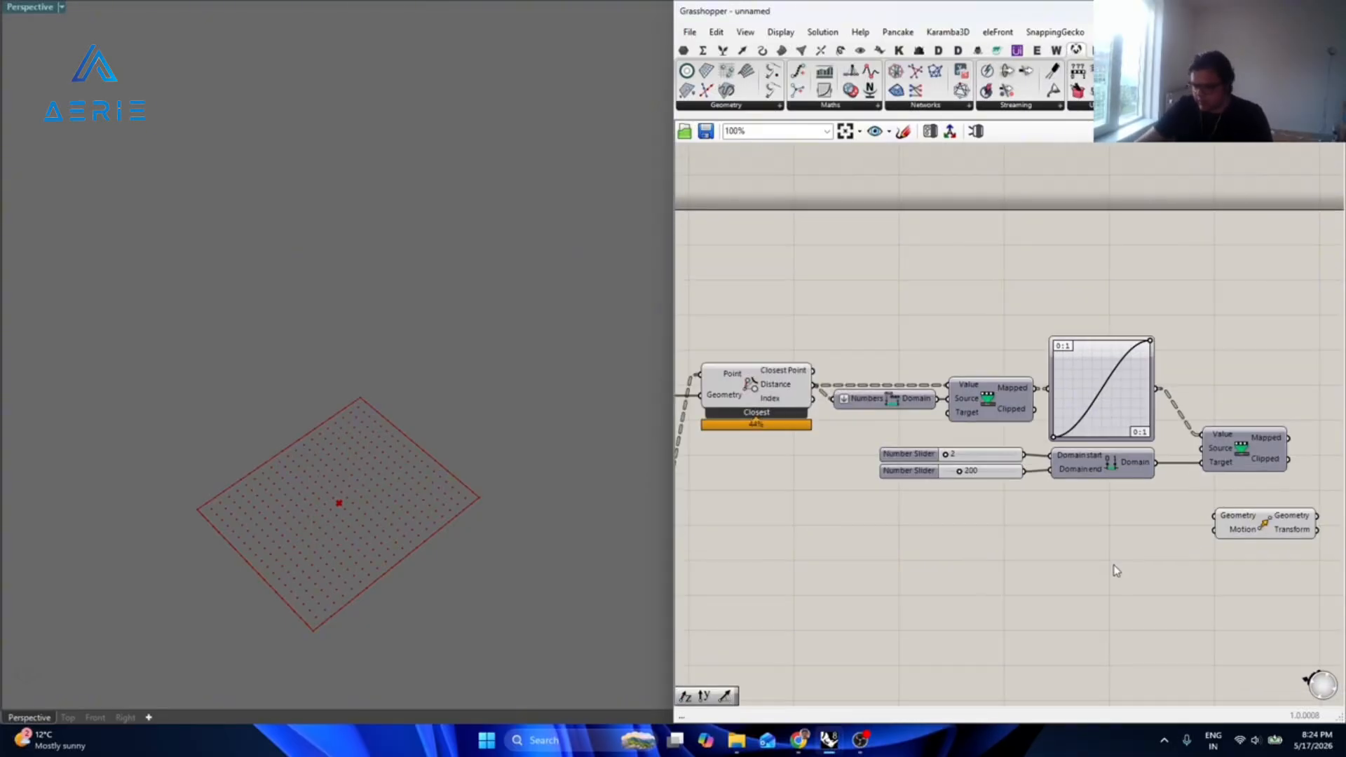
double_click(1114, 564)
text(amplitude)
key(Return)
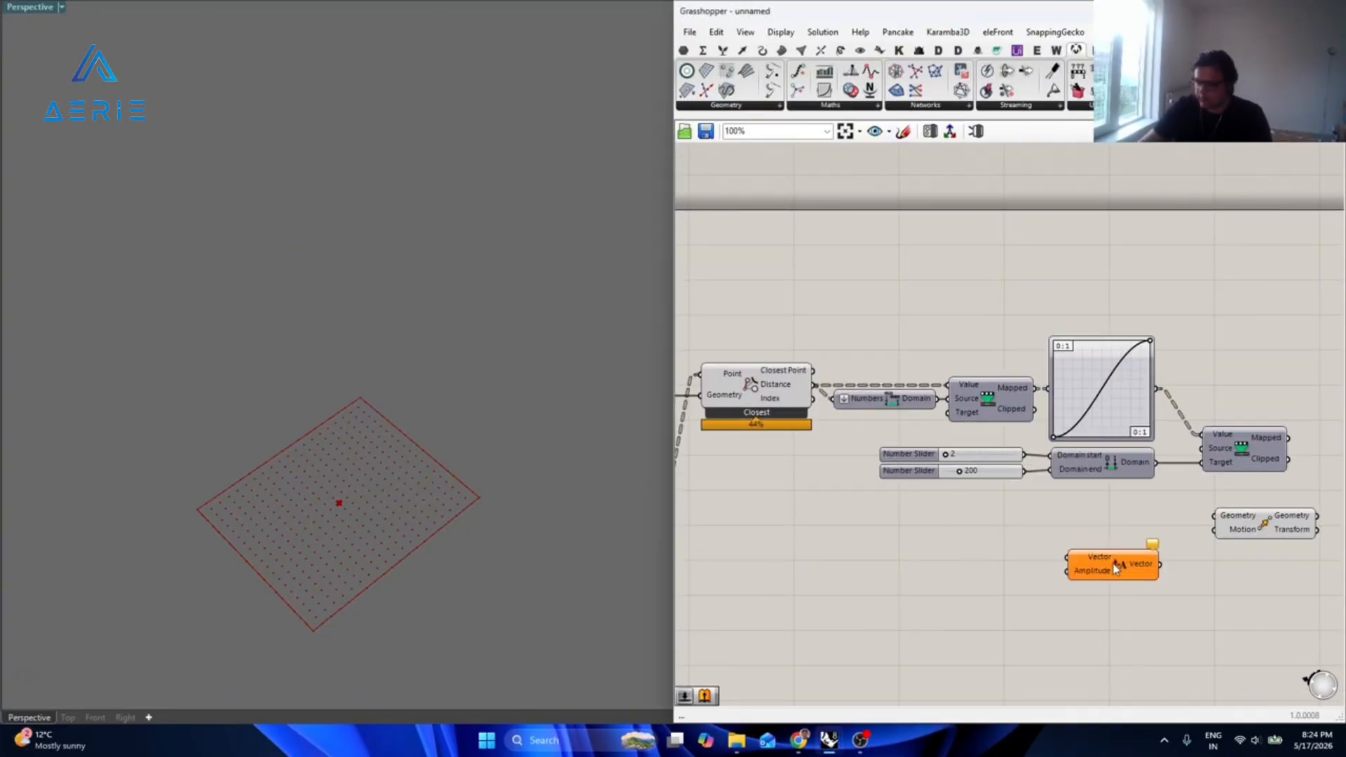
Add a Divide Surface component directly above the Surface Frames component.
right_drag(707, 580, 966, 575)
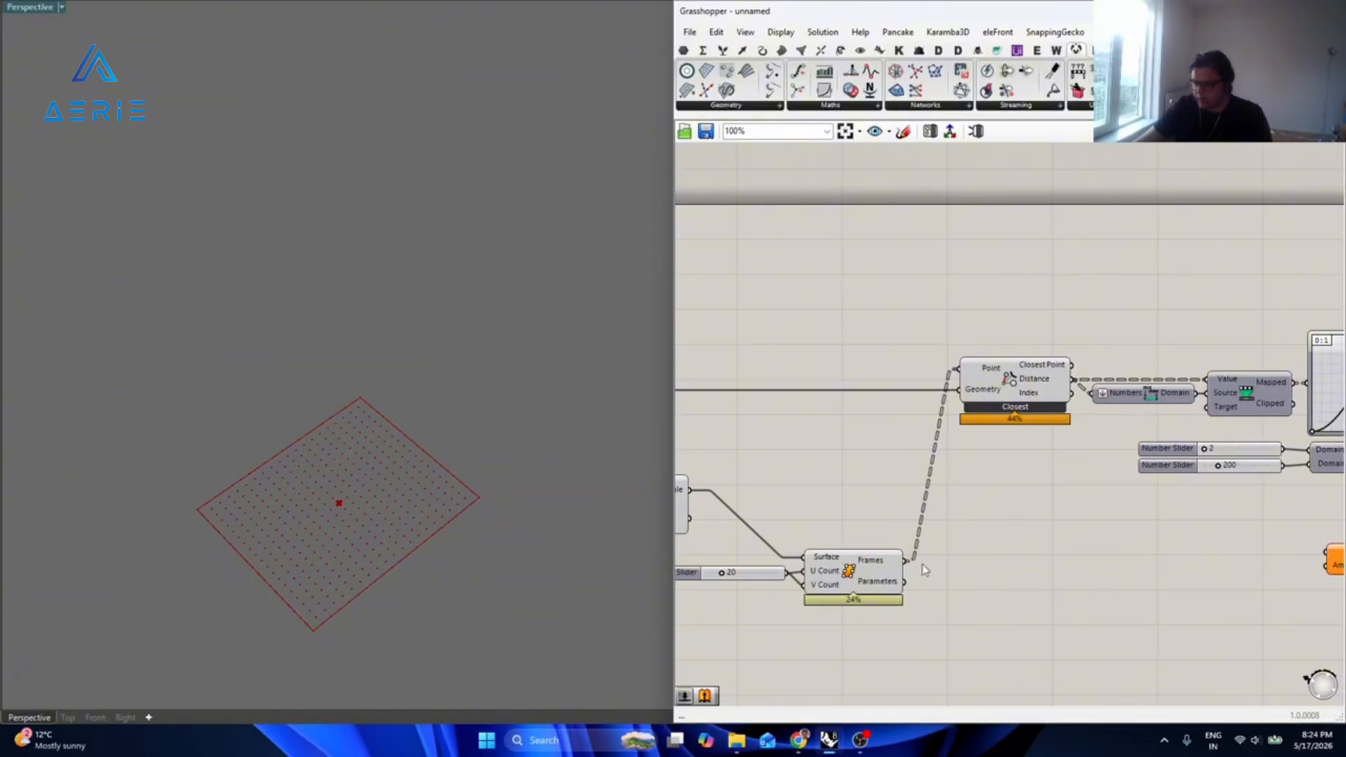
right_drag(1088, 400, 948, 413)
right_drag(741, 614, 1029, 544)
right_drag(1159, 527, 1141, 530)
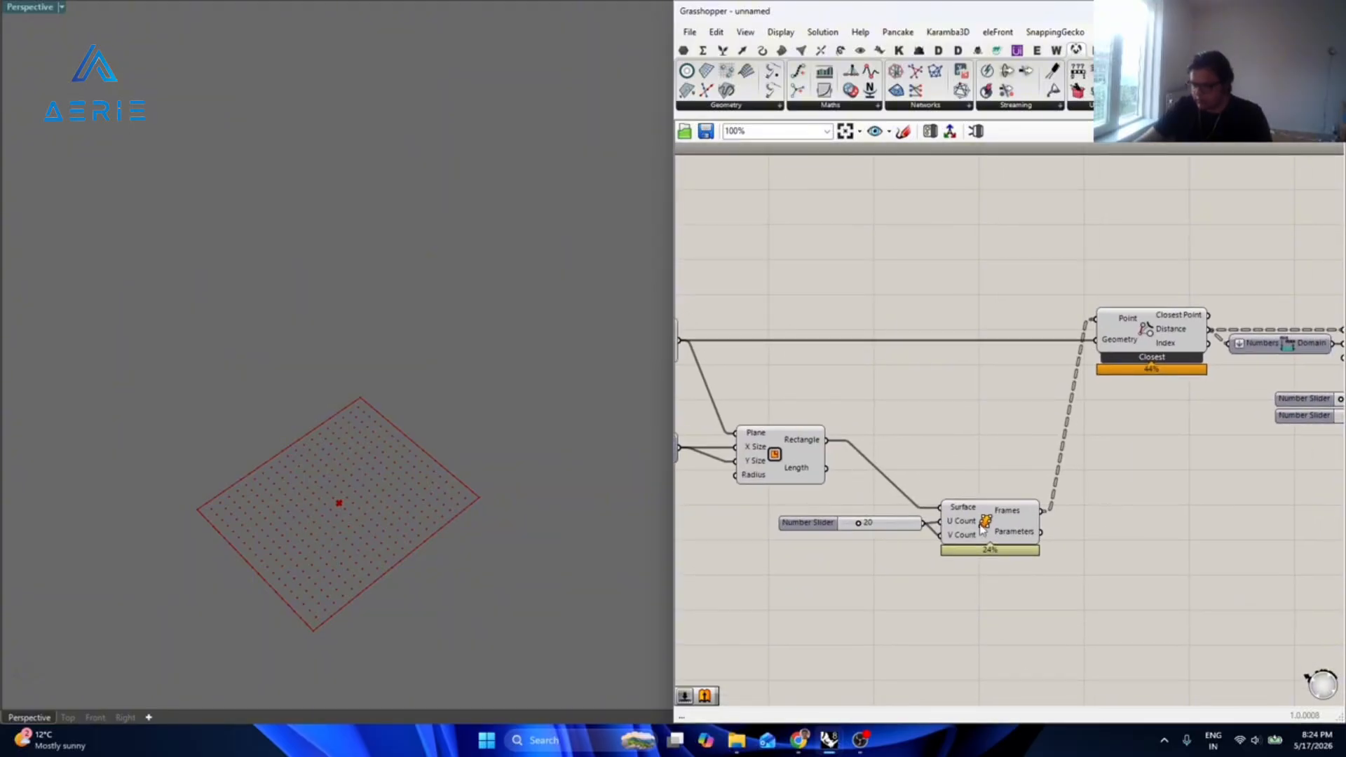
double_click(994, 477)
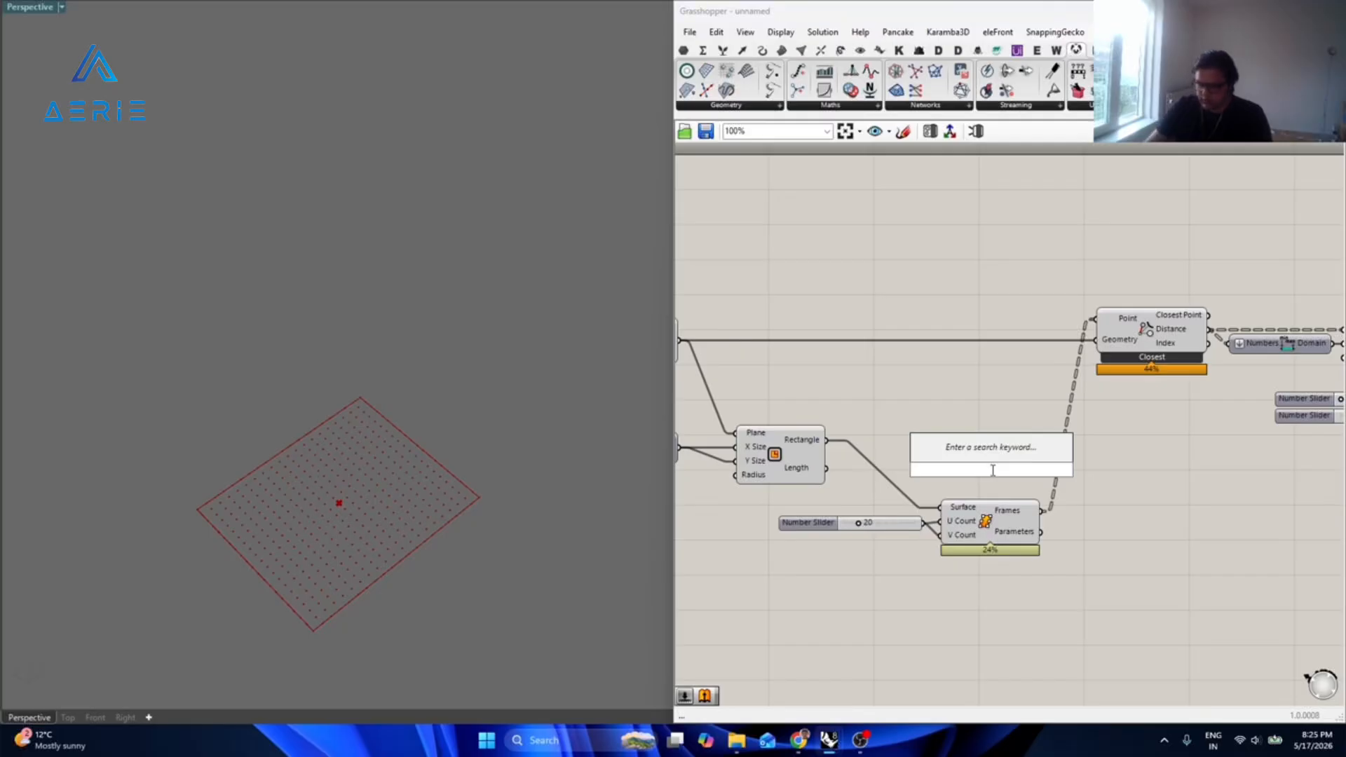
text(divide surface)
key(Return)
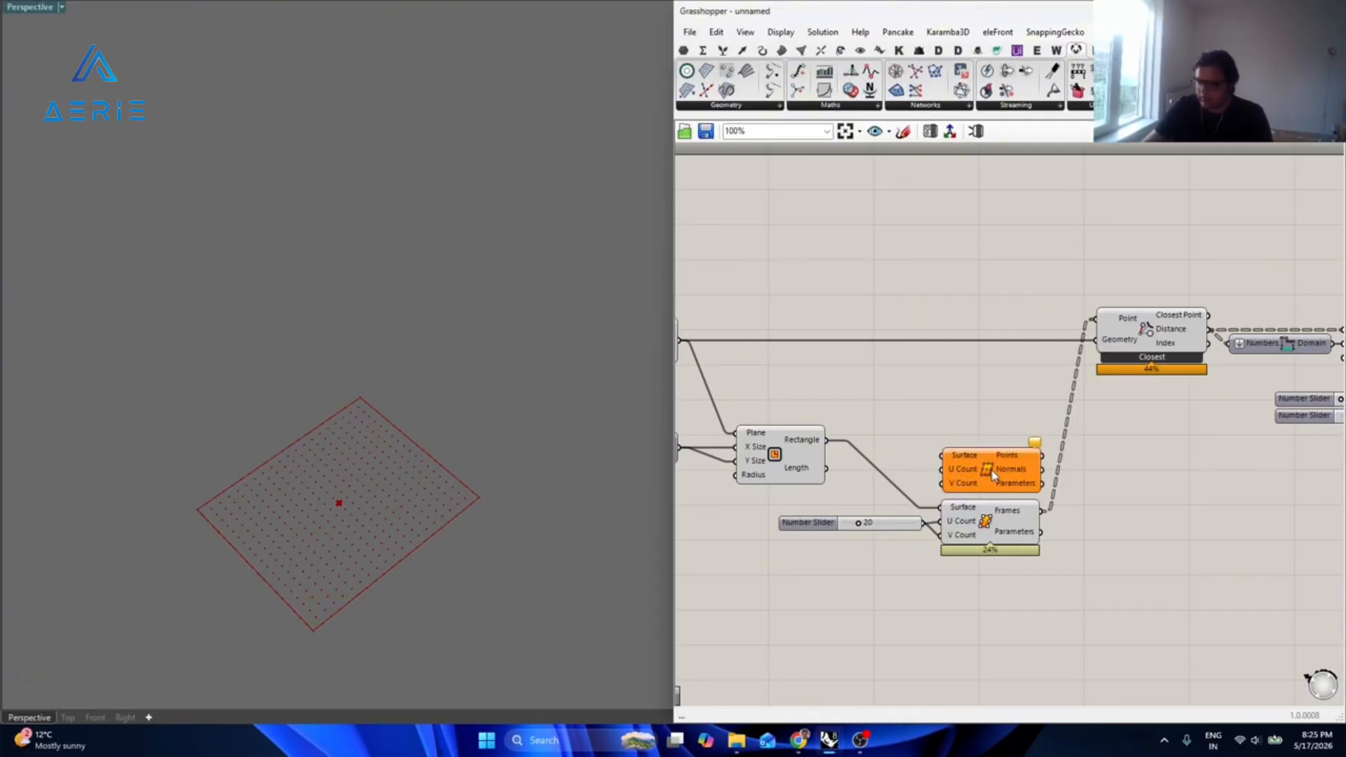
Wire the rectangle and the 20 slider into Divide Surface, transfer the Frames connection to its Points output, and delete Surface Frames.
scroll(952, 510, up, 1)
drag(934, 468, 799, 433)
ctrl+shift+drag(1052, 518, 1051, 450)
click(1031, 546)
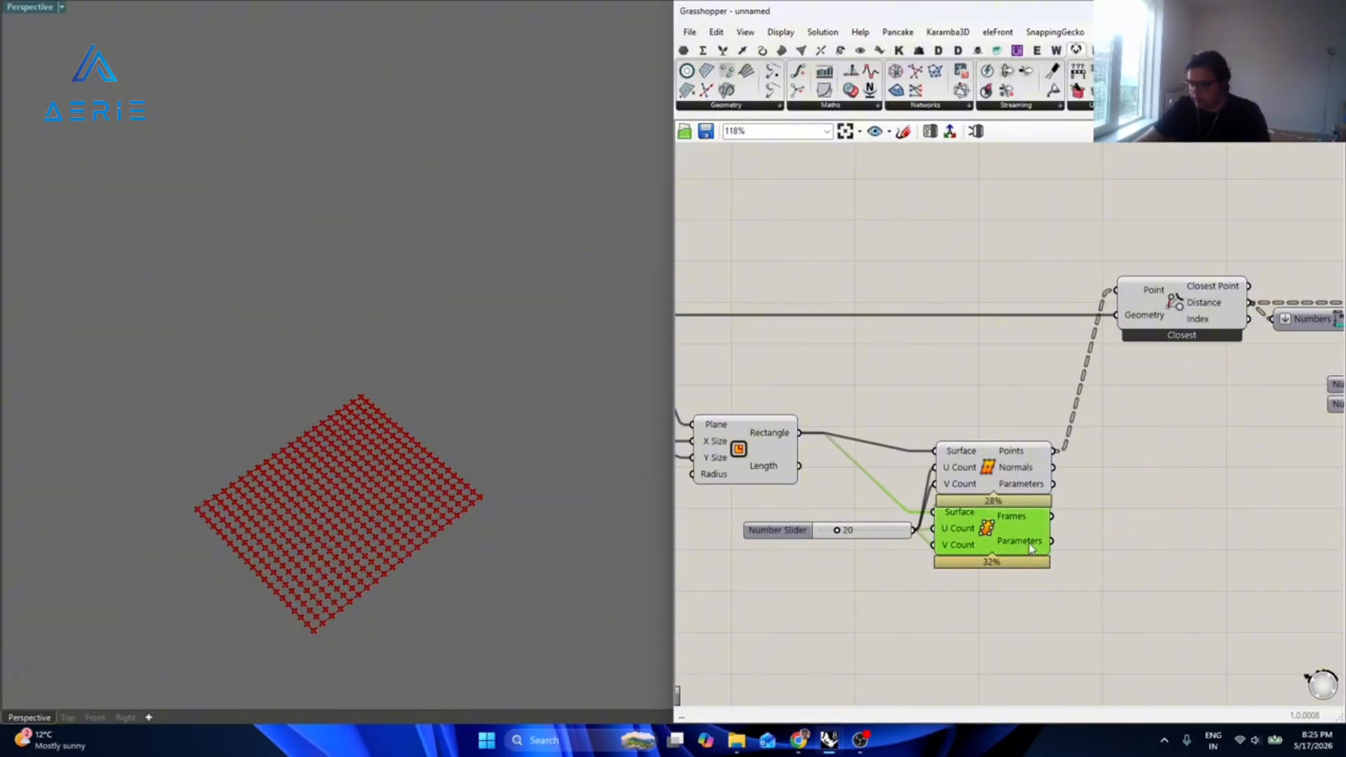
key(Delete)
Connect Divide Surface's Normals to Amplitude's Vector input and place Amplitude beyond the Move component.
drag(985, 482, 1112, 532)
scroll(893, 591, down, 4)
scroll(1211, 579, up, 5)
right_drag(1155, 535, 795, 553)
scroll(795, 554, down, 1)
drag(815, 560, 1148, 502)
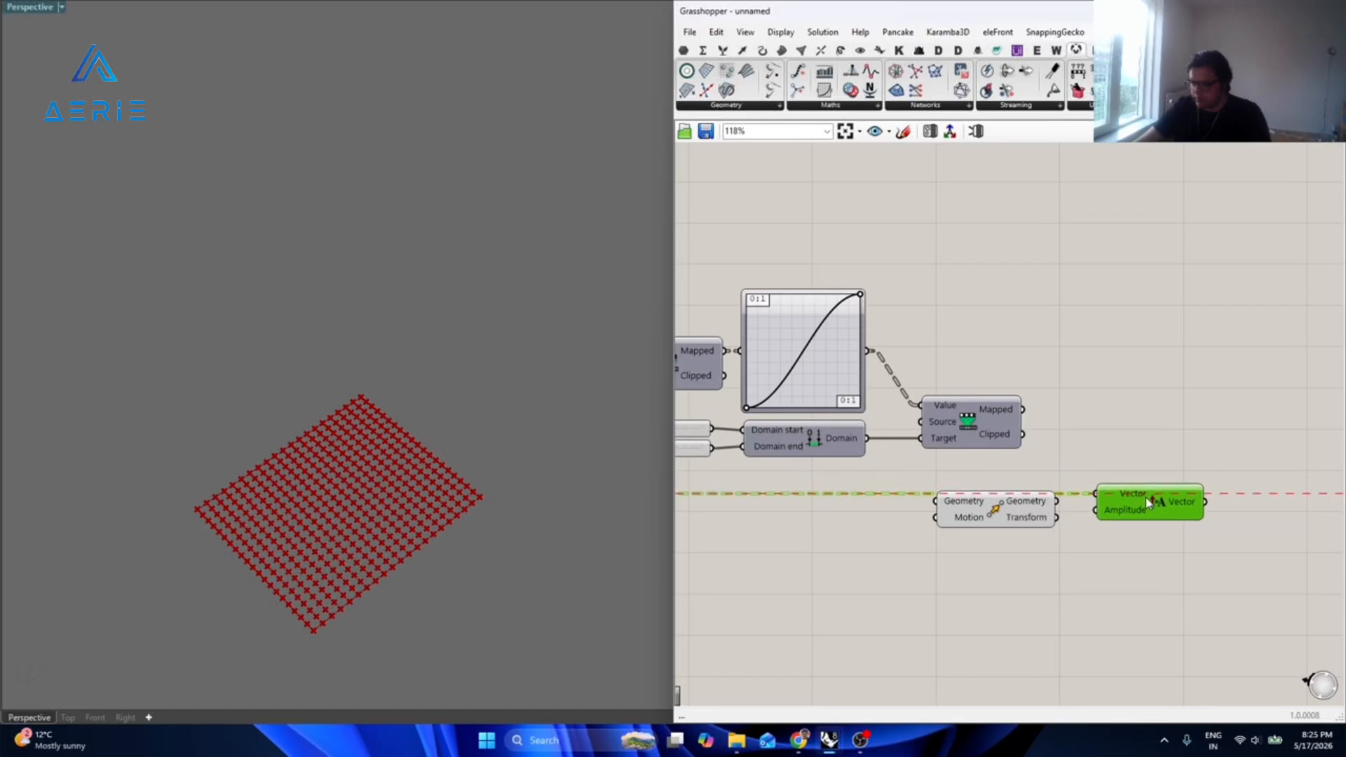
Feed the second Remap Numbers' Mapped output into Amplitude, then place Move beyond it with the resulting Vector connected to Motion.
click(1006, 411)
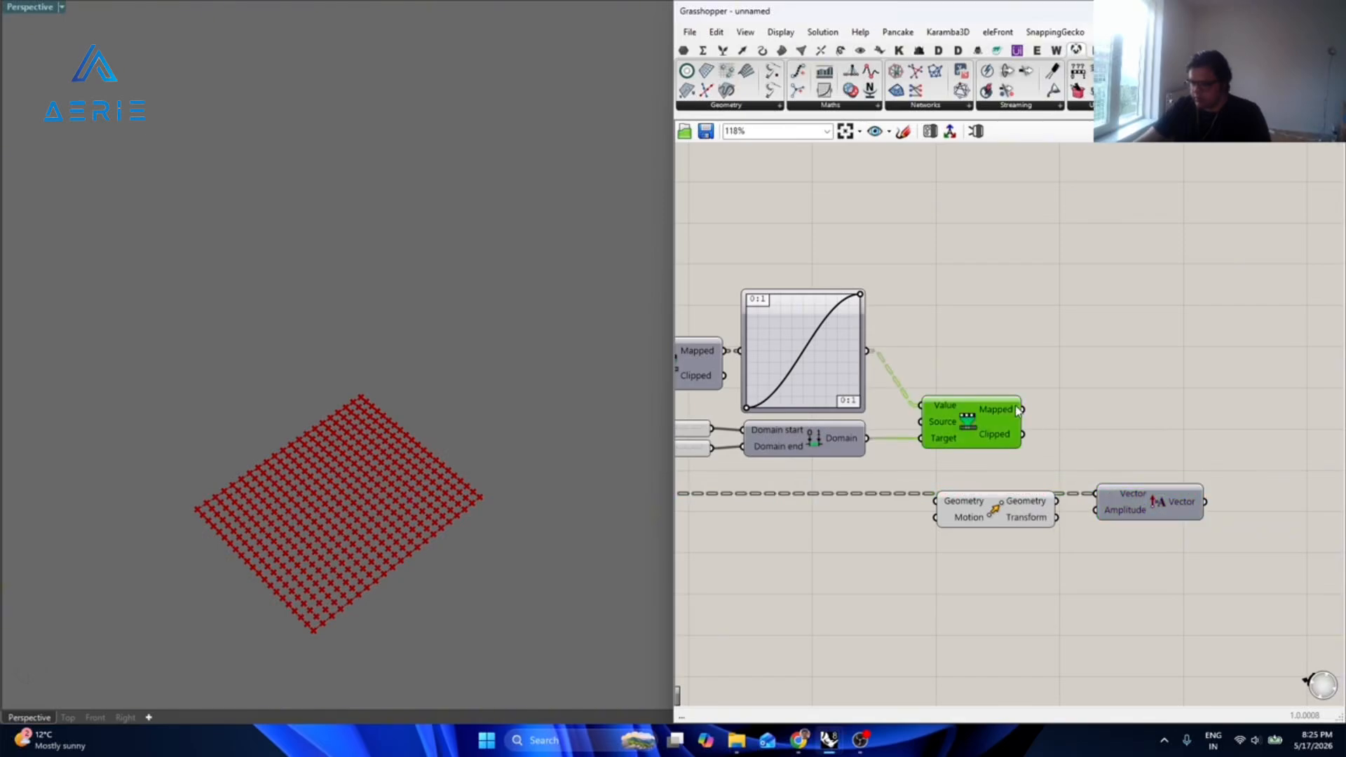
drag(1010, 526, 1299, 481)
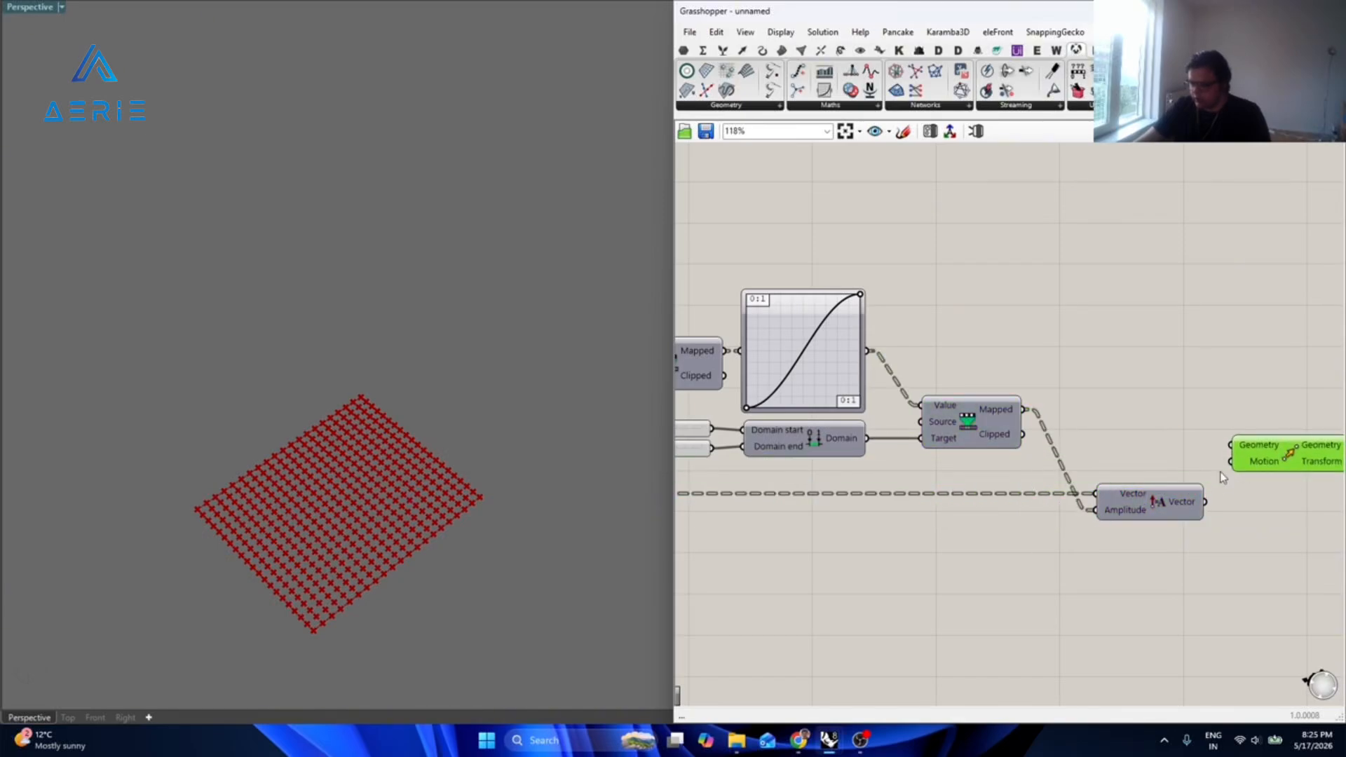
right_drag(1269, 485, 1129, 498)
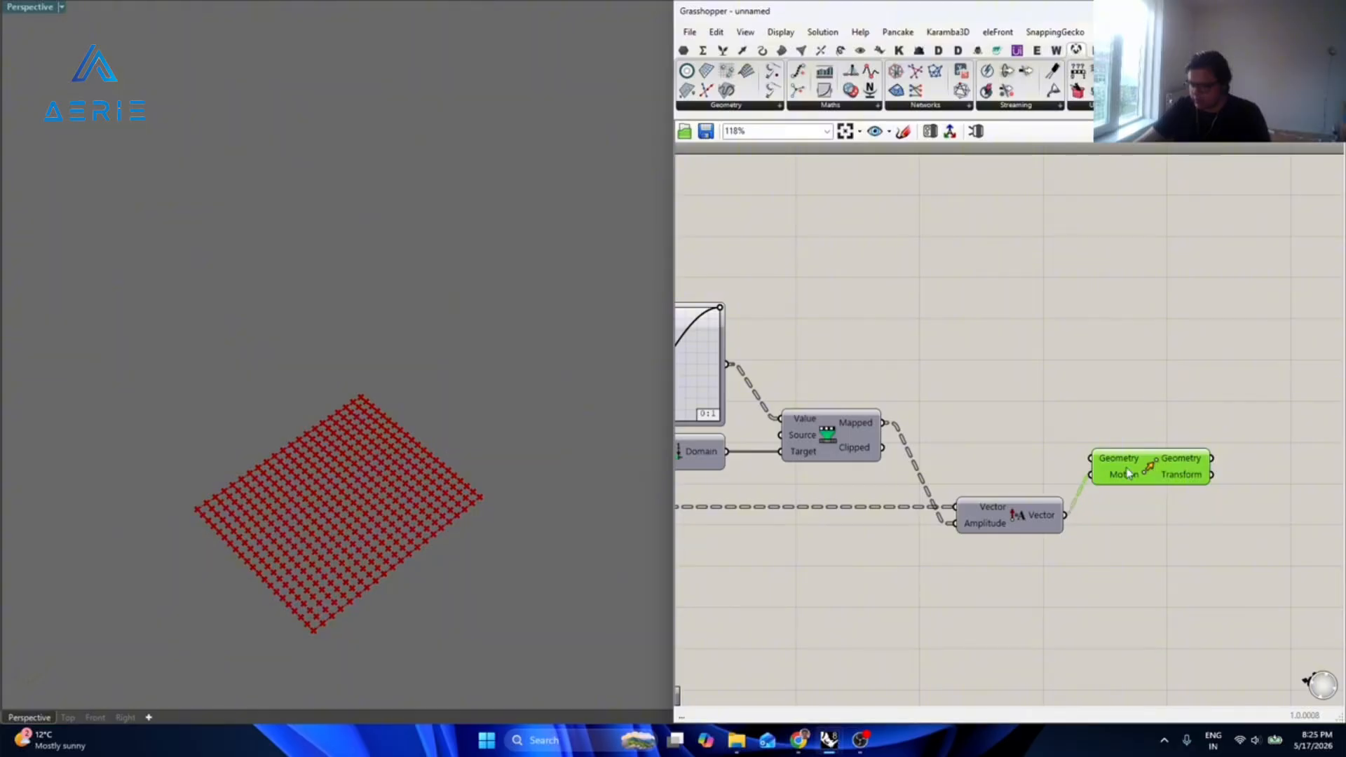
drag(1128, 474, 1175, 442)
Connect Divide Surface's Points output to the Move component's Geometry input.
scroll(1174, 442, down, 3)
right_drag(1021, 451, 1130, 440)
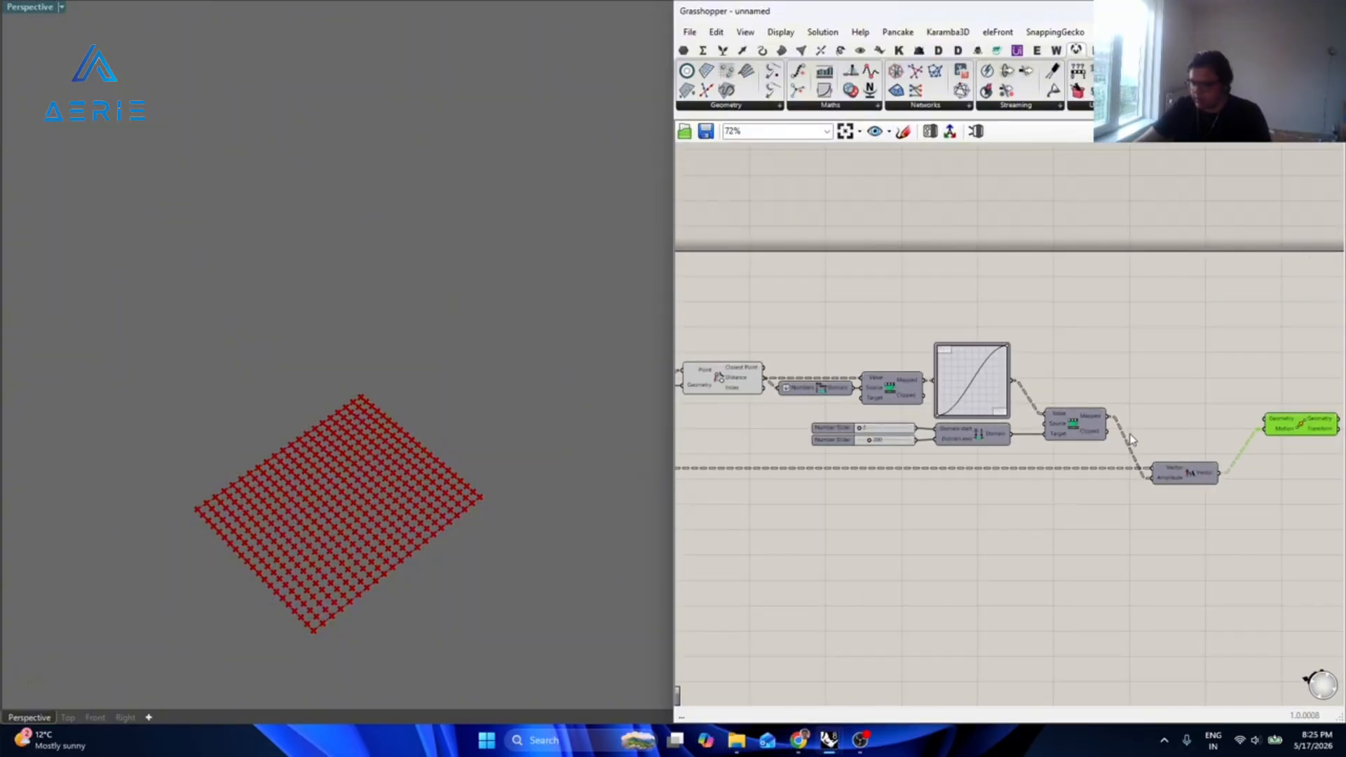
right_drag(719, 433, 954, 412)
click(850, 456)
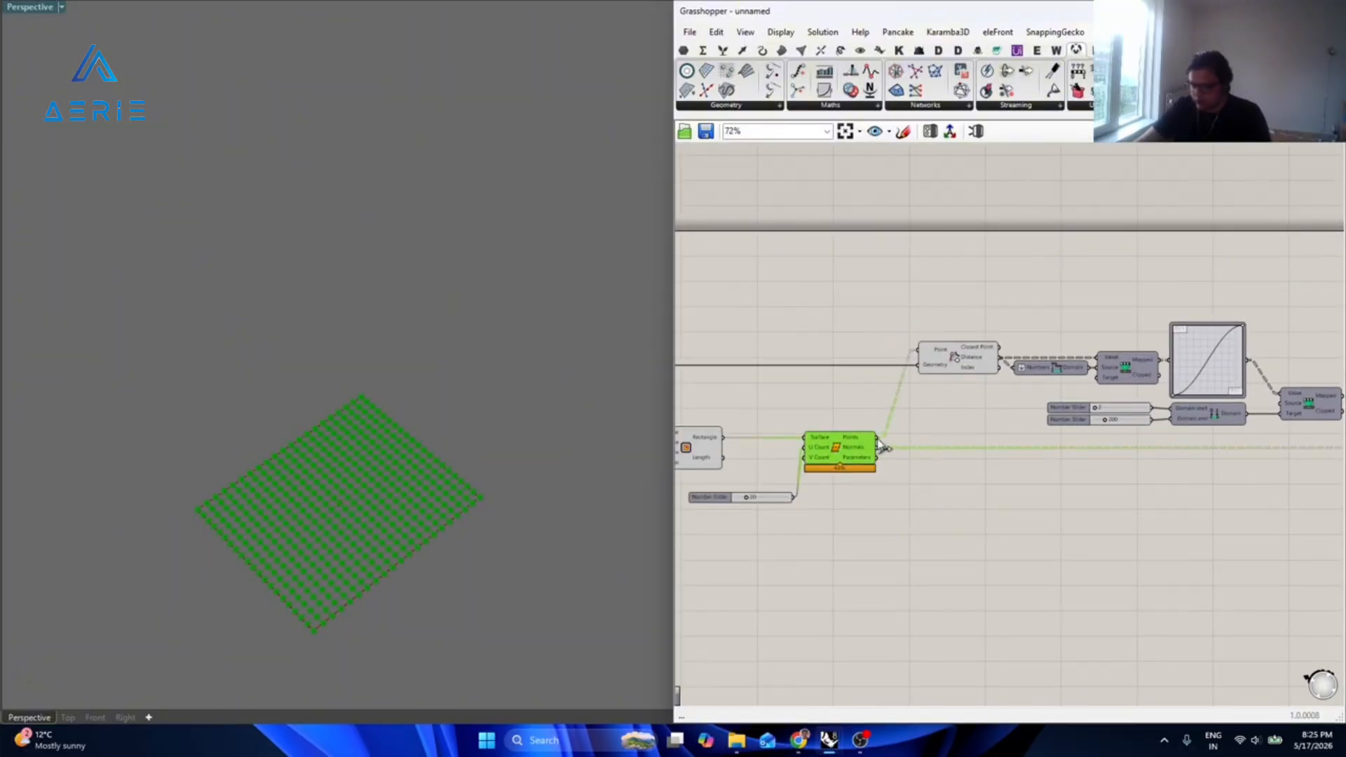
scroll(854, 484, down, 2)
drag(879, 440, 1255, 468)
scroll(1308, 421, up, 3)
click(1253, 451)
Turn off the previews of Divide Surface, Rectangle, Construct Point and Pull Point.
right_drag(754, 580, 978, 536)
scroll(978, 537, down, 2)
click(849, 537)
right_drag(848, 537, 1010, 547)
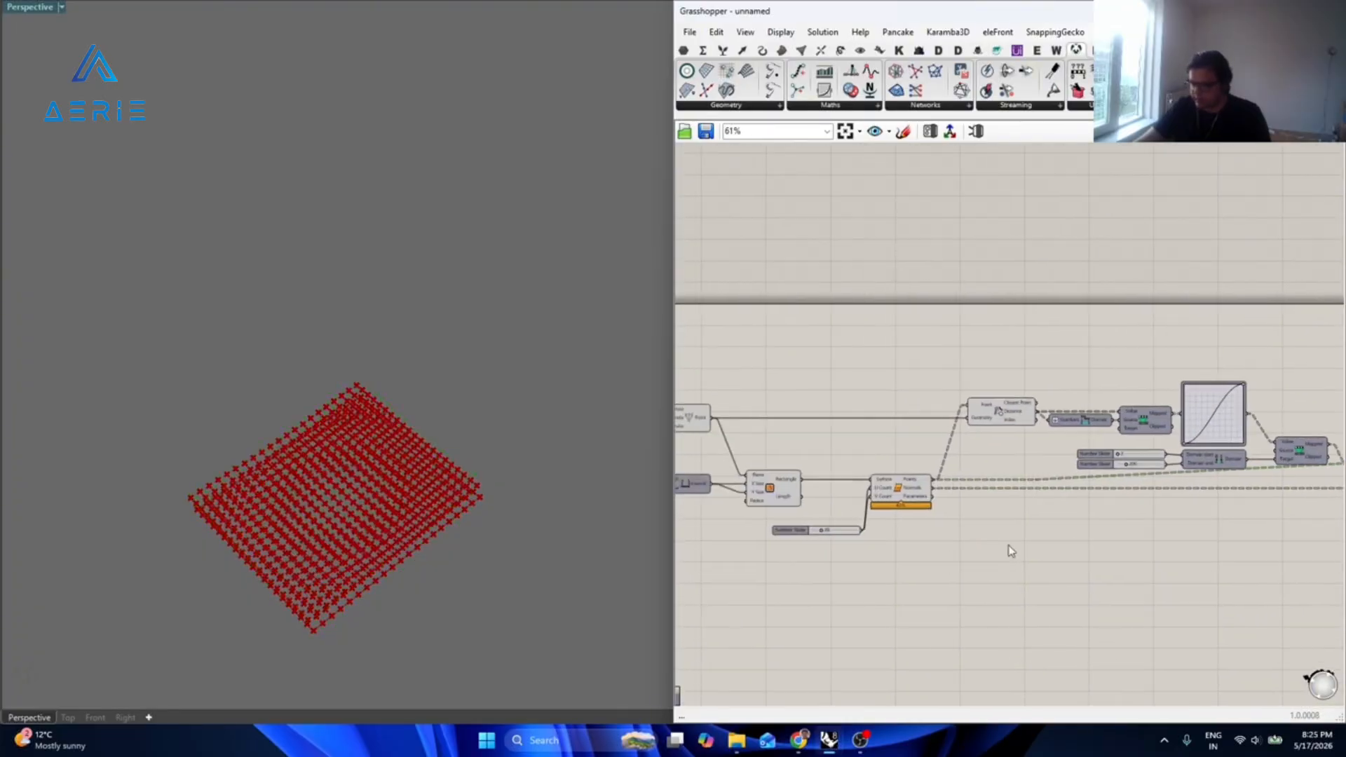
click(911, 499)
click(771, 494)
click(832, 458)
right_drag(832, 458, 937, 450)
click(795, 424)
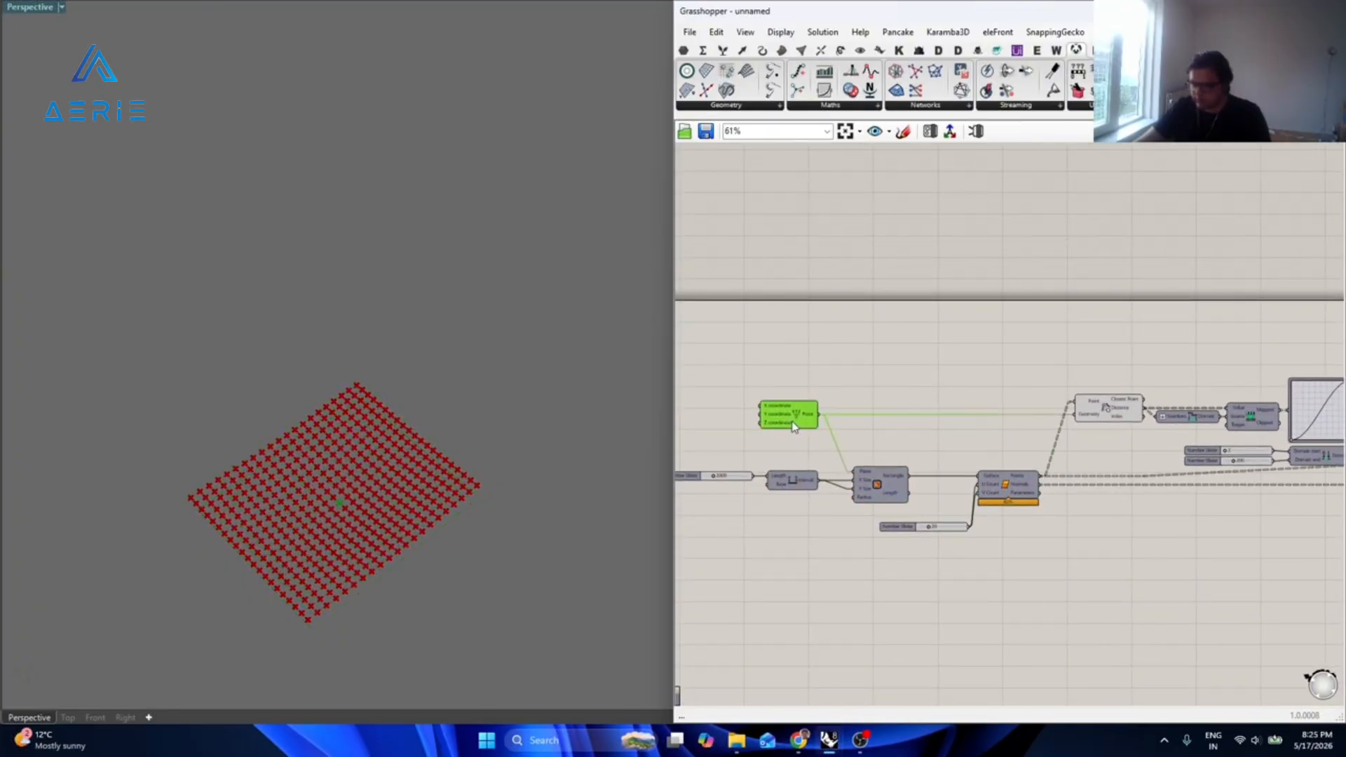
key(ctrl+q)
click(1118, 408)
key(ctrl+q)
Add a Line component beyond Move and connect Move's Geometry output to its Start Point.
right_drag(1243, 567, 857, 526)
scroll(851, 489, up, 4)
drag(915, 457, 892, 443)
double_click(1078, 518)
text(line)
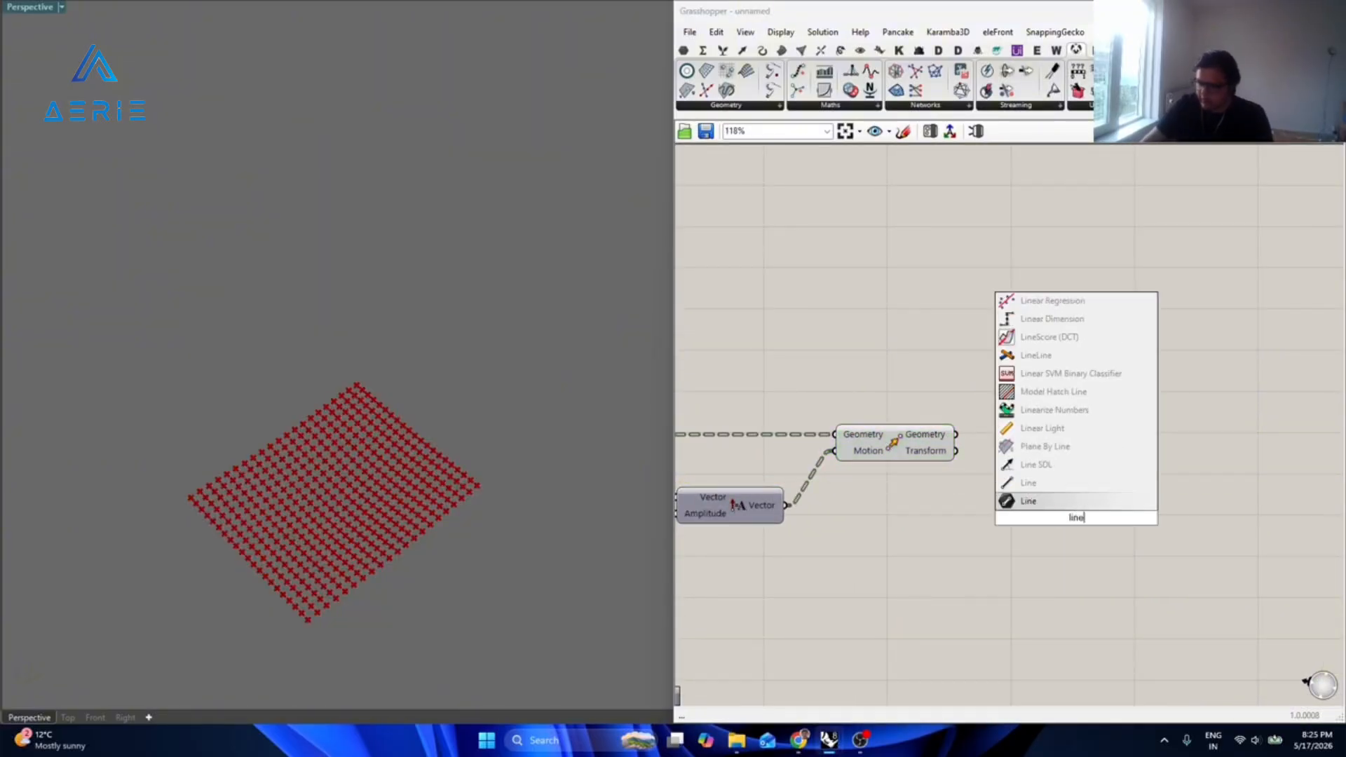
key(Return)
drag(953, 432, 1030, 510)
drag(1032, 533, 898, 410)
Add a Point parameter fed by Move's Geometry output between Move and Line, and place a duplicate beneath it.
scroll(1025, 544, down, 1)
double_click(1104, 526)
text(point)
key(Return)
scroll(1104, 530, up, 3)
key(ctrl+c)
key(ctrl+v)
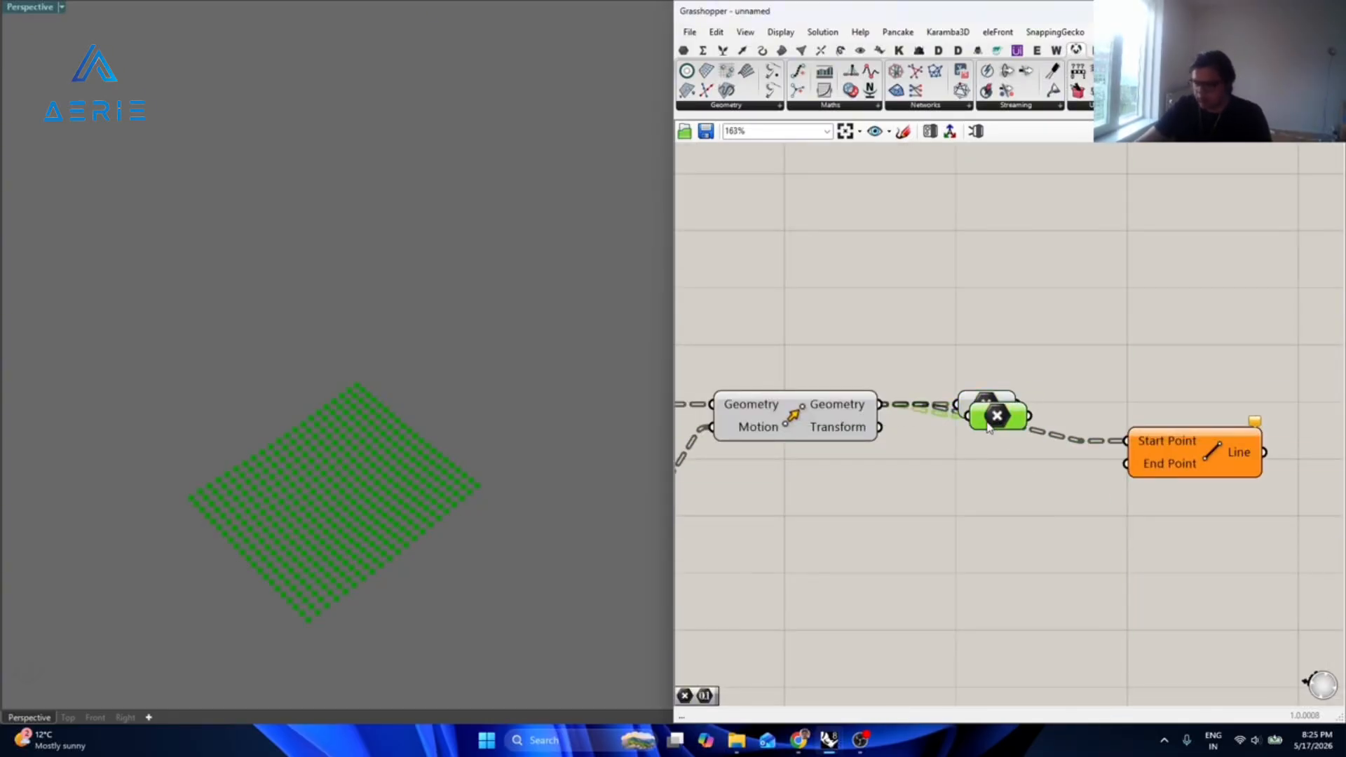
drag(987, 412, 978, 450)
Connect Divide Surface's Points output to the lower Point parameter.
scroll(981, 552, down, 11)
drag(979, 551, 807, 489)
scroll(940, 552, up, 1)
scroll(655, 548, up, 6)
scroll(829, 508, down, 3)
right_drag(1323, 527, 739, 525)
Connect the upper Point parameter to Line's Start Point, replacing the direct Move wire, and the lower one to End Point.
scroll(1100, 503, up, 7)
click(1038, 420)
scroll(826, 471, up, 2)
drag(822, 382, 971, 440)
drag(971, 462, 822, 447)
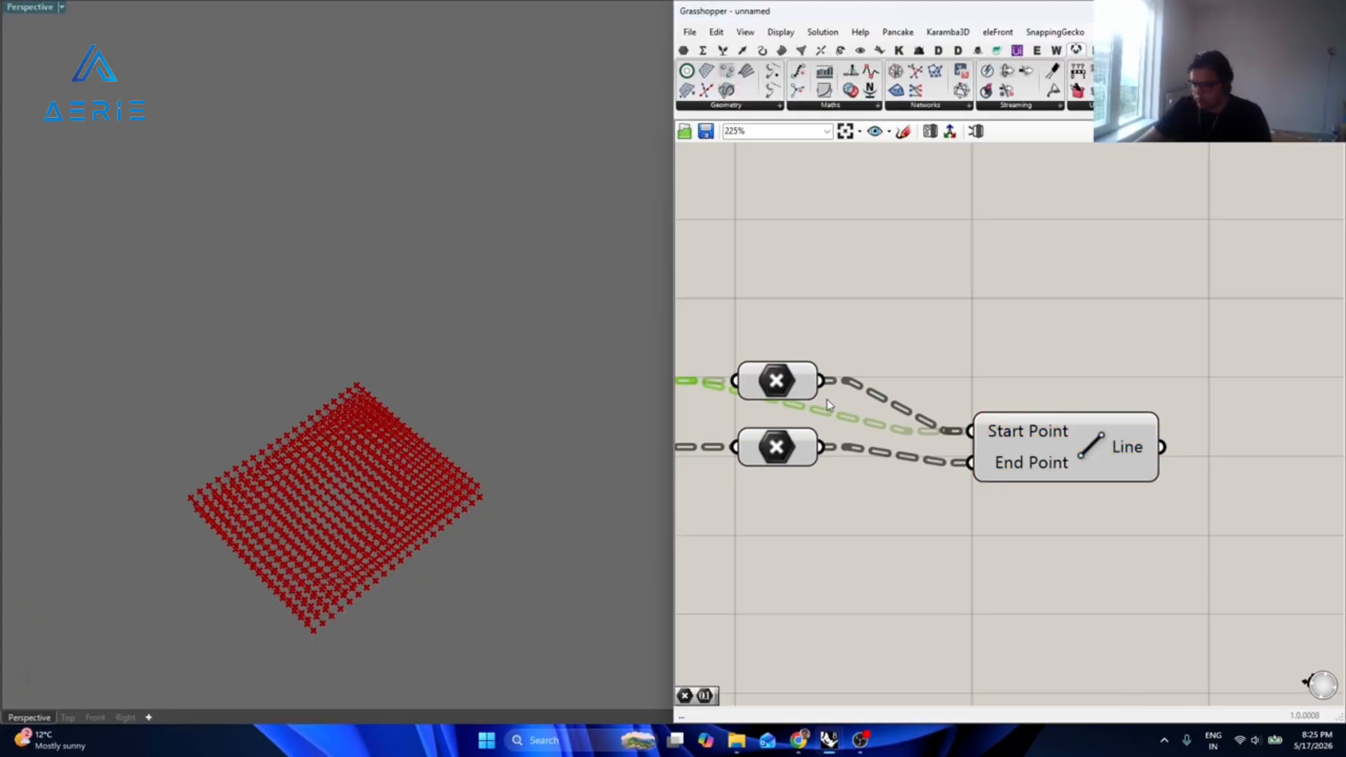
drag(822, 381, 1006, 430)
Hide the preview of both Point parameters that feed the Line component.
scroll(1007, 430, down, 2)
right_drag(884, 461, 1037, 466)
drag(1040, 472, 979, 320)
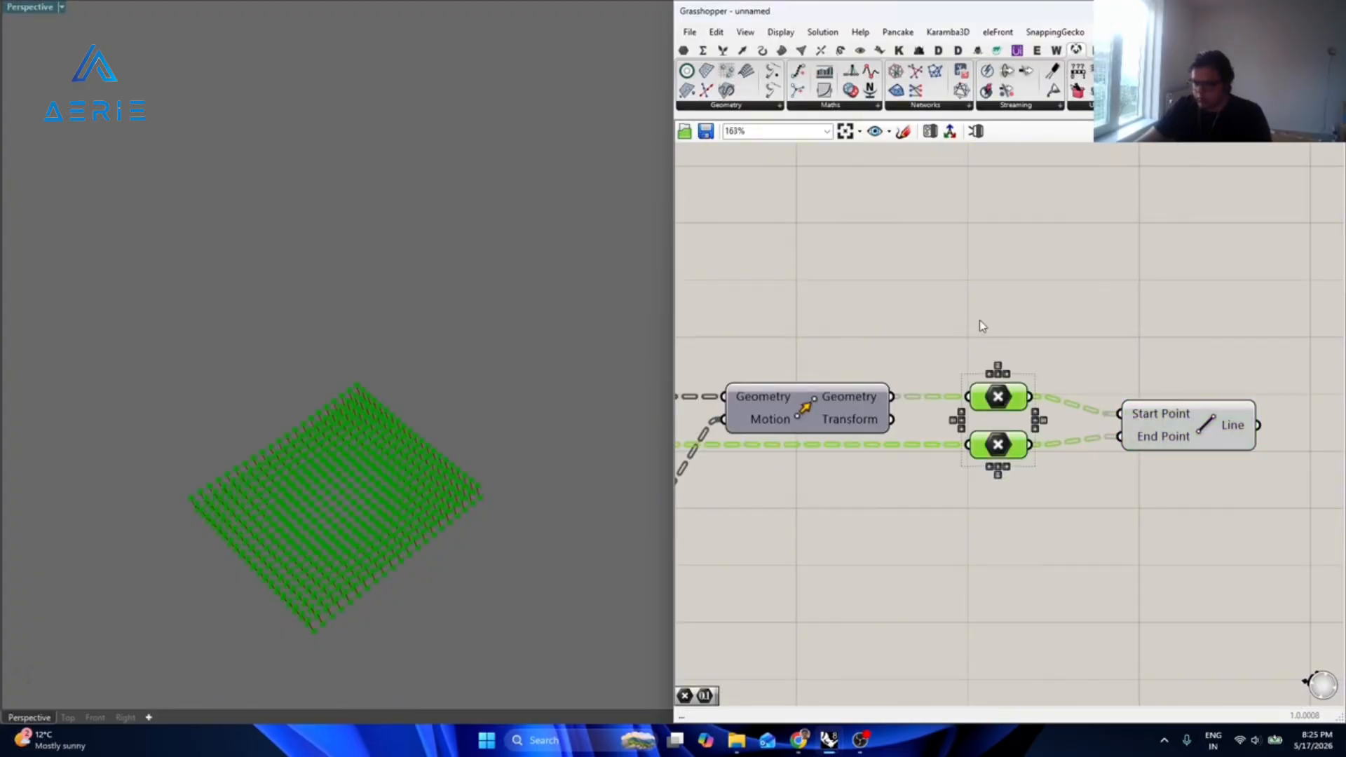
key(ctrl+q)
click(1076, 530)
right_drag(438, 544, 398, 502)
scroll(296, 481, up, 2)
shift+right_drag(296, 481, 334, 498)
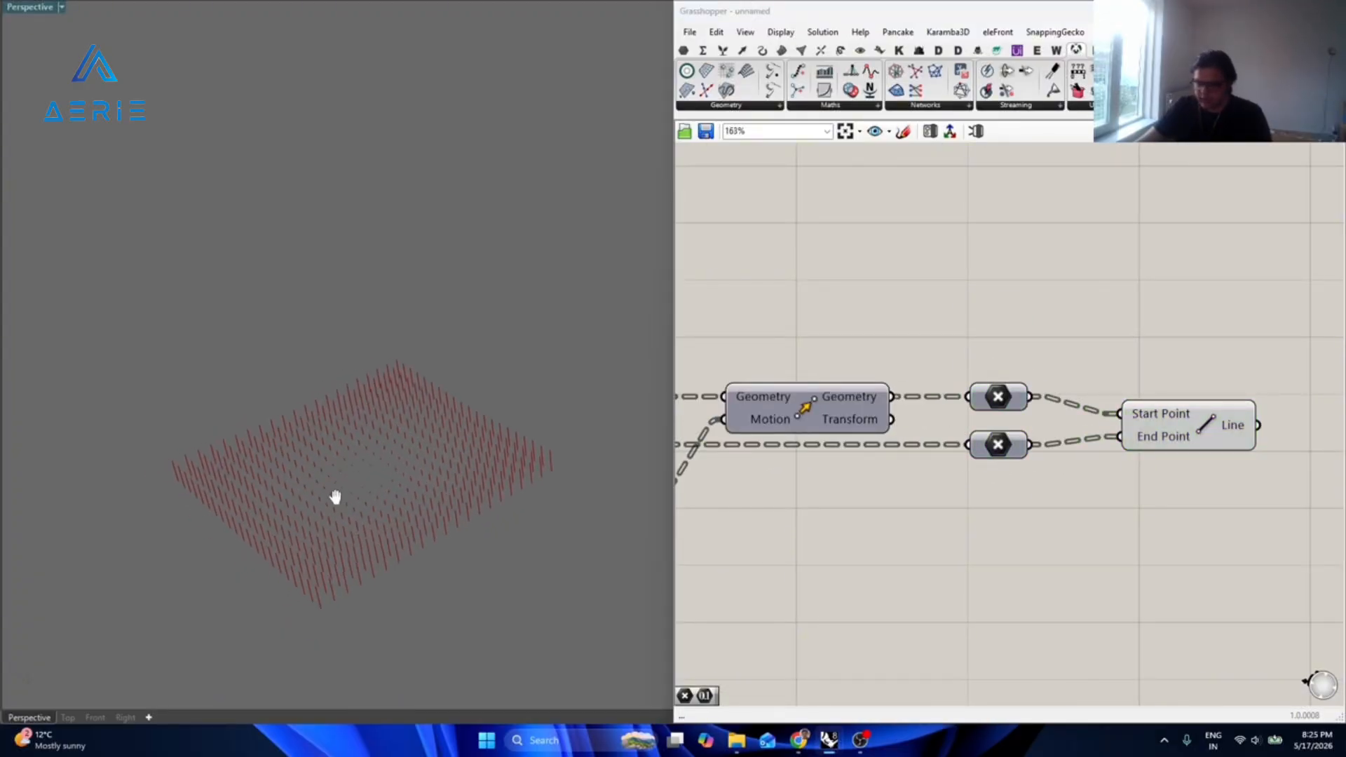
Reshape the Graph Mapper's sine curve by moving its peak handle to about a third of the graph's width at full height.
scroll(834, 530, down, 3)
right_drag(800, 525, 1173, 437)
right_drag(758, 251, 903, 310)
scroll(903, 310, up, 3)
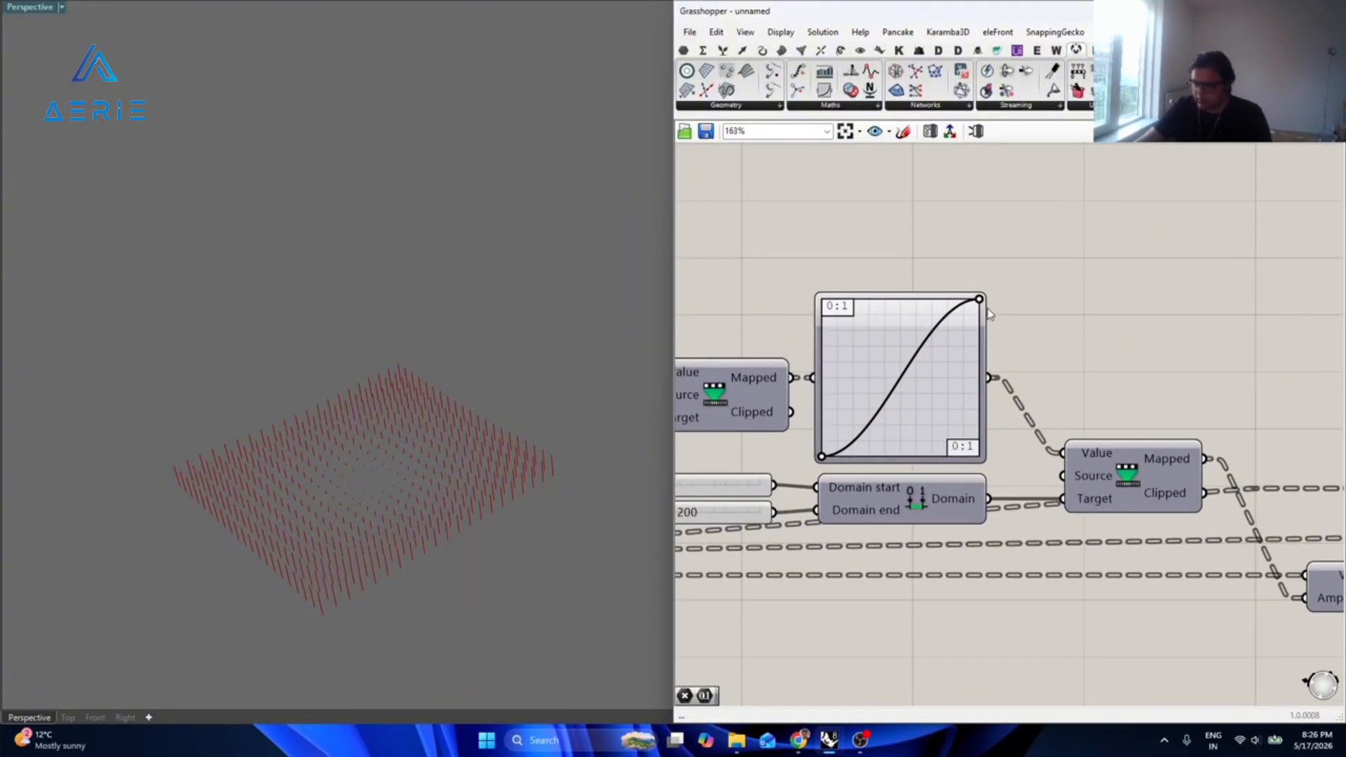
drag(979, 300, 872, 303)
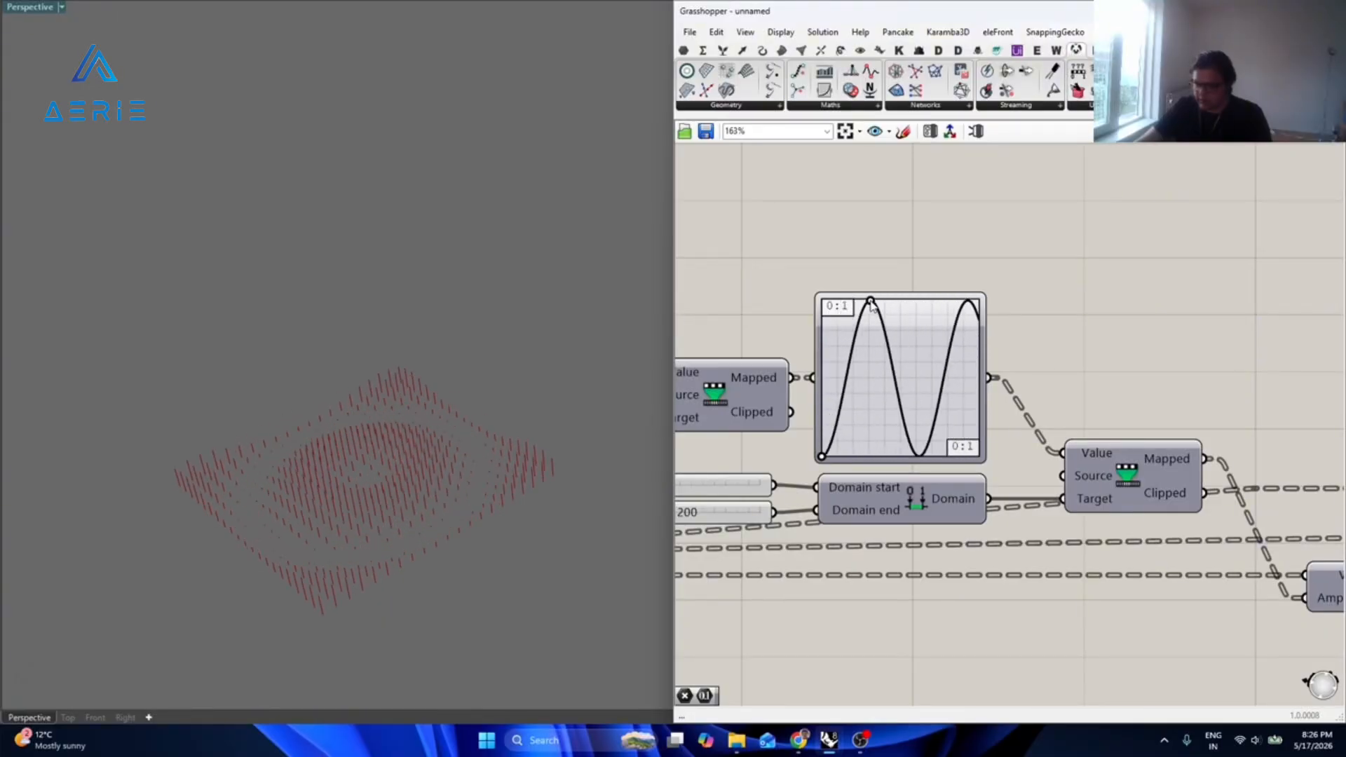
Highlight the Line component's output and examine the generated lines up close in the viewport.
right_drag(1132, 372, 833, 353)
scroll(841, 355, down, 2)
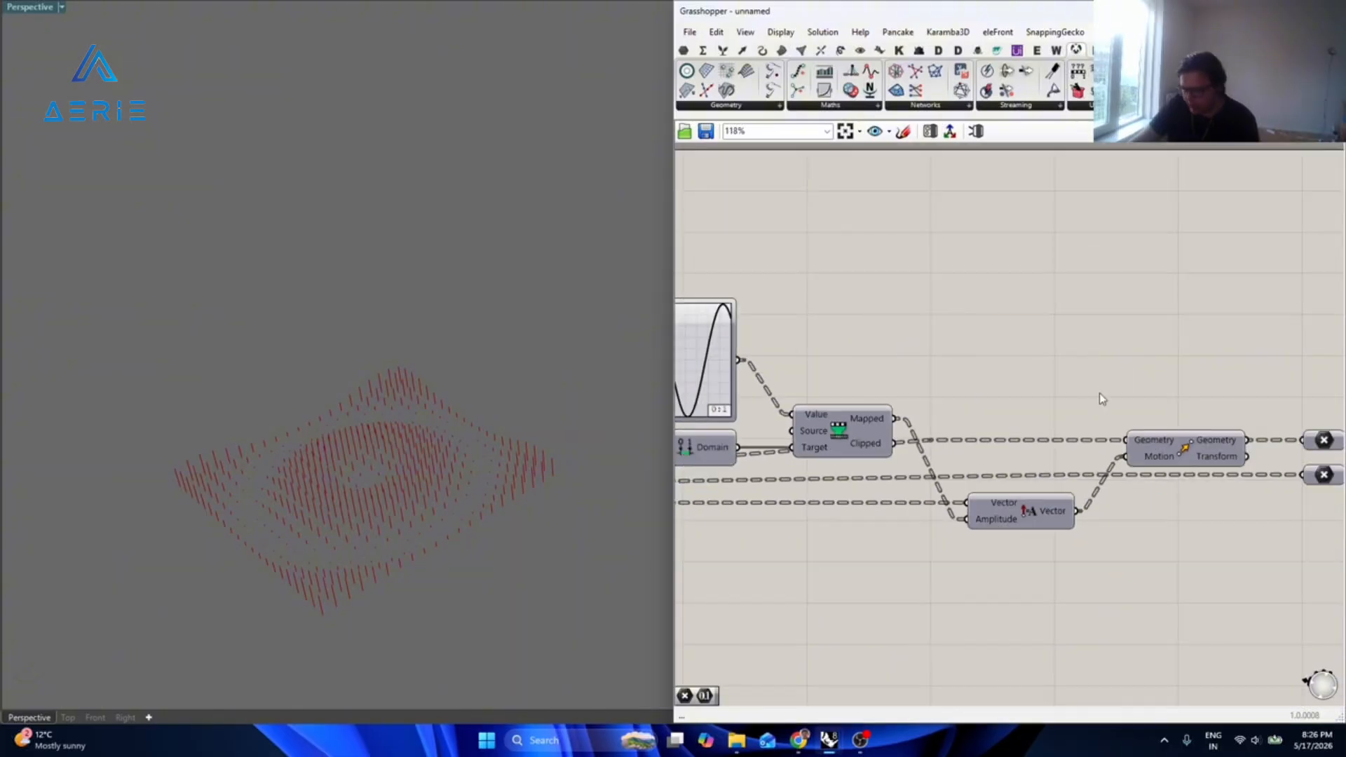
right_drag(1153, 393, 761, 394)
scroll(1070, 472, up, 1)
drag(1070, 472, 1067, 477)
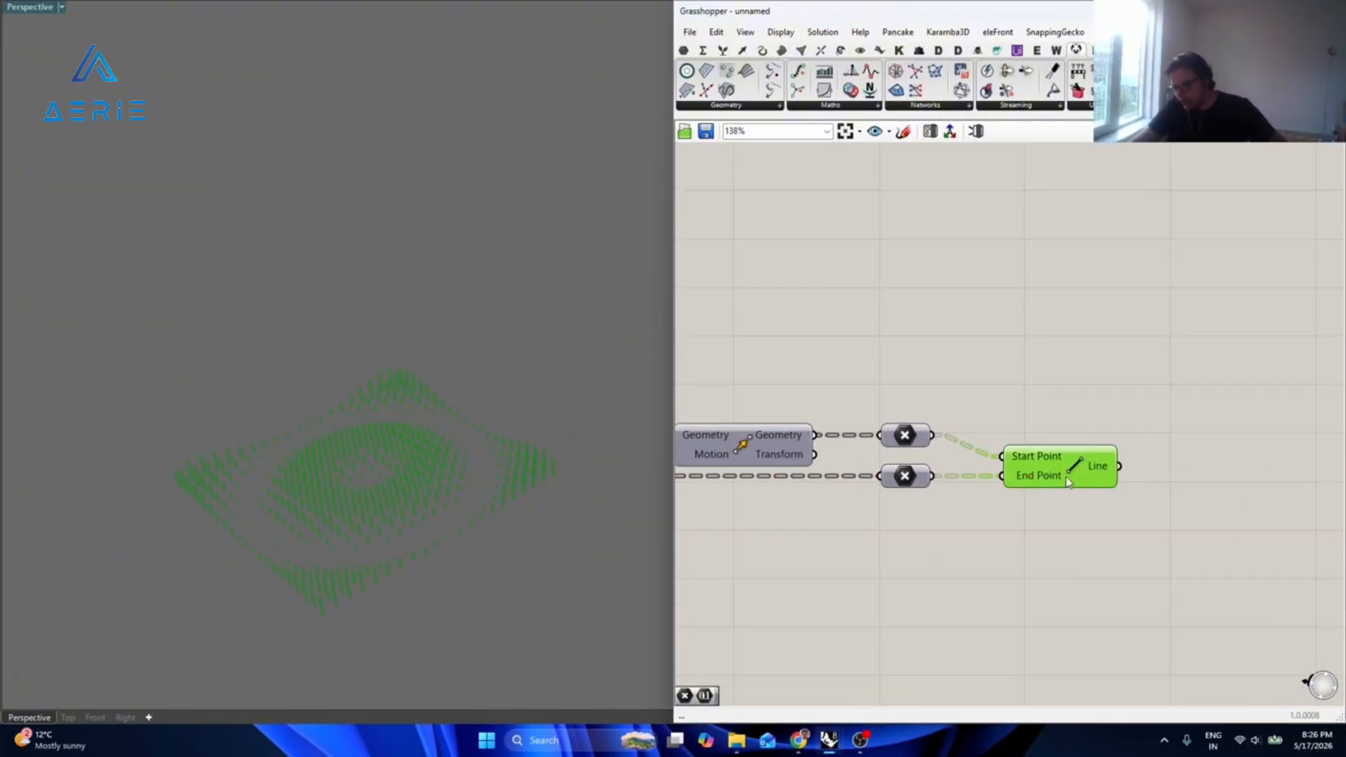
scroll(447, 544, up, 2)
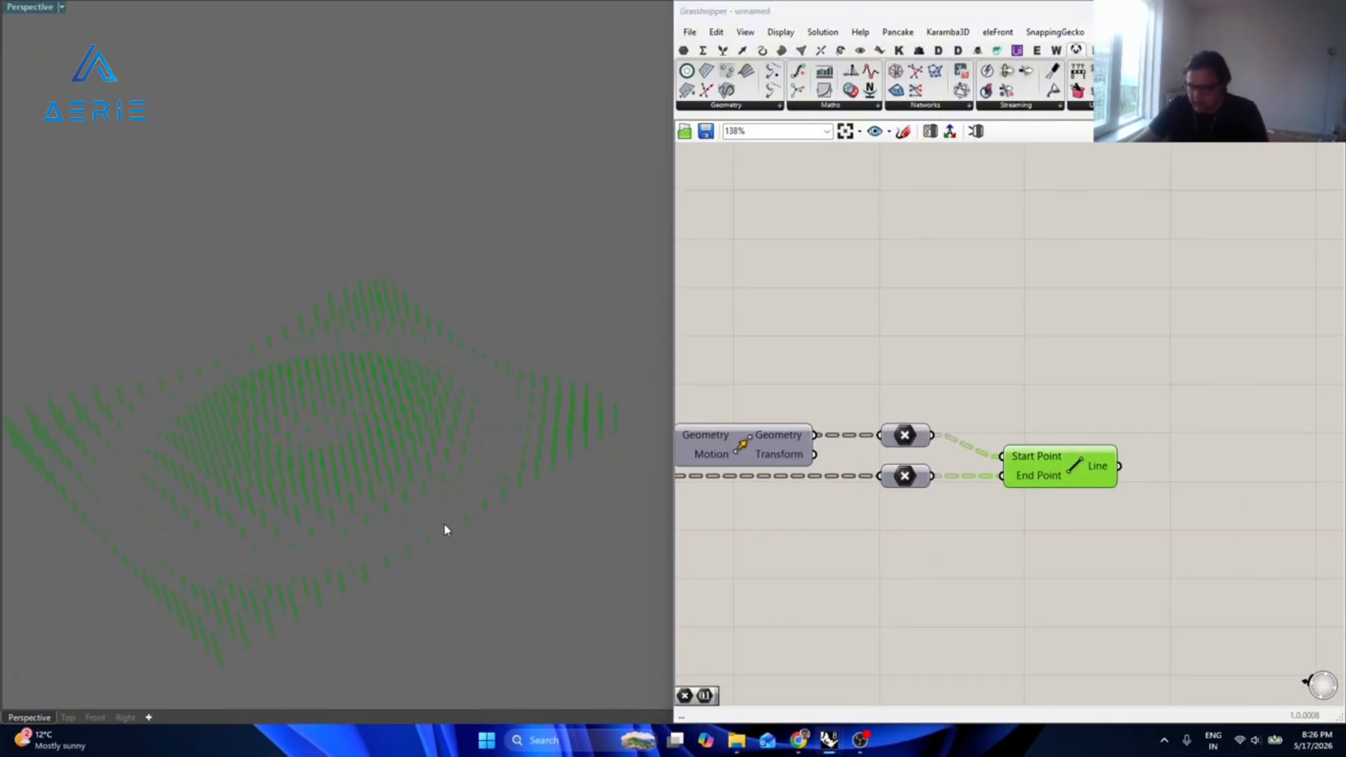
click(1124, 415)
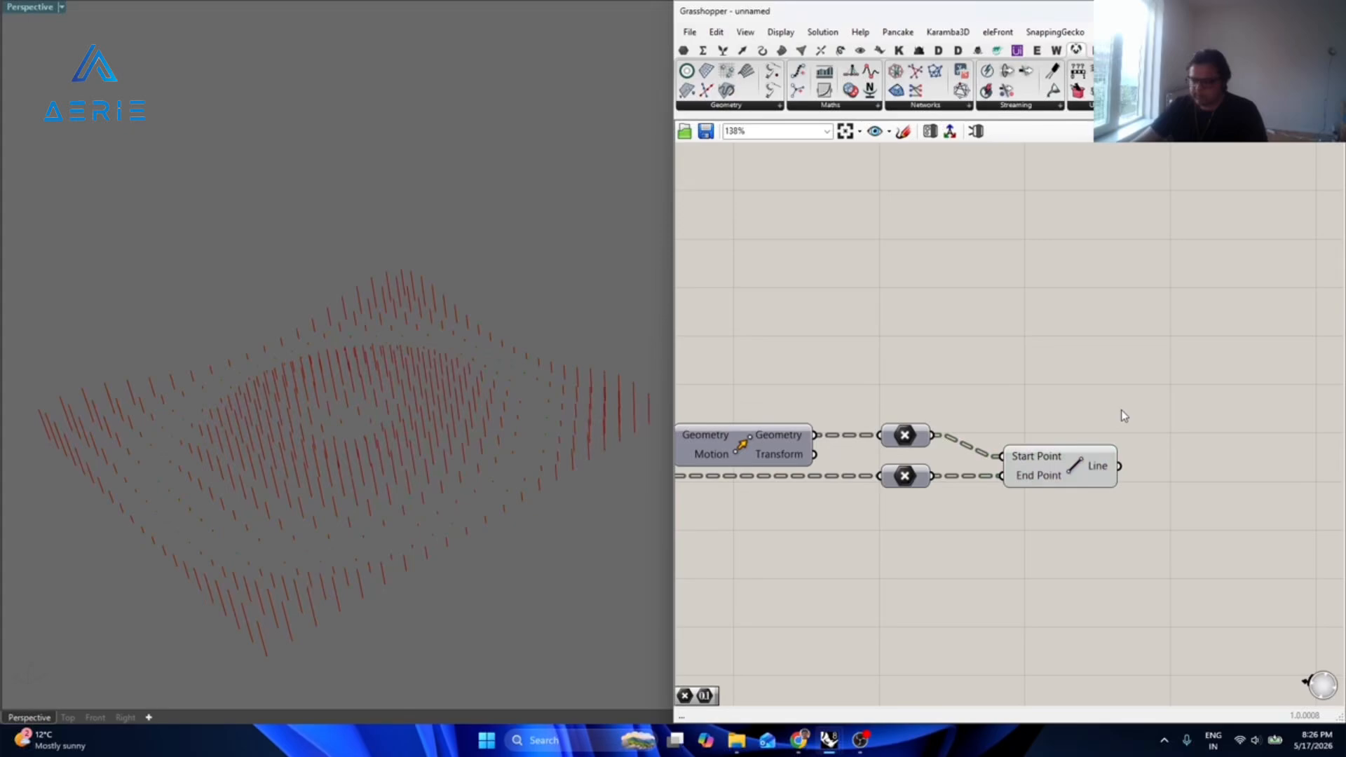
double_click(1196, 552)
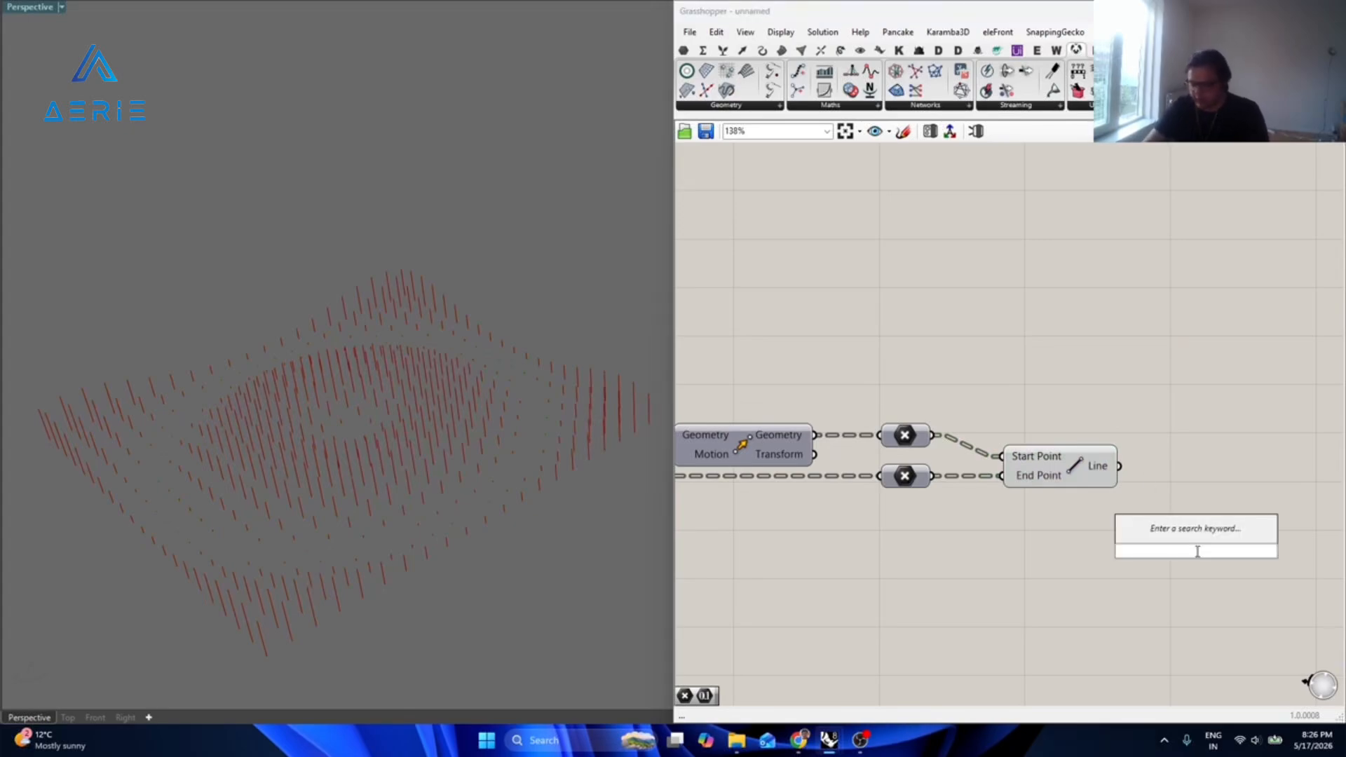
text(custom pr)
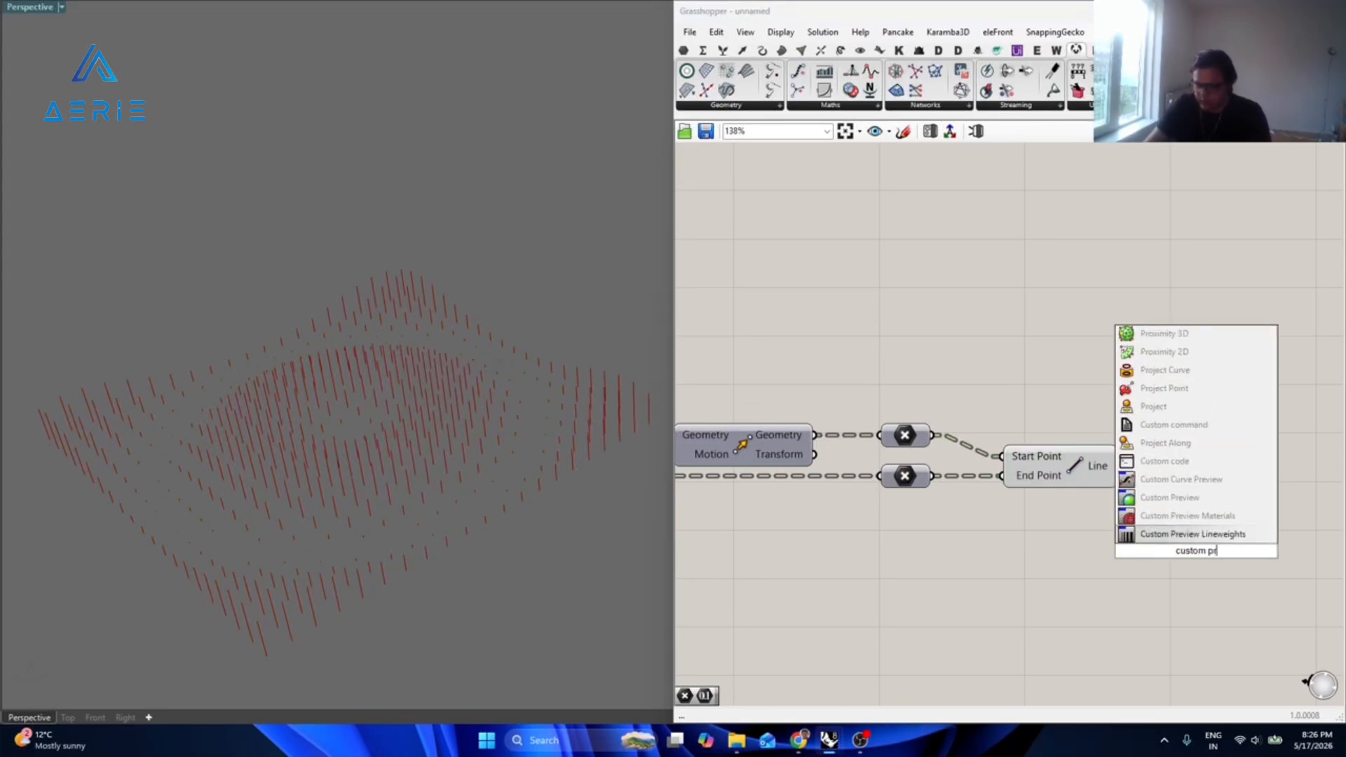
text(eview)
key(Return)
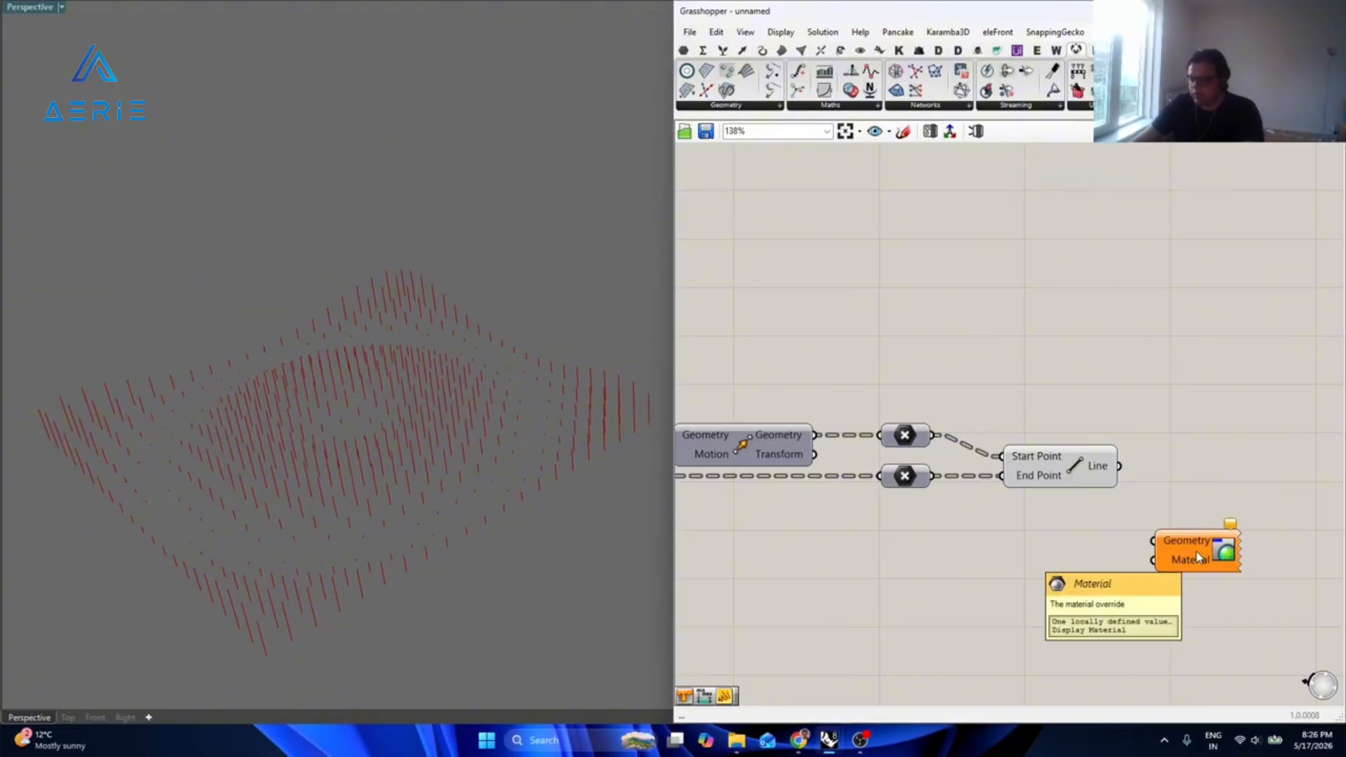
Add a Custom Preview Lineweights component below and beyond the Line component.
double_click(1197, 552)
text(custom p)
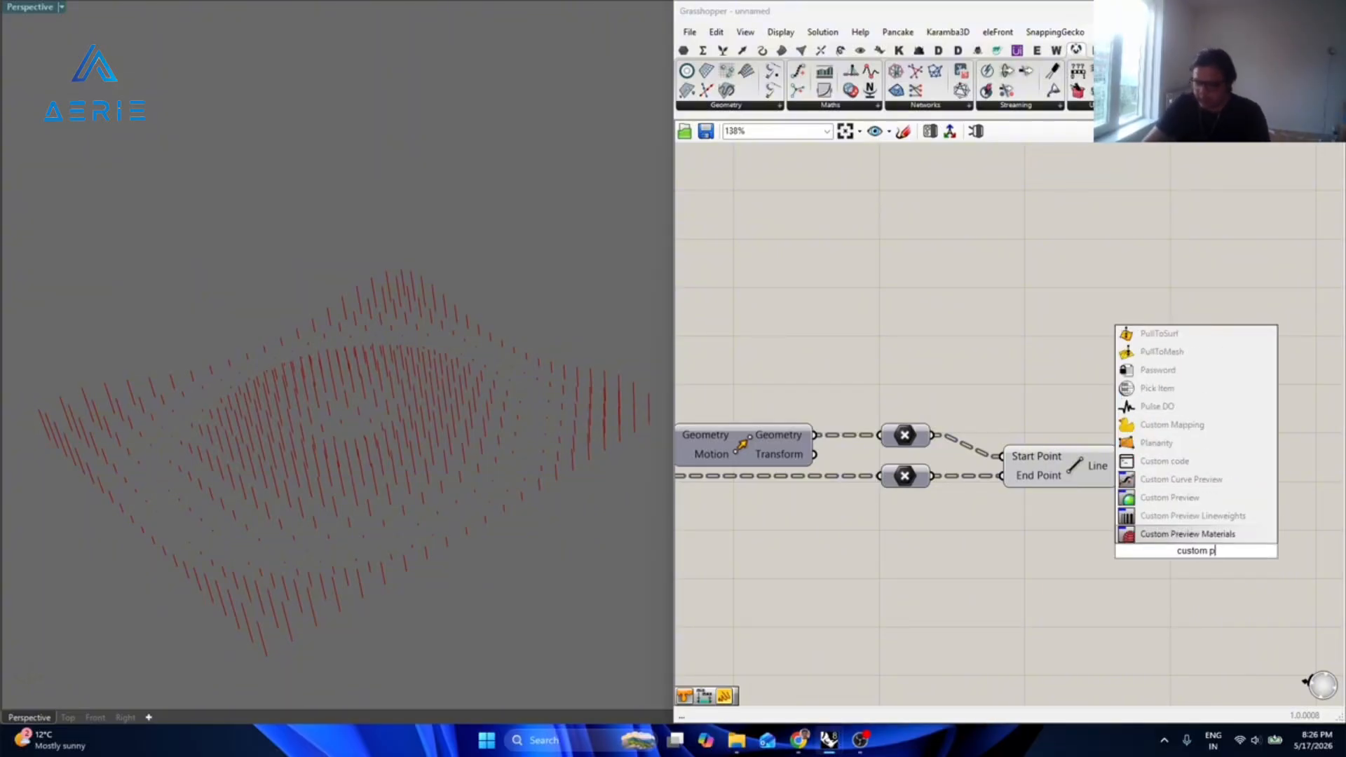
text(review)
key(Up)
key(Up)
key(Up)
key(Return)
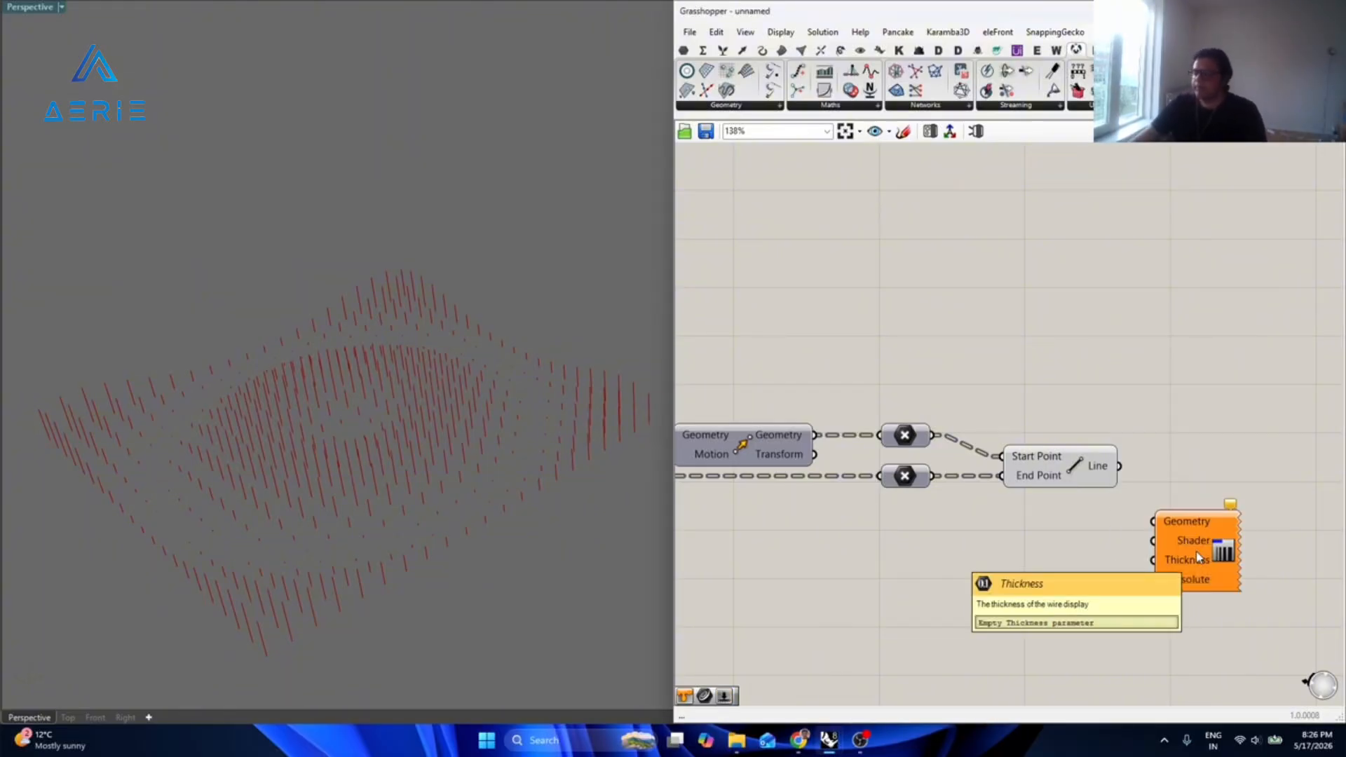
Add a white Colour Swatch feeding the lineweight preview's Shader input, and connect Line's output to its Geometry input.
double_click(1100, 545)
text(swatch)
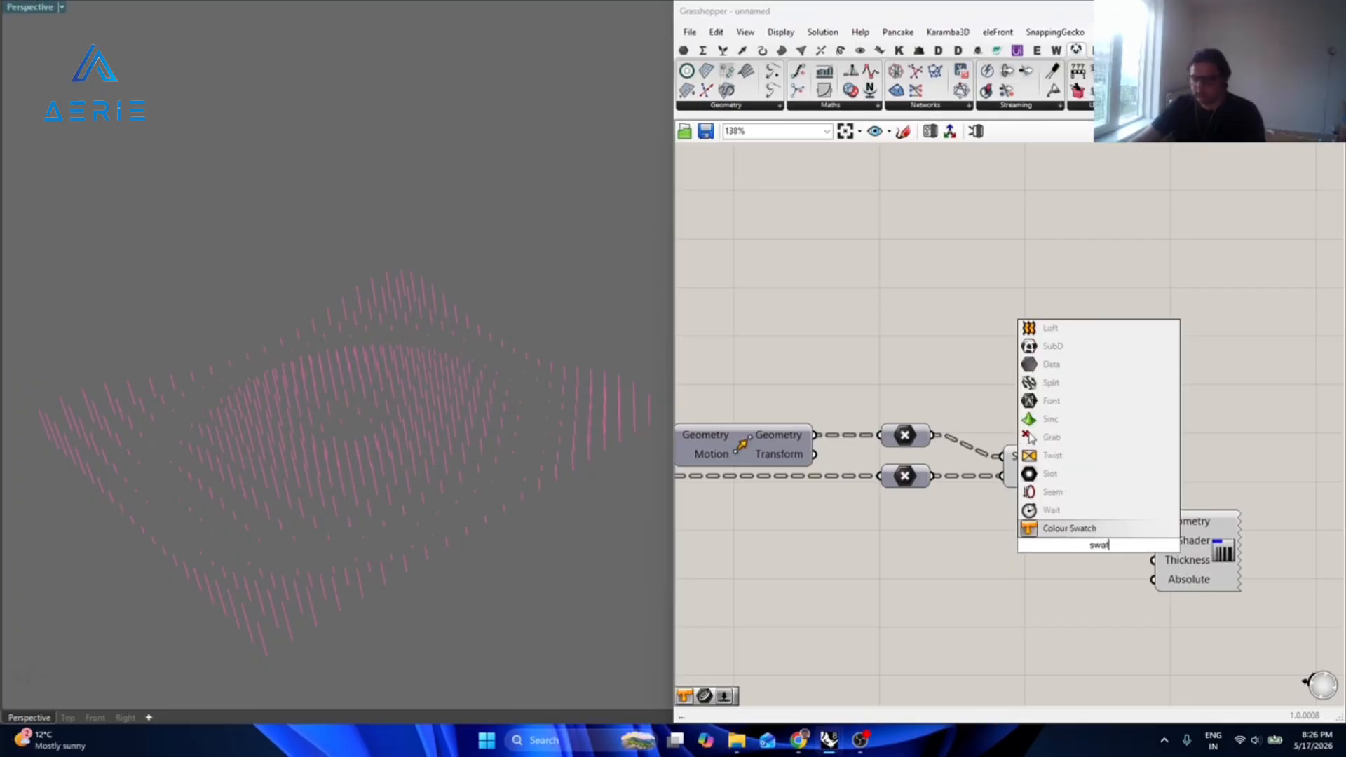
click(1093, 530)
drag(1112, 551, 1076, 542)
drag(1126, 535, 1215, 537)
click(1078, 629)
click(1109, 537)
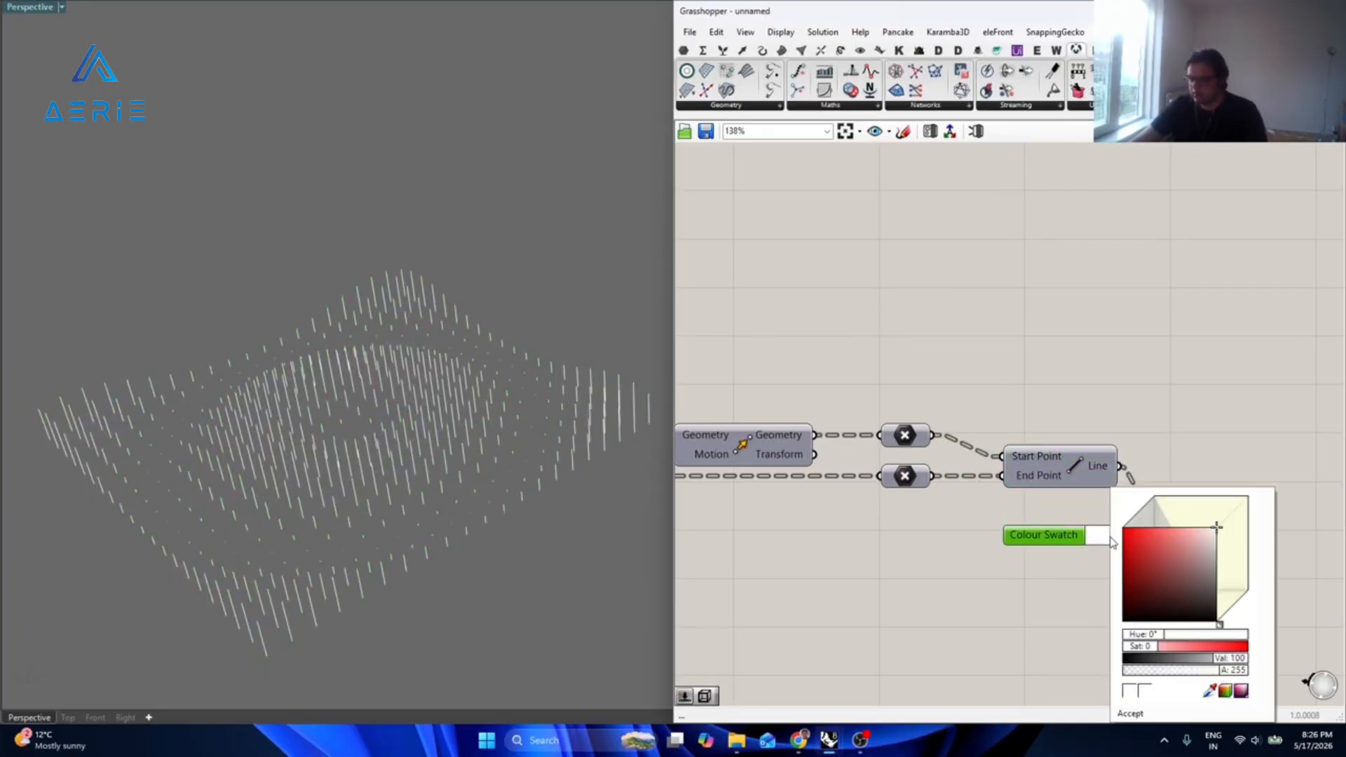
click(1051, 587)
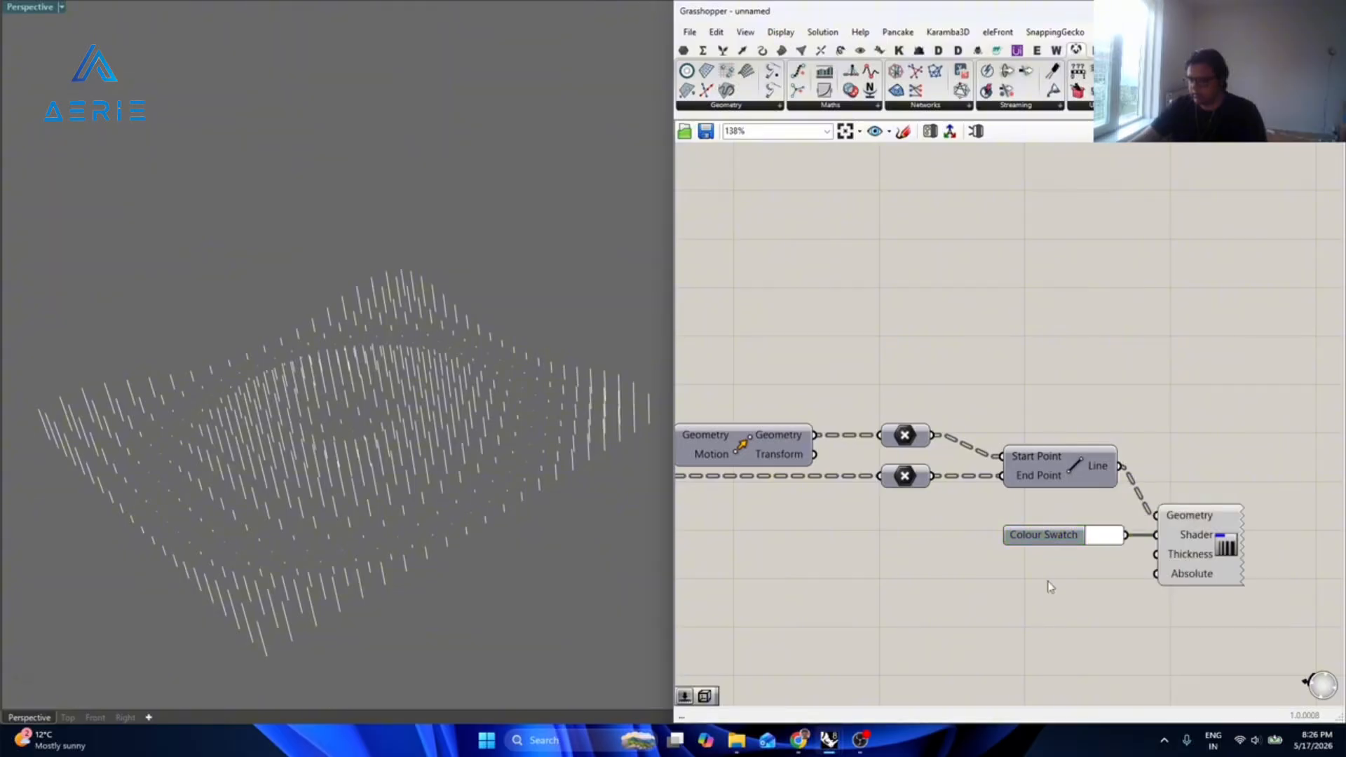
Add a decimal number slider ranging from 1 to 7, connect it to the lineweight preview's Thickness and set it to 2.9.
double_click(1065, 601)
text(1)
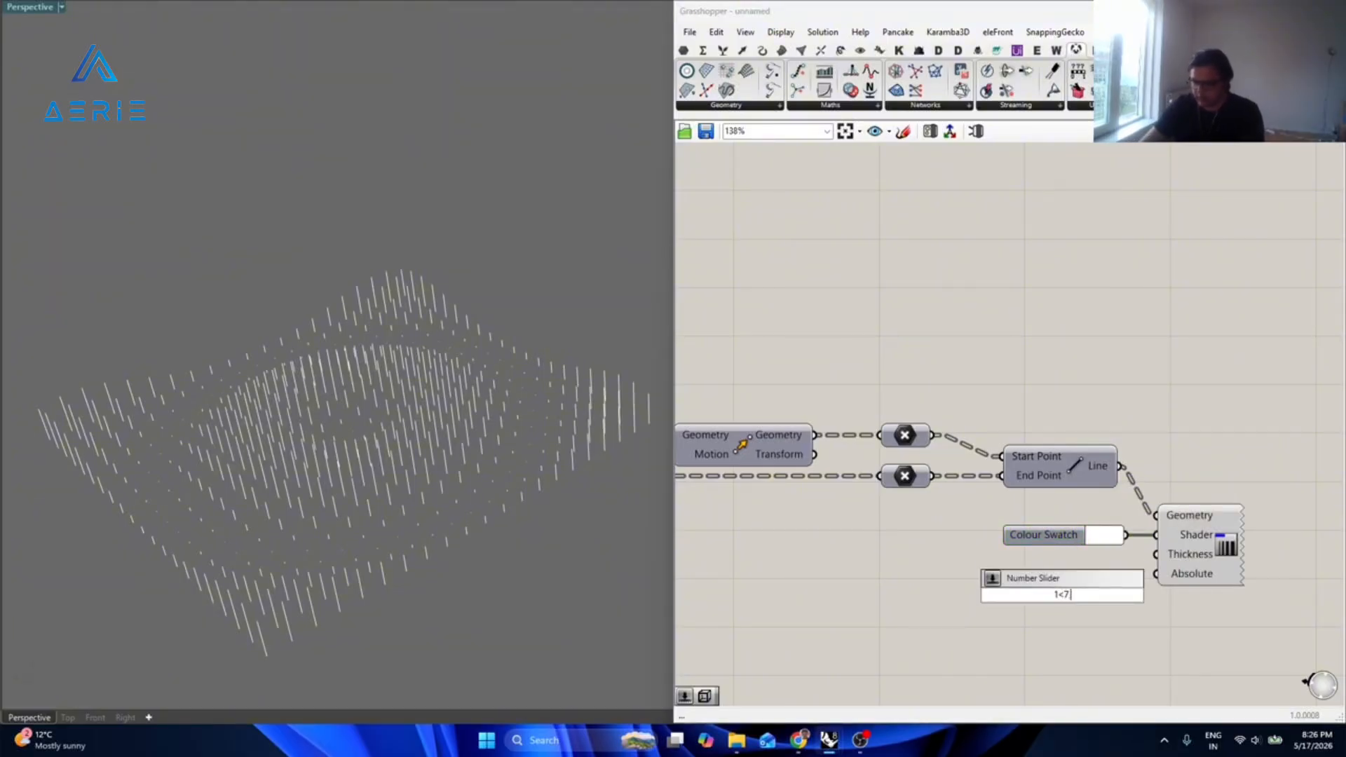
text(<7)
key(Return)
scroll(1270, 607, up, 2)
drag(1077, 584, 1025, 539)
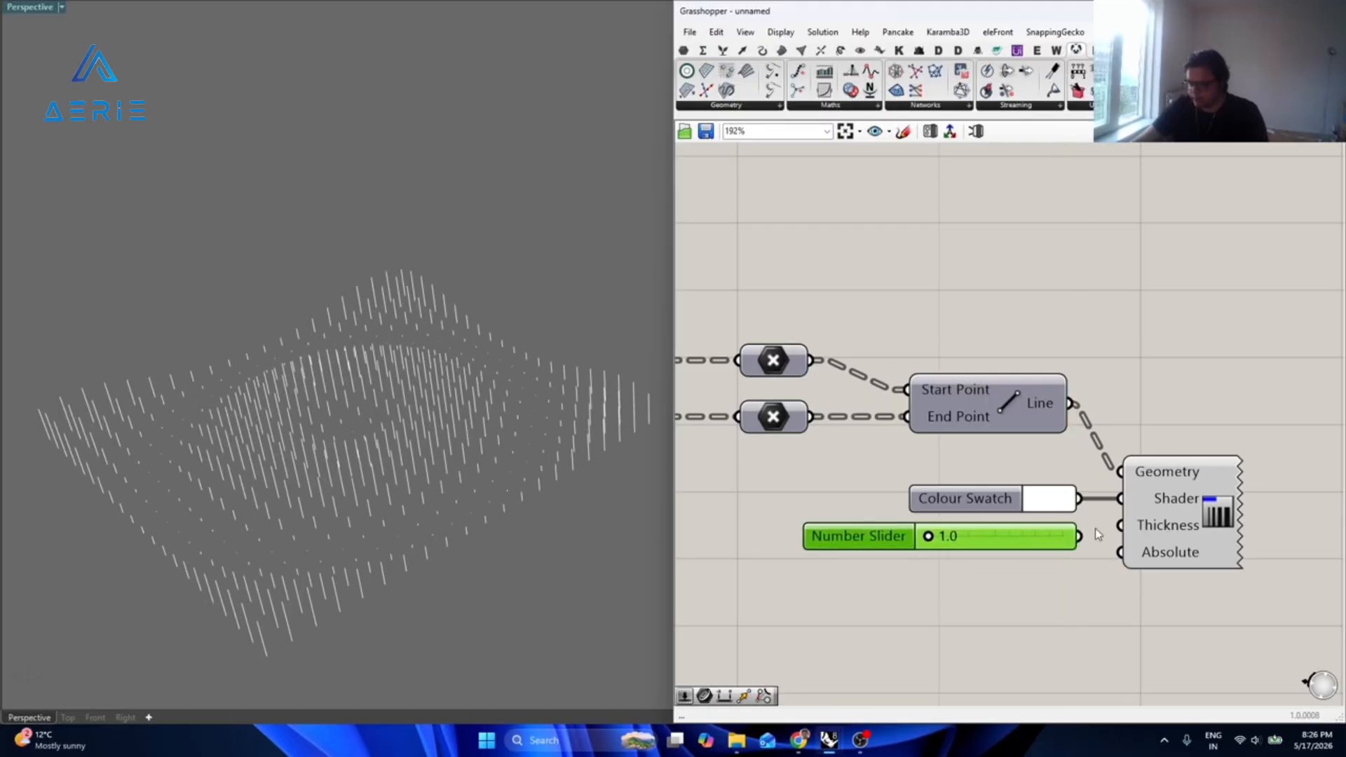
click(1018, 579)
drag(929, 537, 972, 538)
drag(1057, 546, 1058, 538)
Add a Mesh Sphere component above the Line component.
scroll(1058, 538, down, 4)
double_click(991, 420)
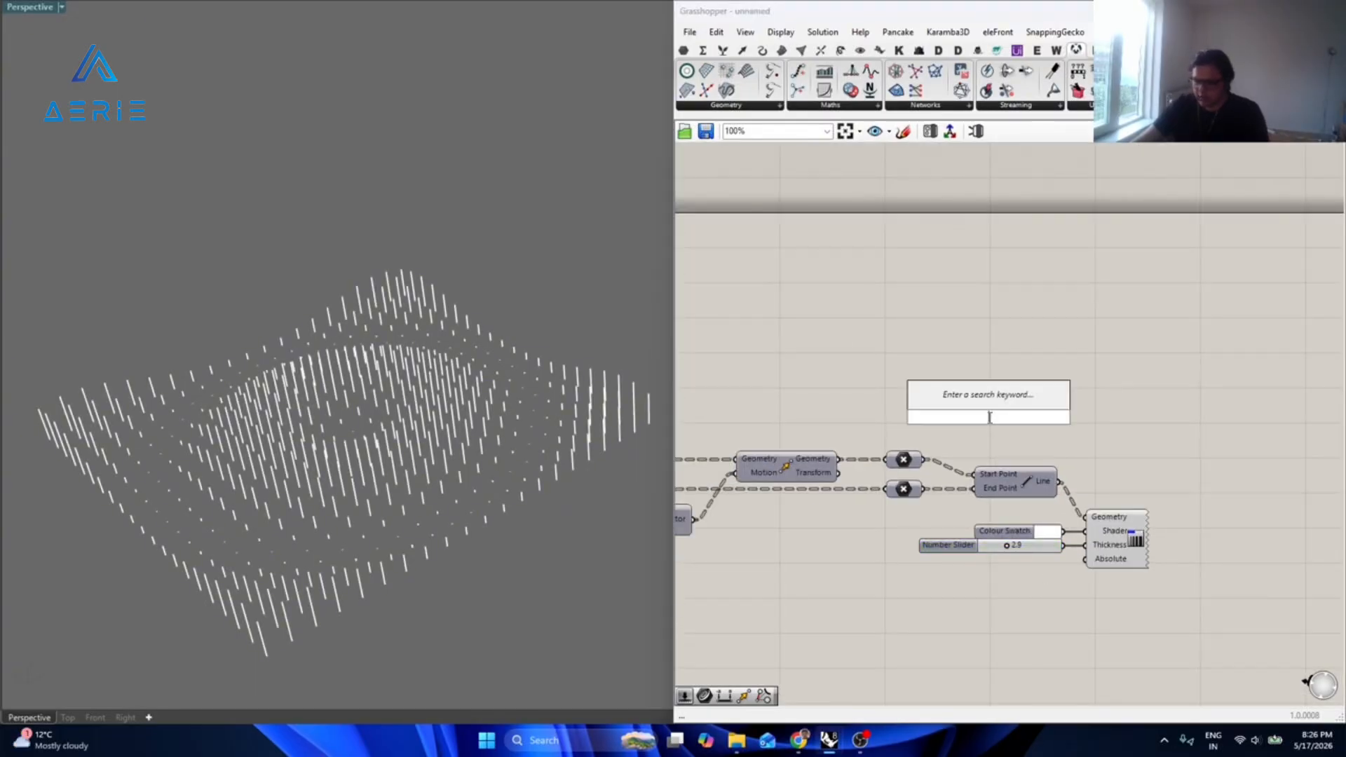
text(mesh spehere)
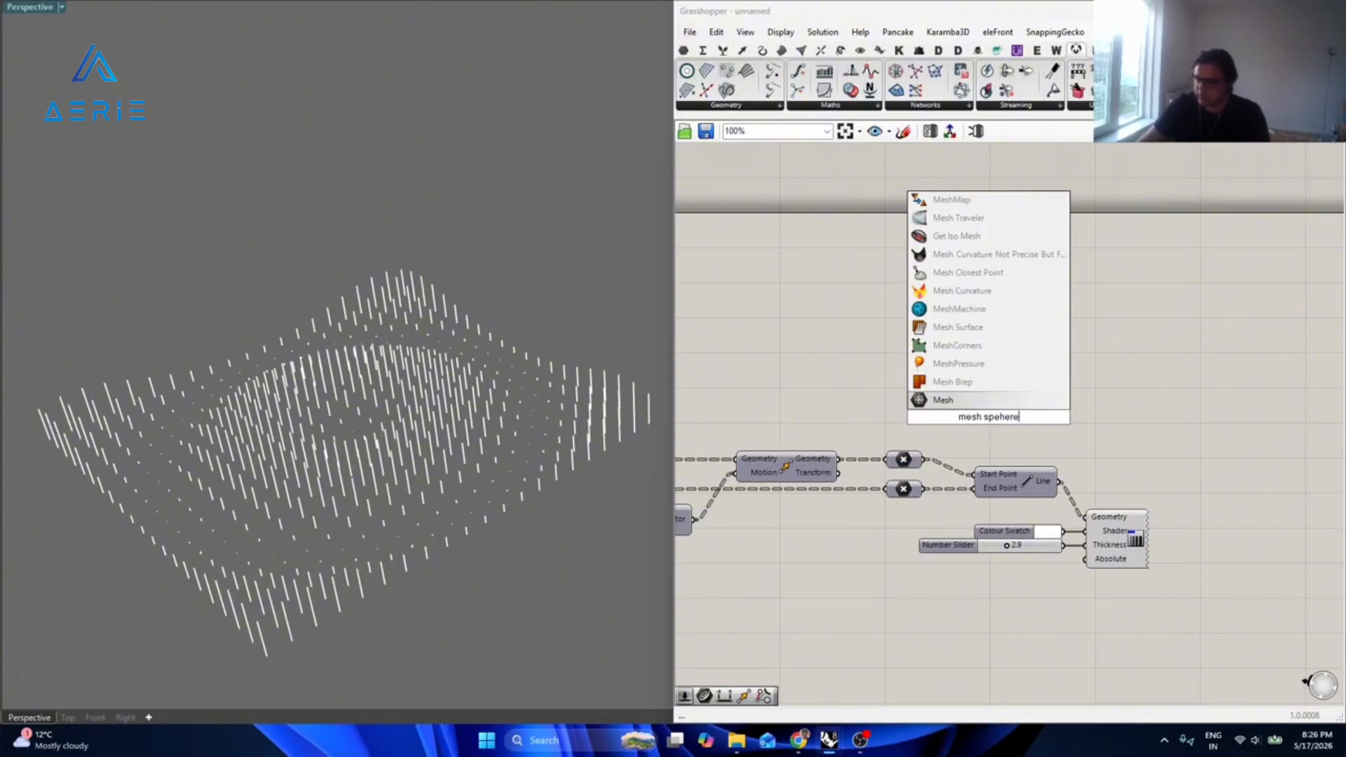
key(BackSpace)
key(BackSpace)
key(BackSpace)
key(BackSpace)
key(BackSpace)
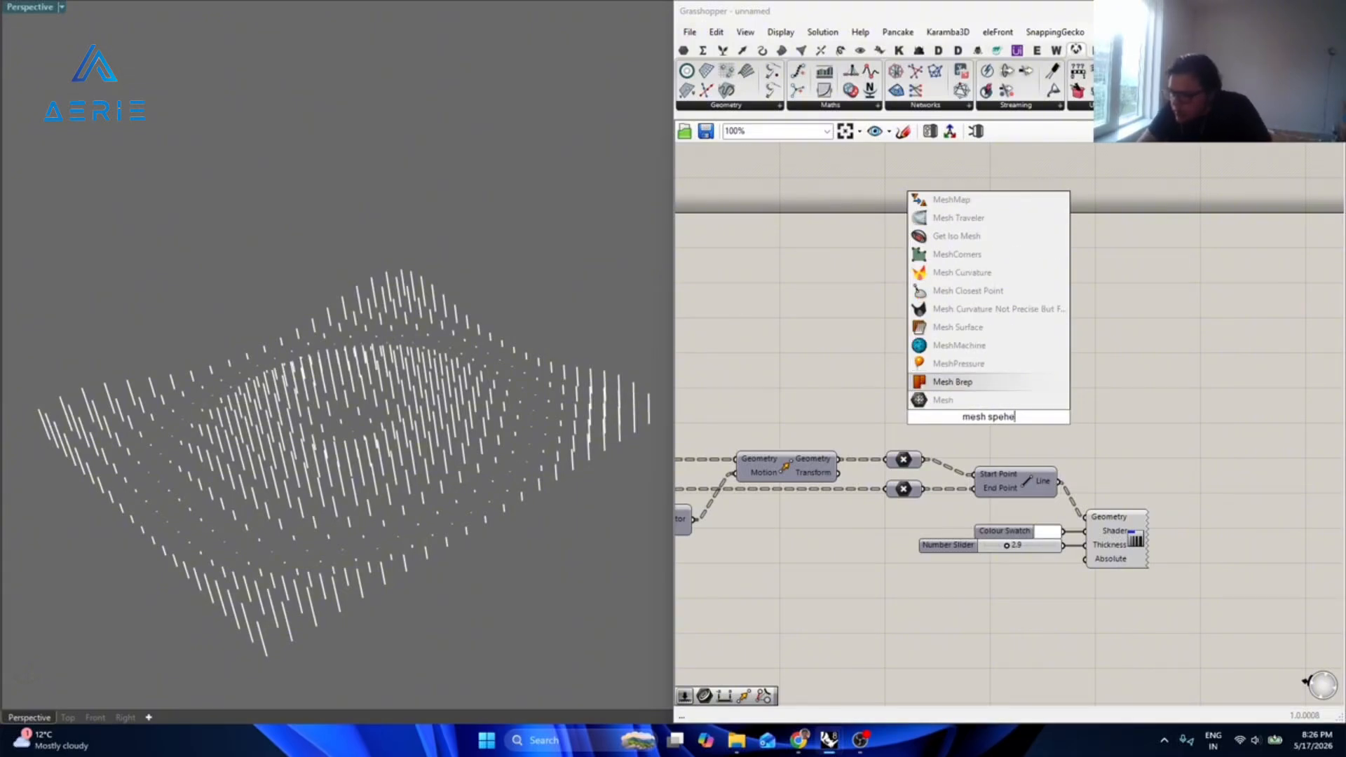
text(here)
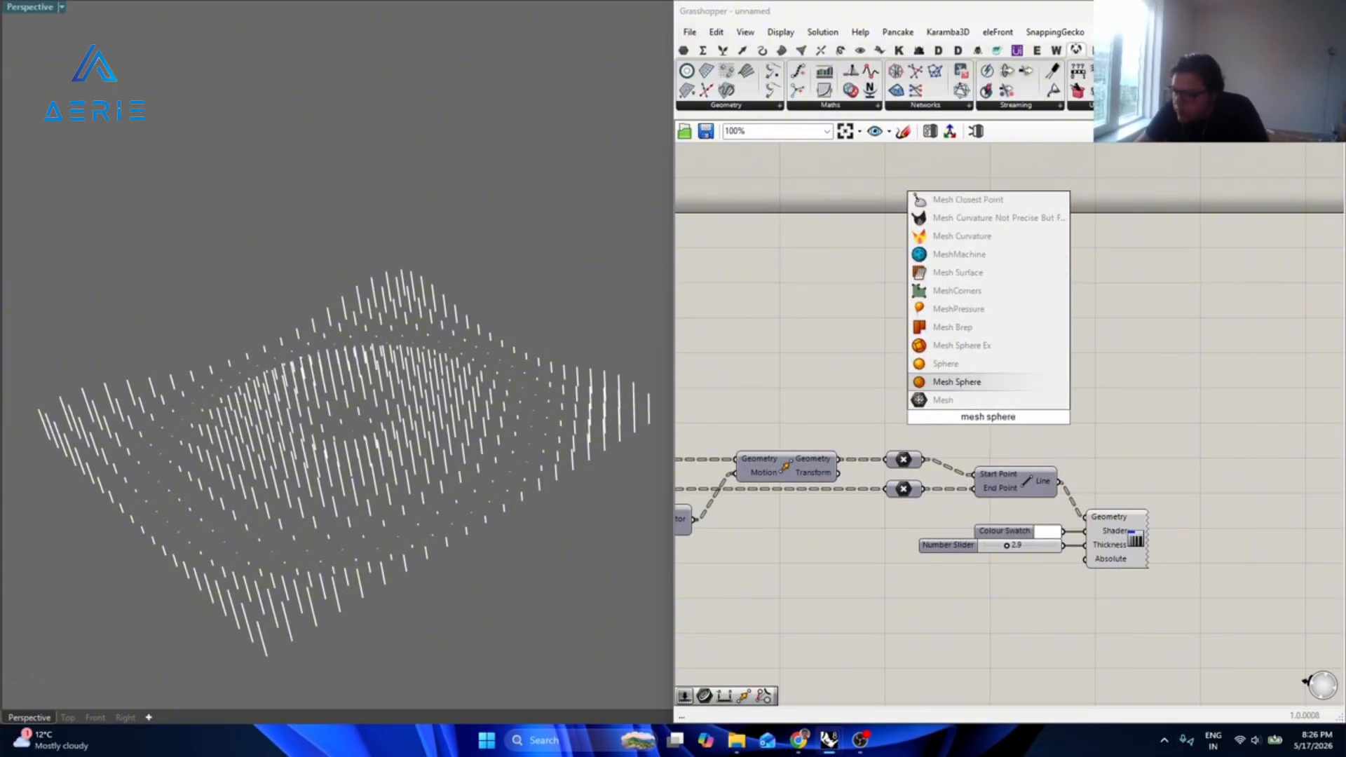
key(Return)
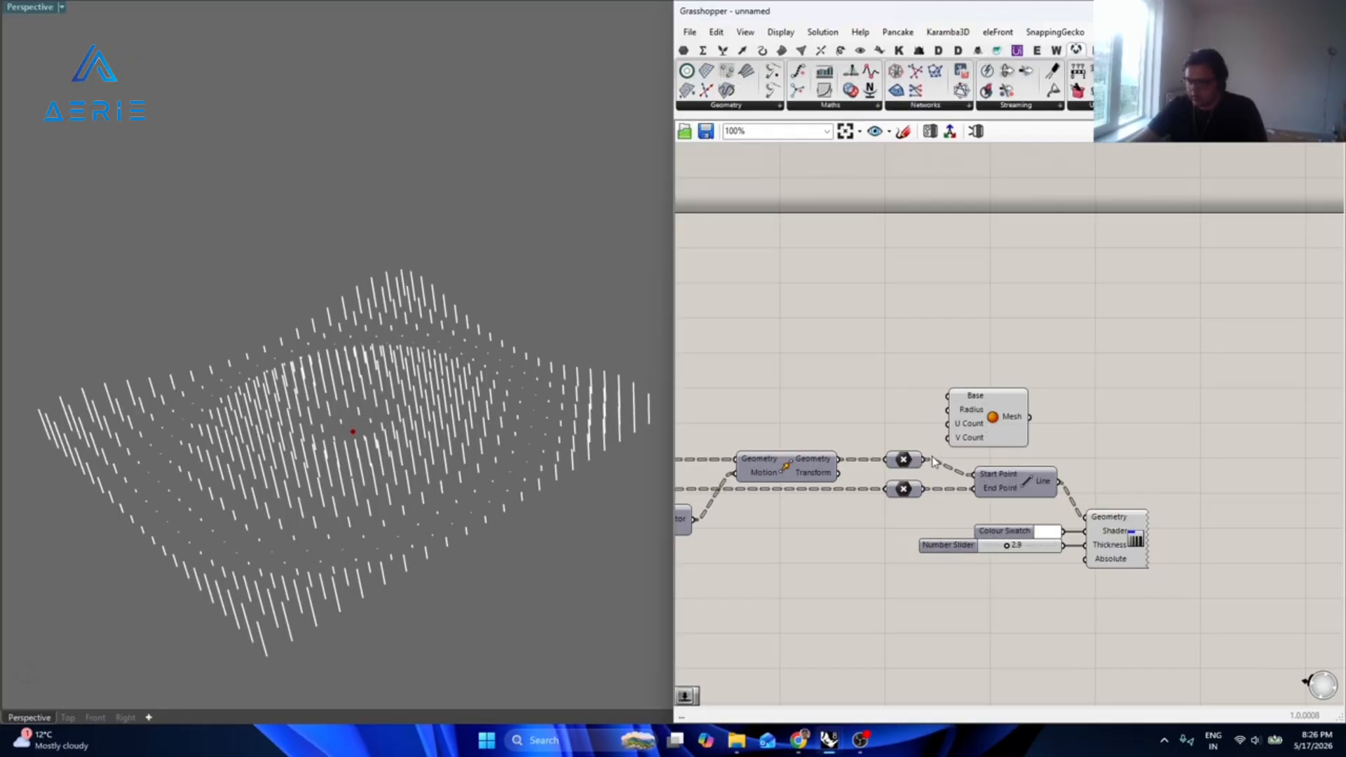
Connect the upper Point parameter to Mesh Sphere's Base and reposition Mesh Sphere farther from the Point parameters.
click(904, 489)
mouse_move(905, 489)
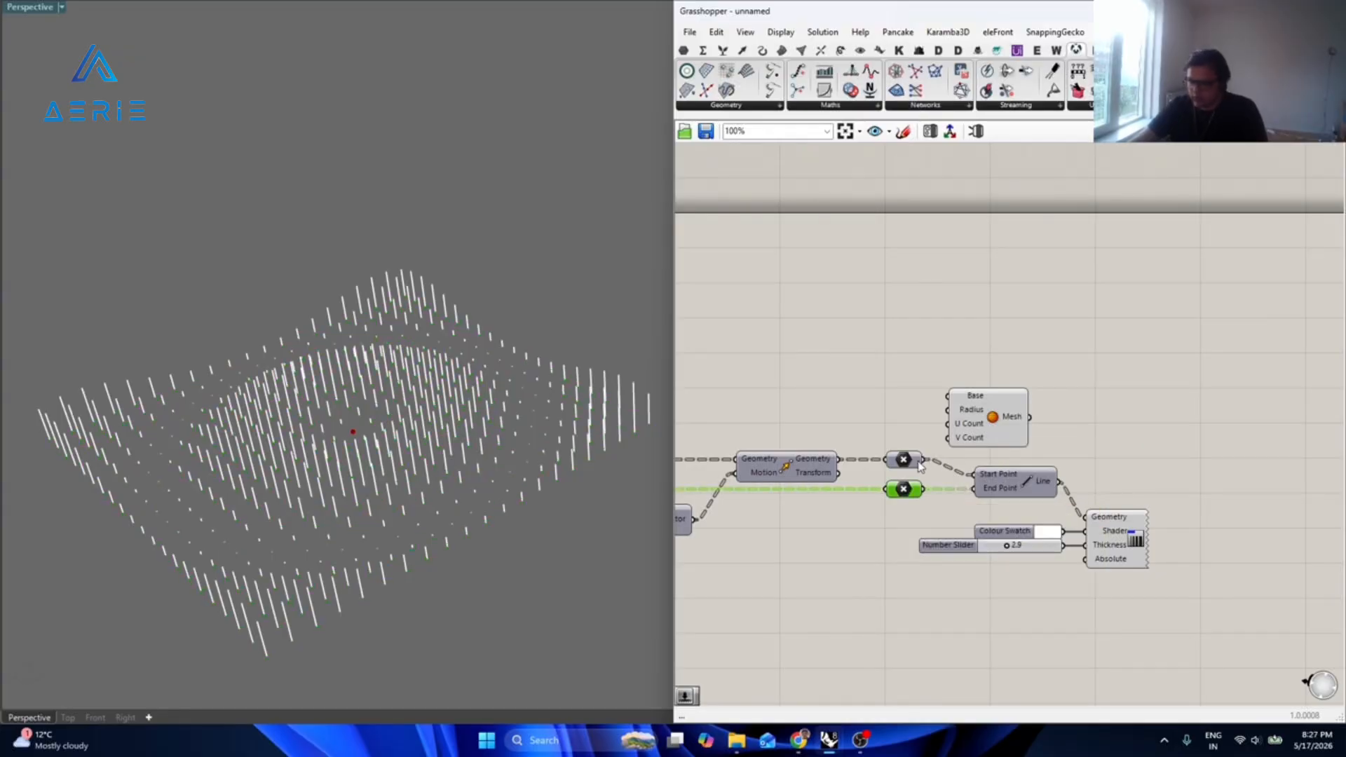
drag(947, 407, 948, 398)
drag(970, 404, 1004, 350)
click(936, 356)
right_drag(937, 355, 971, 408)
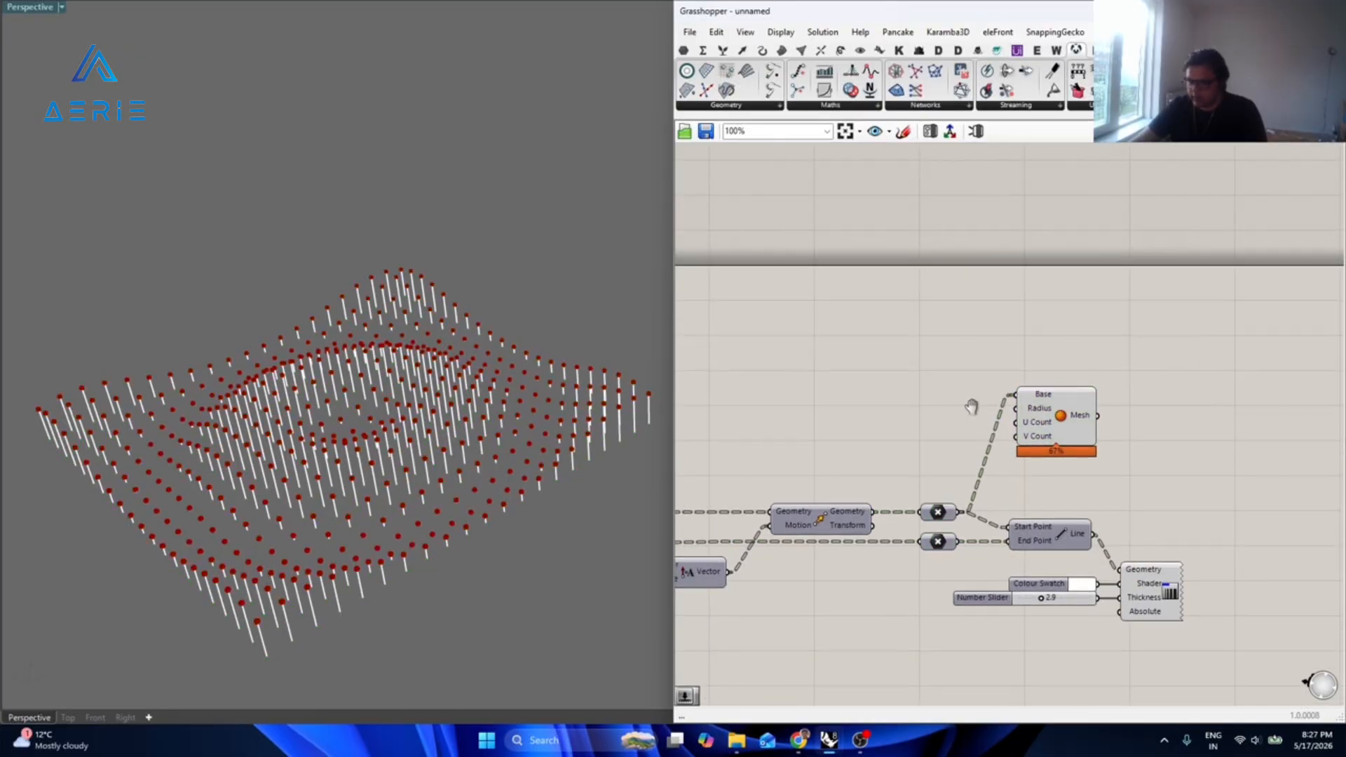
drag(1015, 412, 1040, 412)
click(954, 400)
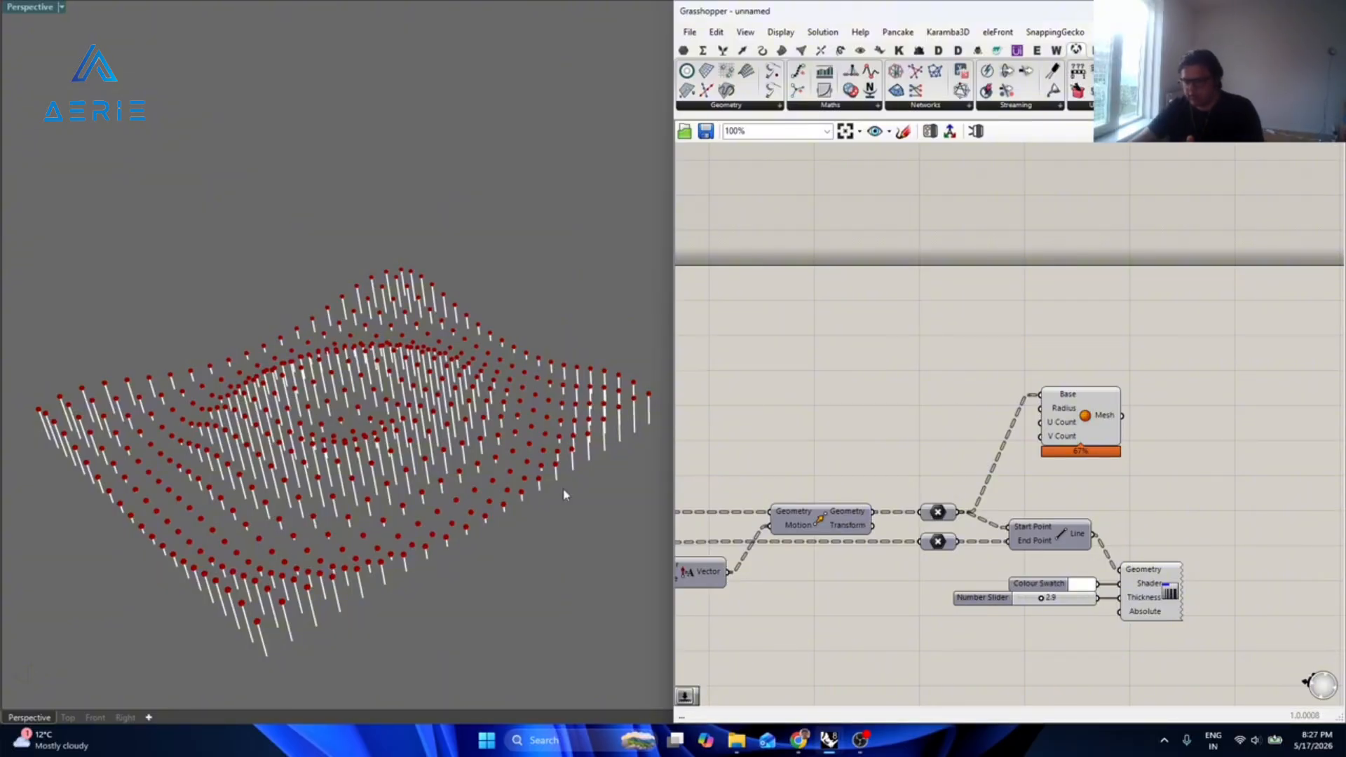
Add a Deconstruct point component above the two Point parameters.
click(944, 516)
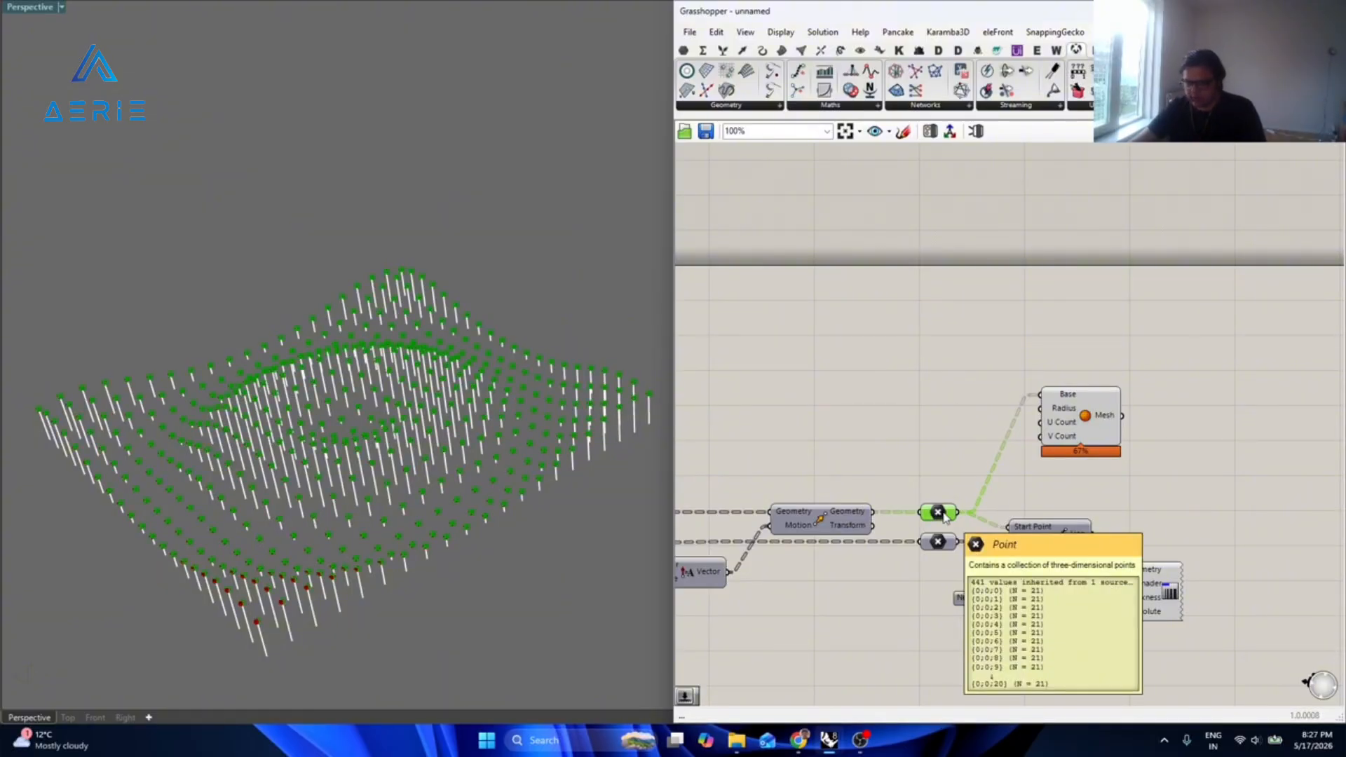
double_click(927, 453)
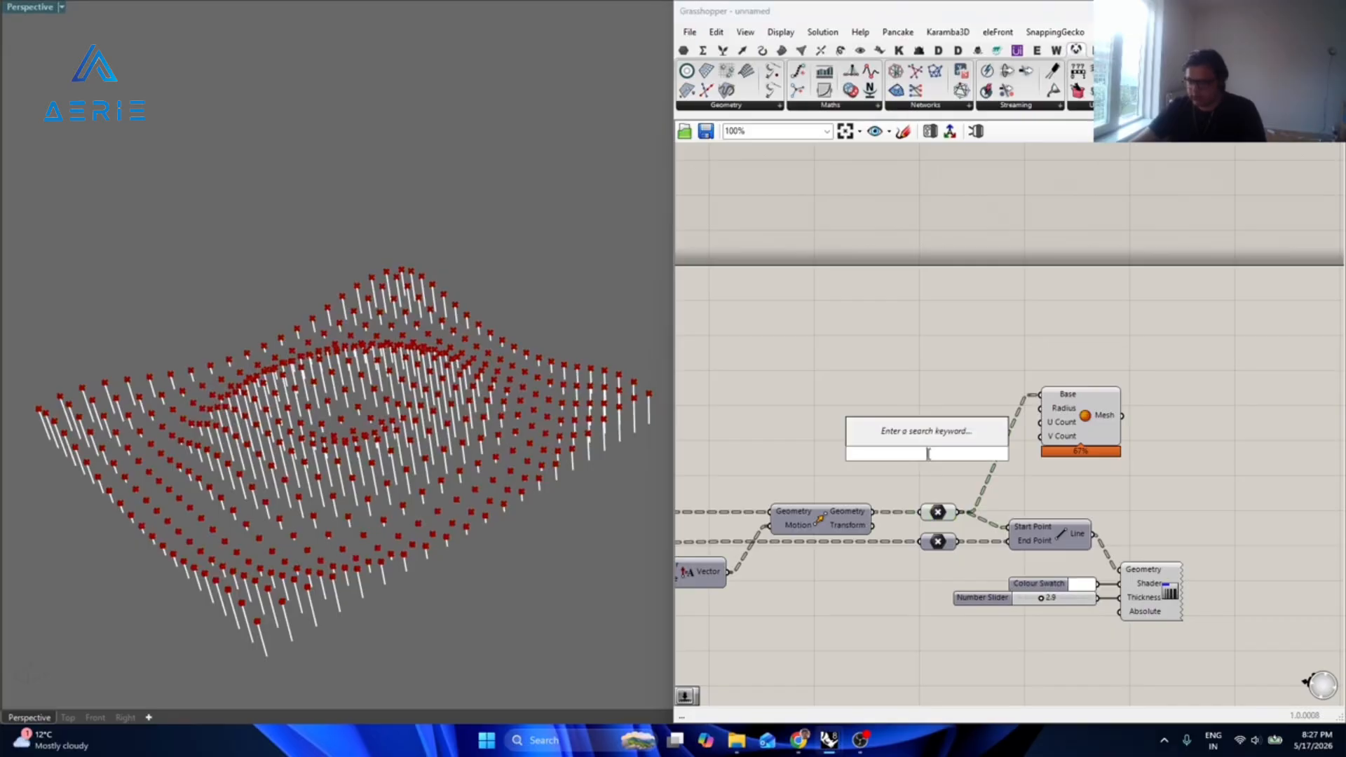
text(deconstruct)
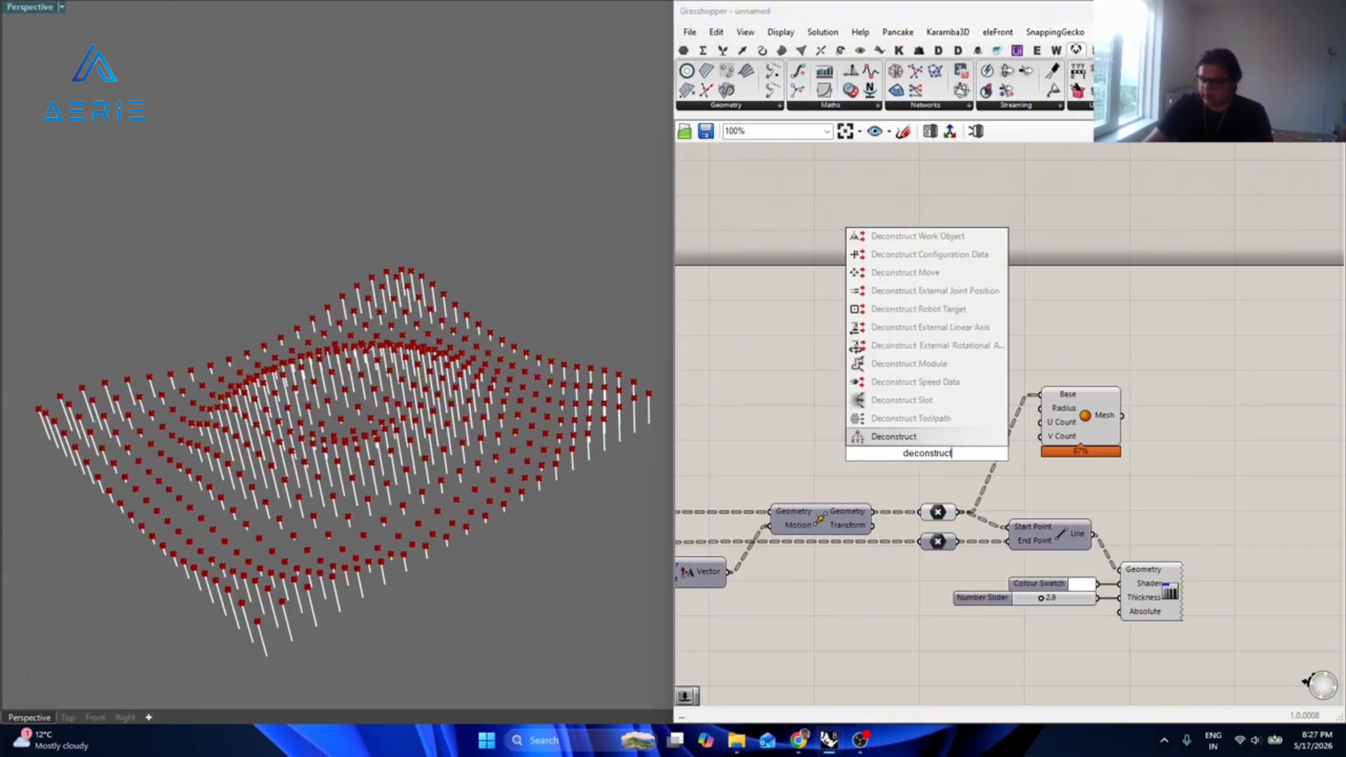
key(Return)
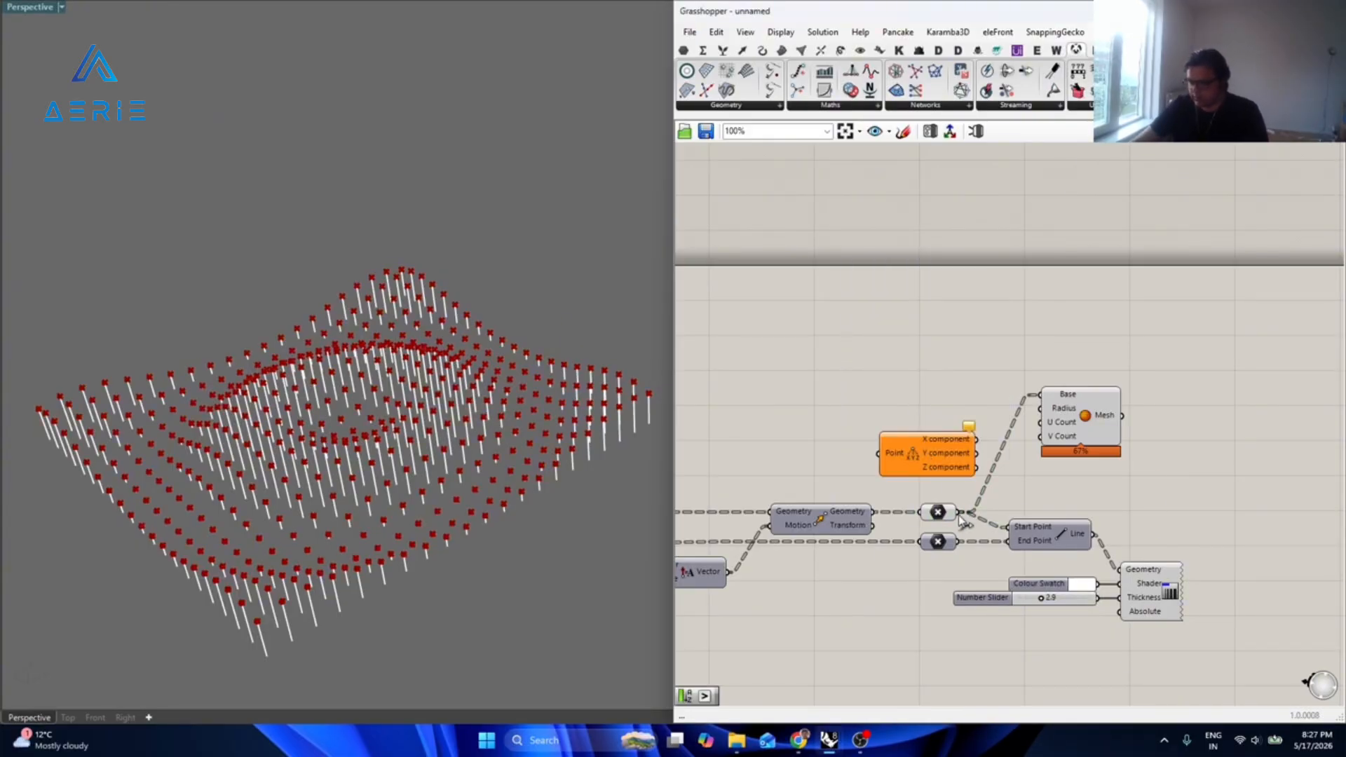
Duplicate the 2 and 200 sliders with their Construct Domain and Remap Numbers components, placing the copies above the Move component.
right_drag(767, 440, 1037, 374)
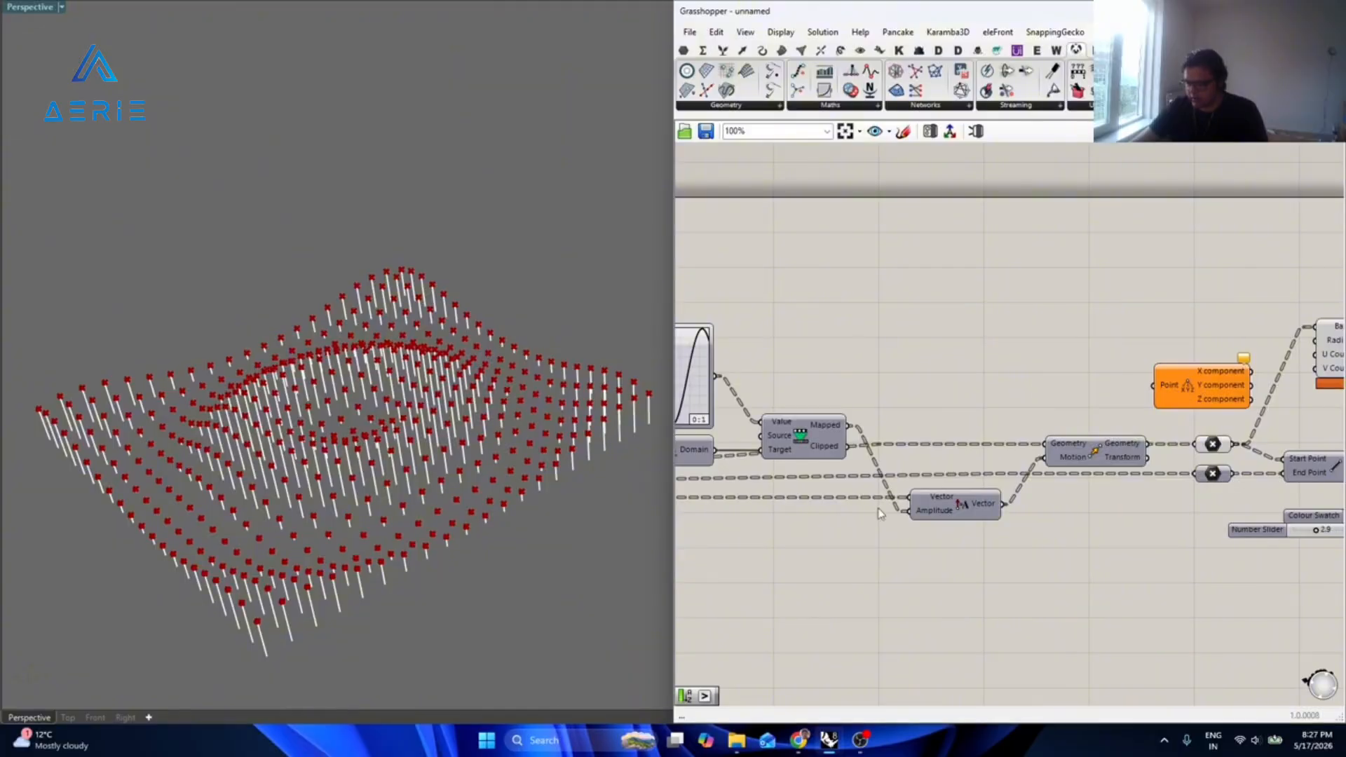
right_drag(880, 514, 1045, 504)
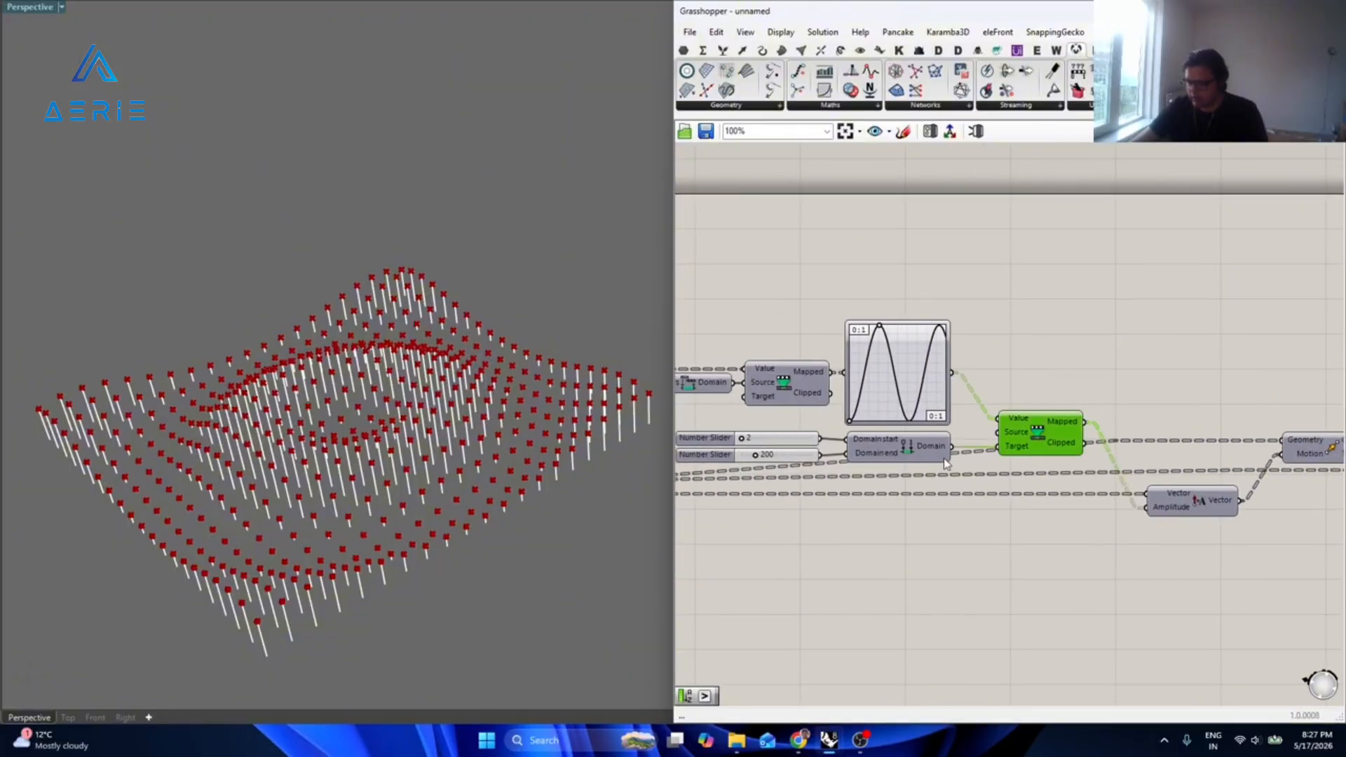
shift+click(906, 447)
shift+click(799, 439)
shift+click(798, 456)
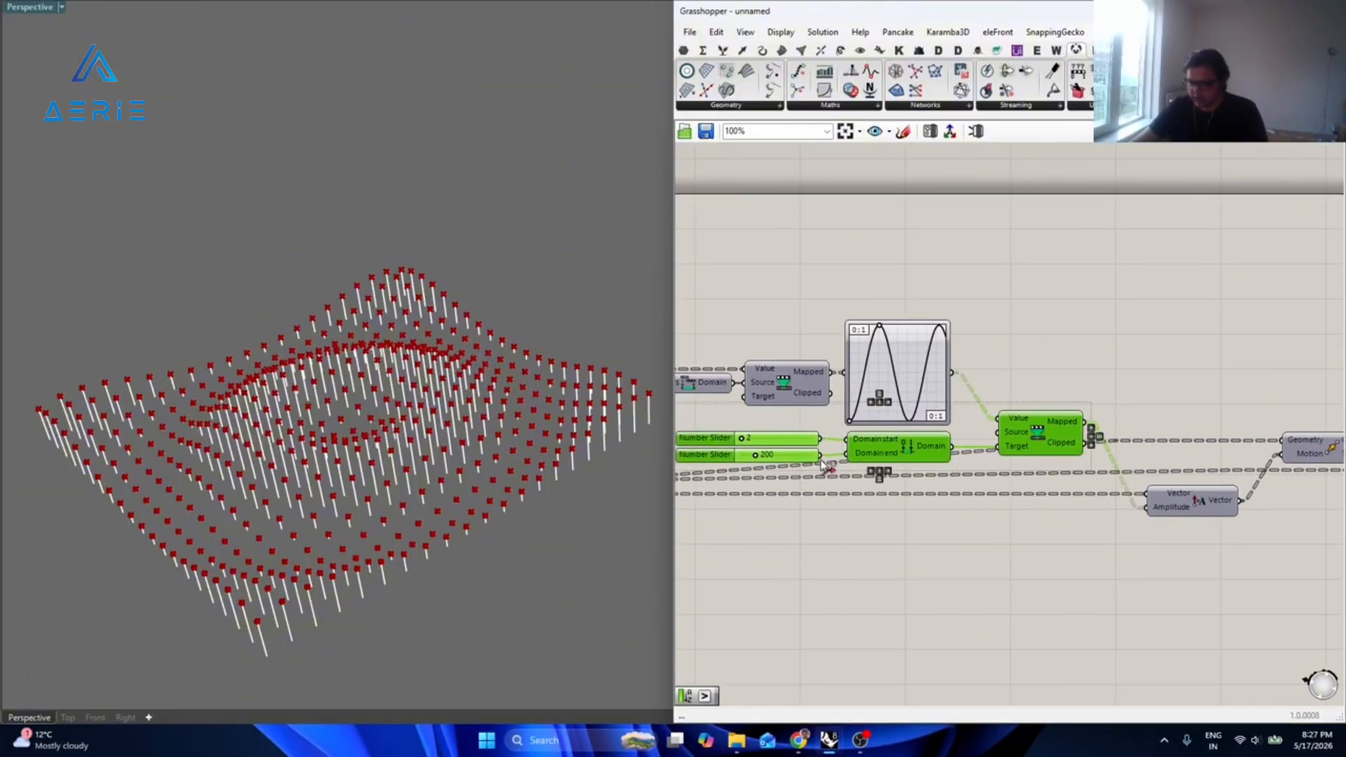
alt+drag(901, 457, 1181, 268)
right_drag(1340, 328, 892, 429)
click(981, 429)
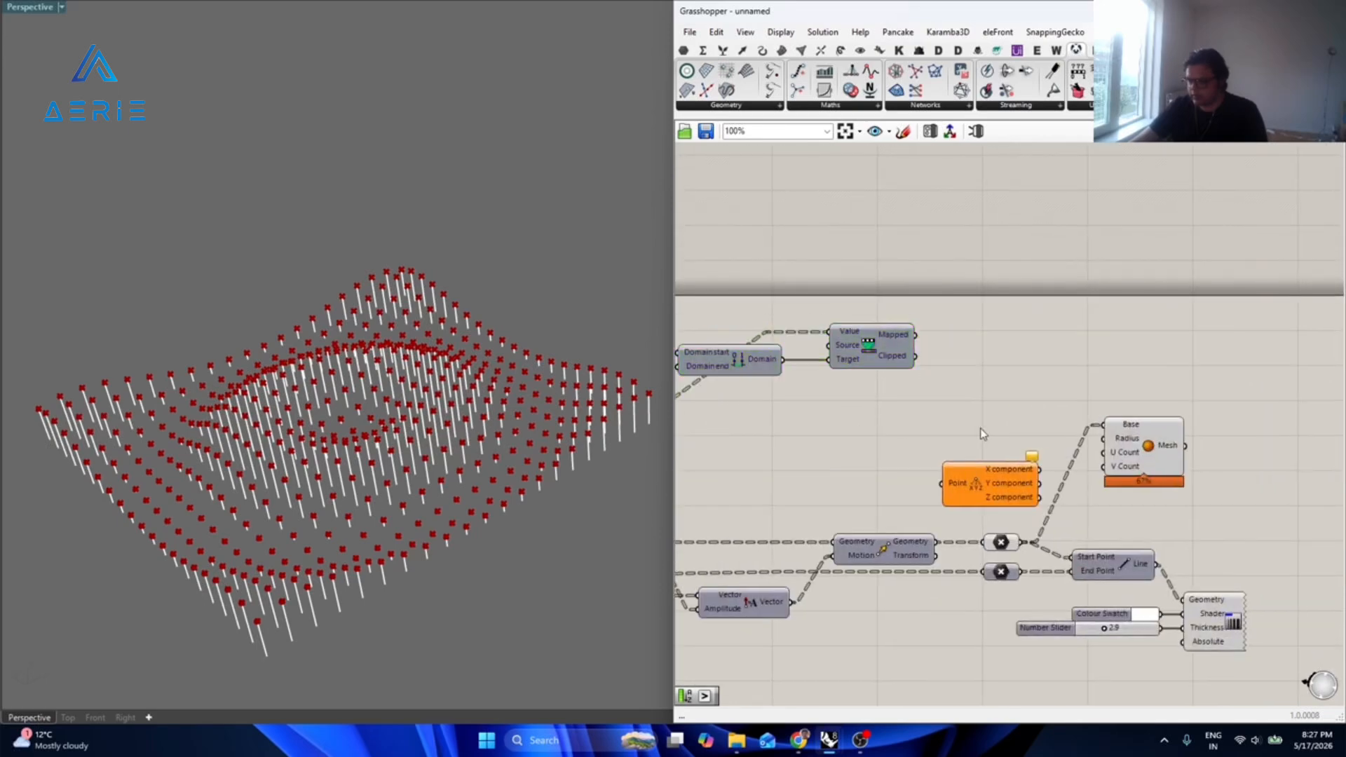
Delete the unconnected Deconstruct component beside Mesh Sphere.
click(968, 481)
key(Delete)
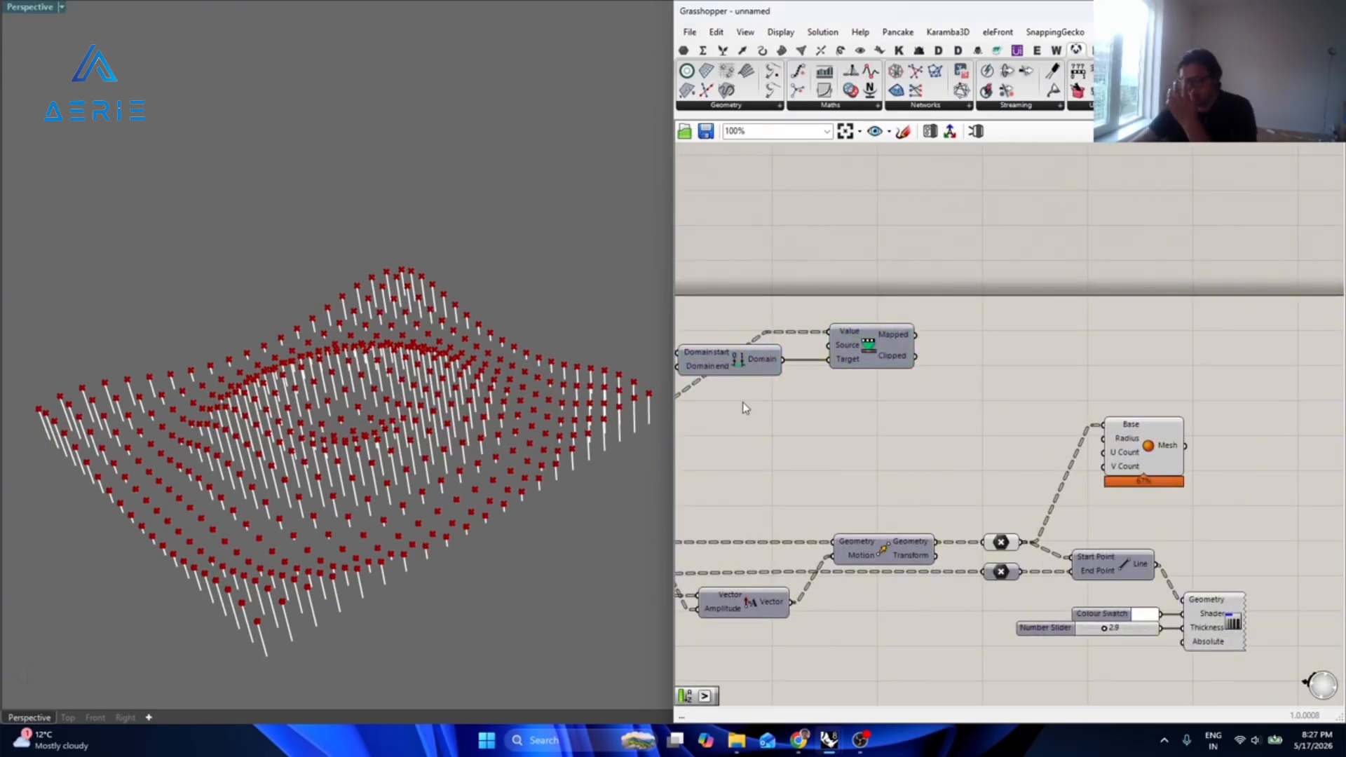
Set the copied Construct Domain's start slider to 1 and its end slider to 8.
right_drag(745, 408, 975, 463)
scroll(869, 427, up, 2)
double_click(867, 424)
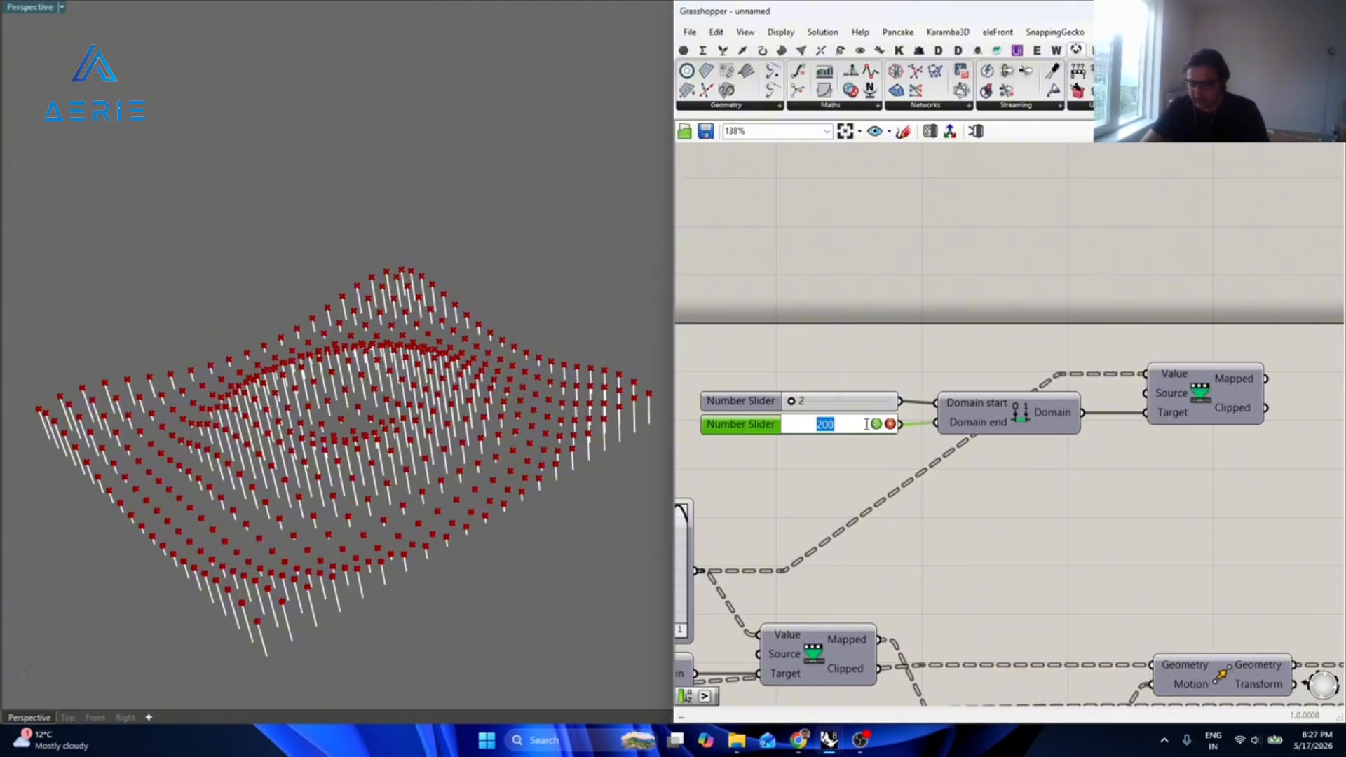
text(6)
key(Return)
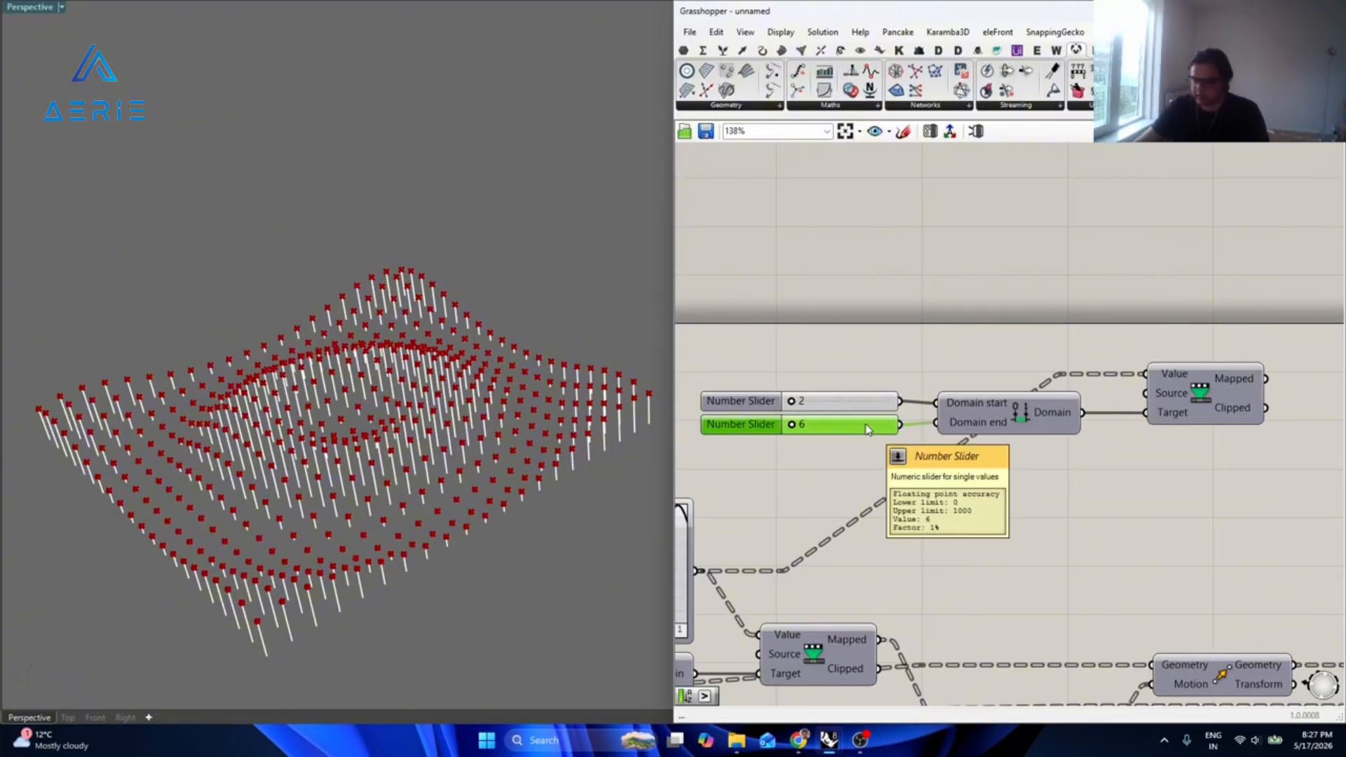
double_click(827, 400)
text(1)
key(Return)
scroll(829, 400, up, 1)
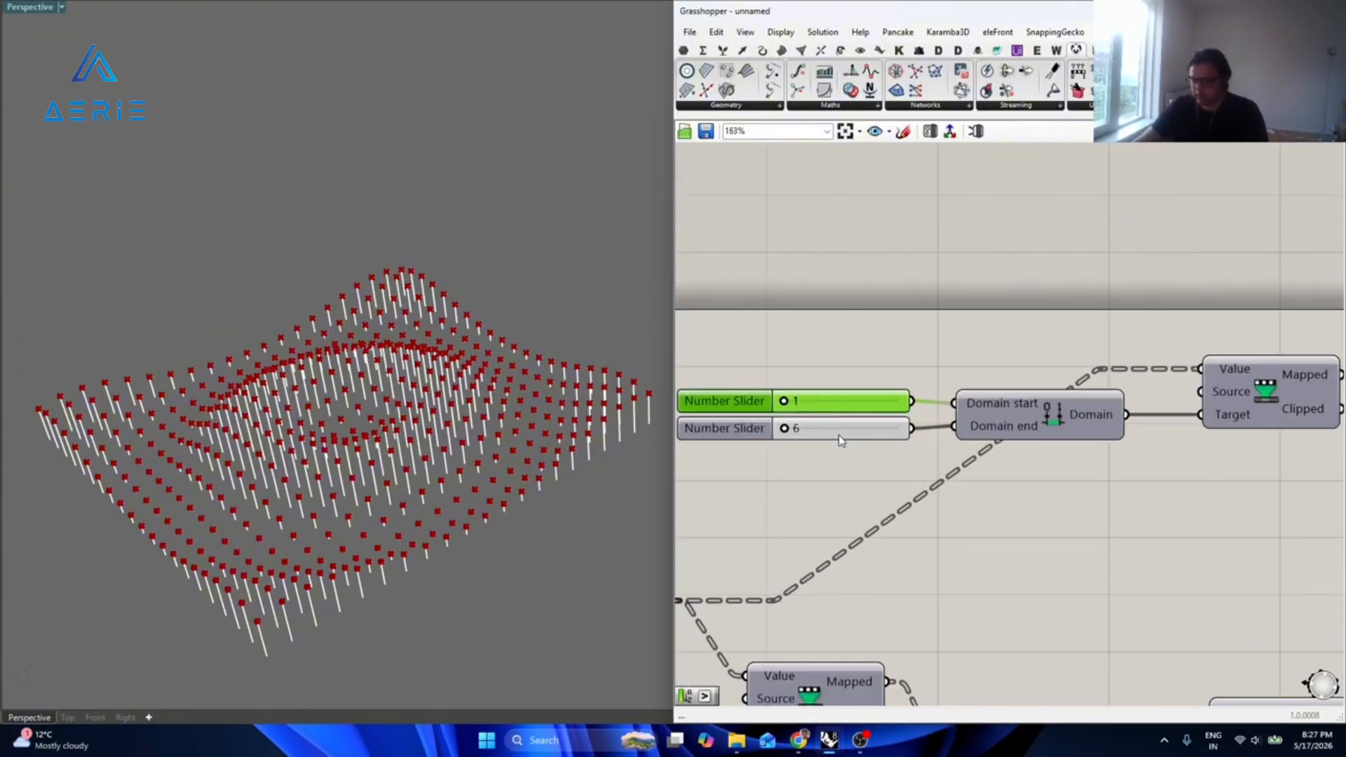
double_click(837, 428)
text(8)
key(Return)
Move Mesh Sphere level with the copied Remap Numbers and connect the Mapped output to Mesh Sphere's Radius.
scroll(839, 417, down, 3)
right_drag(1207, 458, 940, 433)
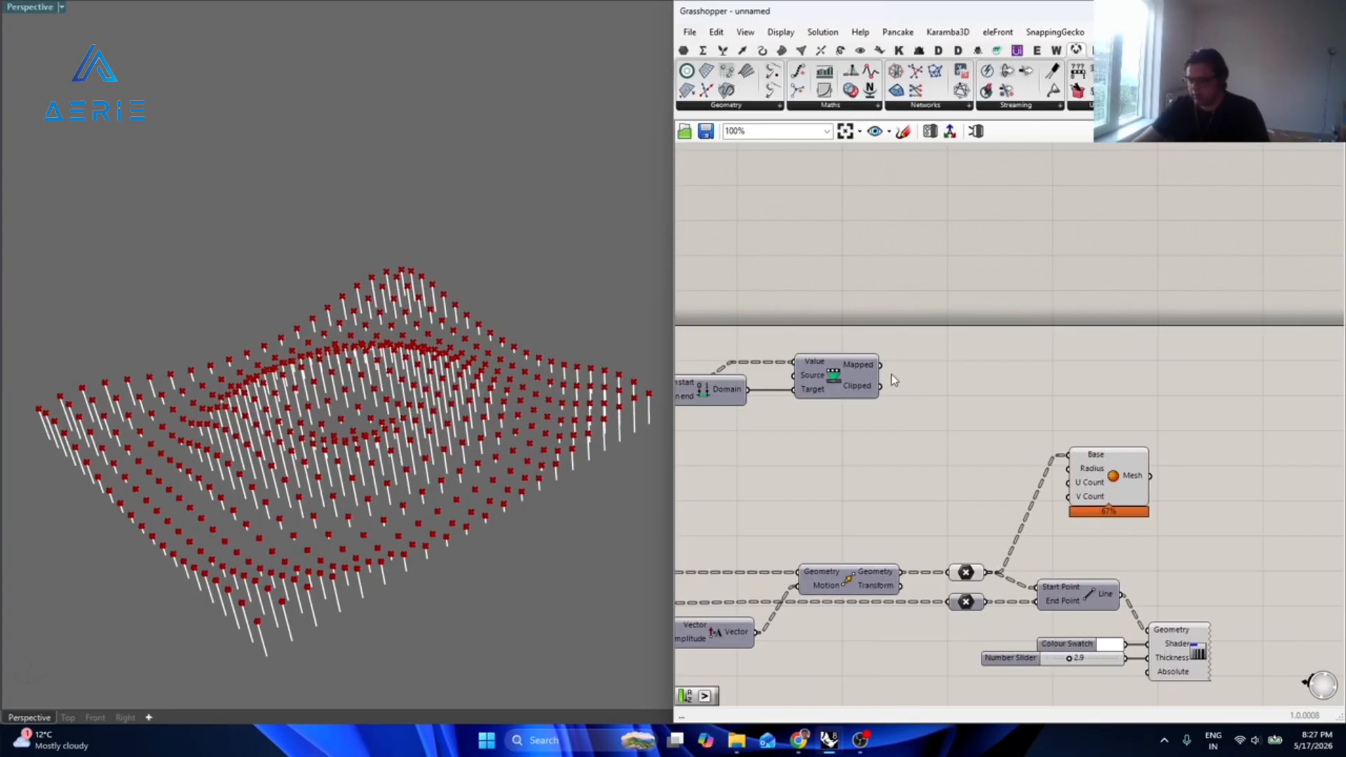
drag(1083, 476, 1036, 375)
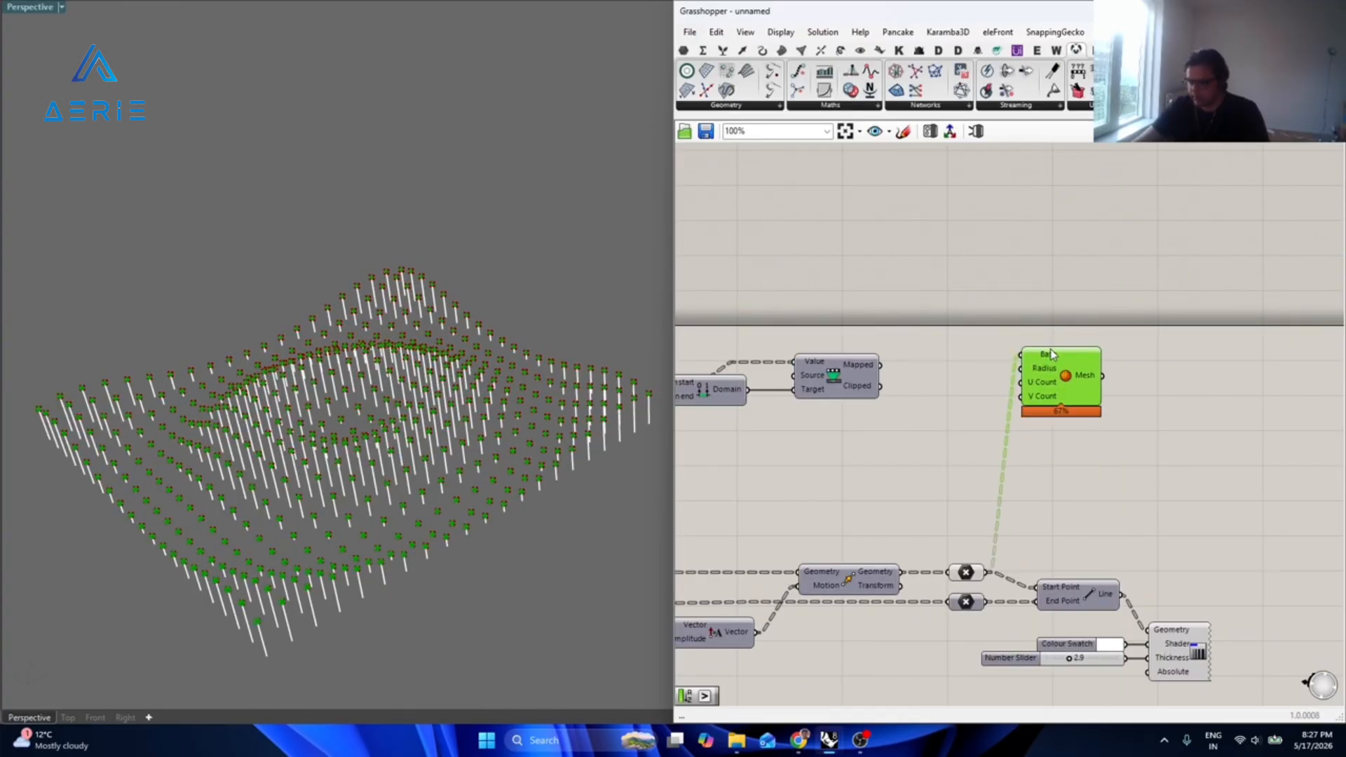
mouse_move(1051, 354)
click(1001, 588)
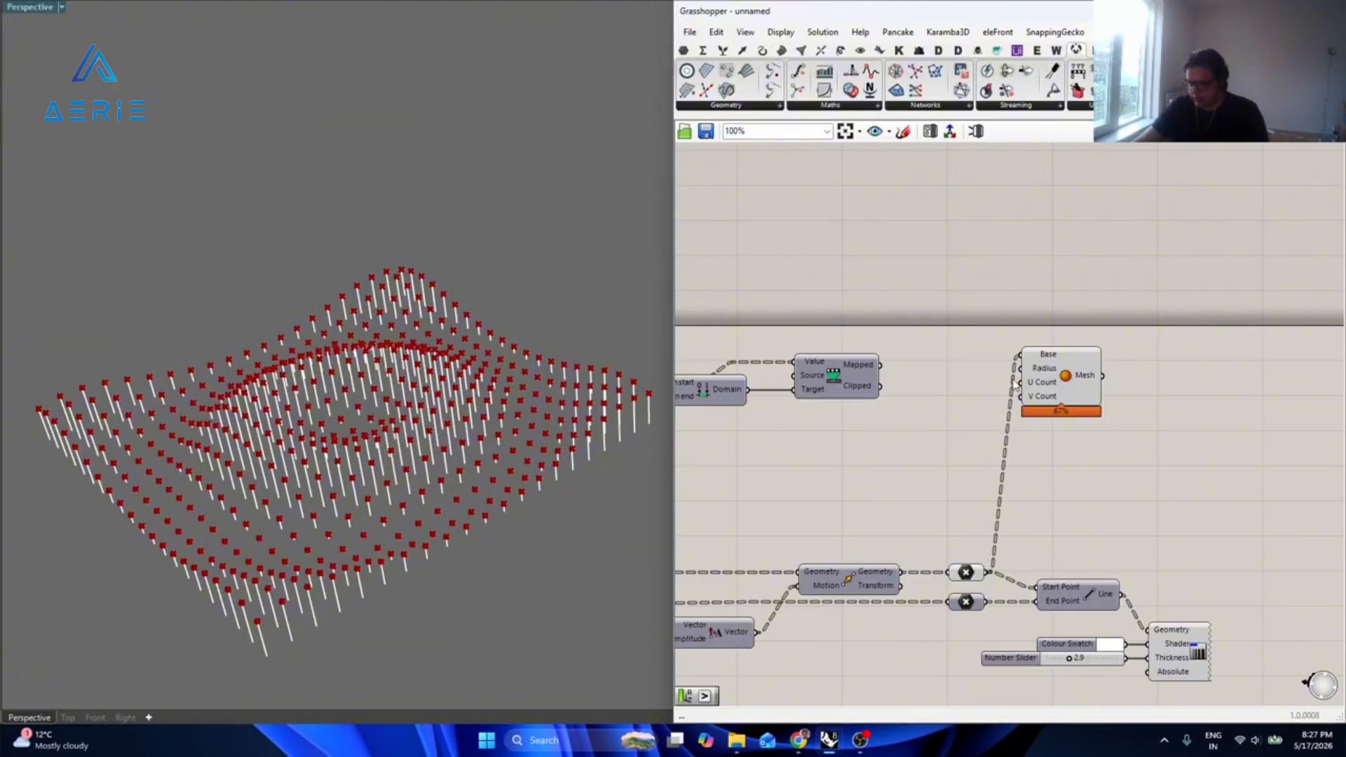
mouse_move(1044, 356)
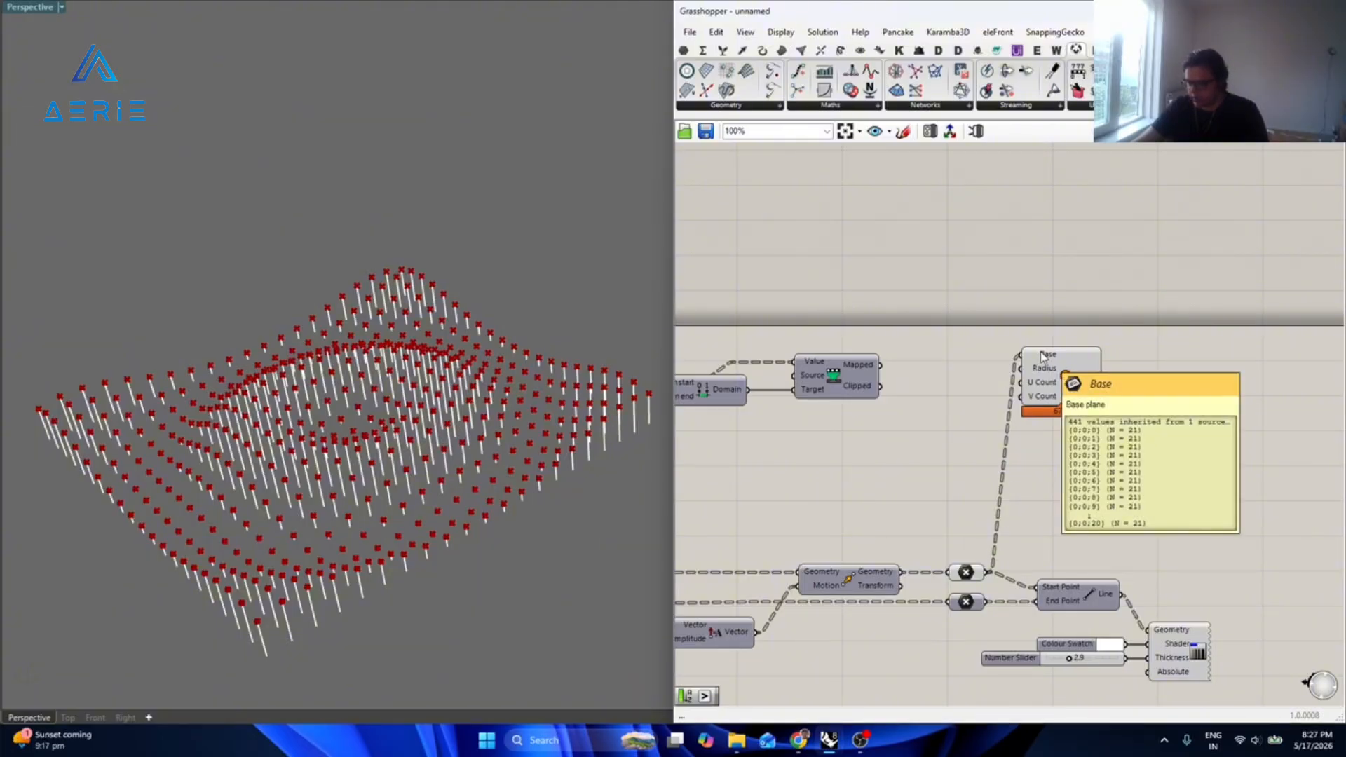
mouse_move(861, 377)
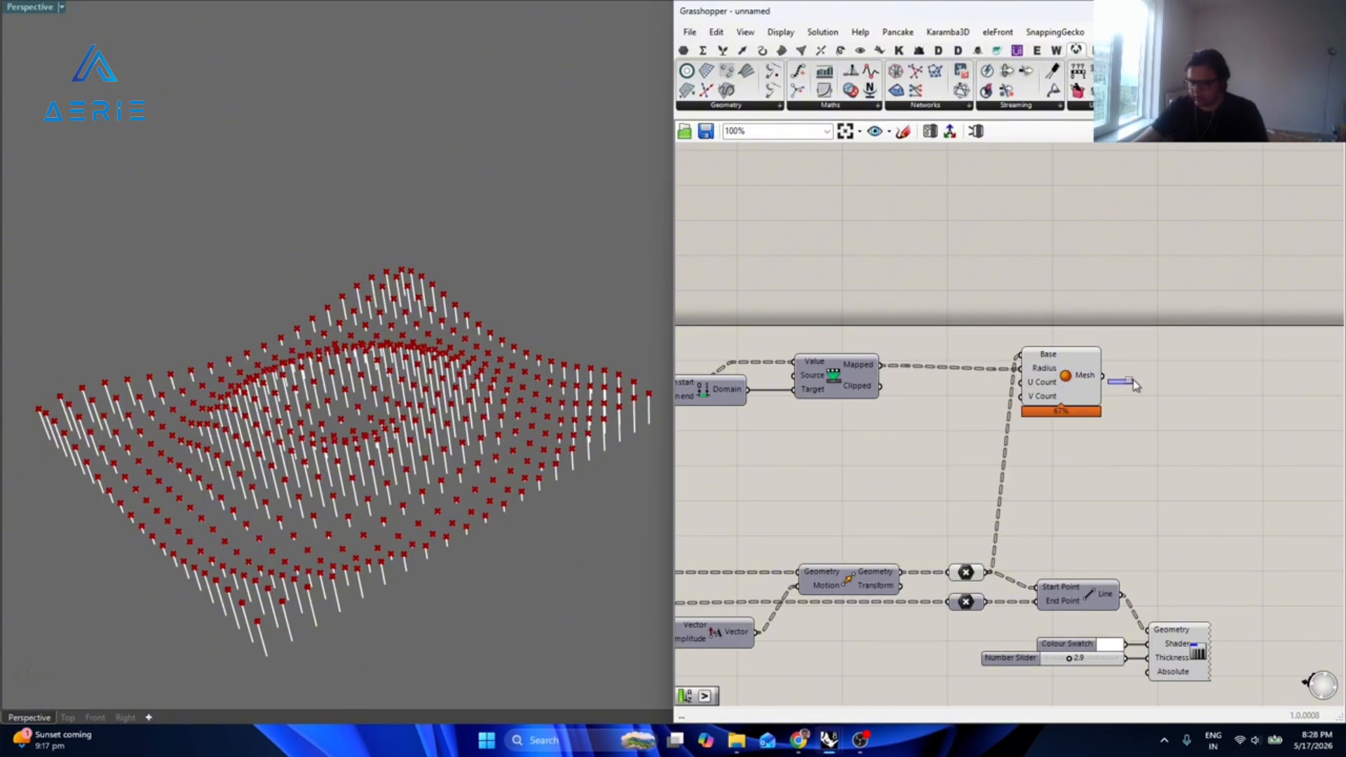
drag(1062, 380, 1110, 377)
click(998, 433)
Turn off the viewport preview of the upper Point parameter.
click(964, 571)
key(ctrl+q)
click(901, 469)
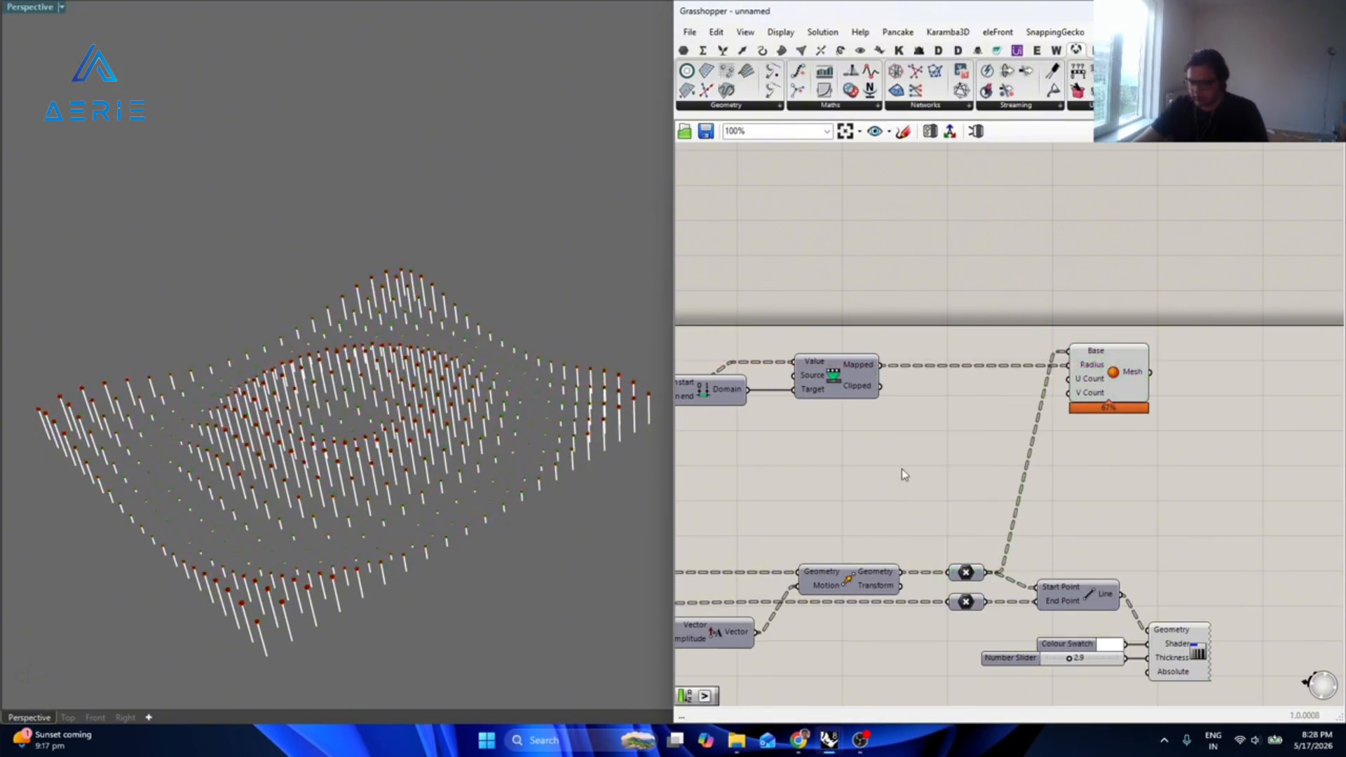
Set the sphere radius domain's start slider to 8 and its end slider to 20.
right_drag(903, 470, 976, 451)
scroll(882, 449, up, 4)
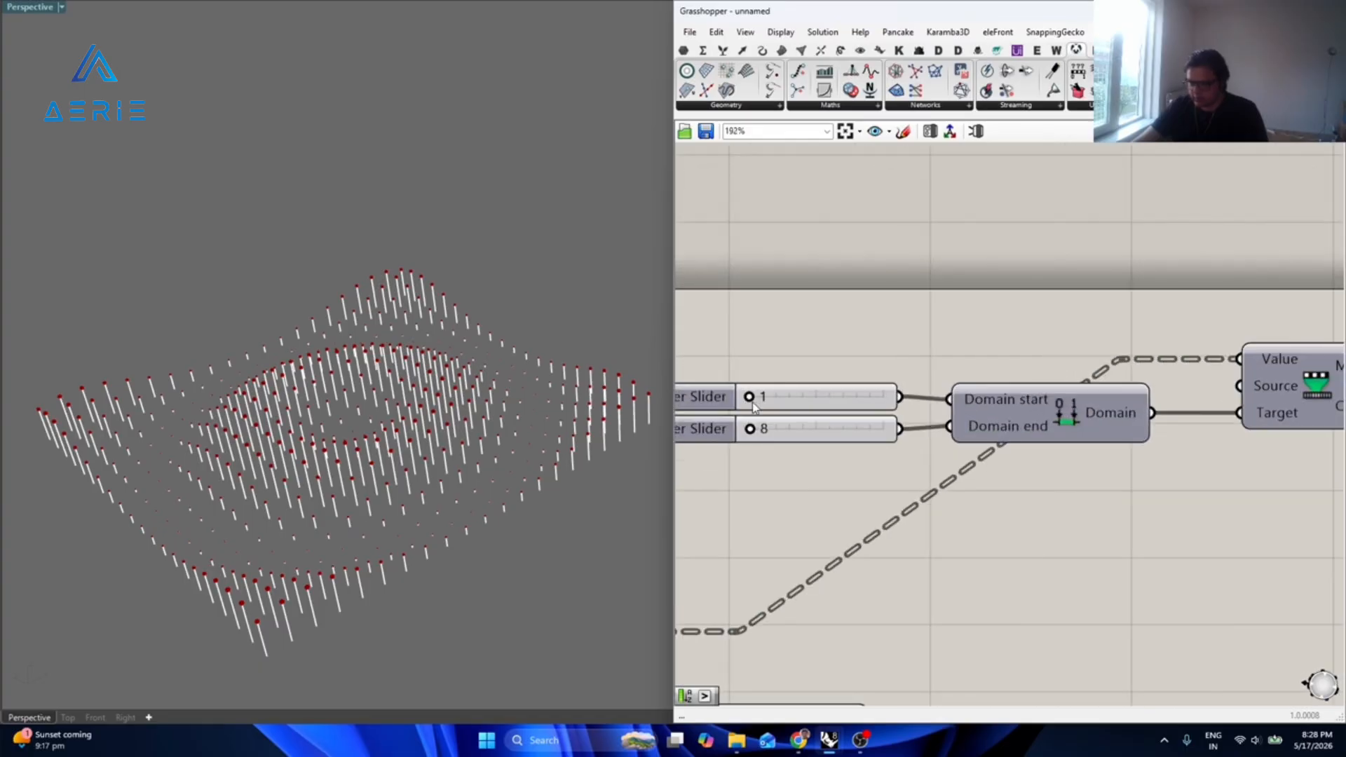
drag(755, 399, 803, 402)
double_click(803, 400)
text(8)
key(Return)
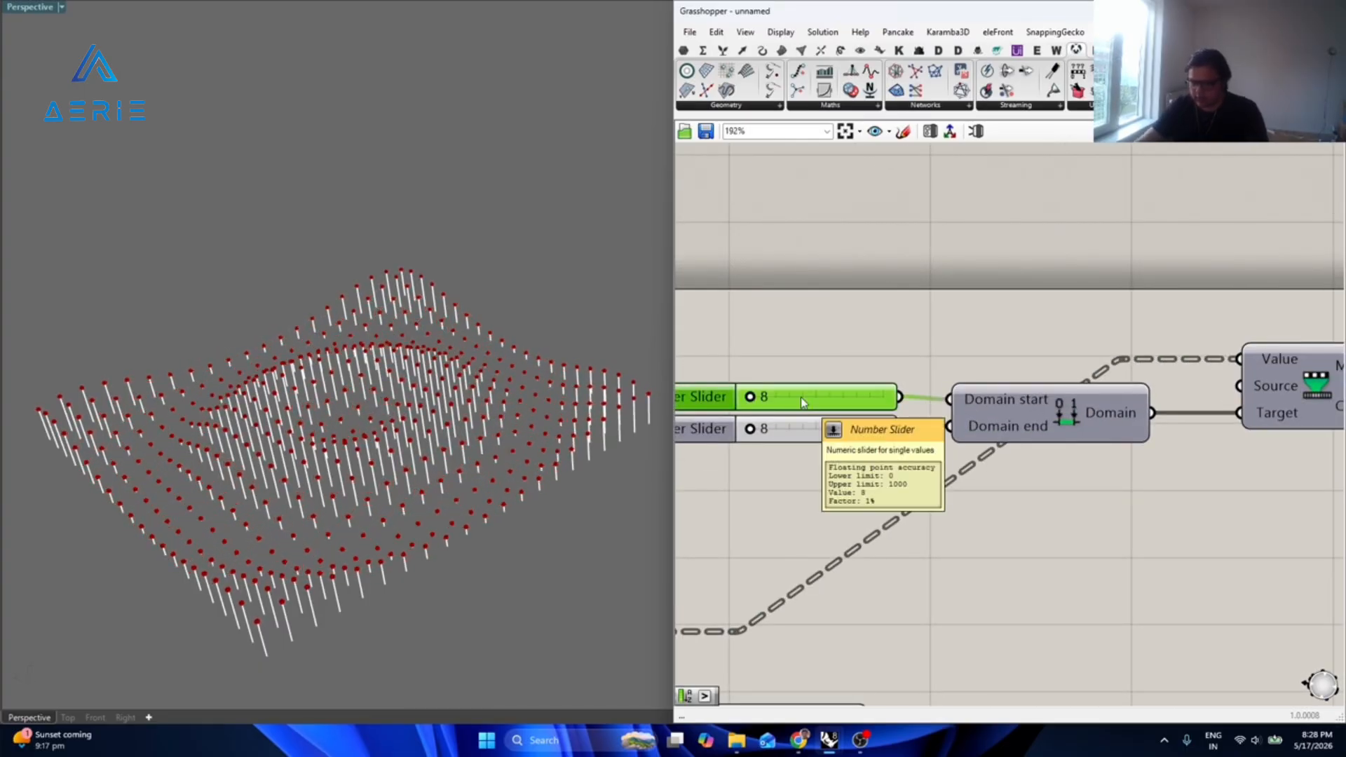
double_click(814, 437)
text(20)
key(Return)
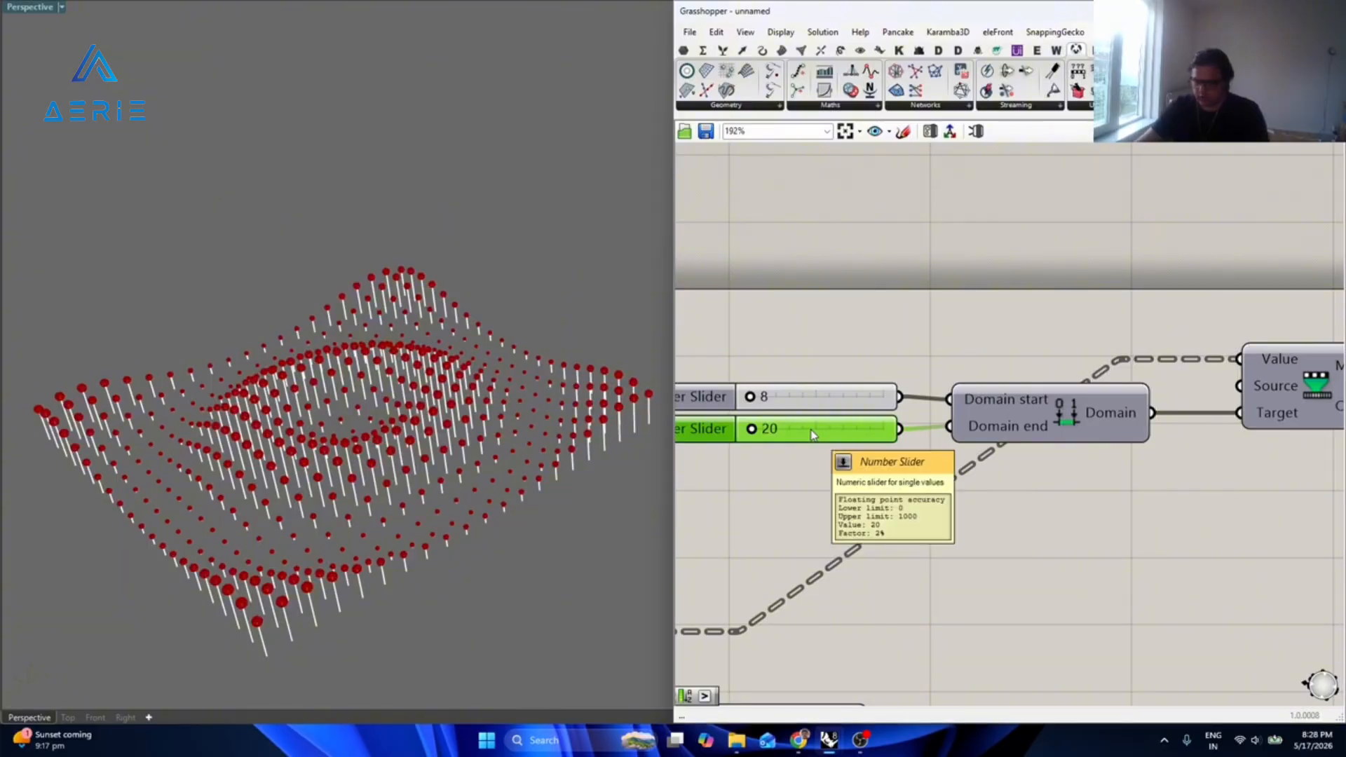
Add a number slider ranging from 1 to 20 and connect it to Mesh Sphere's V Count.
click(1112, 508)
right_drag(1112, 507, 811, 471)
scroll(812, 470, down, 2)
right_drag(1101, 453, 935, 457)
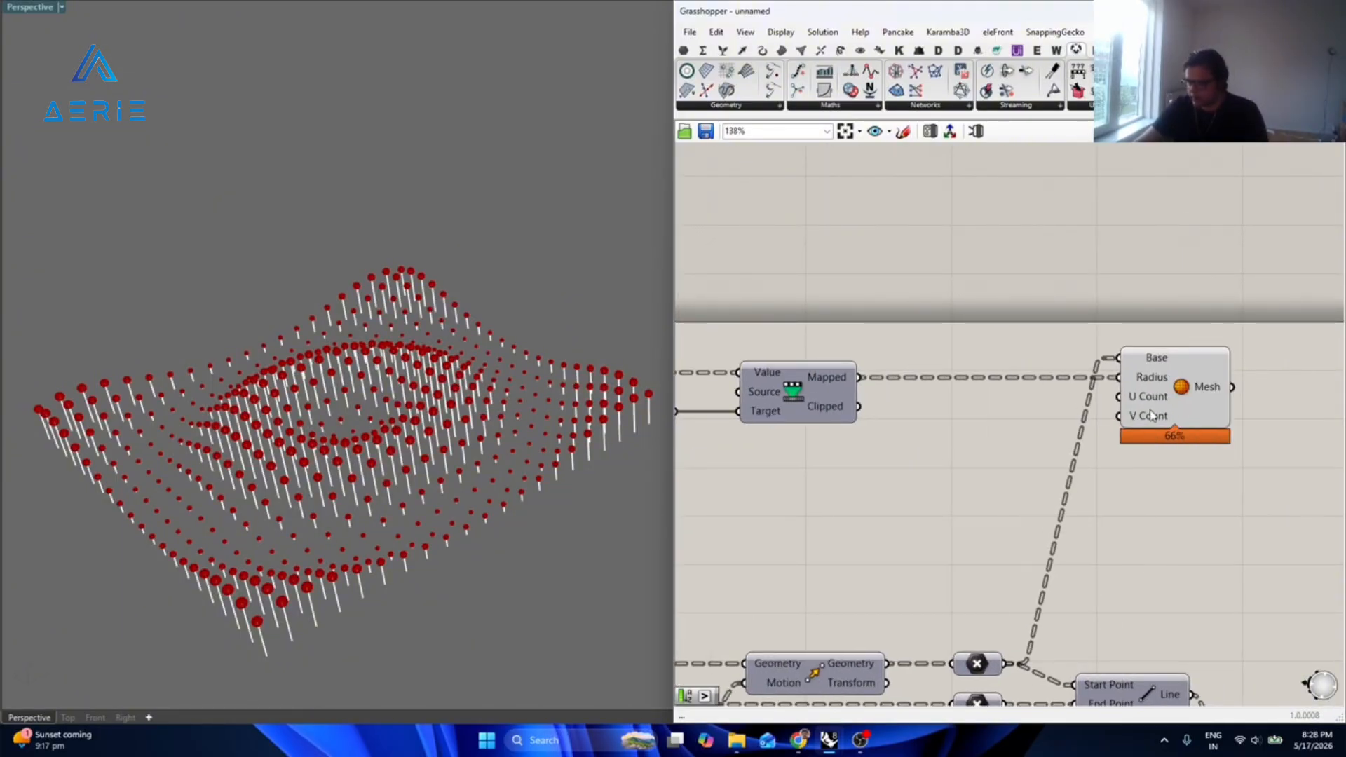
double_click(983, 455)
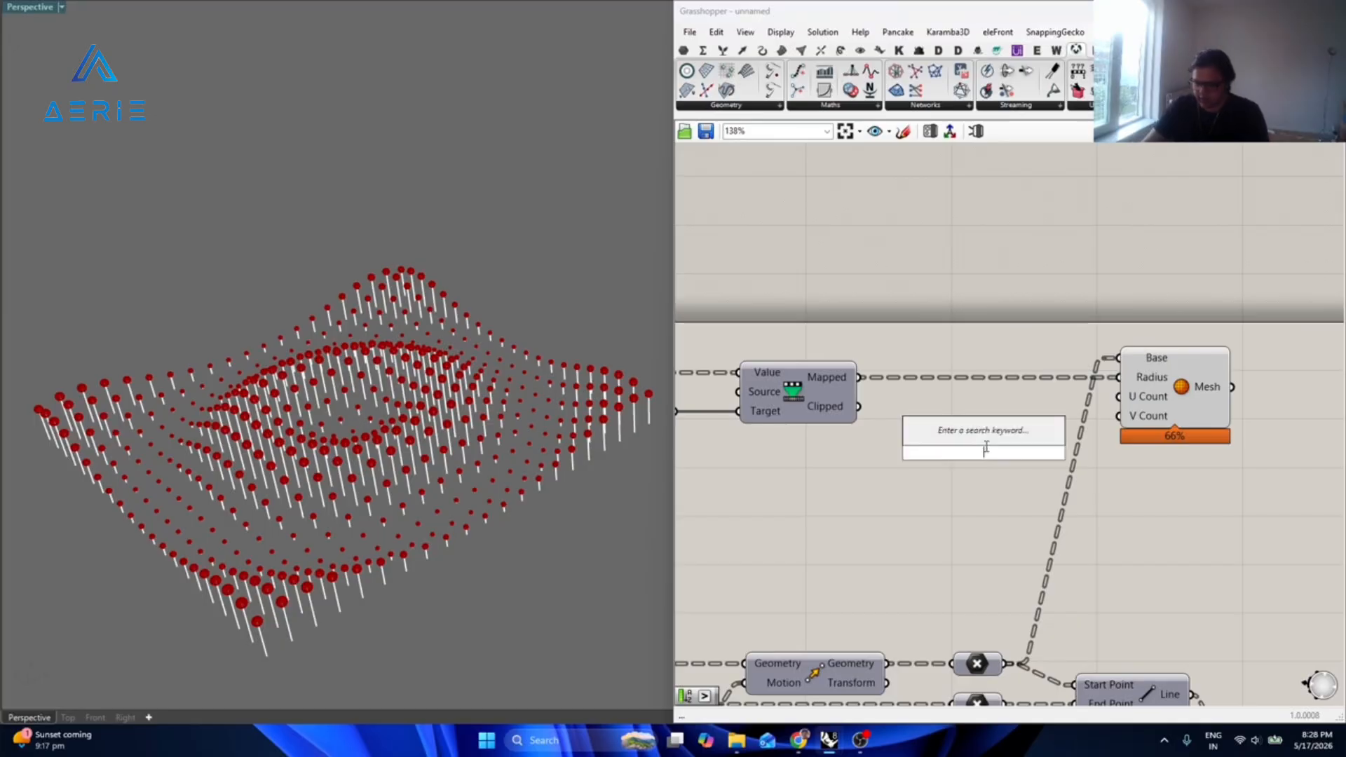
text(1<10)
key(Return)
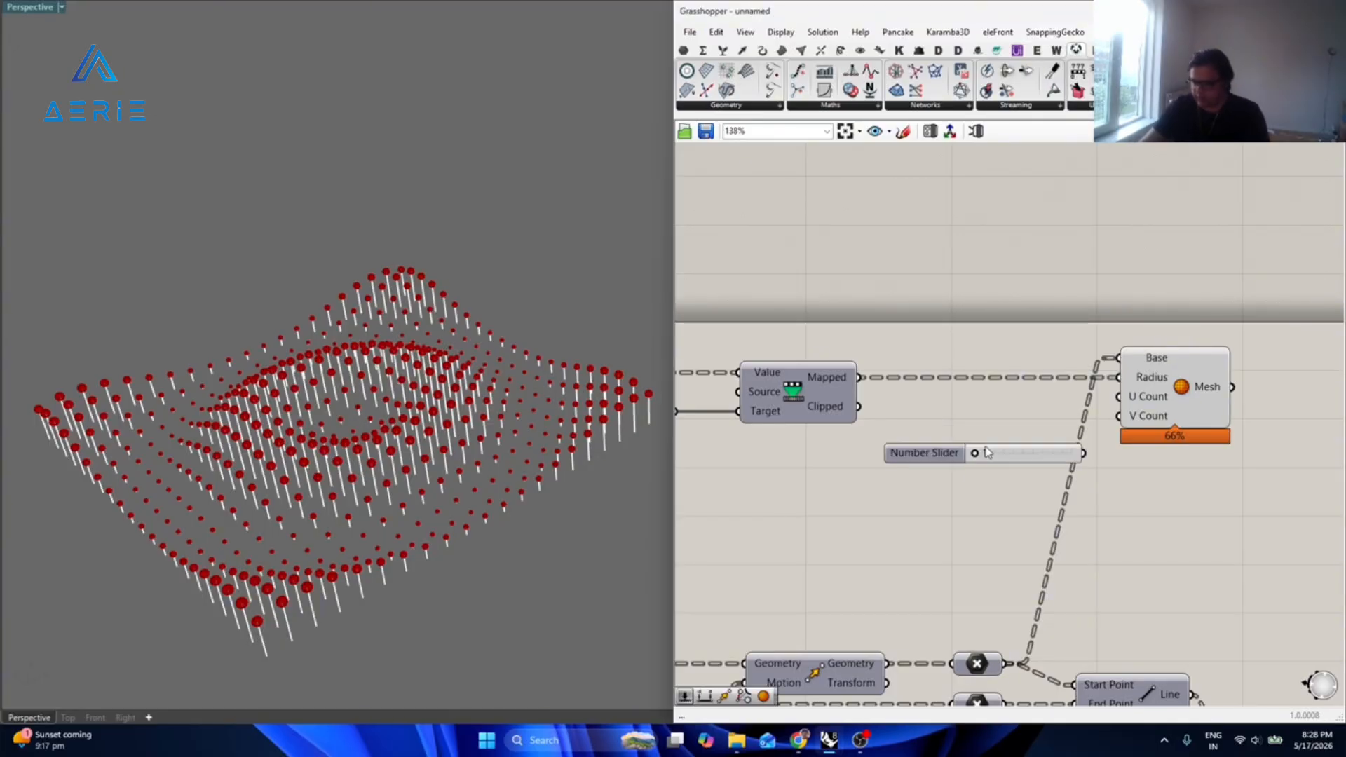
scroll(1002, 439, up, 2)
drag(1166, 408, 1090, 415)
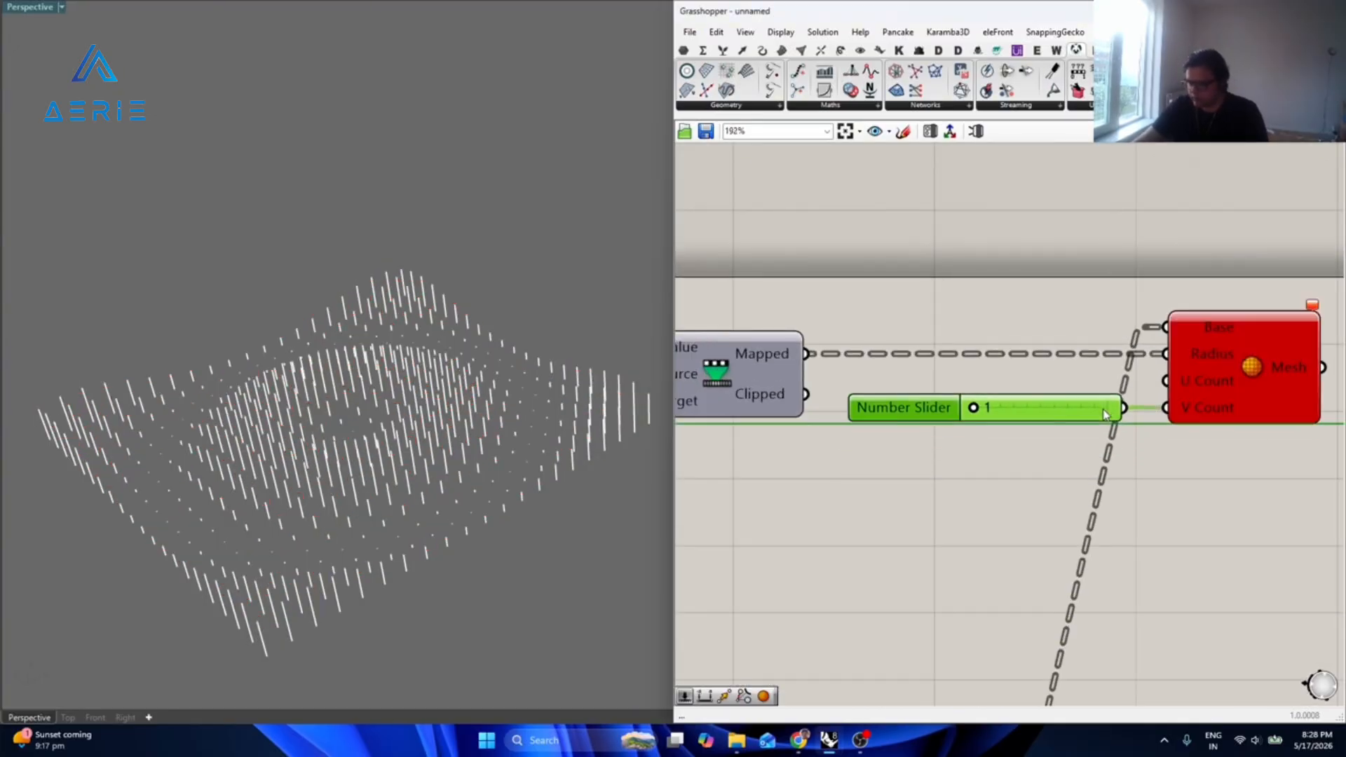
Set the V Count slider's minimum to 3 and its value to 12.
double_click(925, 419)
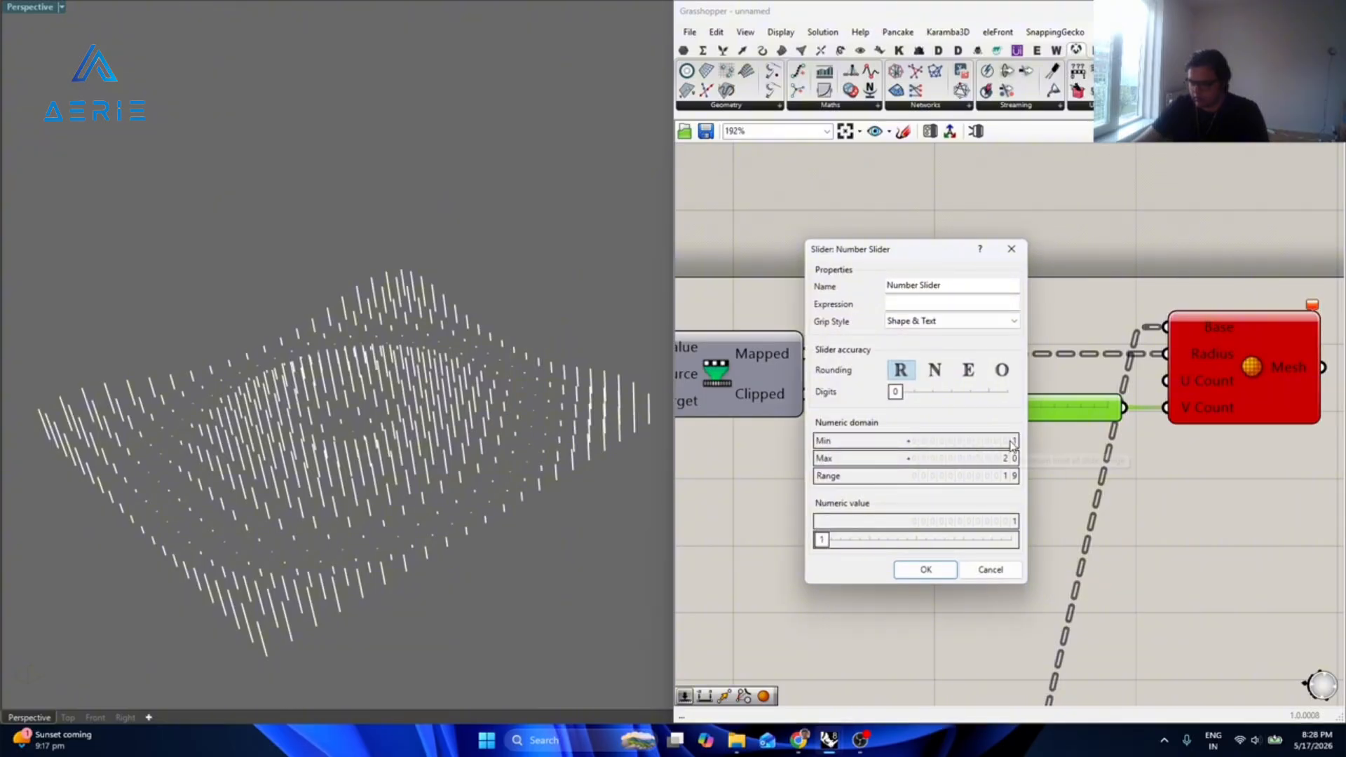
click(943, 571)
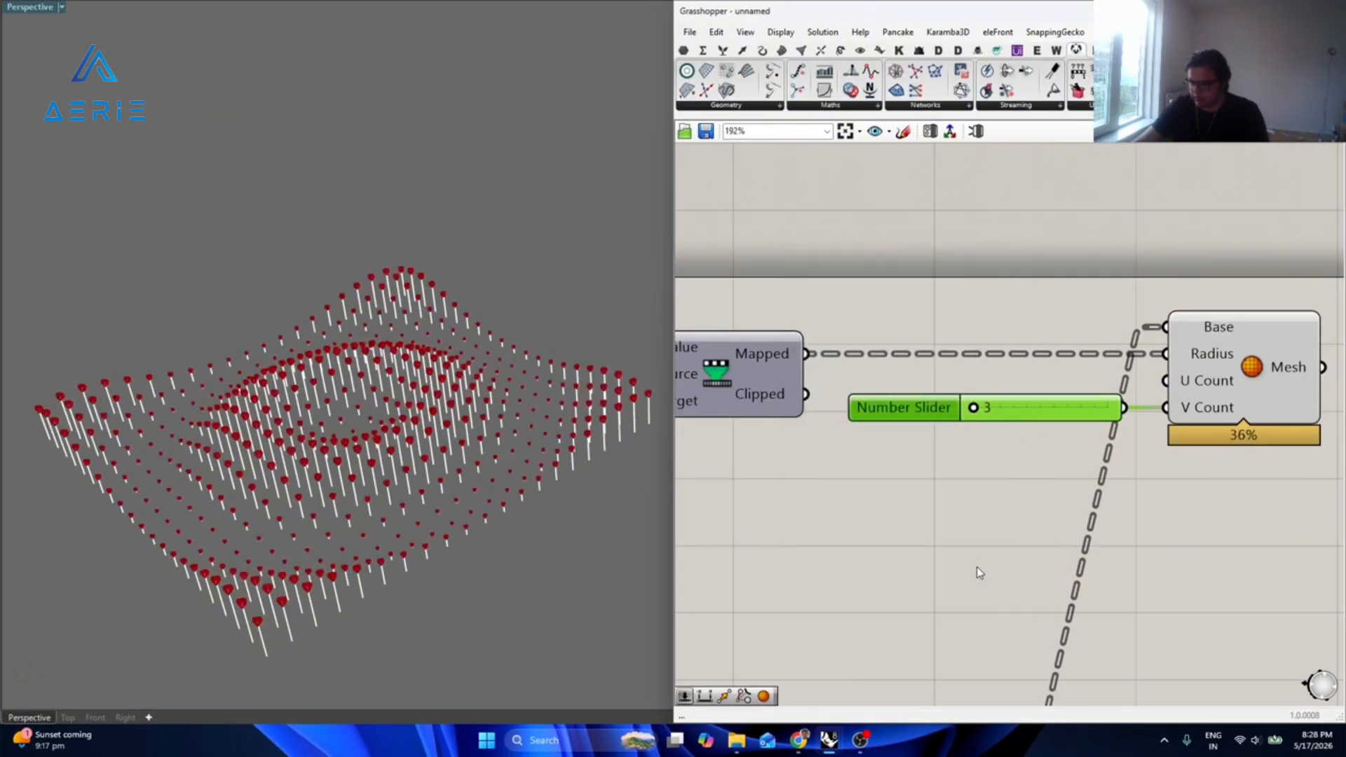
click(1022, 445)
double_click(1024, 407)
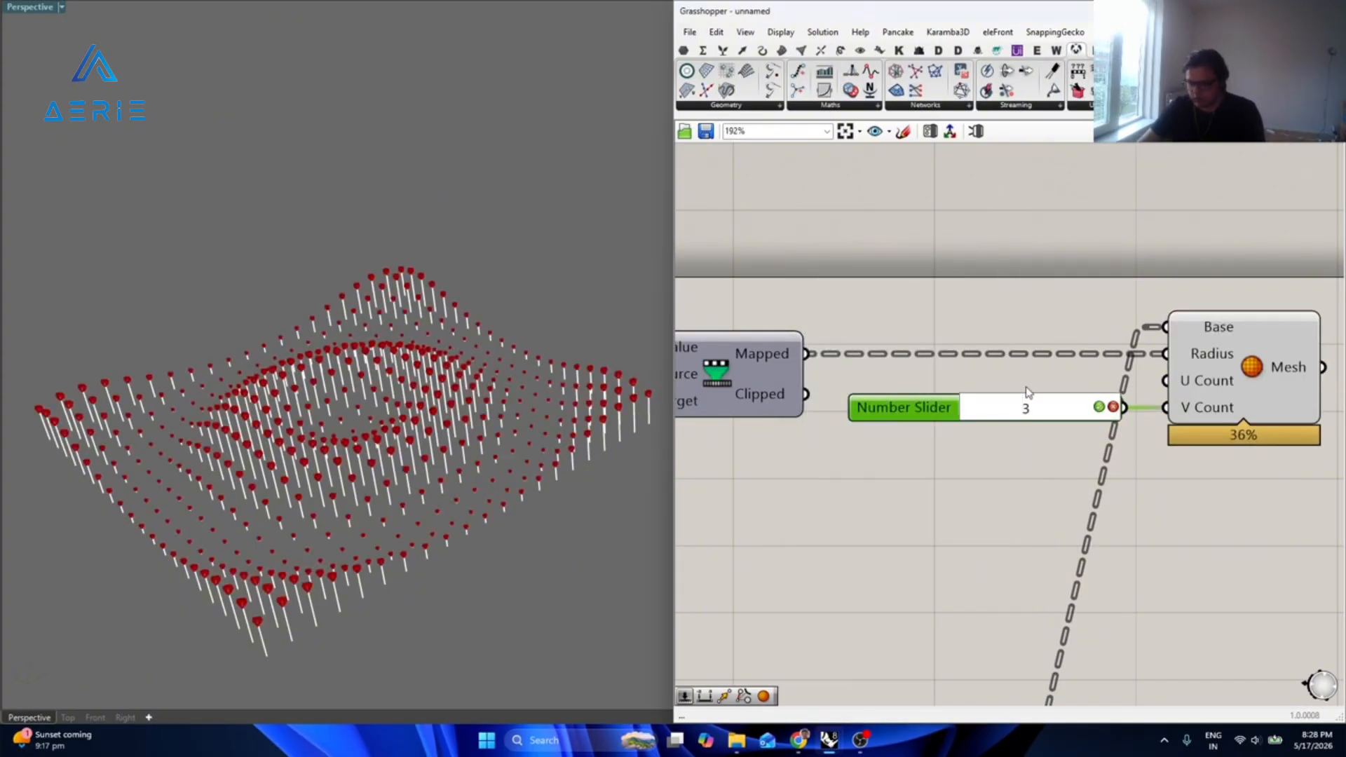
text(12)
key(Return)
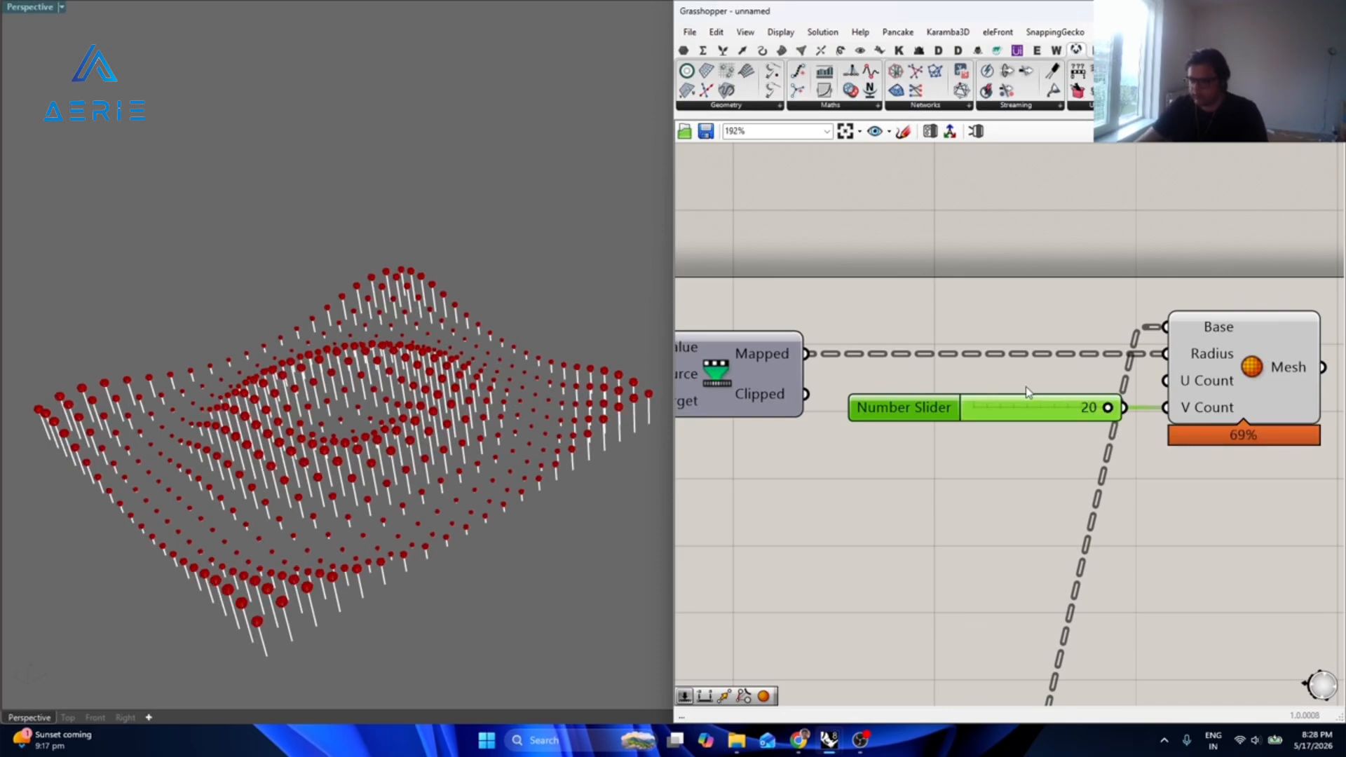
double_click(1027, 408)
text(12)
key(Return)
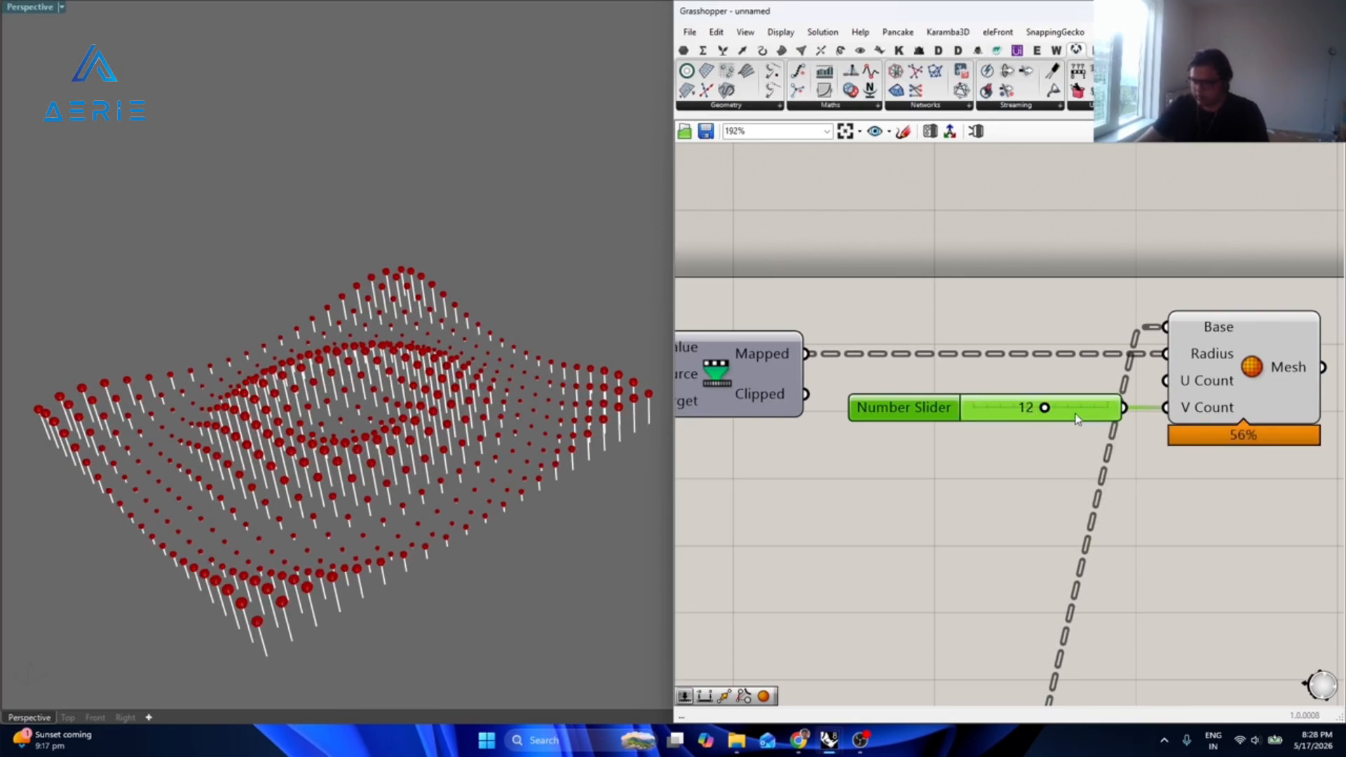
Duplicate the V Count slider, connect the copy to Mesh Sphere's U Count and set it to 8.
alt+drag(1035, 413, 1036, 387)
drag(1167, 382, 1124, 381)
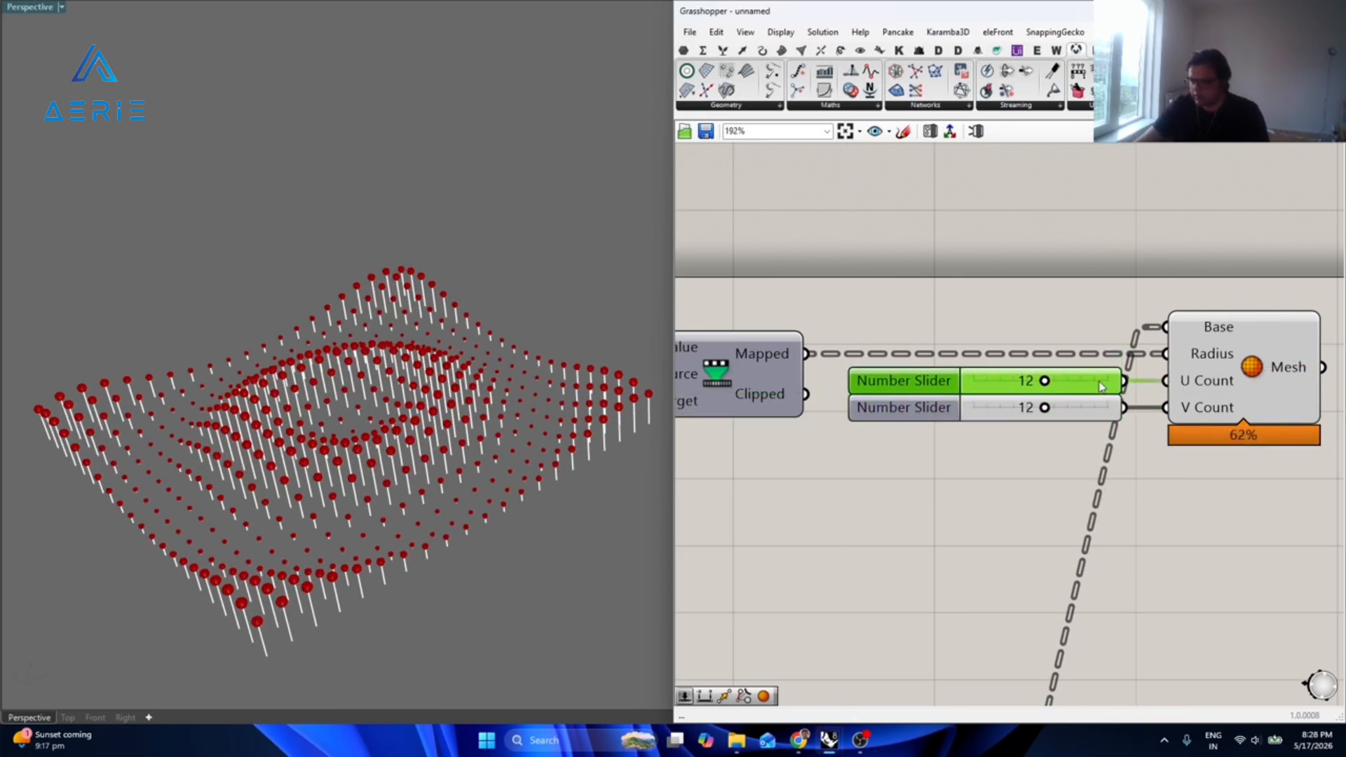
double_click(1025, 381)
text(8)
key(Return)
click(1025, 429)
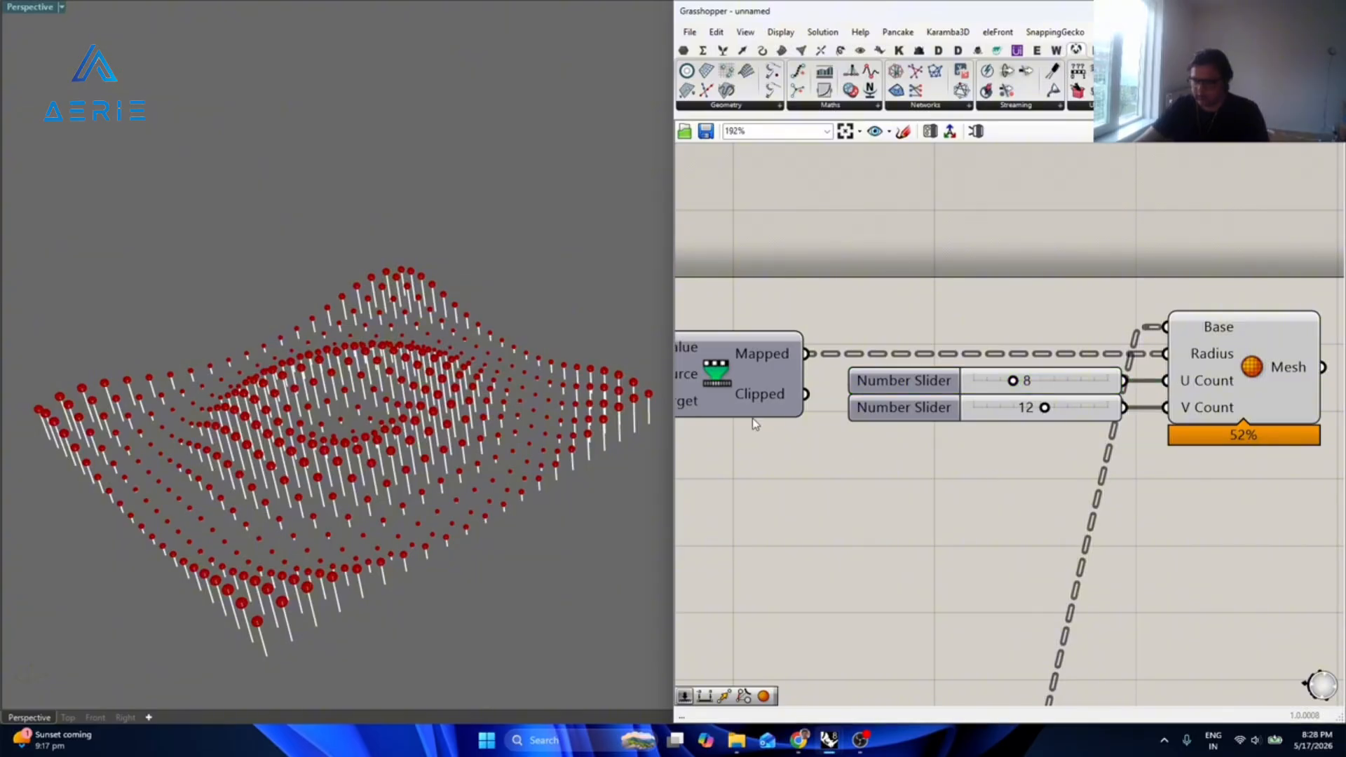
Examine the sphere meshes' size and smoothness up close in the Perspective view, with and without Mesh Sphere selected.
scroll(624, 406, up, 6)
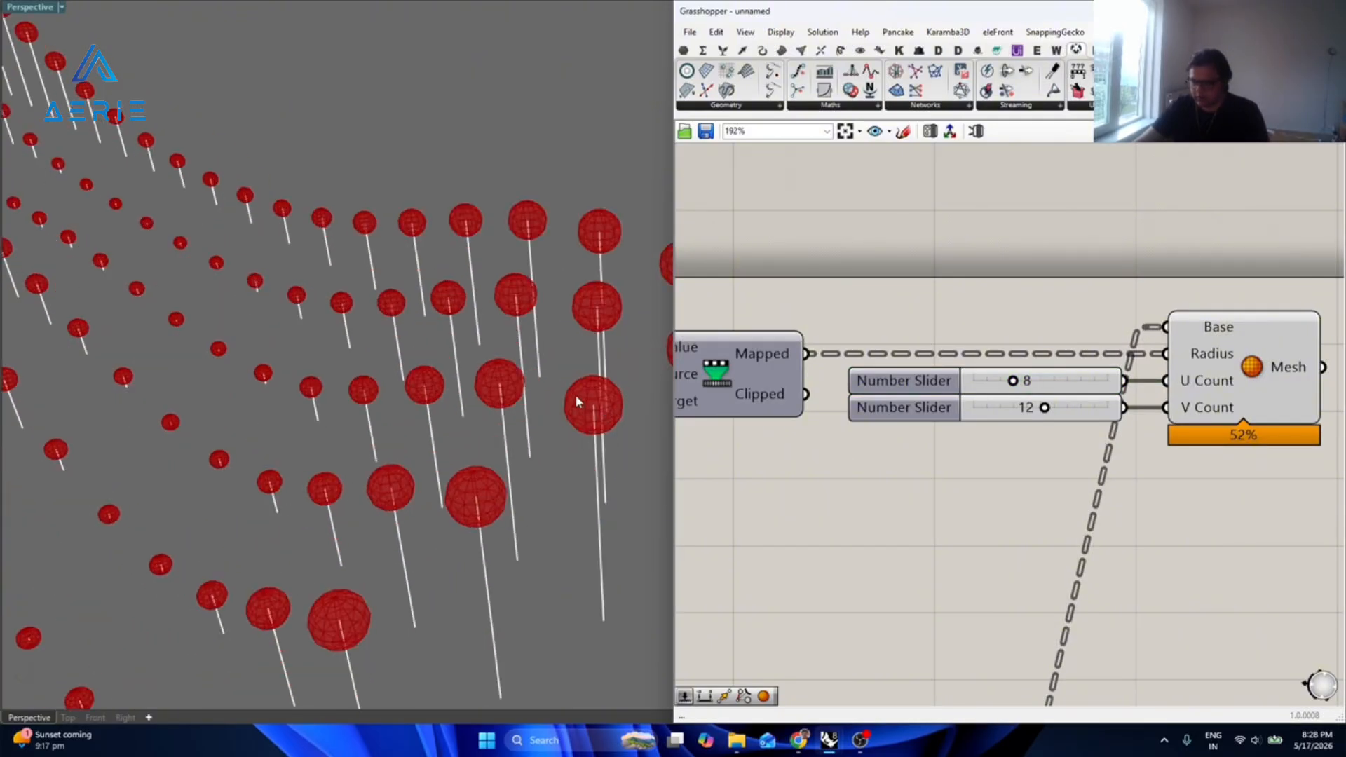
scroll(576, 401, down, 6)
scroll(600, 435, up, 5)
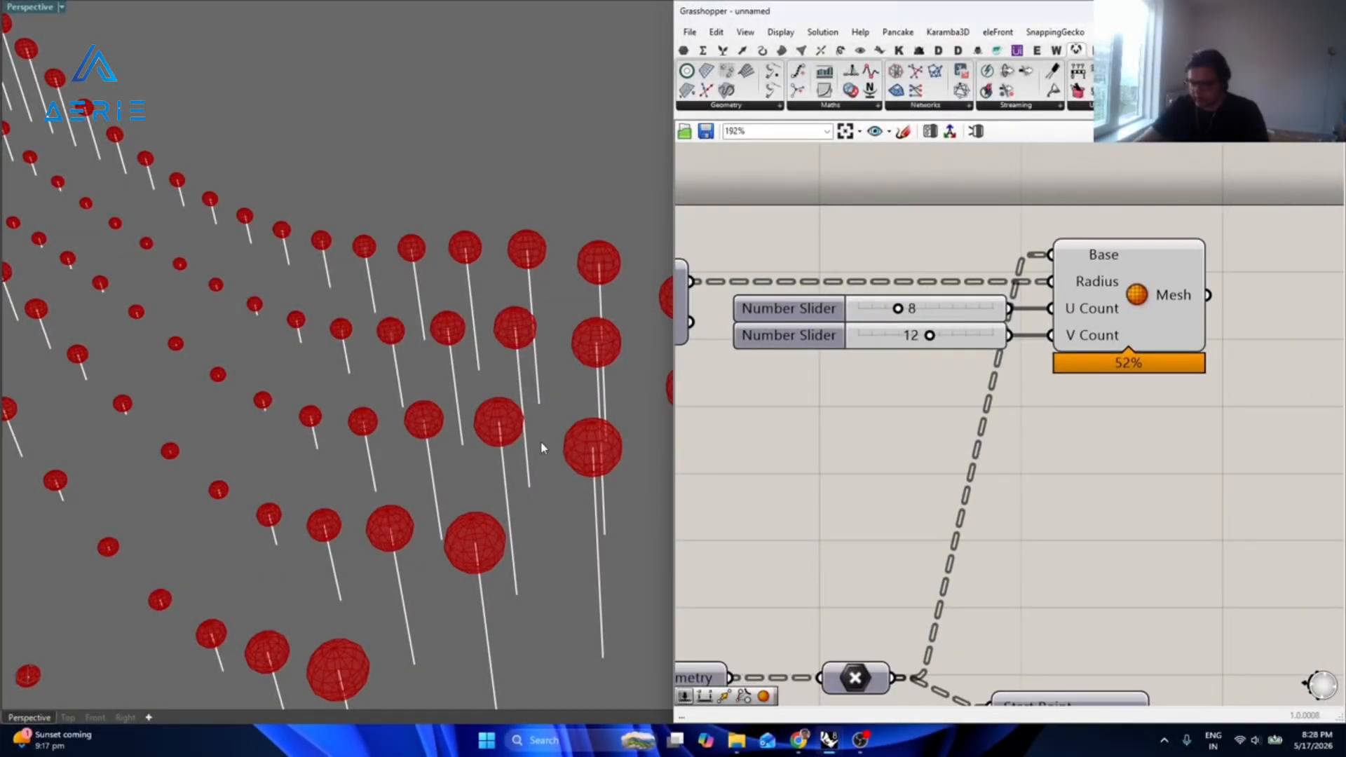
scroll(589, 457, up, 5)
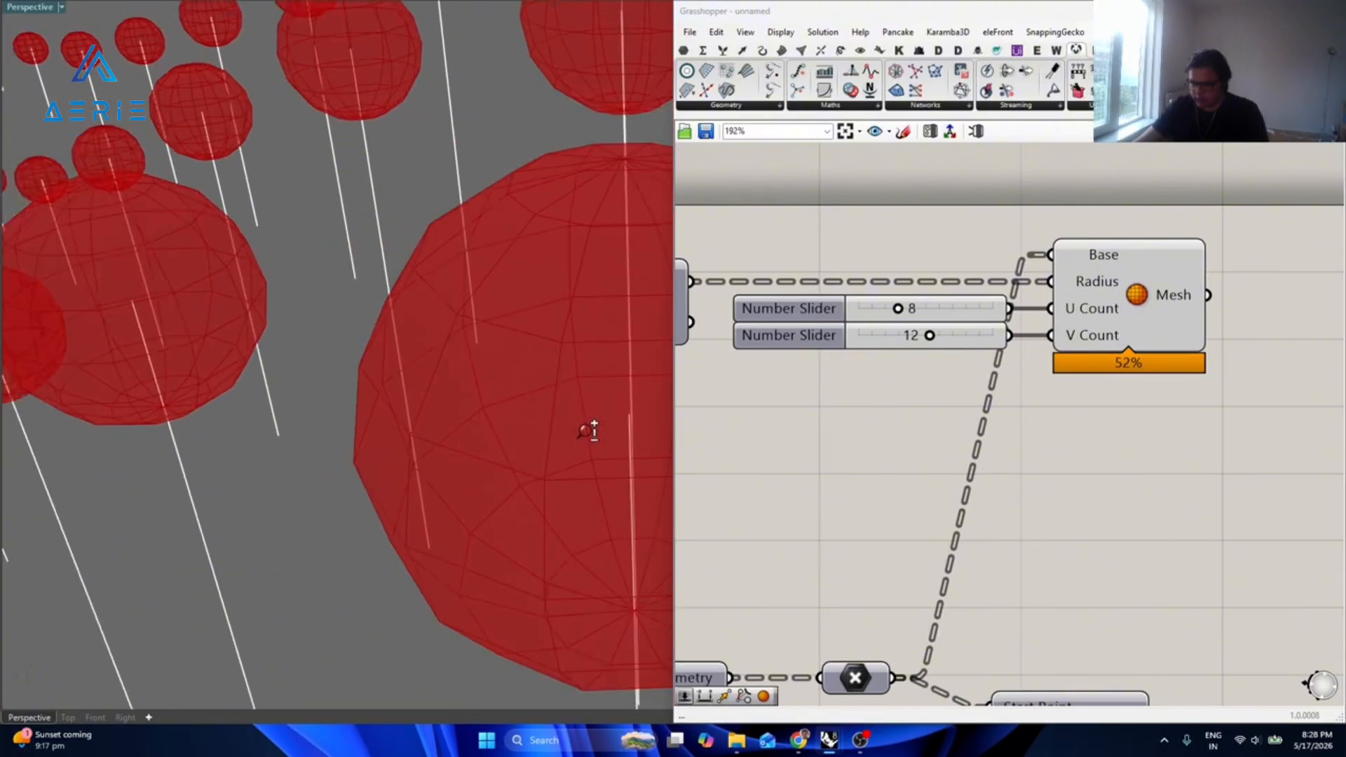
scroll(589, 441, down, 5)
scroll(588, 449, down, 5)
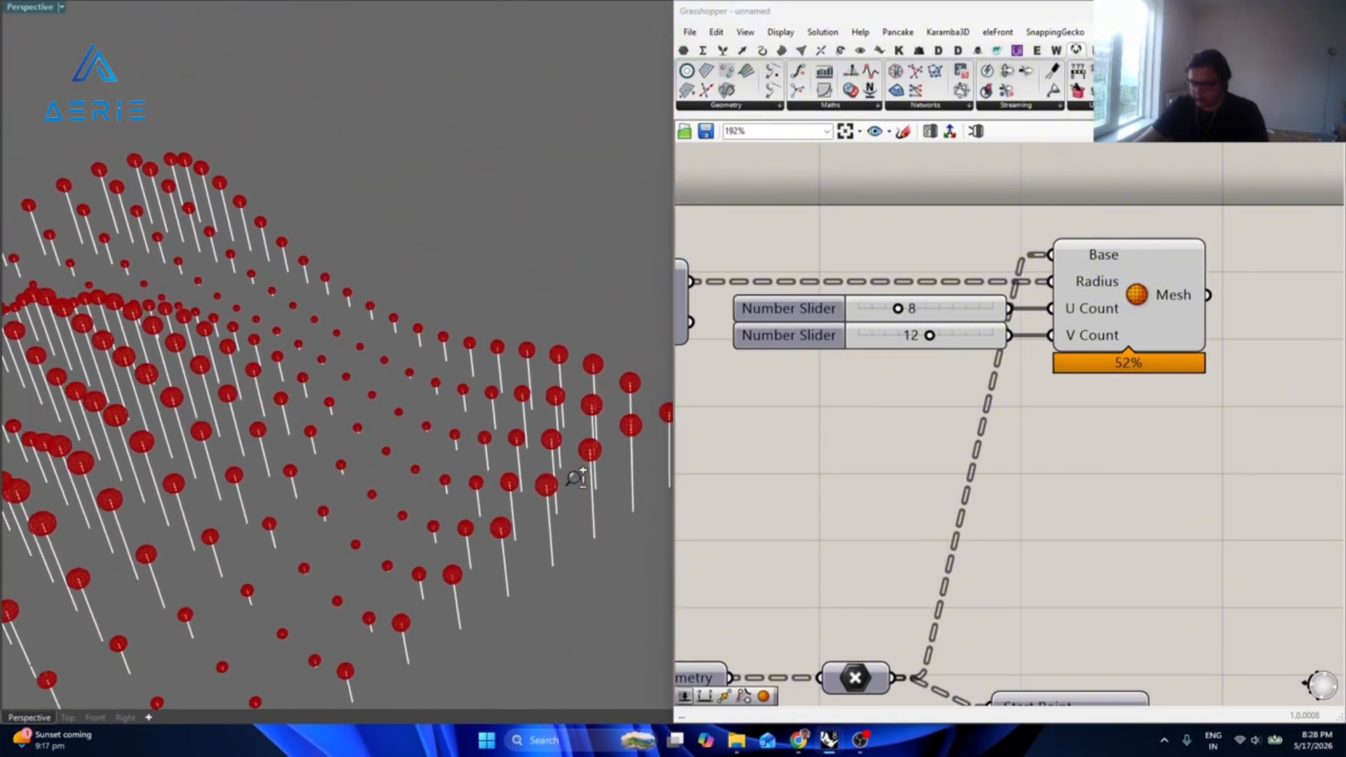
click(1111, 283)
scroll(514, 399, down, 4)
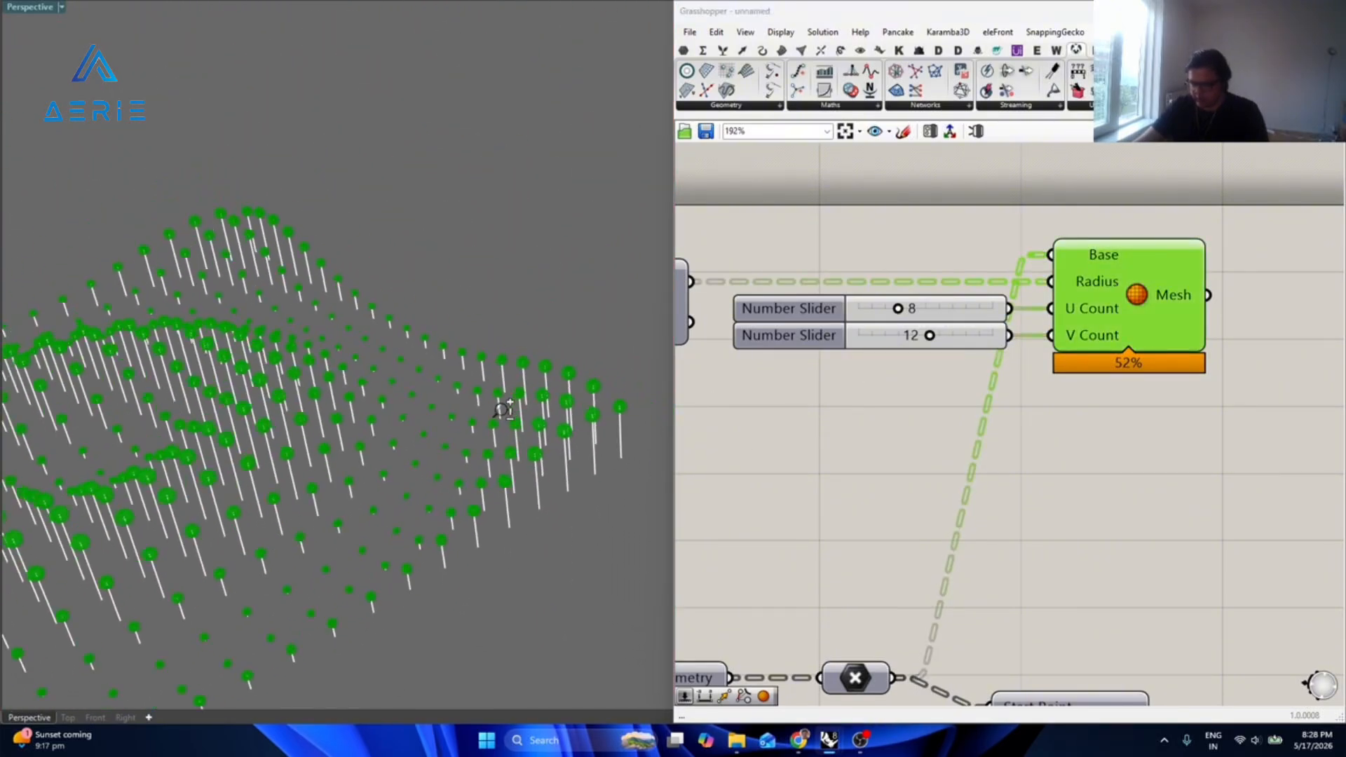
scroll(513, 398, up, 5)
scroll(567, 487, up, 6)
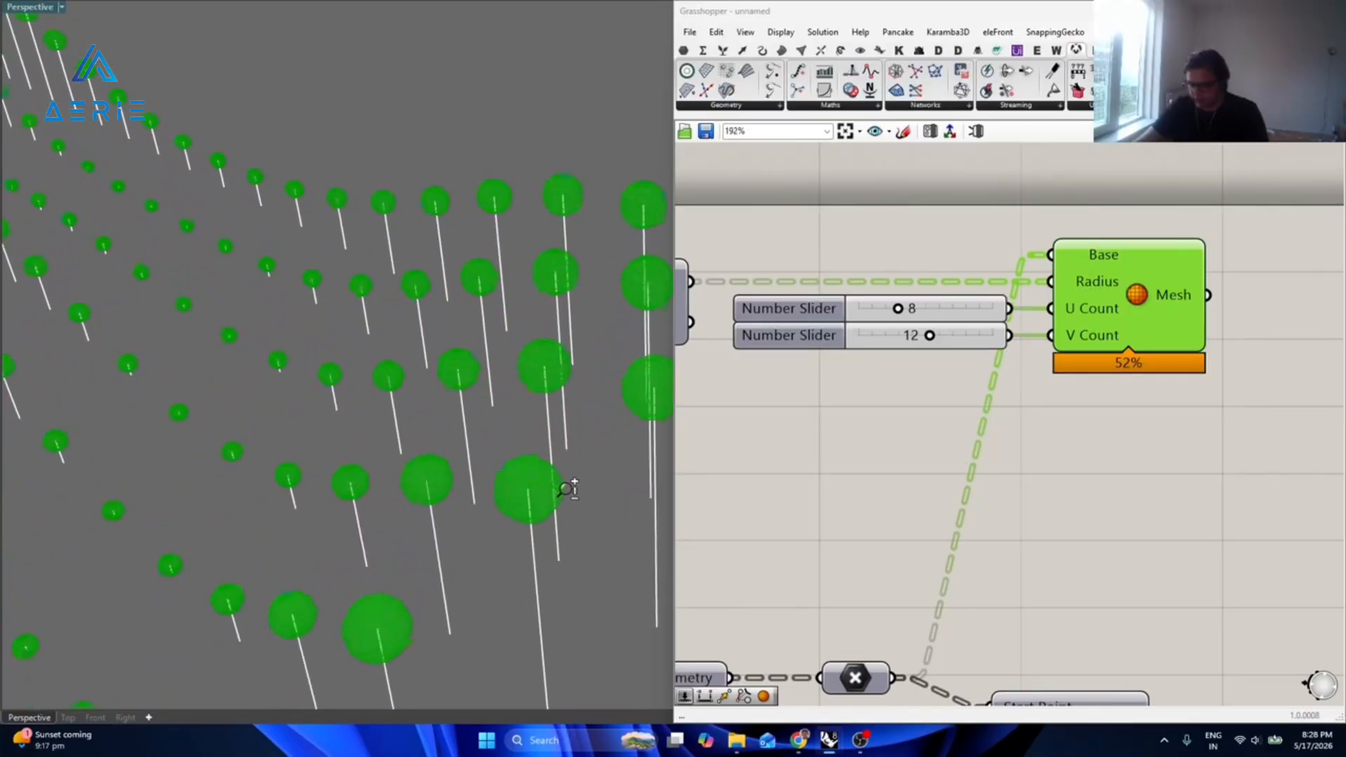
scroll(571, 475, down, 3)
scroll(573, 477, down, 10)
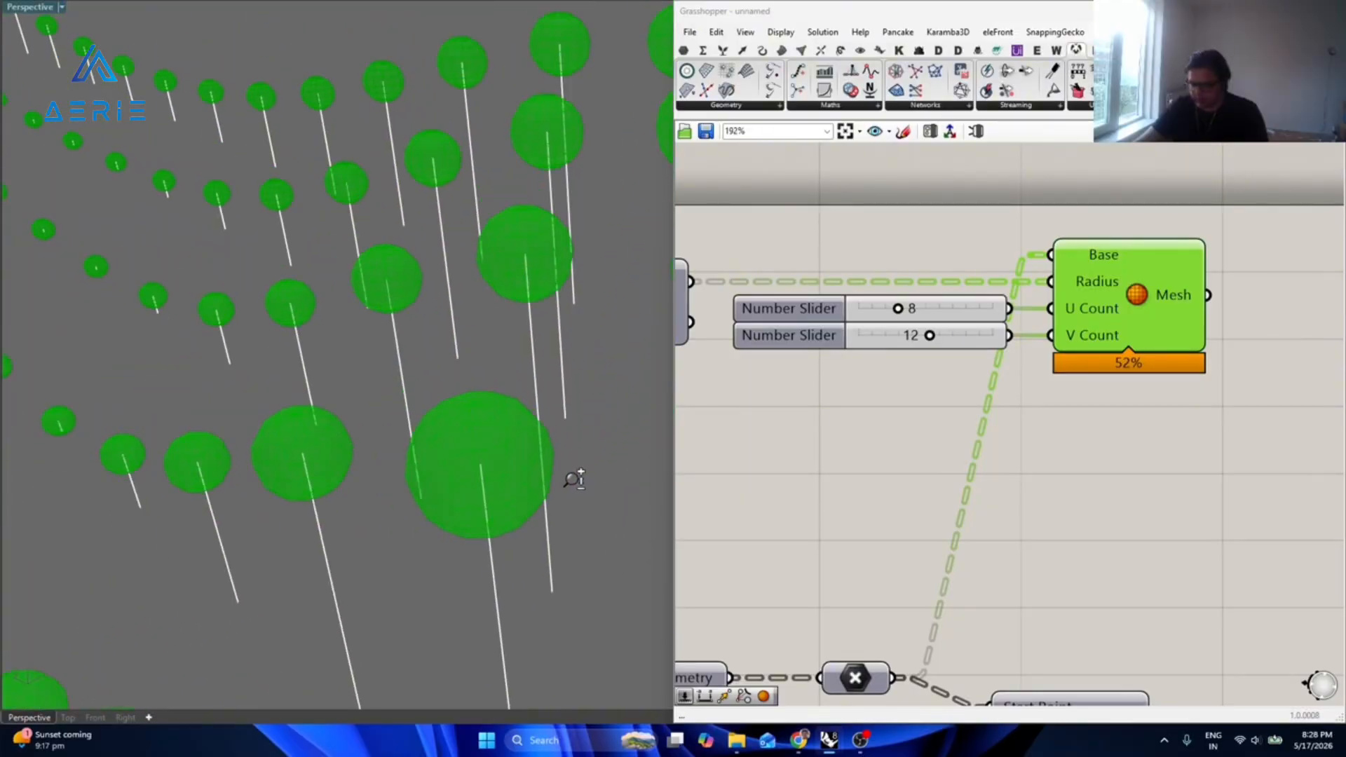
scroll(538, 533, down, 8)
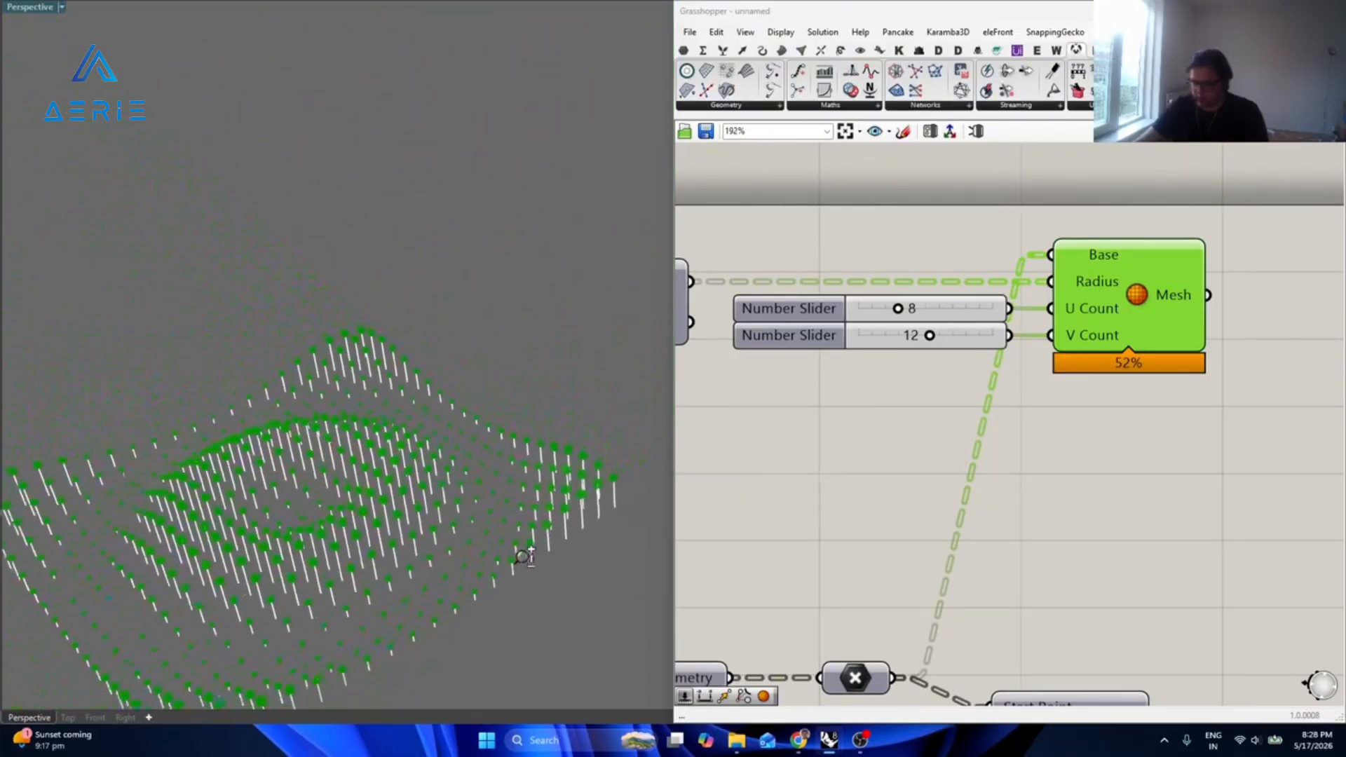
click(1168, 484)
Add a Gradient component below Mesh Sphere.
right_drag(1169, 488, 1120, 477)
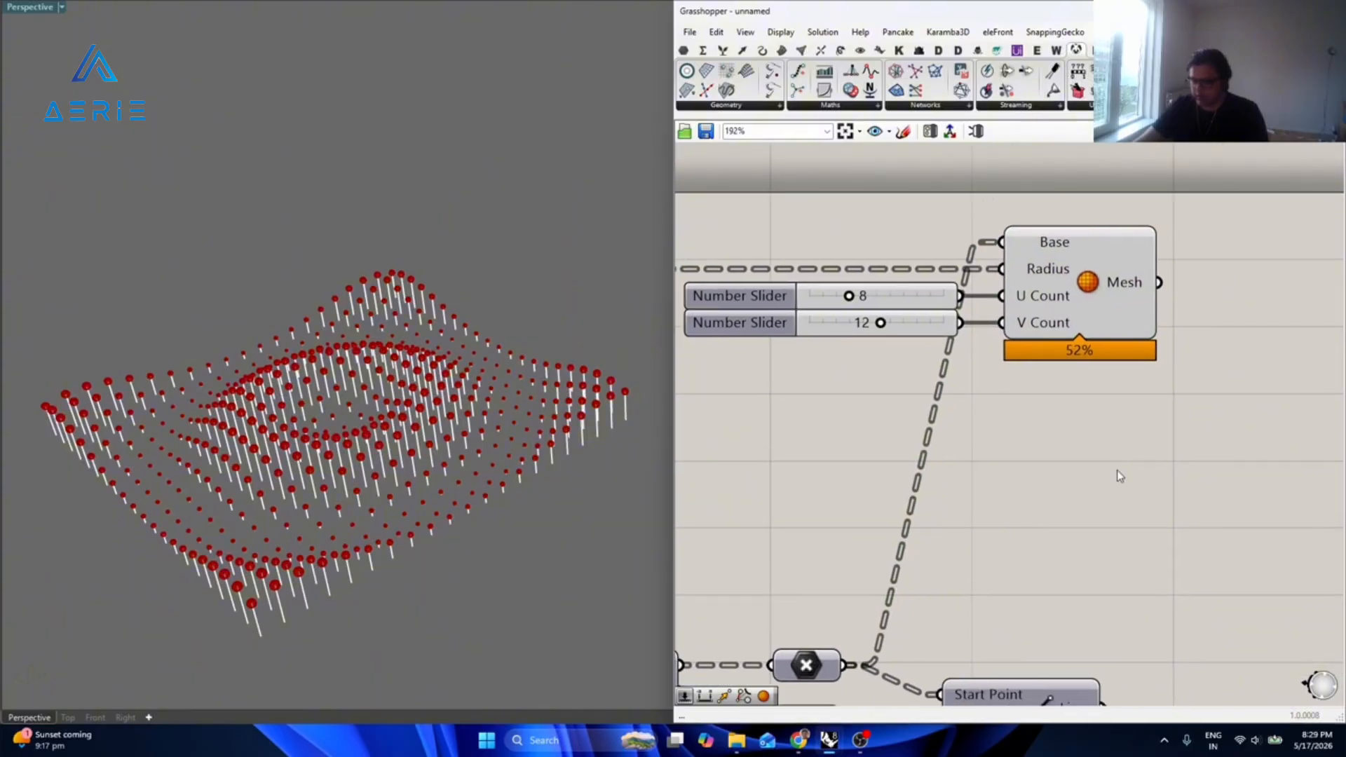
double_click(1120, 477)
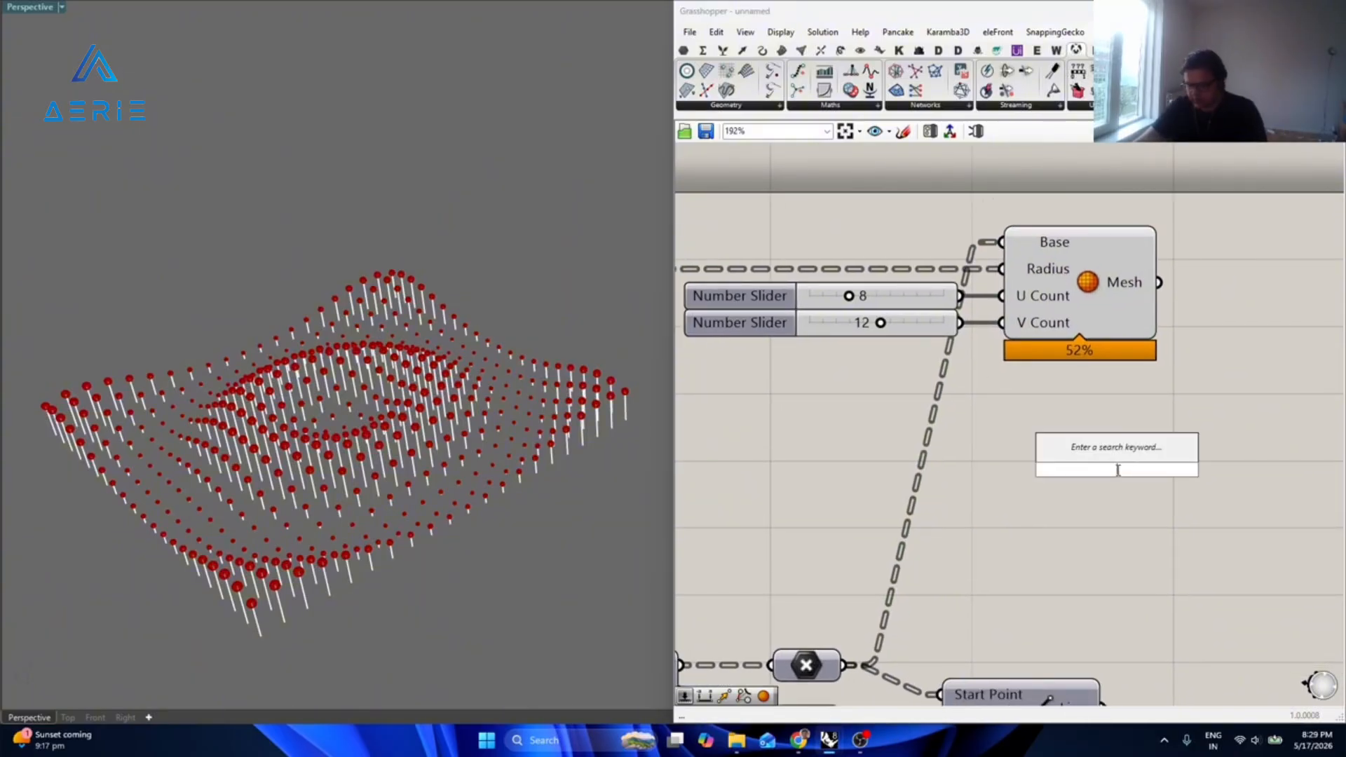
text(gradient)
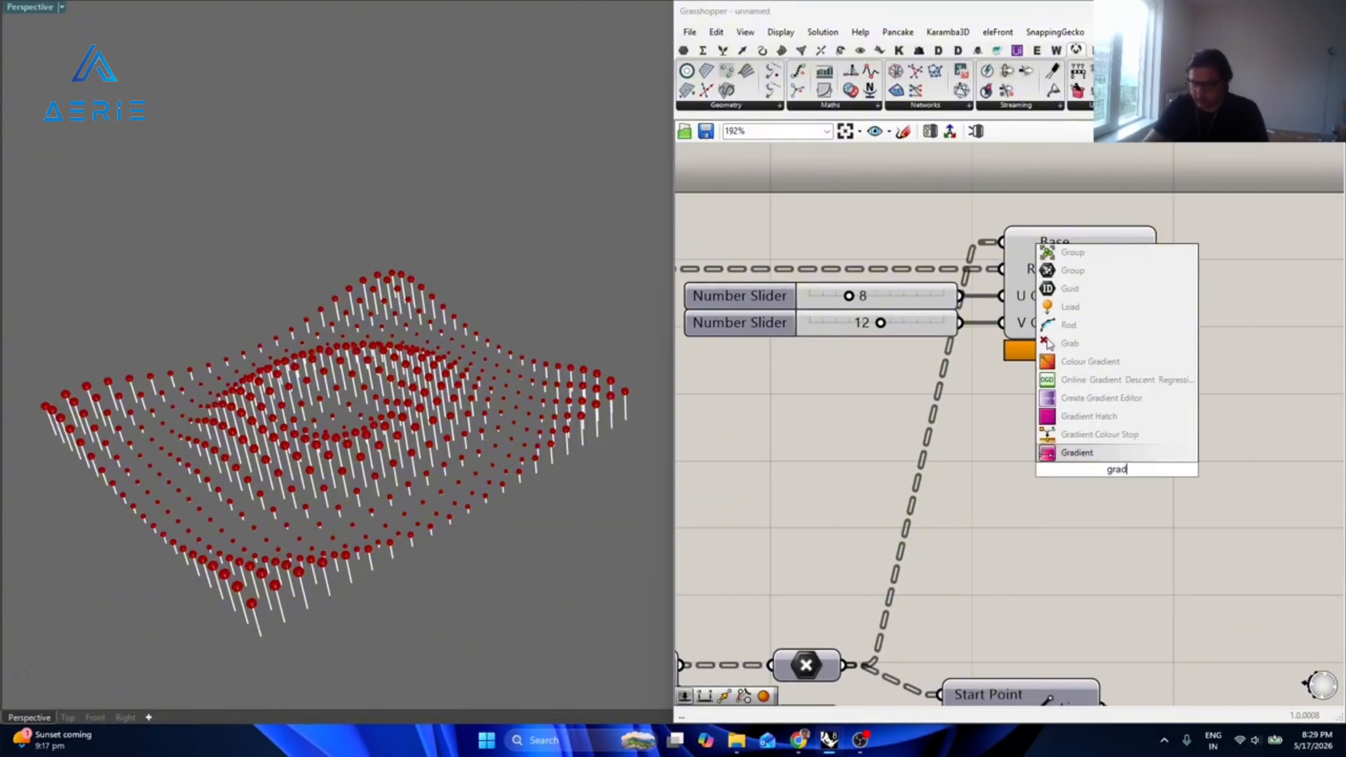
key(Return)
right_drag(1120, 477, 966, 434)
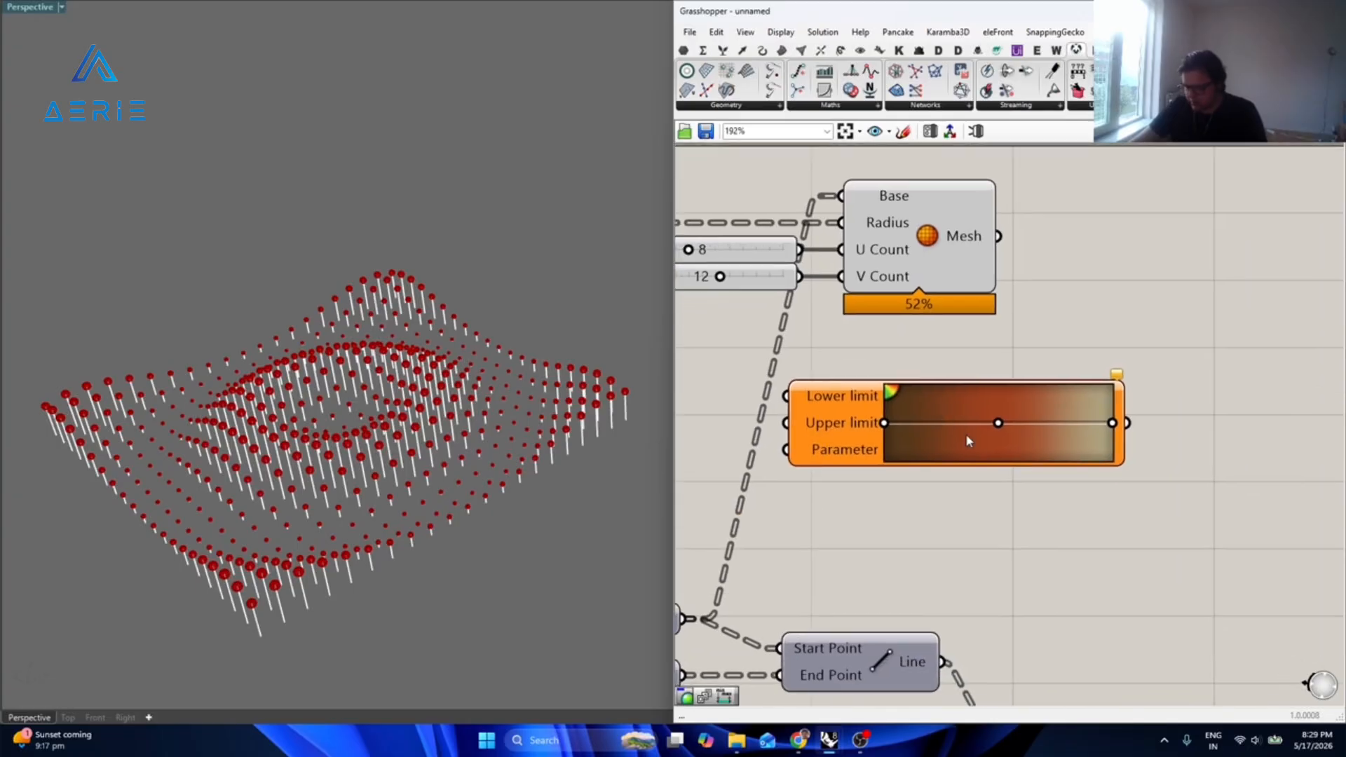
Try the green-to-yellow colour preset on the Gradient component.
right_click(965, 433)
mouse_move(1085, 523)
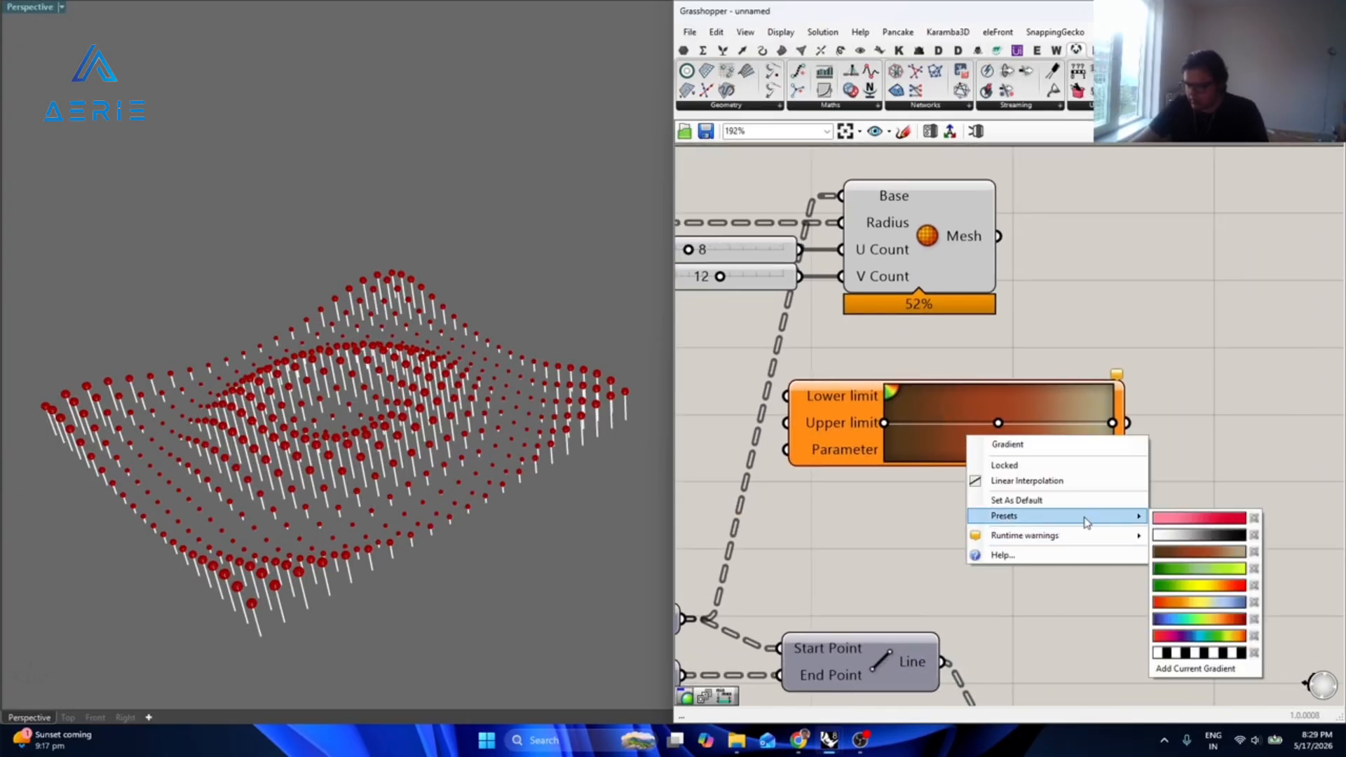
click(1216, 569)
Apply the pink-to-red colour preset to the Gradient component.
right_click(1003, 448)
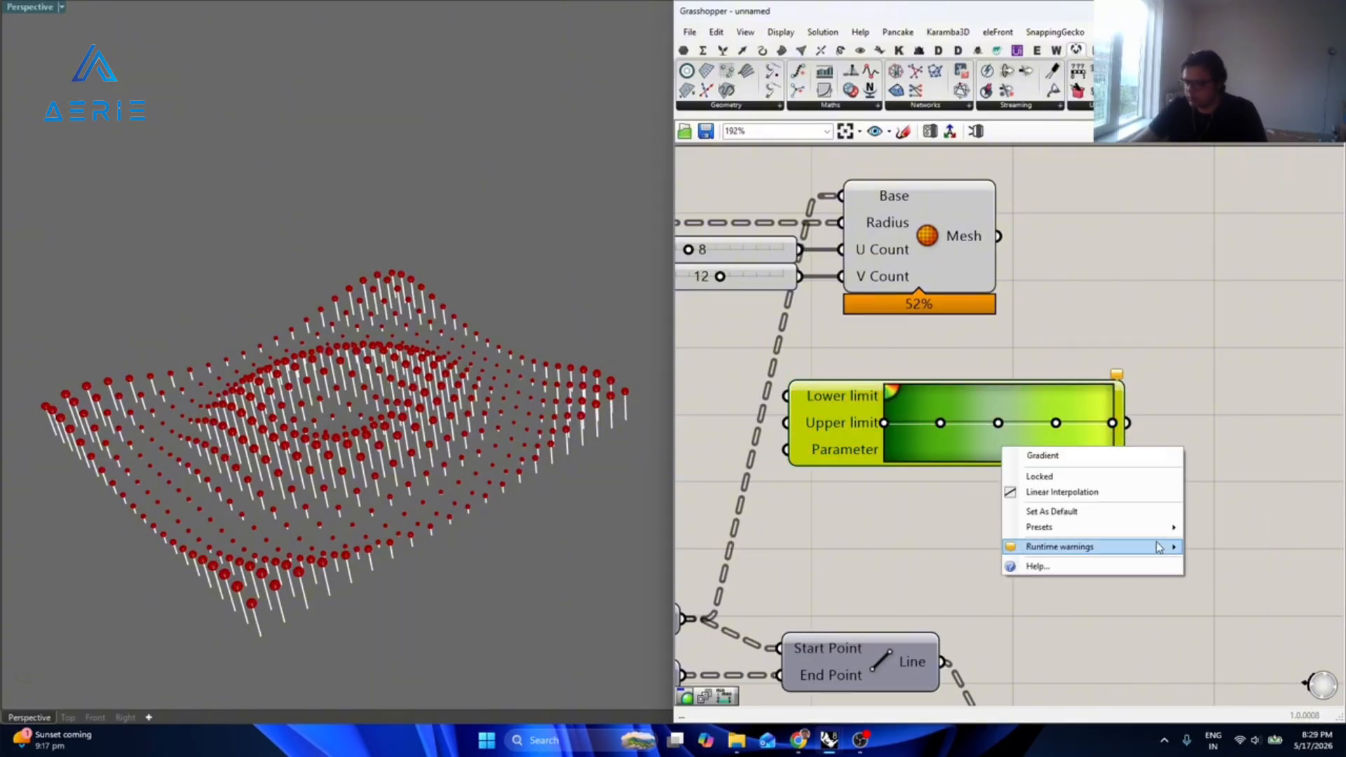
mouse_move(1094, 528)
click(1217, 536)
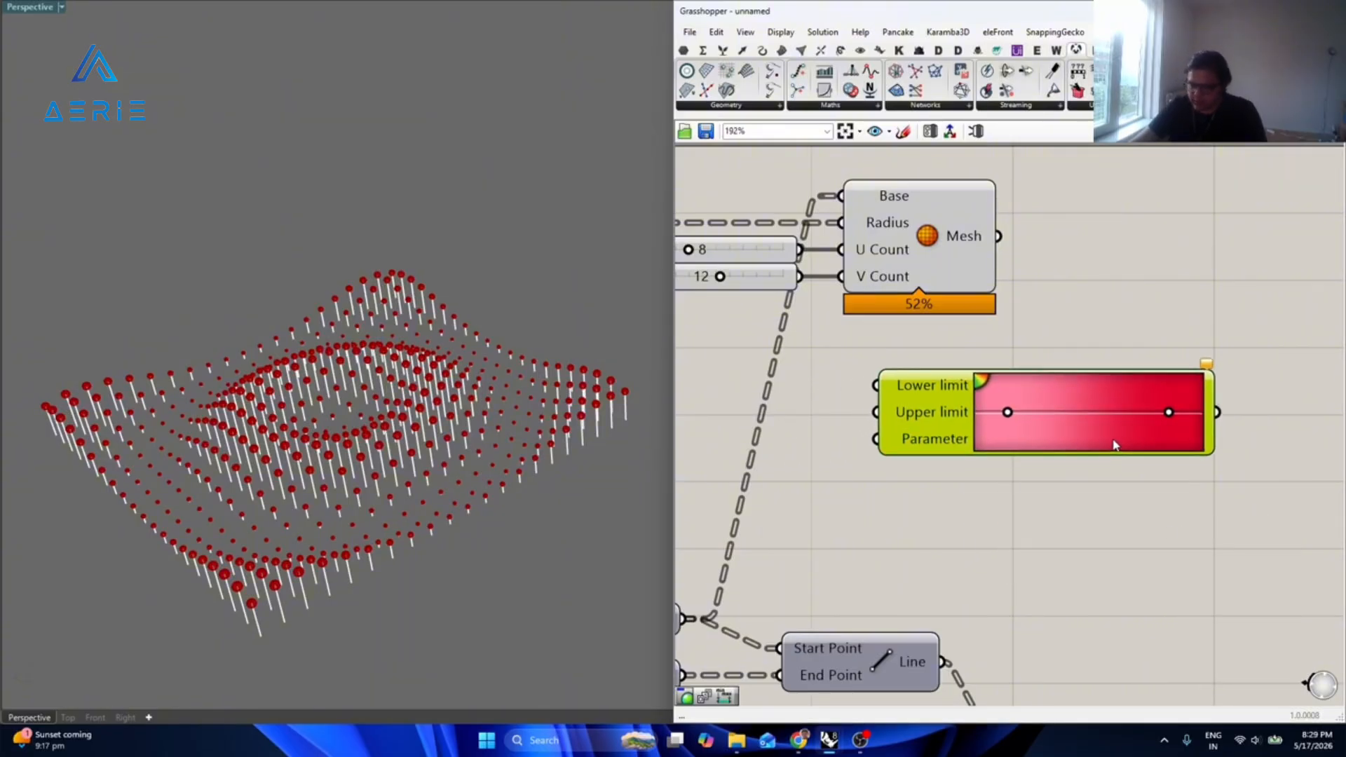
click(1035, 506)
Place the Gradient above Mesh Sphere and connect the radius remap's Mapped output to its Parameter input.
scroll(1042, 364, down, 3)
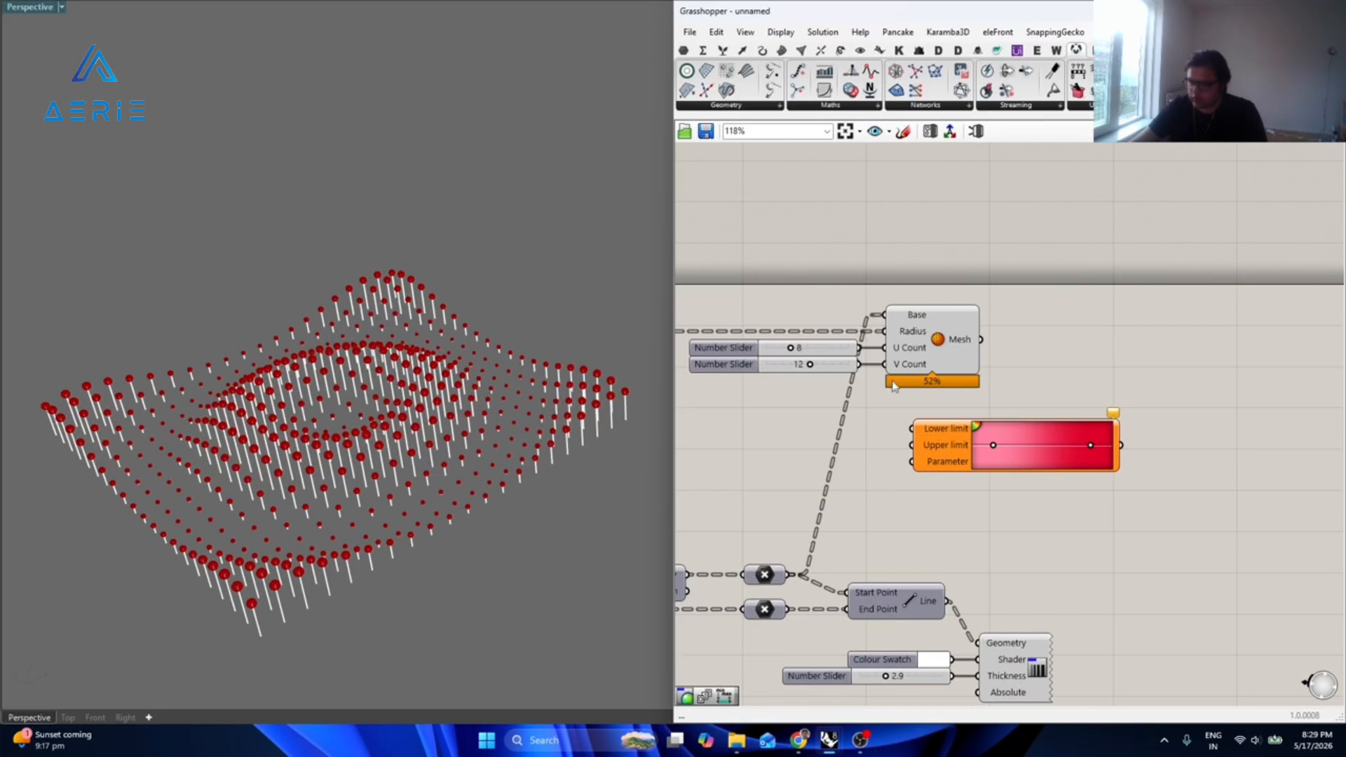
right_drag(894, 386, 1130, 392)
scroll(1131, 390, down, 1)
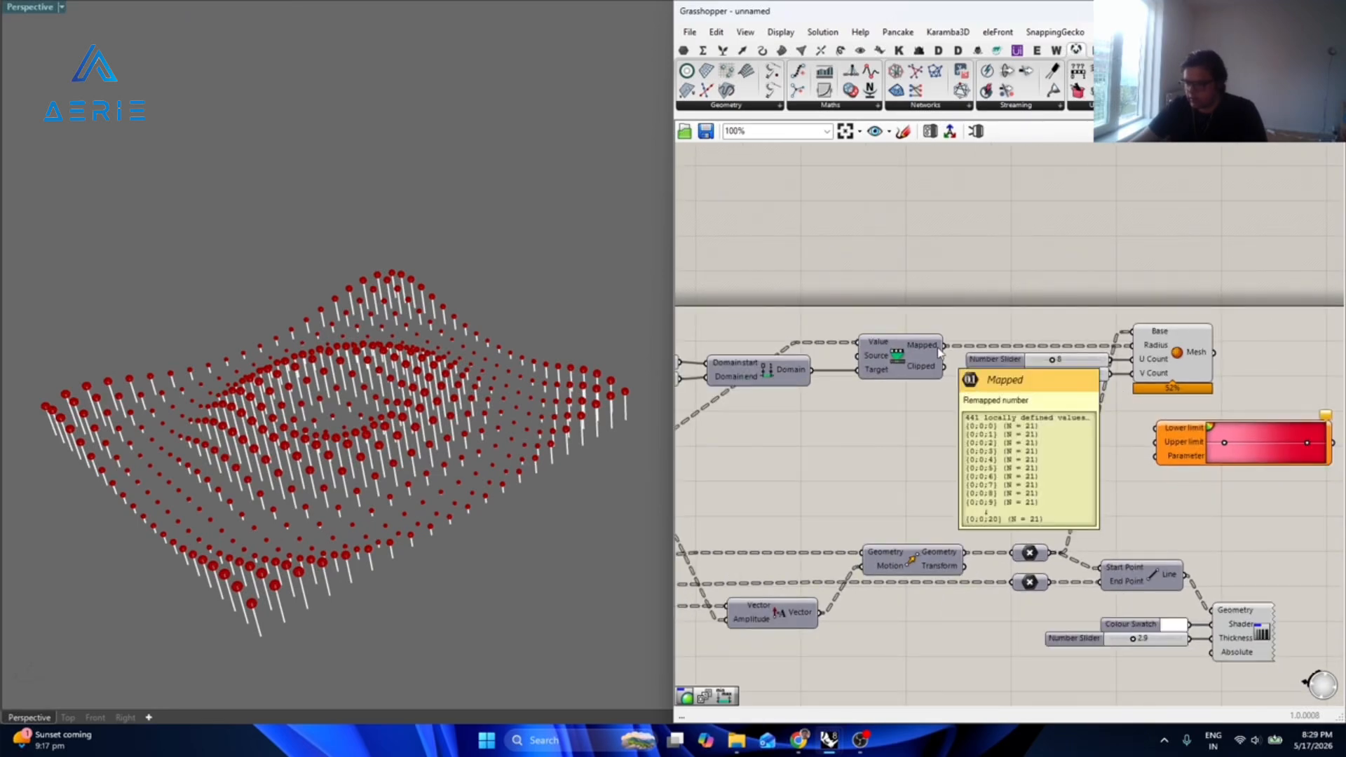
drag(1088, 457, 1039, 277)
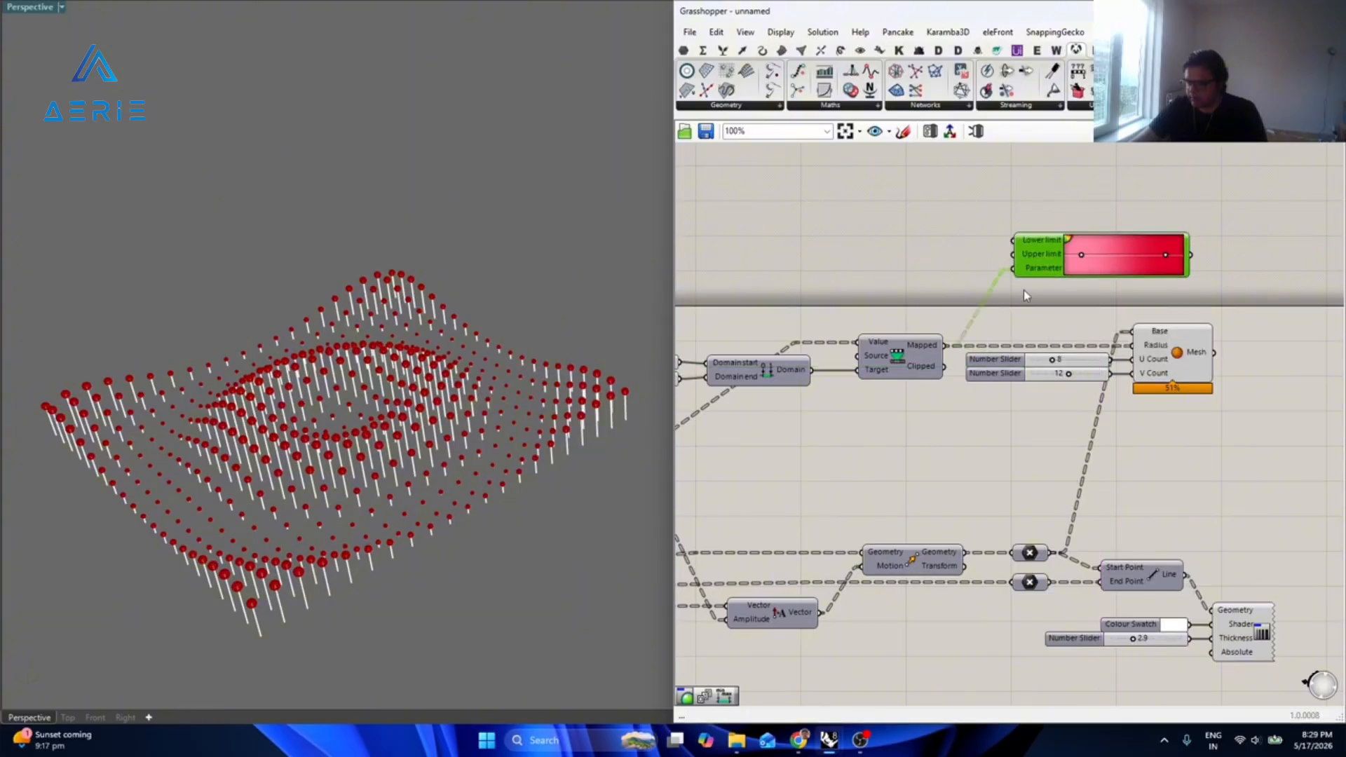
right_drag(982, 270, 999, 339)
double_click(955, 319)
text(bounds)
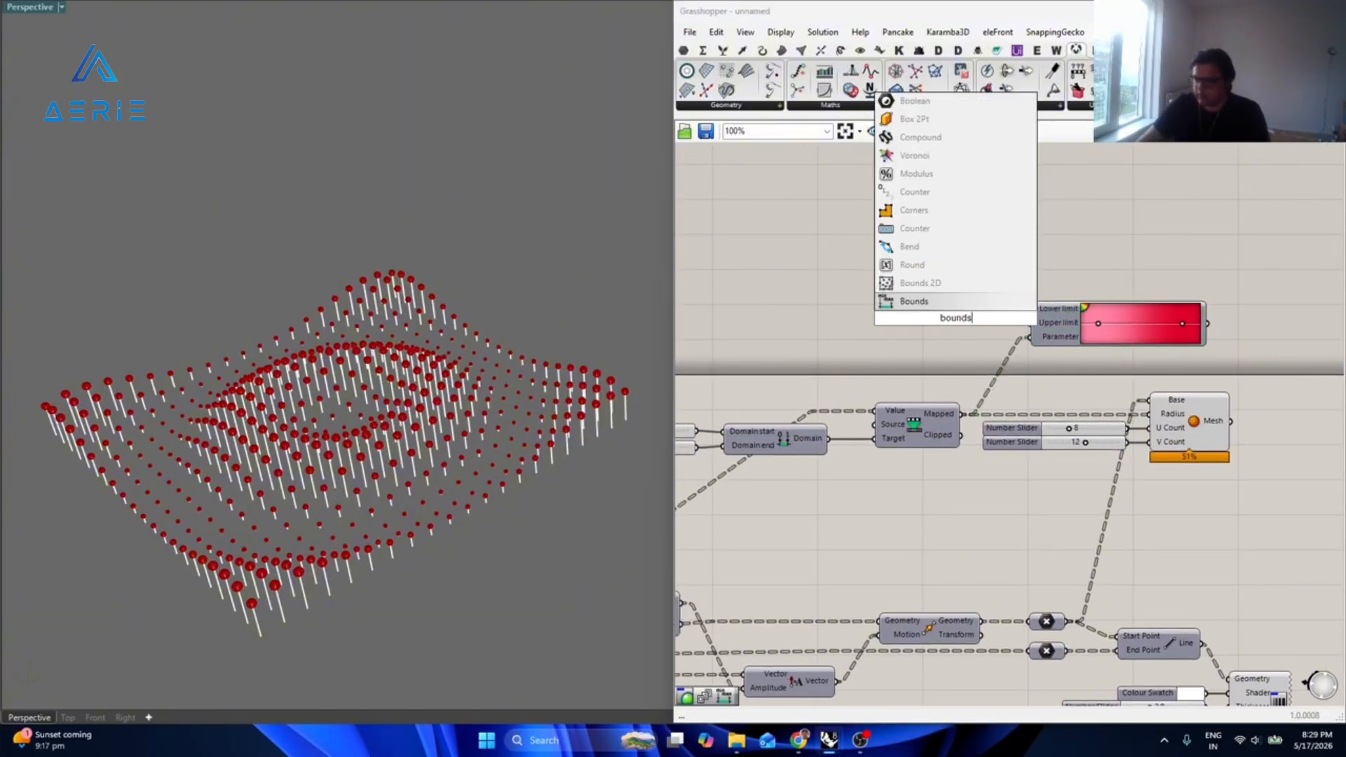
key(Return)
scroll(955, 323, down, 2)
right_drag(954, 322, 1289, 272)
right_drag(1082, 436, 963, 460)
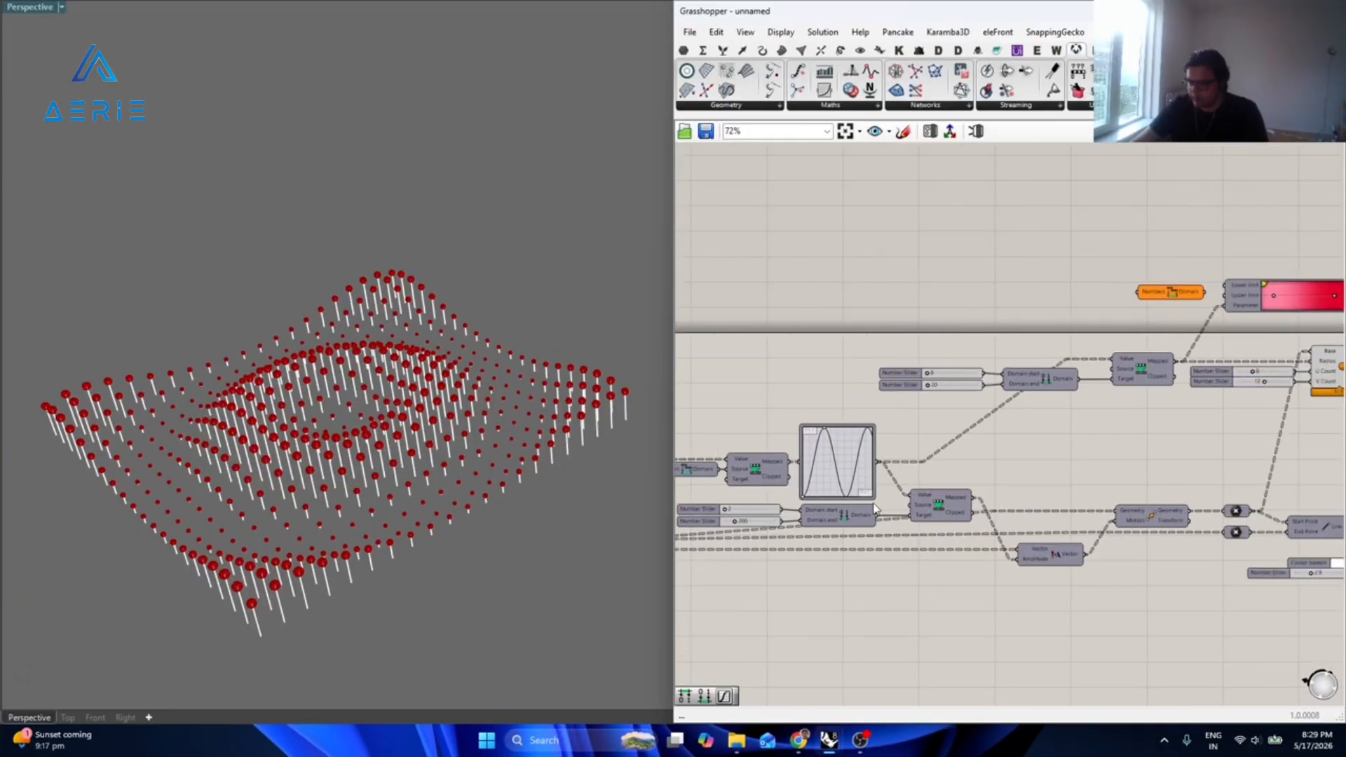
right_drag(1173, 329, 1043, 373)
scroll(1044, 371, up, 1)
click(1042, 334)
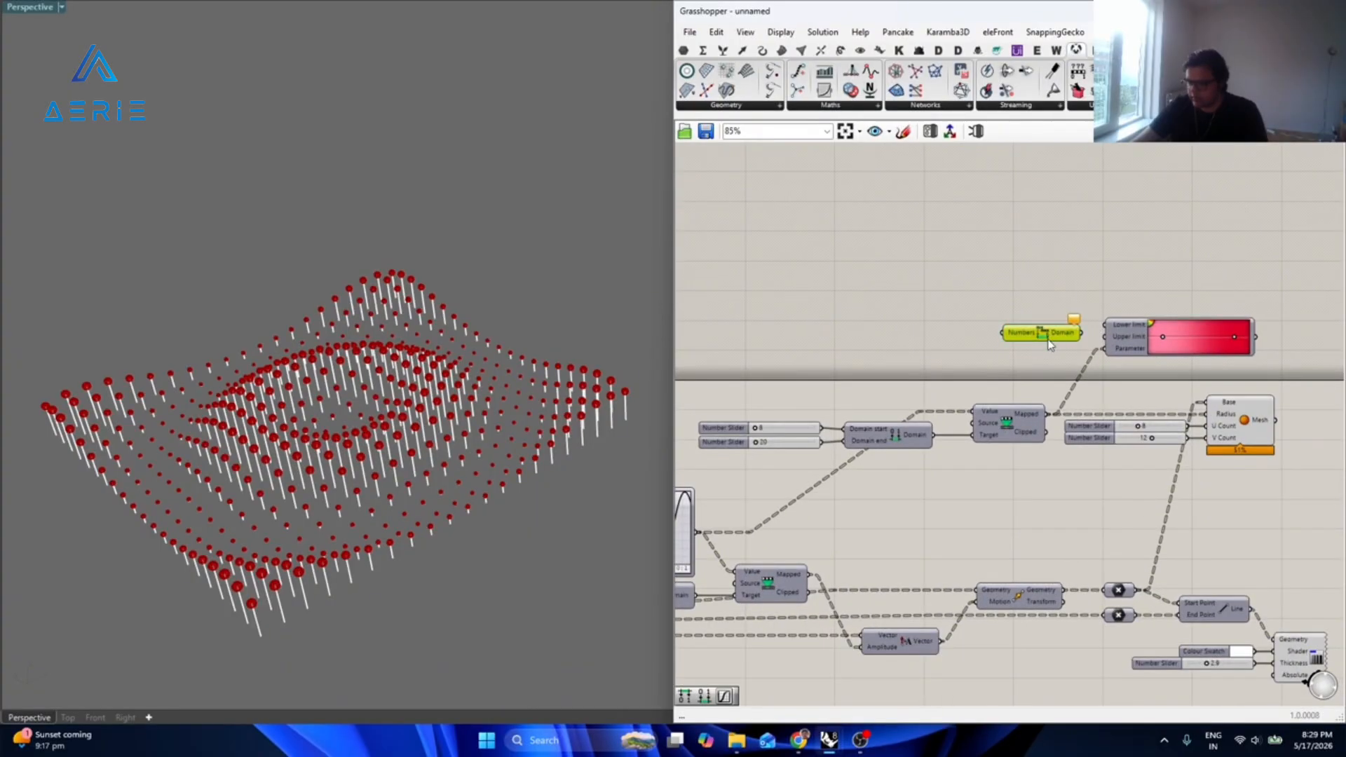
key(Delete)
Connect the domain's start and end sliders to the Gradient's Lower limit and Upper limit inputs.
right_drag(1086, 319, 1141, 314)
scroll(1104, 380, down, 2)
drag(1154, 317, 778, 530)
scroll(749, 505, up, 3)
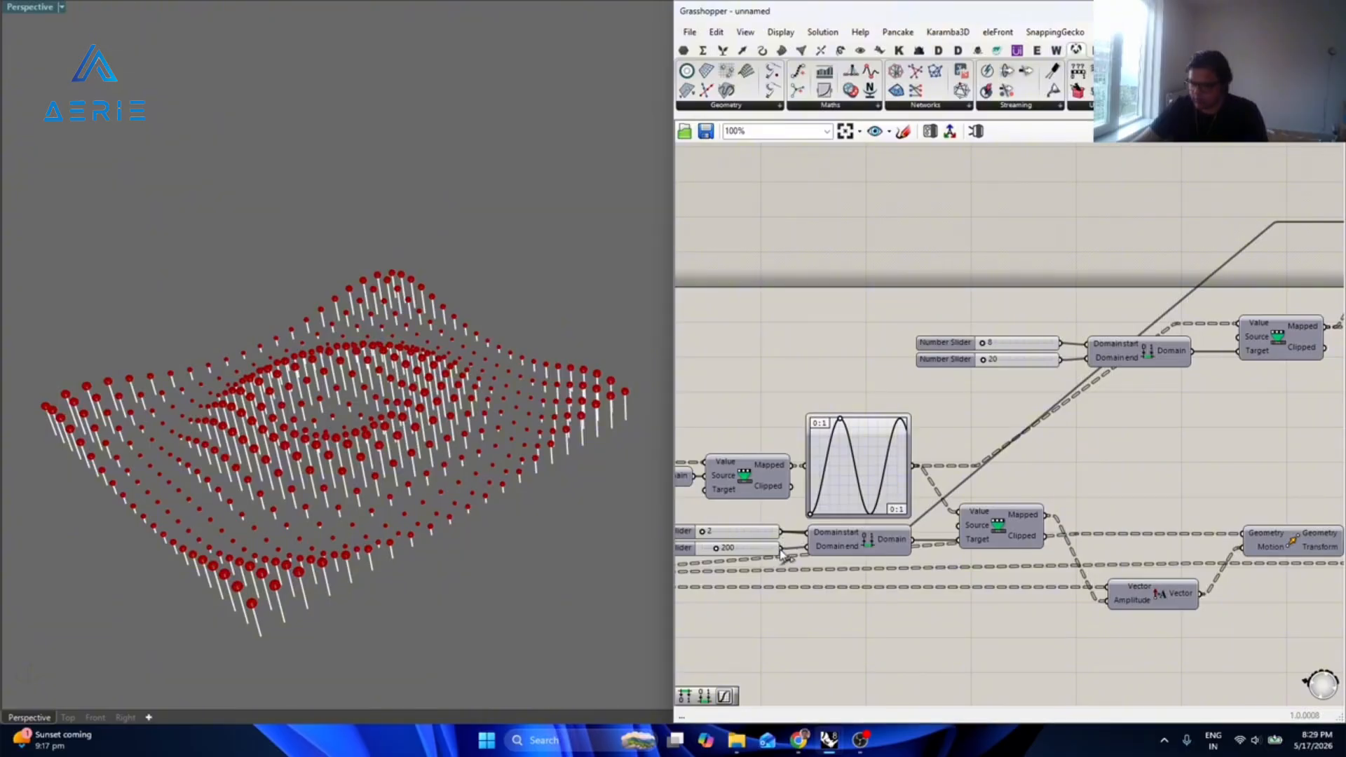
scroll(784, 553, down, 2)
drag(874, 542, 953, 434)
scroll(1109, 336, up, 1)
Add a Mesh Colours component beside Mesh Sphere.
right_drag(1138, 468, 961, 468)
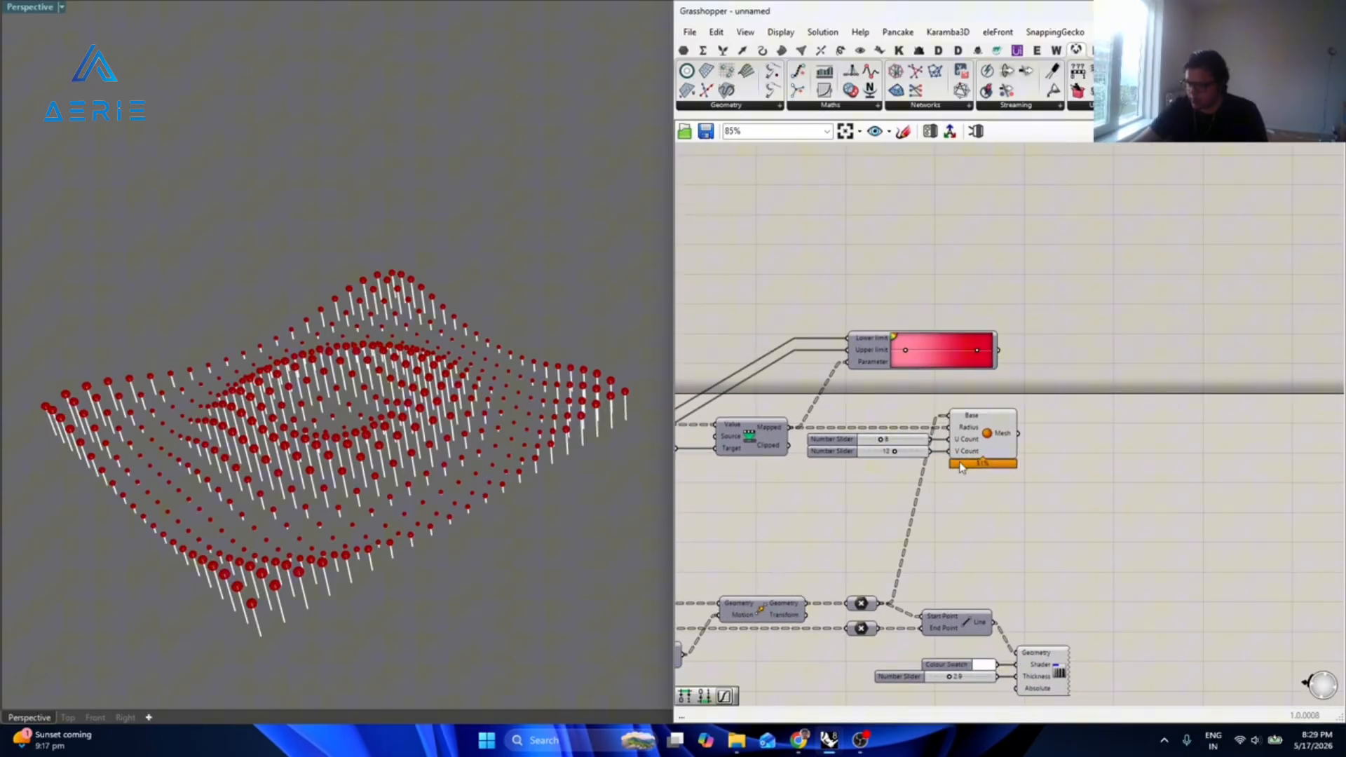
double_click(1120, 411)
text(mesh color)
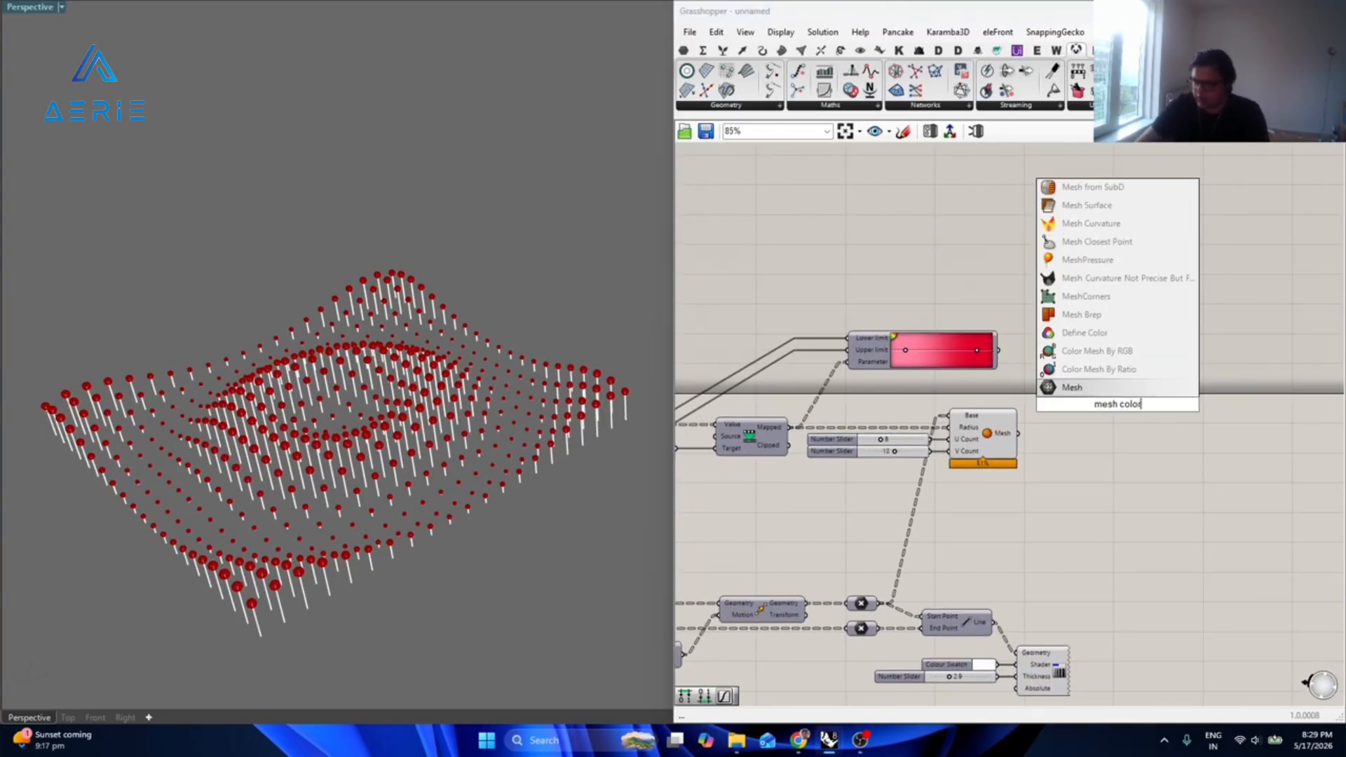
key(Up)
key(Up)
key(BackSpace)
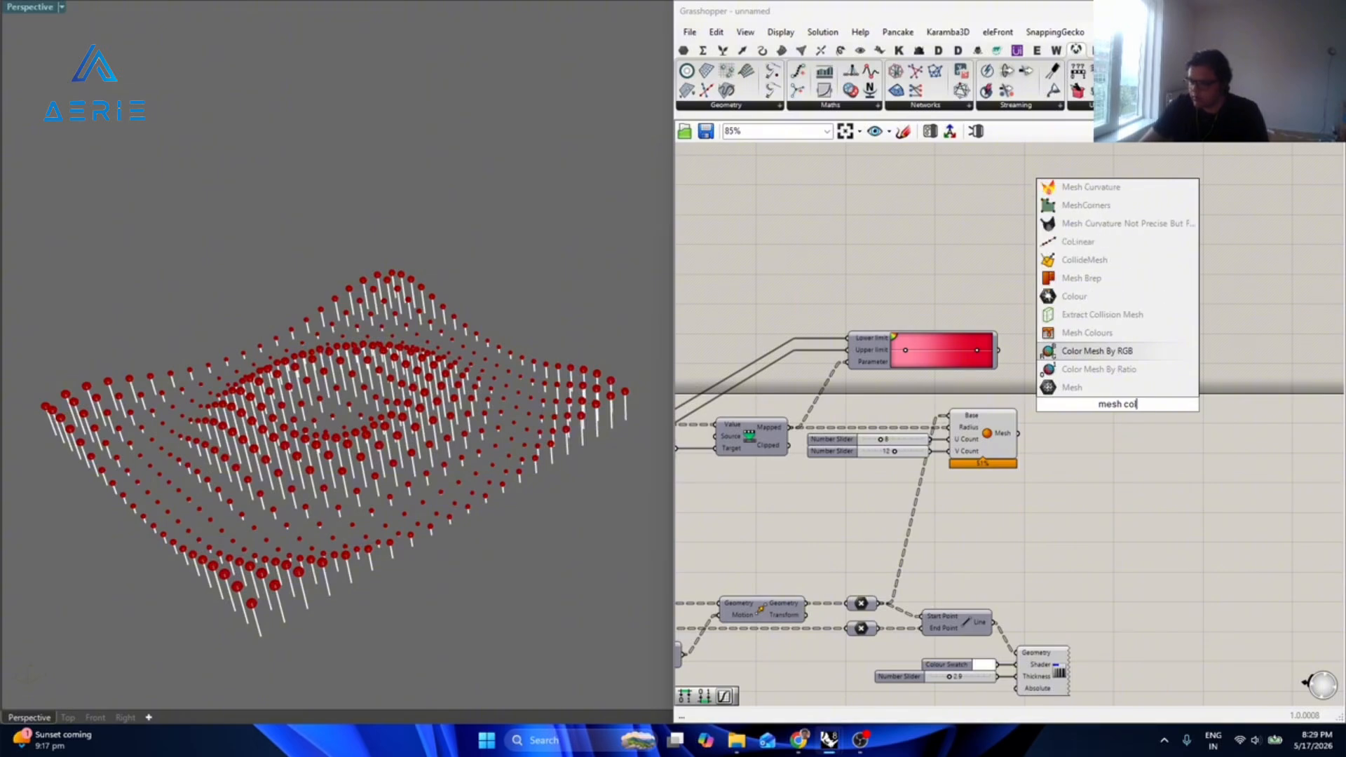
text(ur)
key(Return)
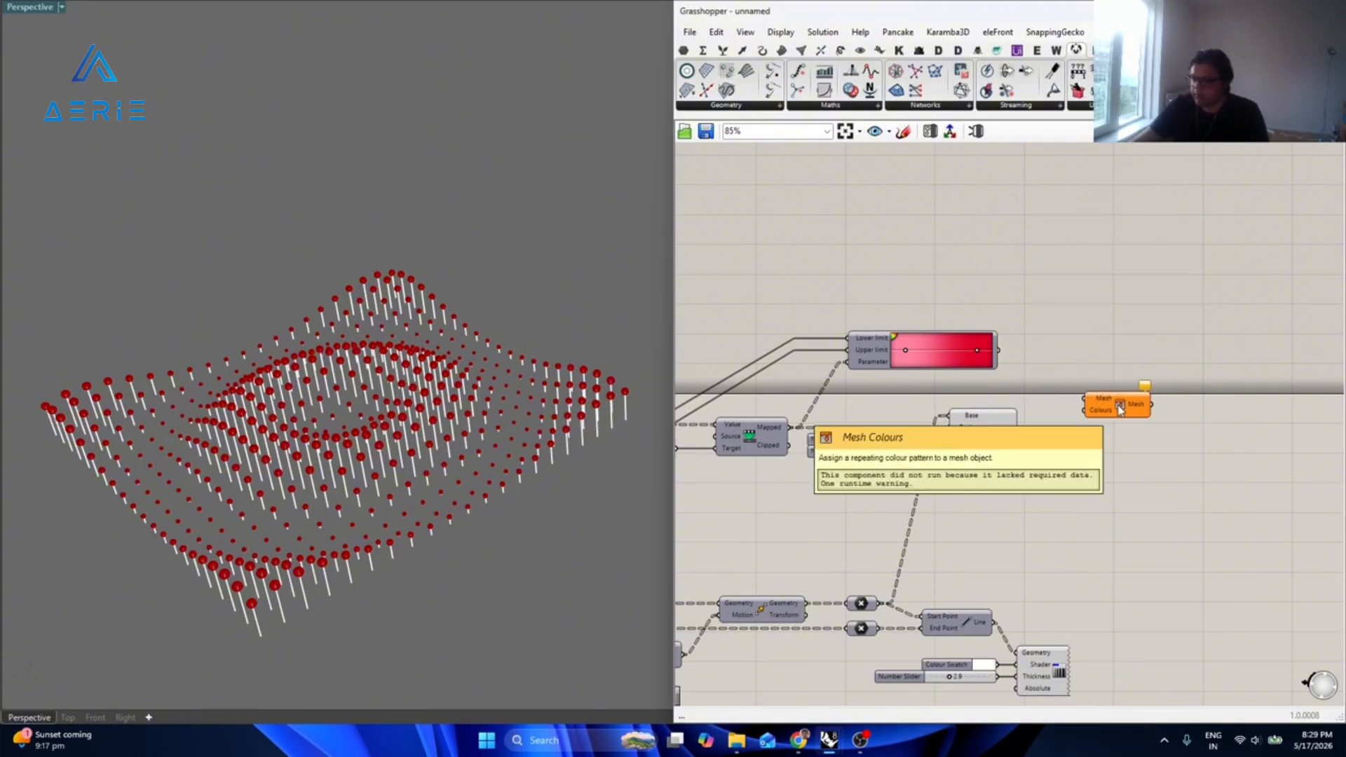
Connect Mesh Sphere's output to Mesh Colours' Mesh input and the Gradient to its Colours input, and align Mesh Colours with Mesh Sphere.
scroll(1004, 356, up, 1)
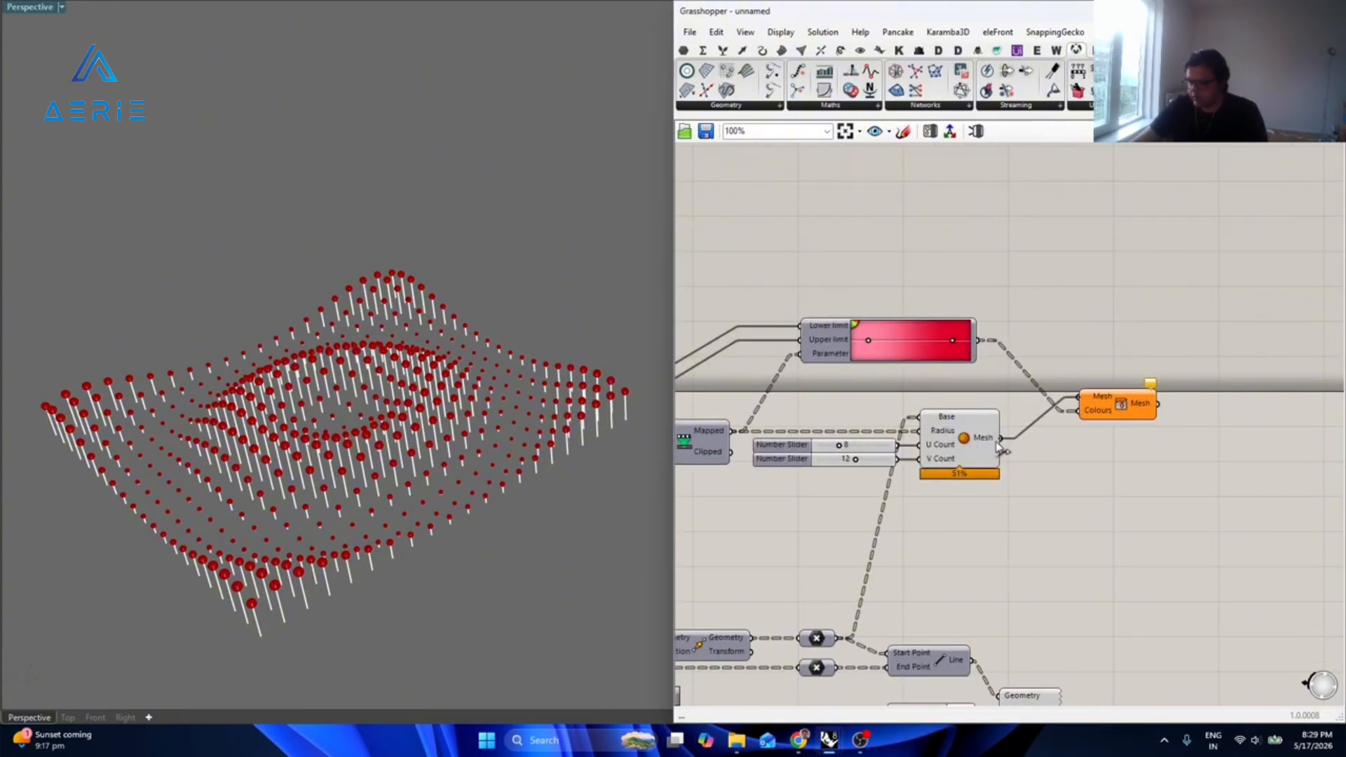
drag(999, 447, 999, 448)
drag(1120, 403, 1112, 444)
Turn off the preview of the Mesh Sphere component.
click(1000, 498)
click(957, 455)
key(ctrl+q)
click(1038, 539)
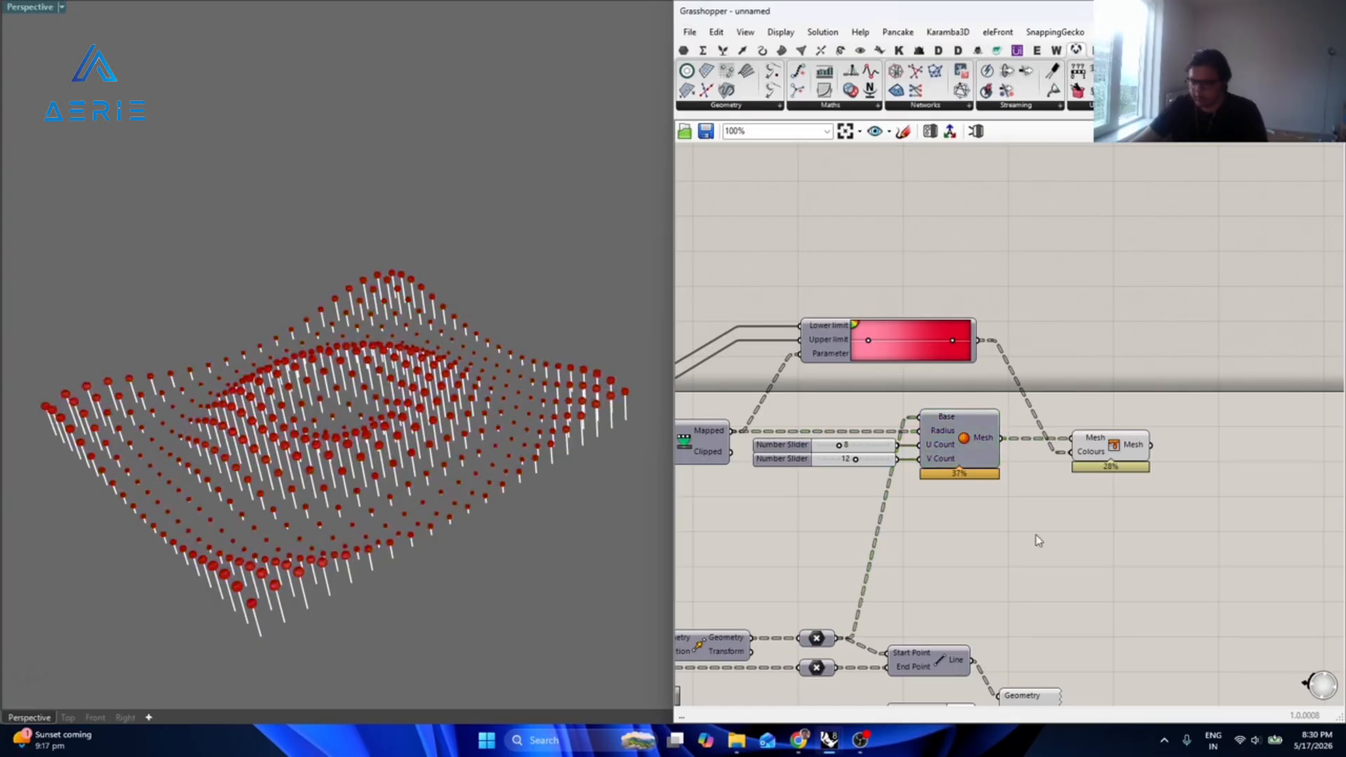
double_click(1038, 540)
key(Escape)
Adjust the upstream height driver so the points form a raised ring around the centre with low outer corners.
right_drag(476, 450, 288, 407)
scroll(1097, 383, down, 2)
scroll(1098, 387, down, 1)
right_drag(690, 439, 1031, 387)
scroll(1014, 387, up, 5)
mouse_move(1014, 371)
mouse_down()
mouse_move(1126, 373)
mouse_move(1032, 370)
mouse_up()
Set both colours of the Gradient's upper grip, at parameter 0.85, to Fuchsia.
scroll(1020, 409, down, 4)
right_drag(1325, 431, 852, 498)
scroll(968, 315, up, 5)
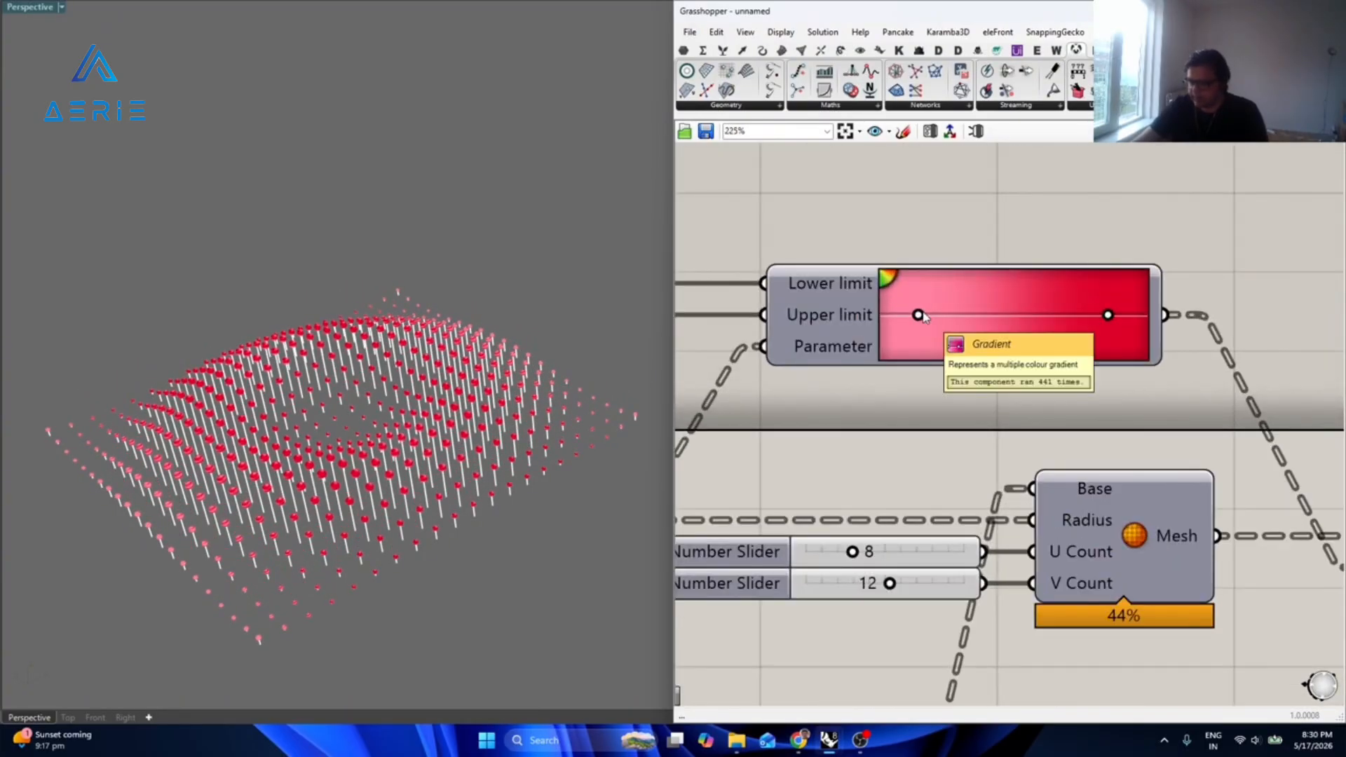
double_click(1109, 316)
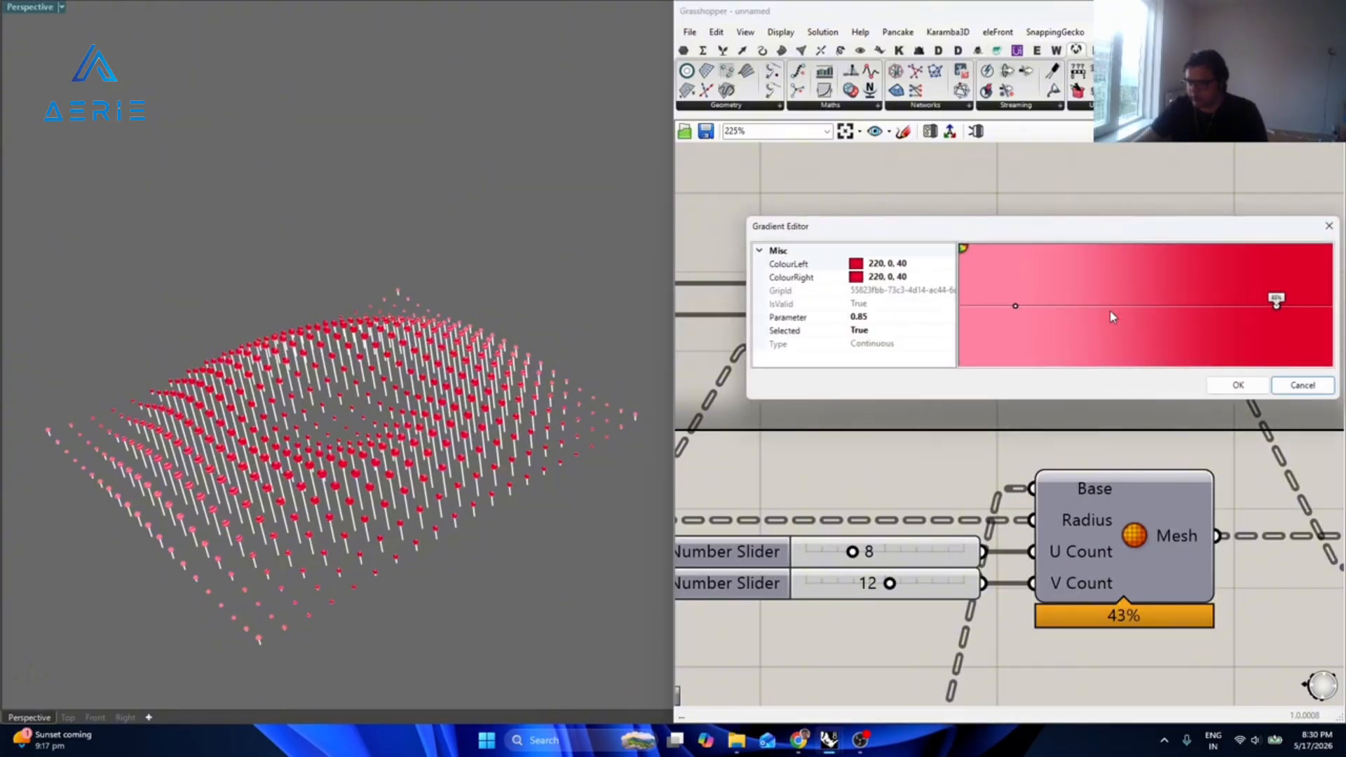
click(917, 278)
click(948, 276)
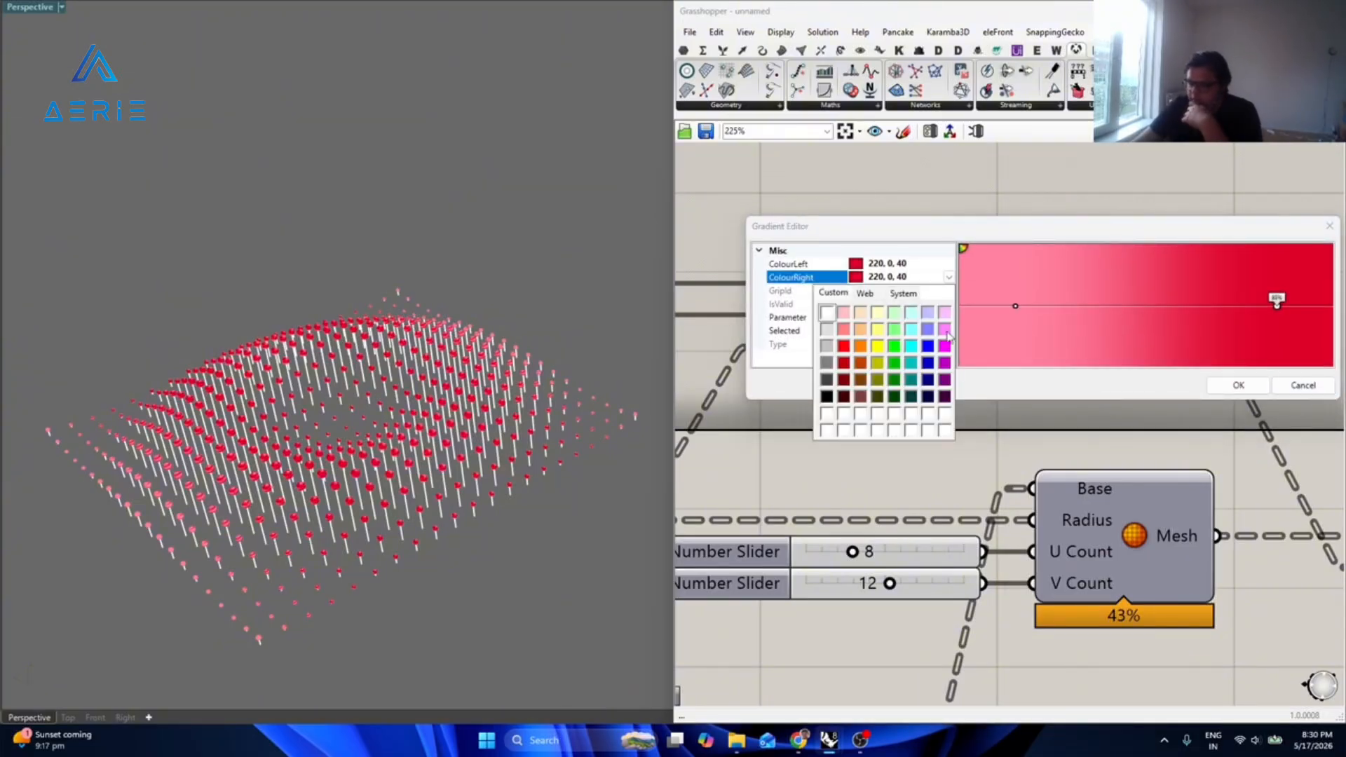
click(945, 346)
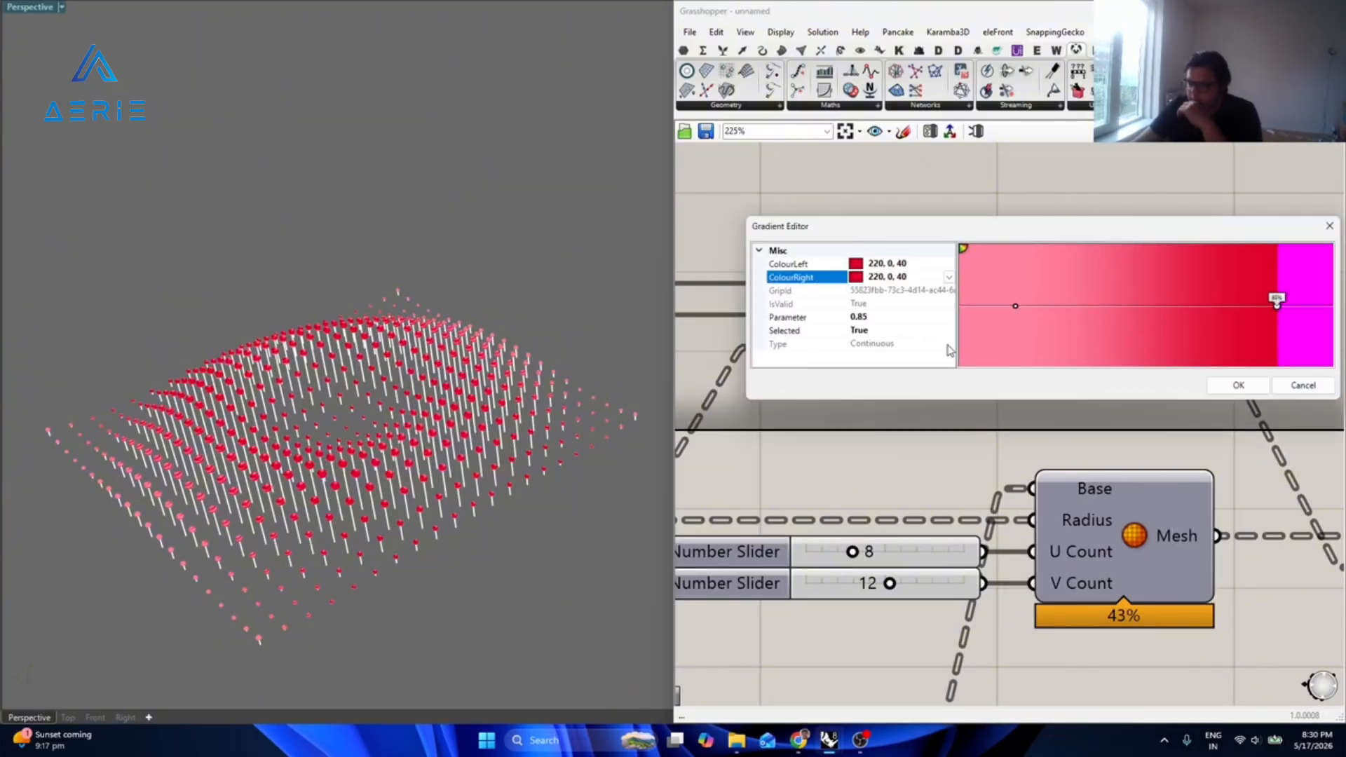
click(950, 266)
click(949, 264)
click(945, 339)
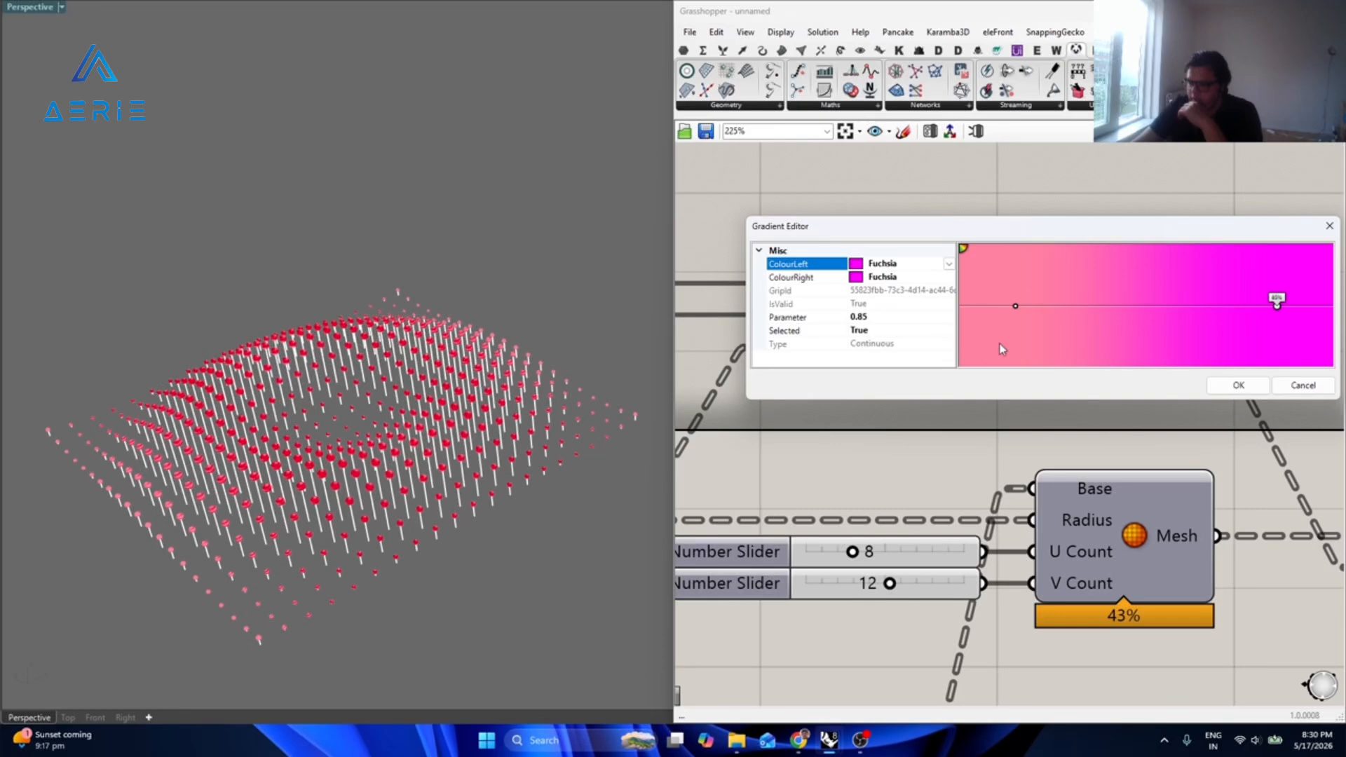
Set both colours of the Gradient's lower grip, at parameter 0.15, to Aqua and accept the gradient edits.
click(1016, 307)
click(950, 265)
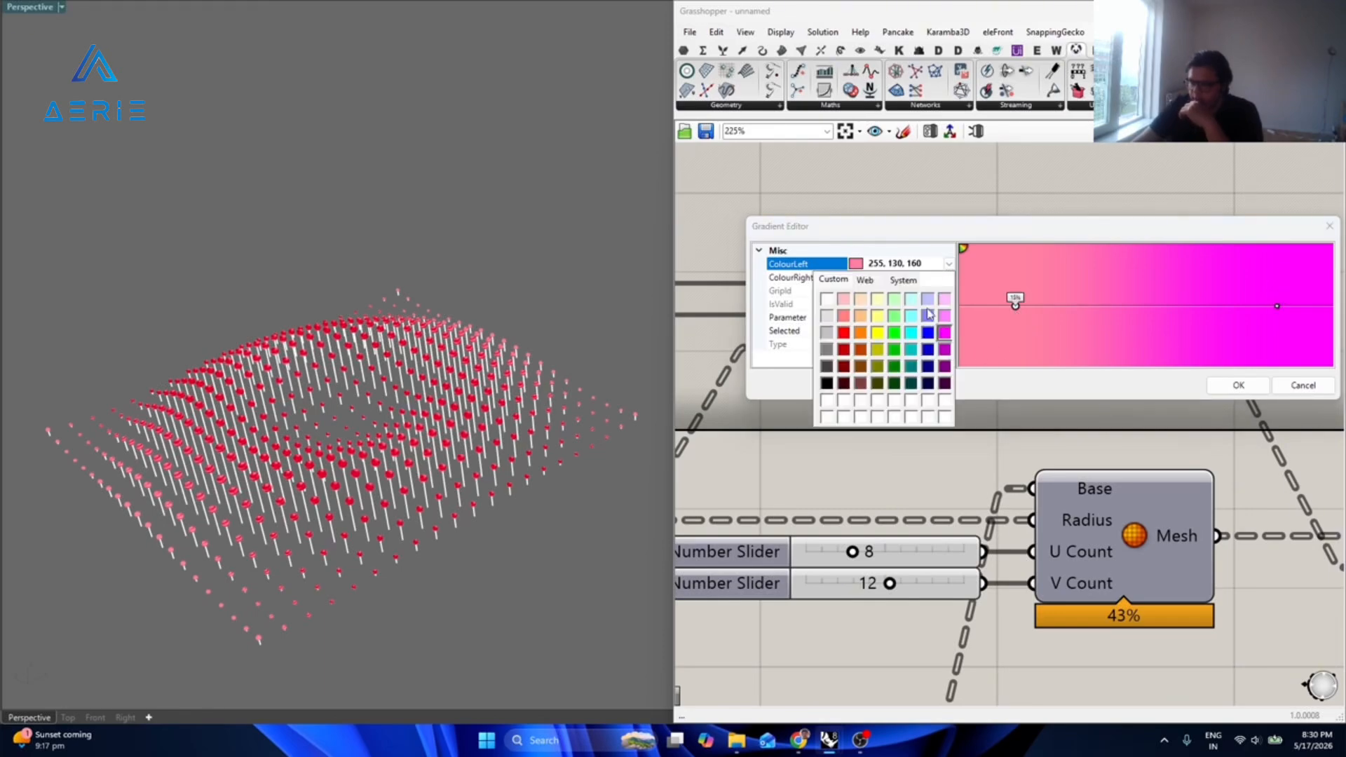
click(912, 333)
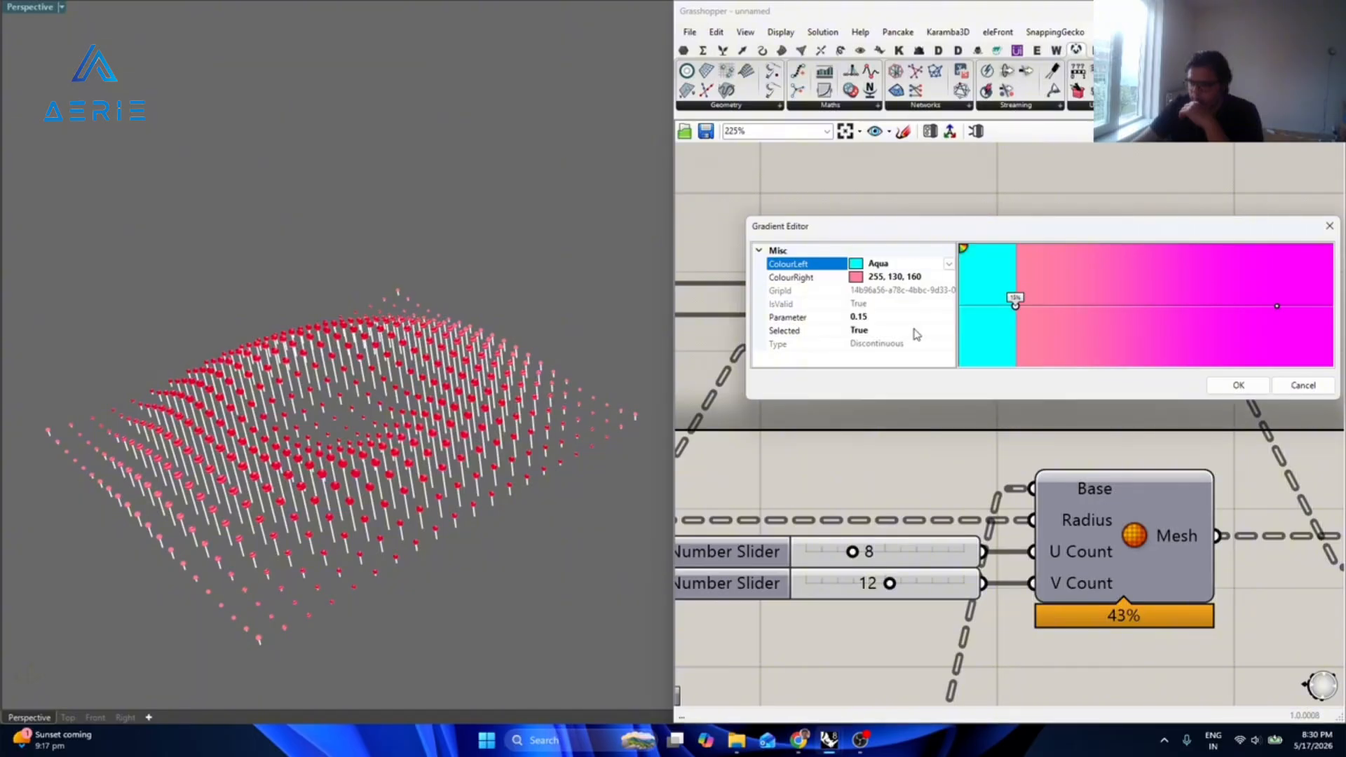
click(941, 277)
click(950, 277)
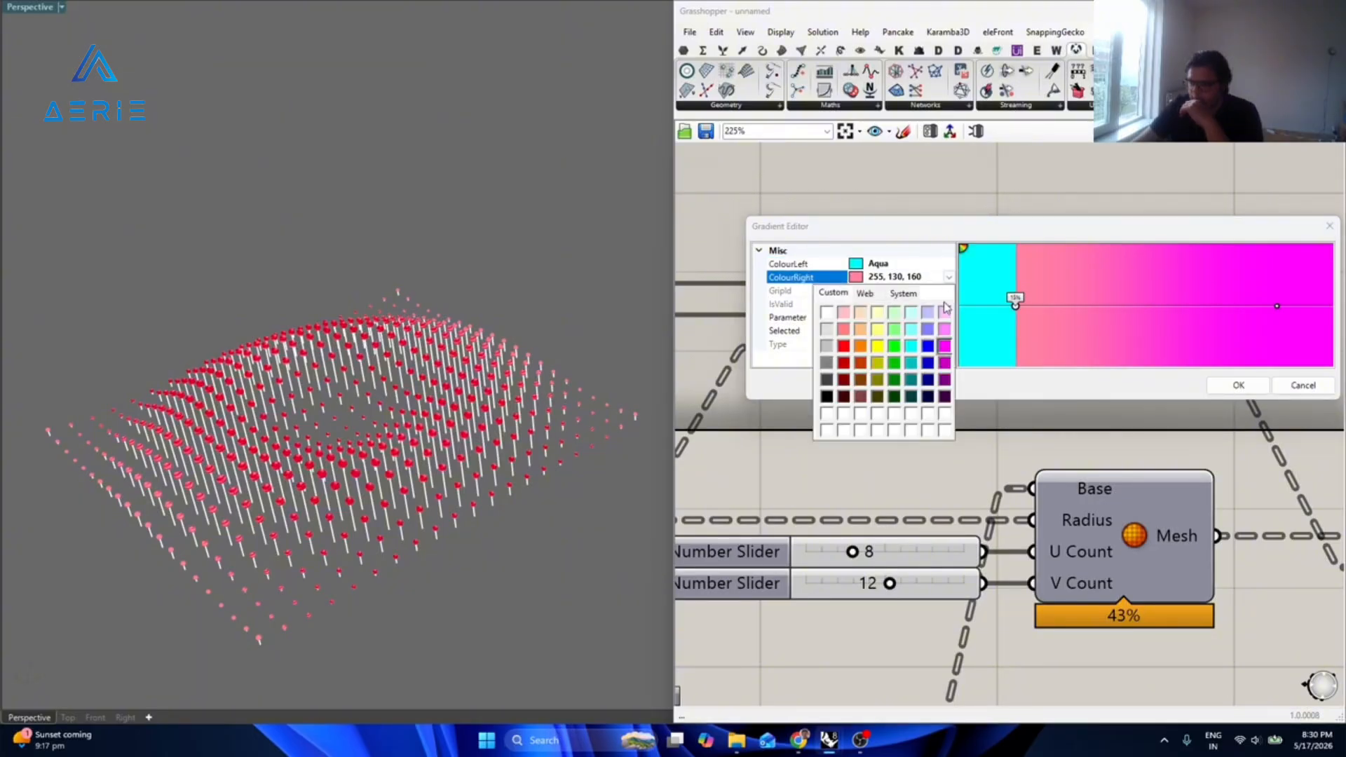
click(912, 346)
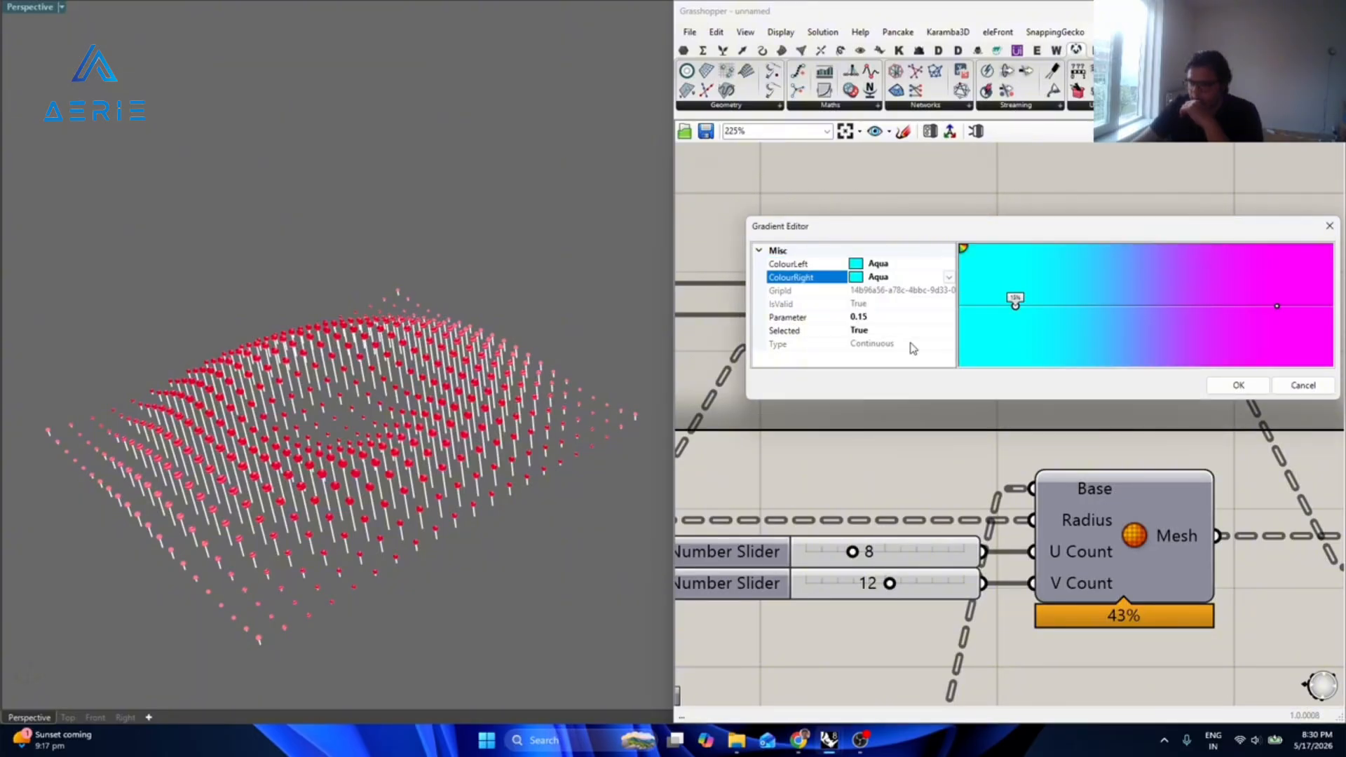
click(1239, 386)
Change the line preview's Colour Swatch to bright green with hue 144 and set the line thickness to 3.6.
scroll(983, 213, down, 3)
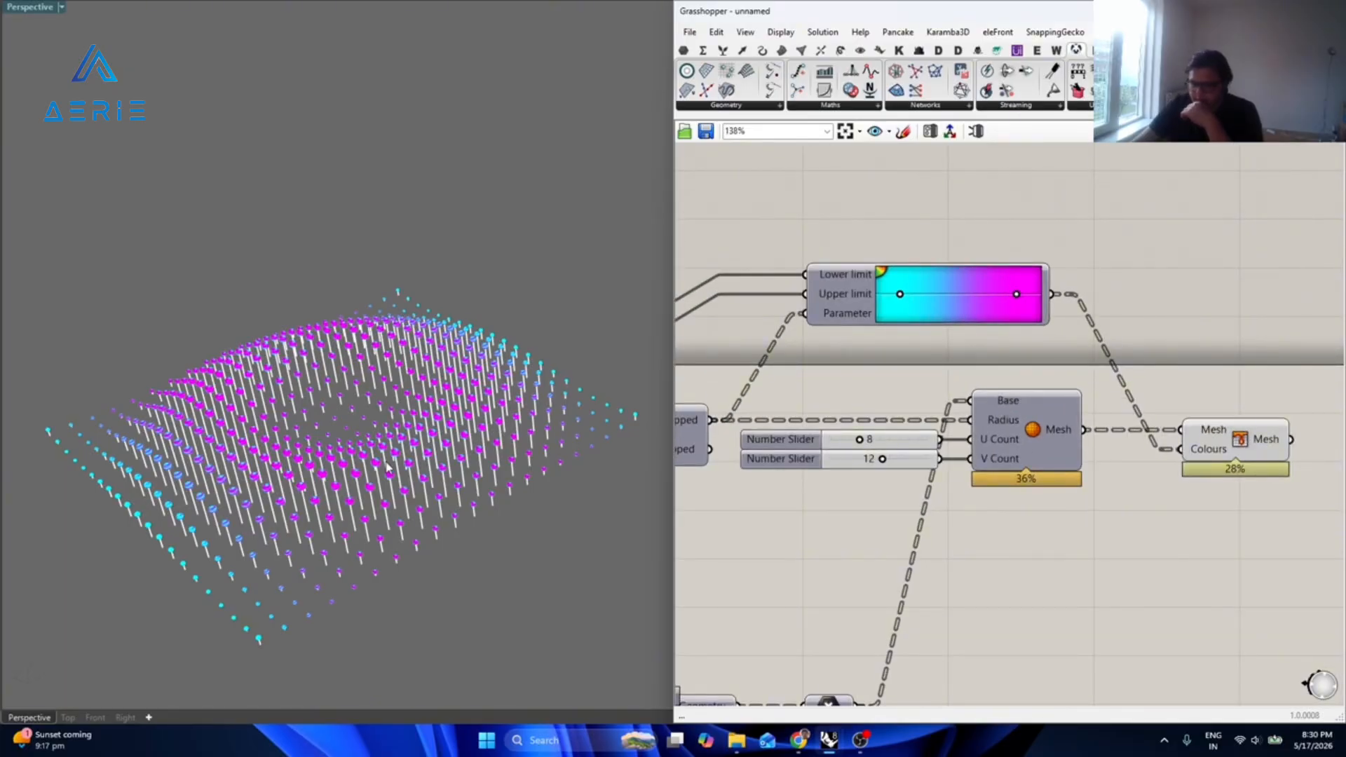
right_drag(388, 468, 371, 478)
scroll(1185, 580, down, 3)
right_drag(1169, 616, 1150, 386)
scroll(1096, 503, up, 4)
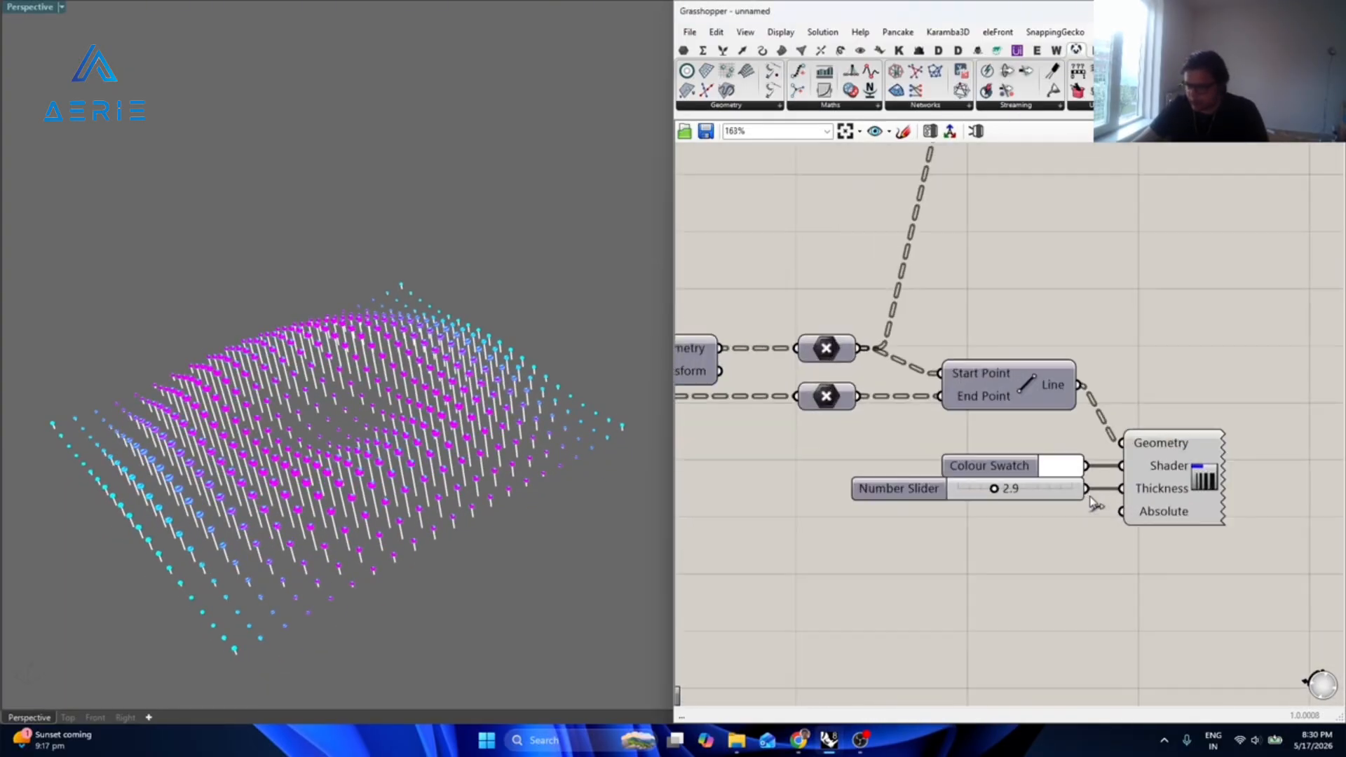
click(1070, 472)
drag(1118, 627, 1152, 619)
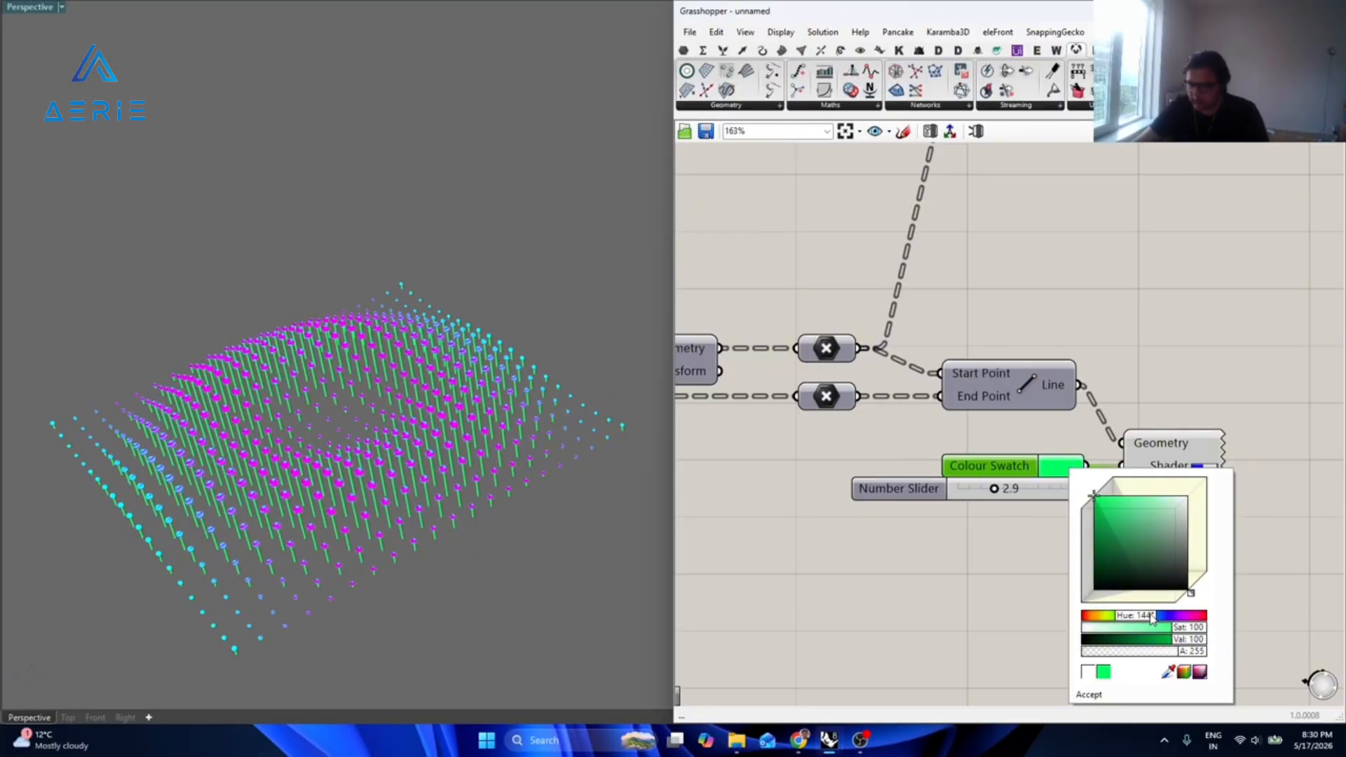
click(966, 596)
mouse_move(996, 493)
mouse_down()
mouse_move(1039, 492)
mouse_move(1013, 493)
mouse_up()
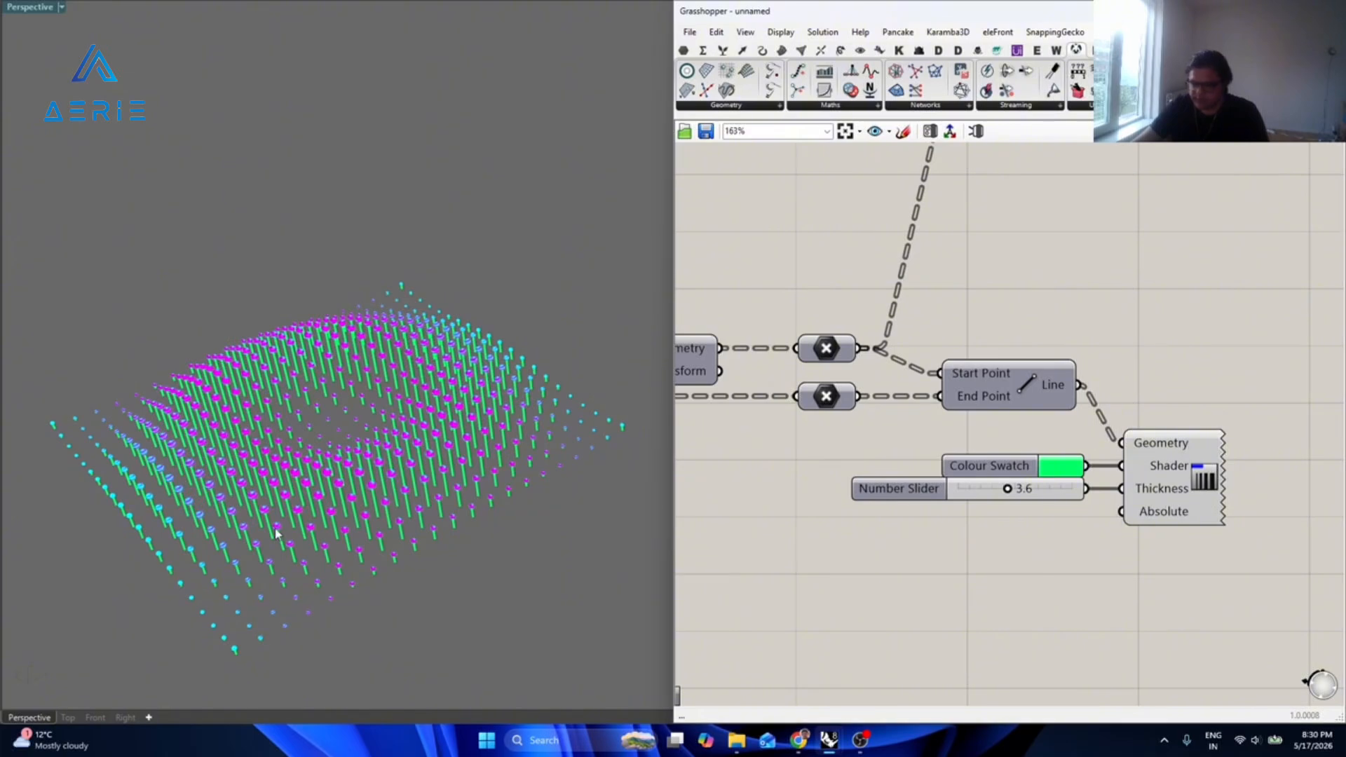
Add a Deconstruct point component below the radius remap component.
scroll(275, 534, up, 10)
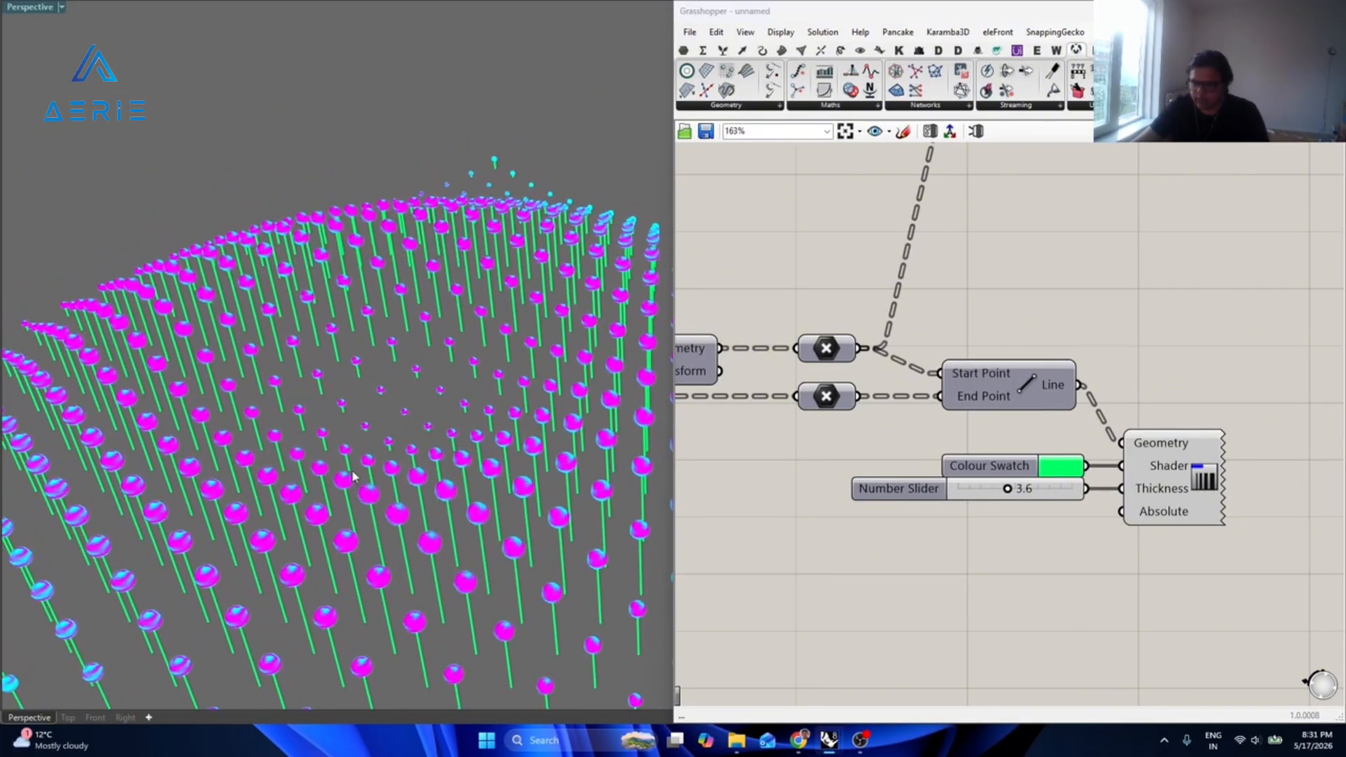
scroll(329, 519, up, 8)
scroll(919, 306, down, 4)
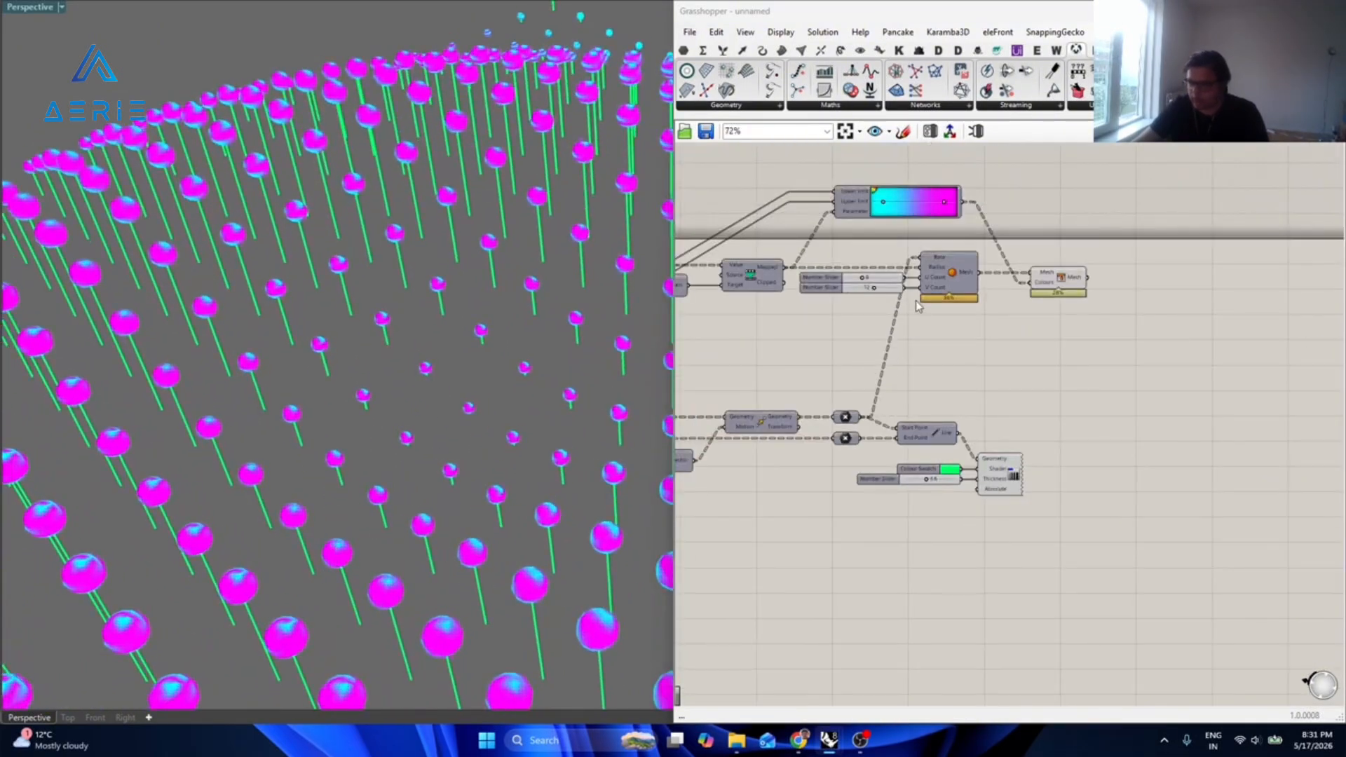
scroll(915, 298, up, 4)
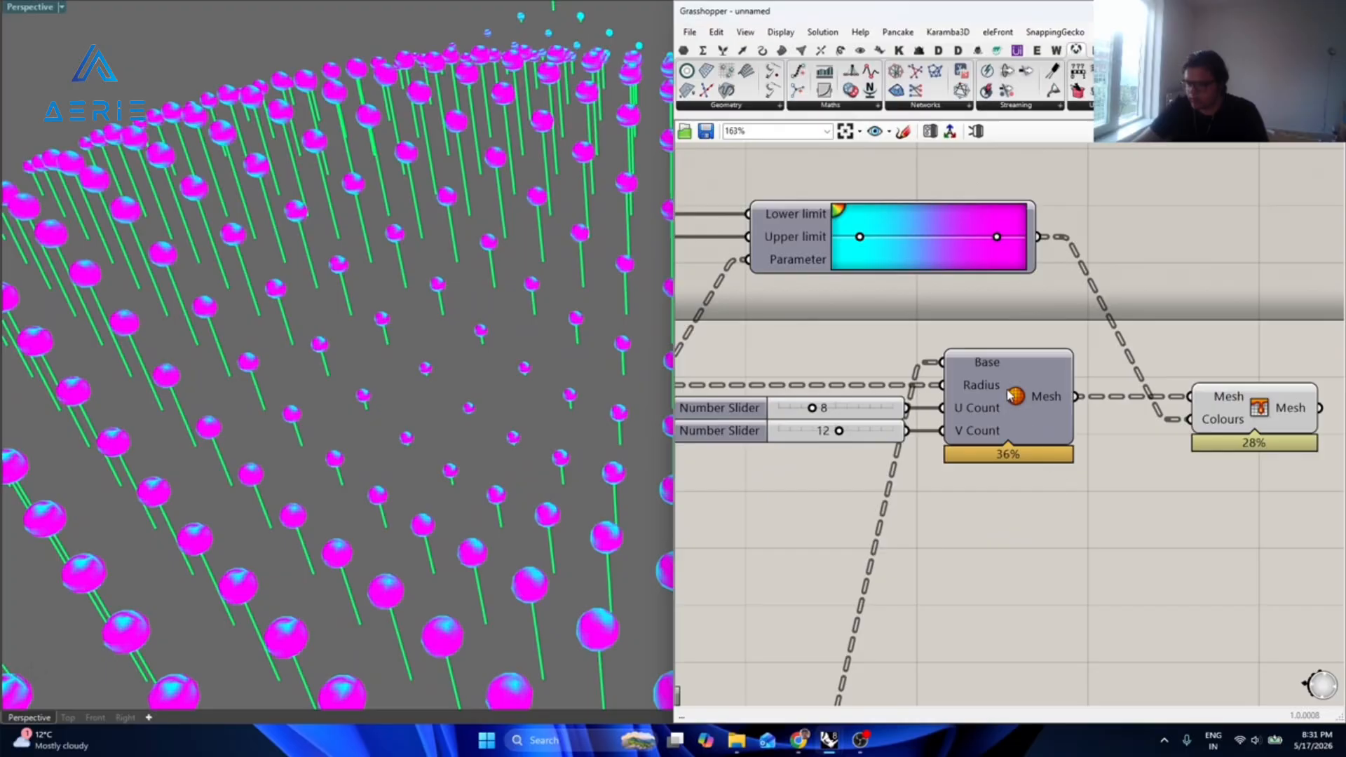
scroll(1008, 396, down, 3)
right_drag(918, 449, 1049, 429)
right_drag(869, 487, 935, 456)
double_click(934, 456)
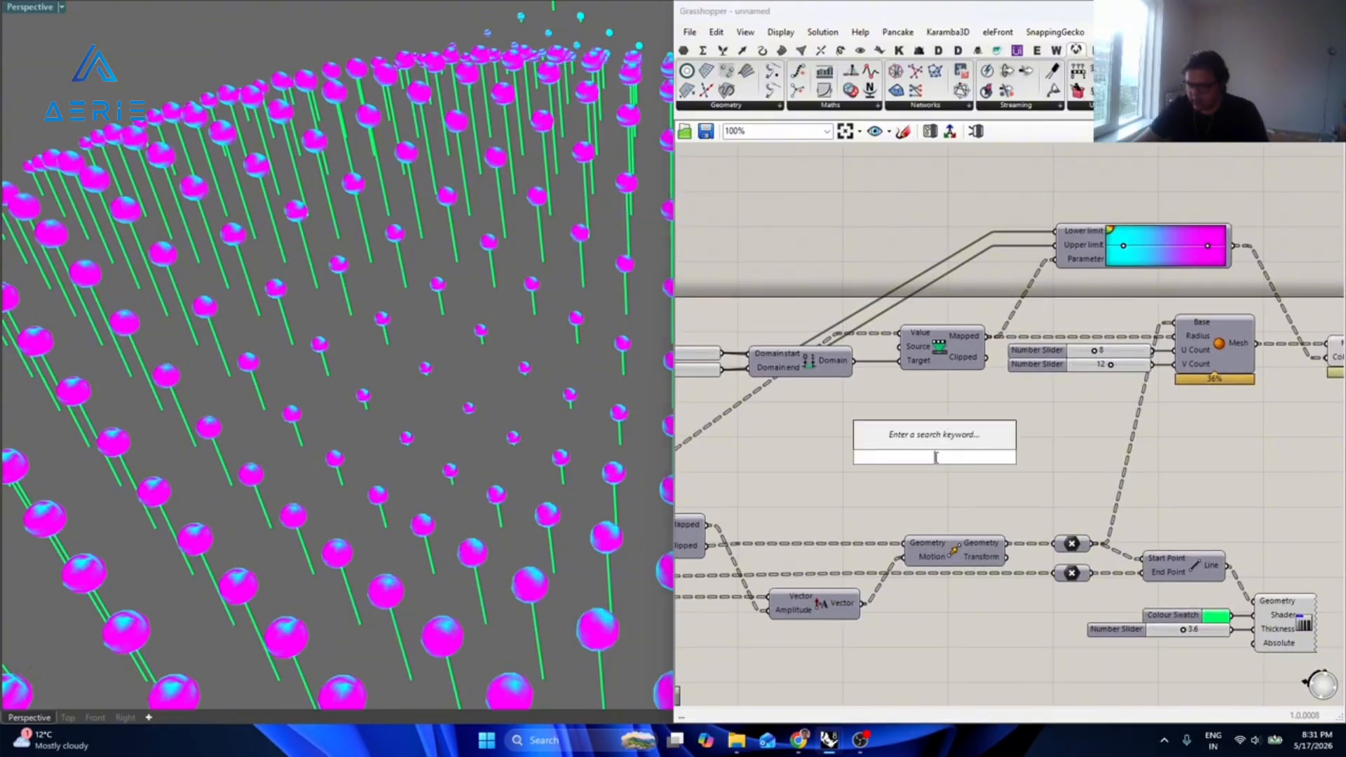
text(deconstruct)
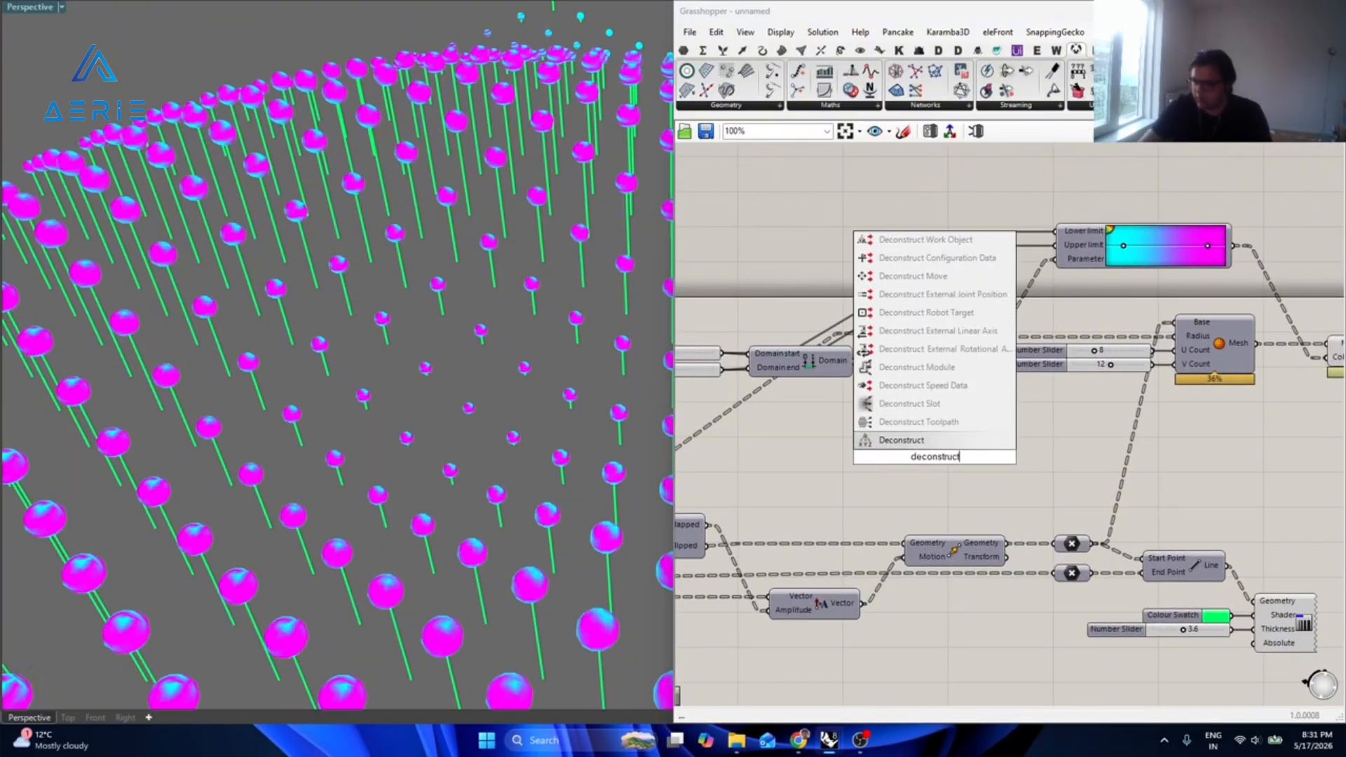
key(Return)
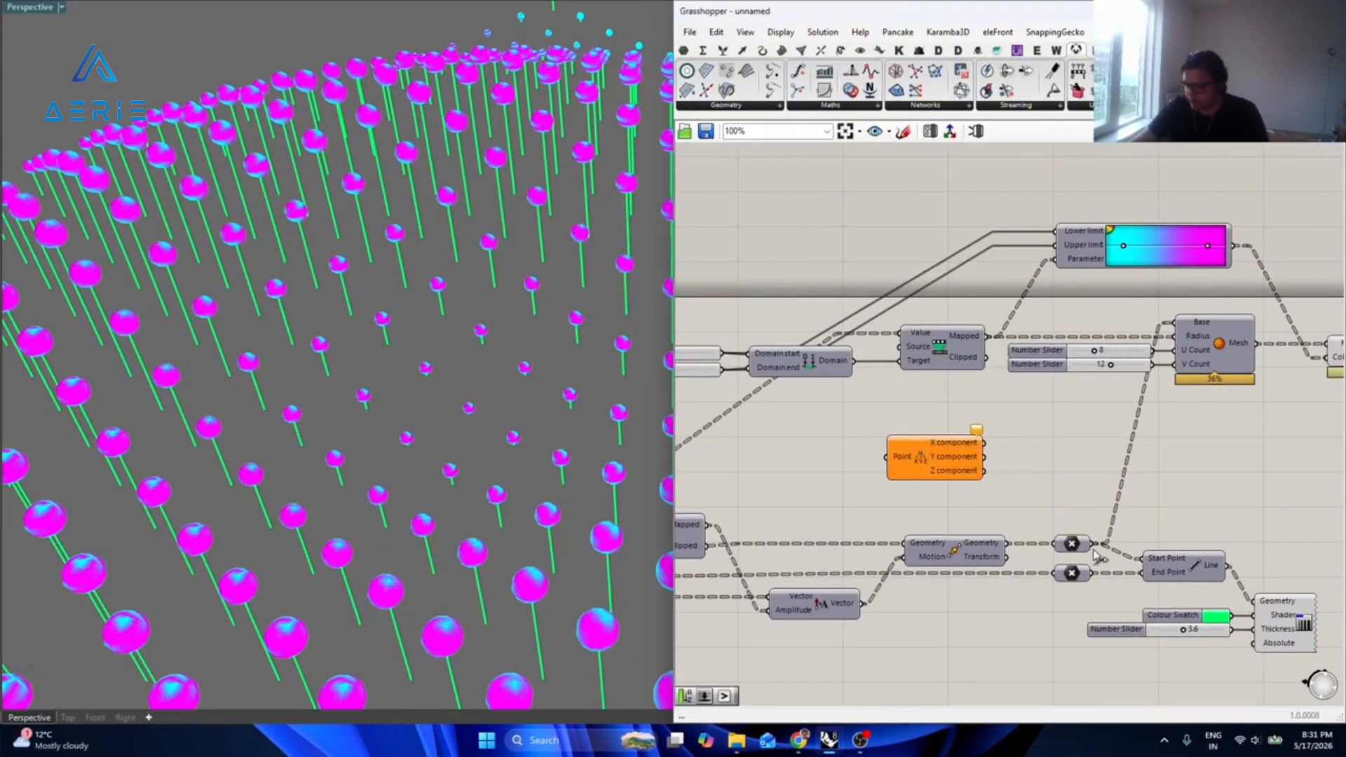
Wire the moved points into the Deconstruct component's Point input and place it beside the Gradient, above the radius remap.
drag(878, 471, 884, 457)
right_drag(961, 469, 875, 581)
drag(874, 584, 780, 357)
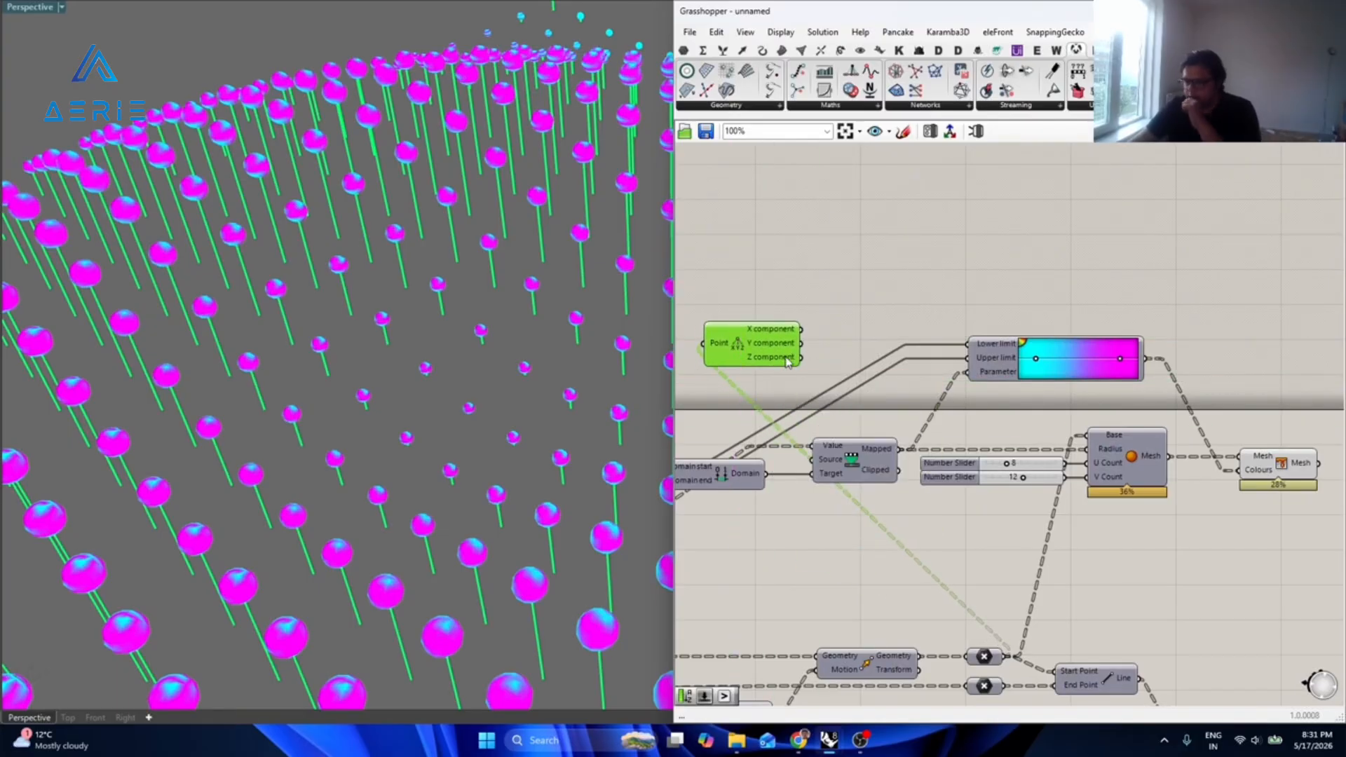
Add a Bounds component fed by the points' Z component and flatten its Numbers input.
double_click(868, 340)
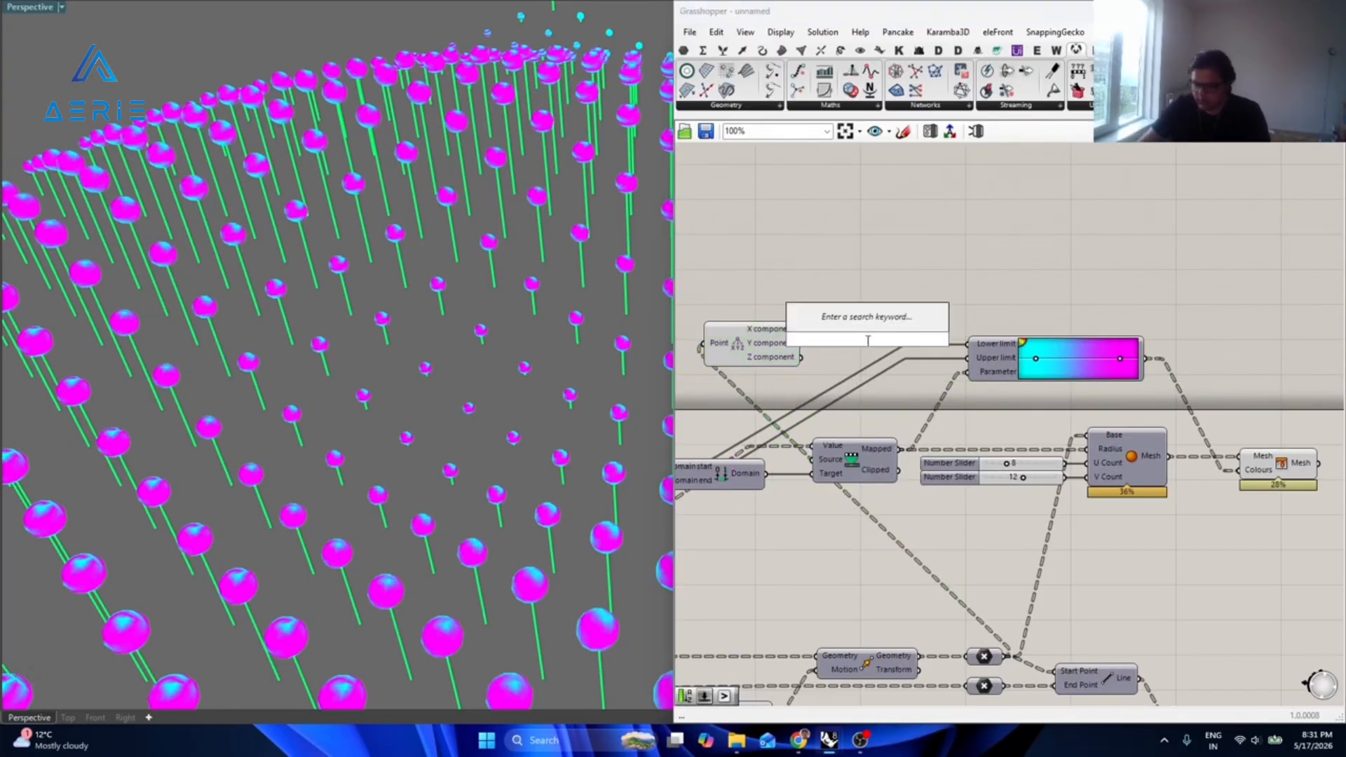
text(bounds)
key(Return)
scroll(866, 341, up, 2)
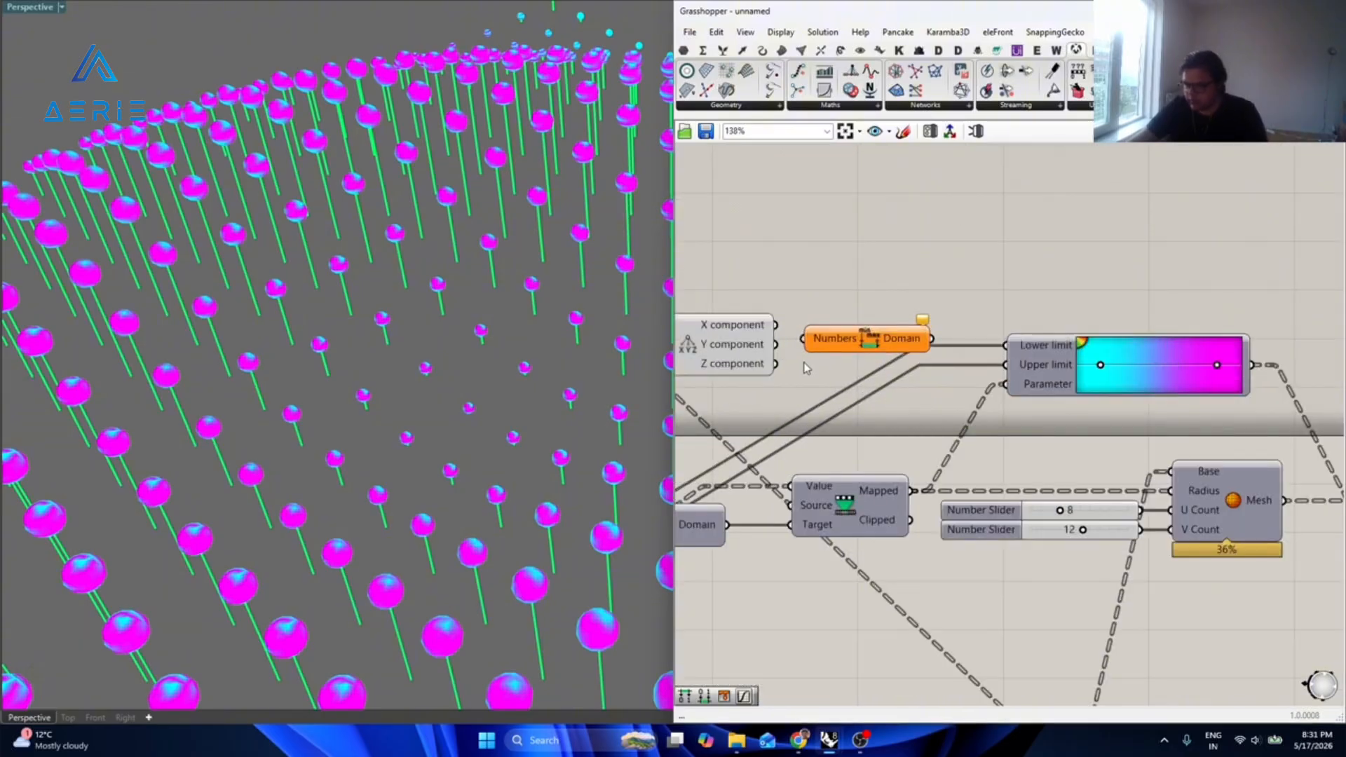
drag(802, 345, 790, 371)
right_click(813, 365)
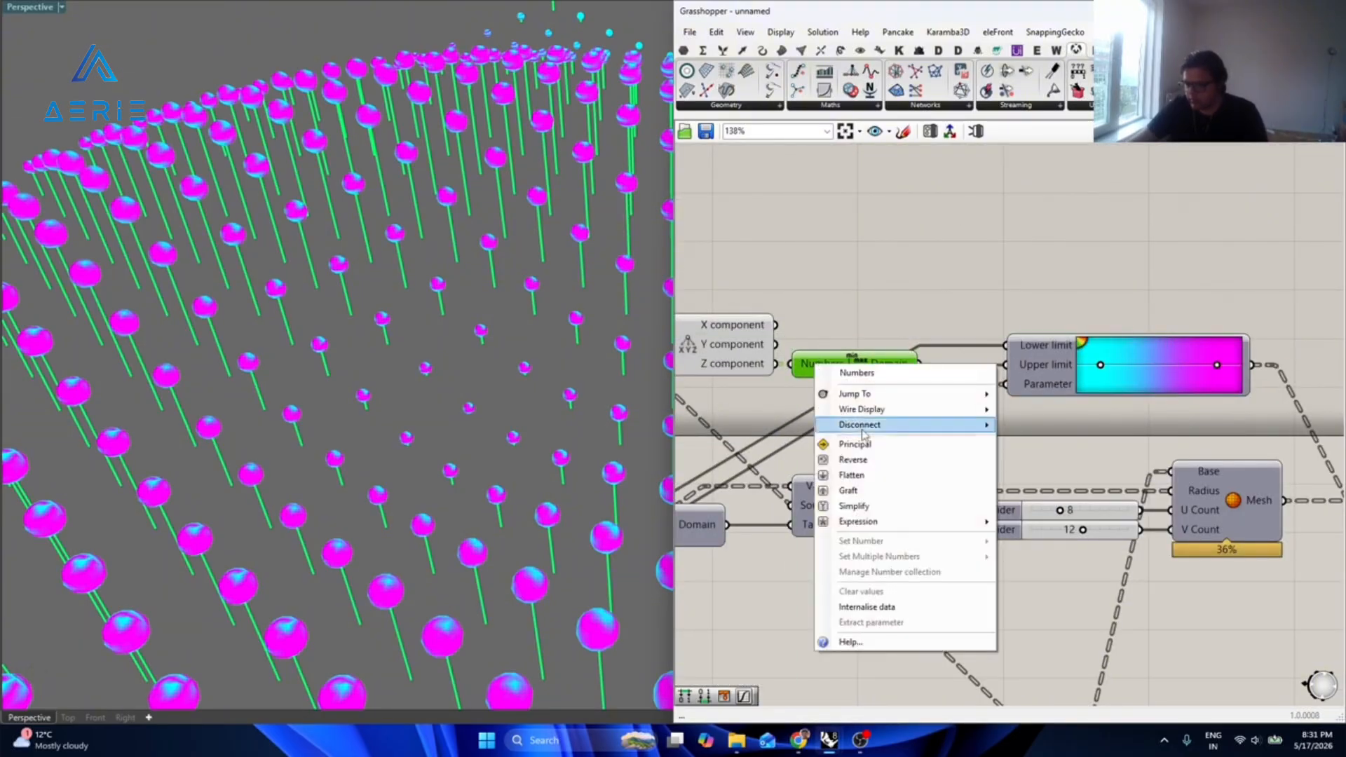
click(881, 477)
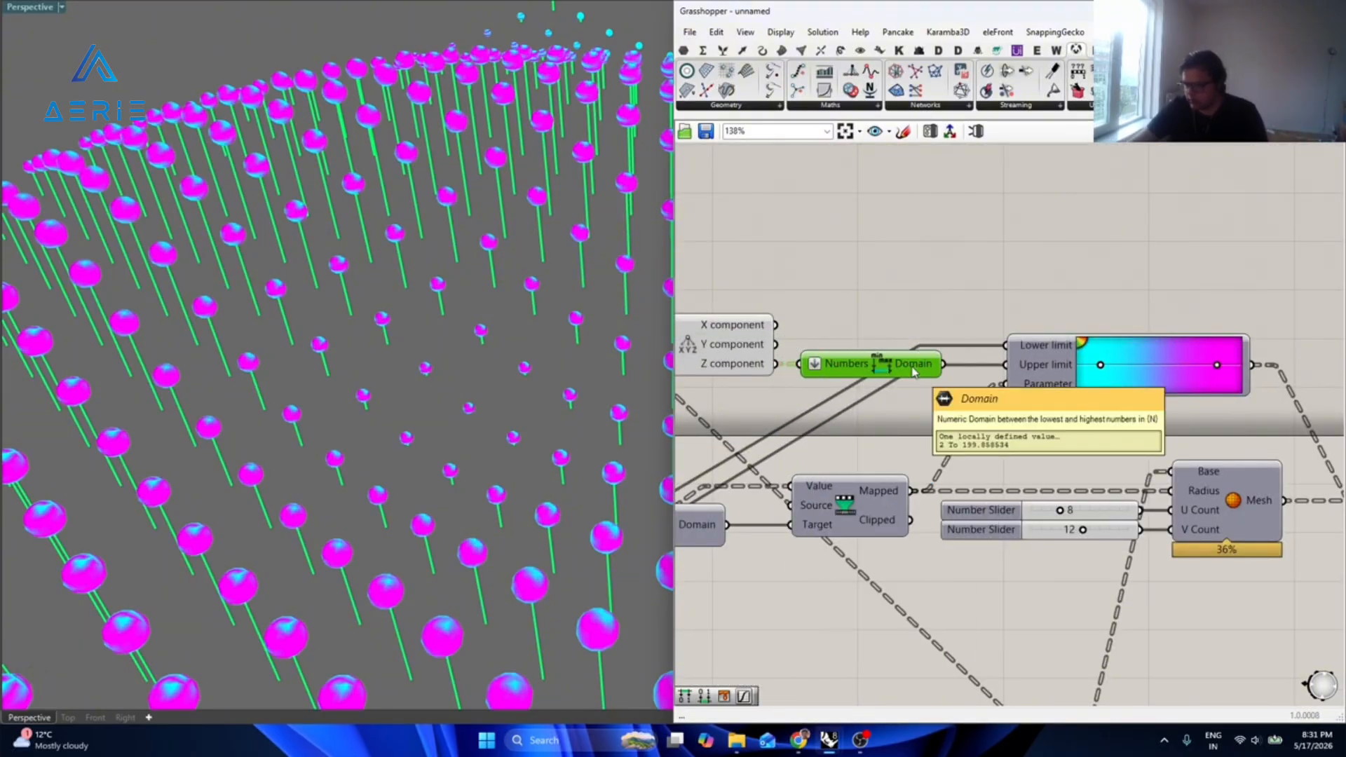
Add a Deconstruct Domain for the Z bounds and wire its Start and End to the Gradient's Lower and Upper limits.
drag(1024, 382, 1156, 387)
double_click(996, 288)
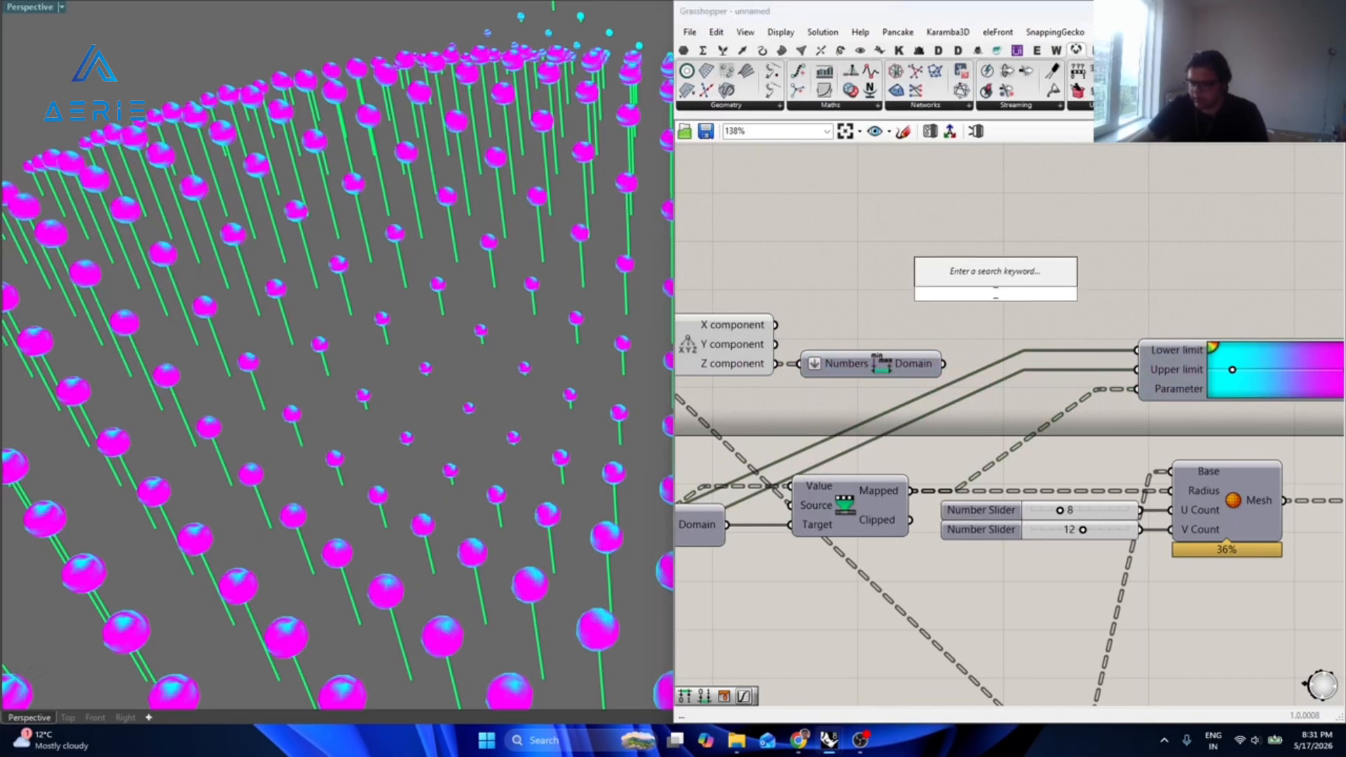
text(deconstruct domain)
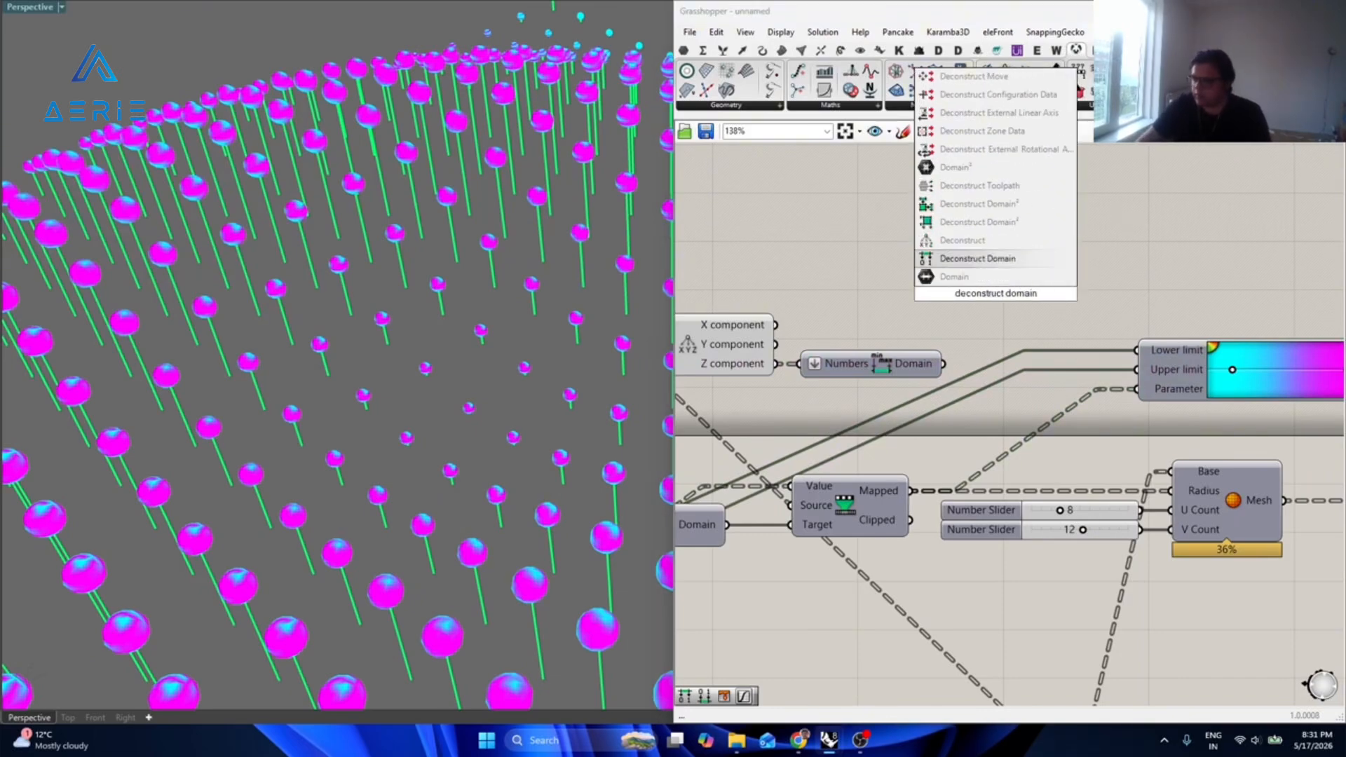
key(Return)
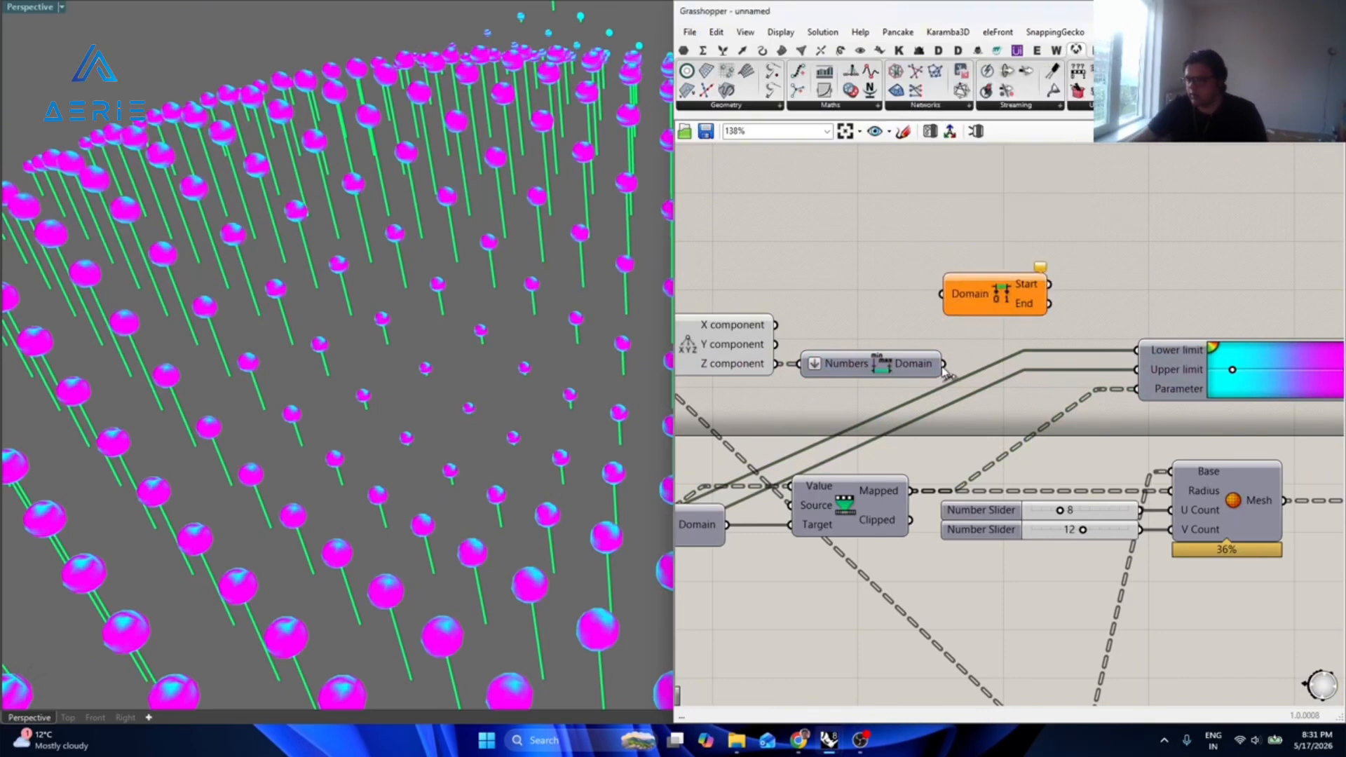
drag(943, 363, 1022, 363)
drag(1139, 357, 1137, 370)
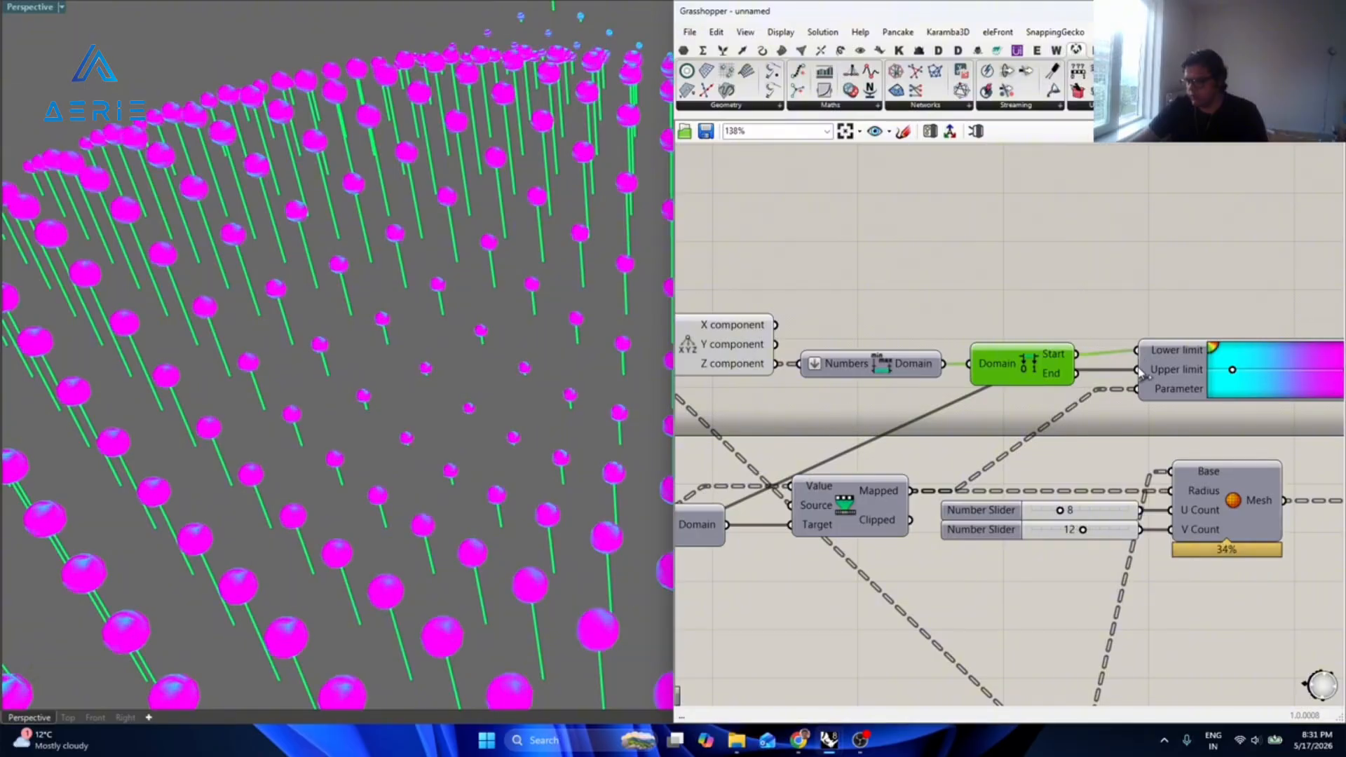
Drive the Gradient's Parameter with the points' Z component and turn off the point Deconstruct component's preview.
scroll(403, 348, down, 5)
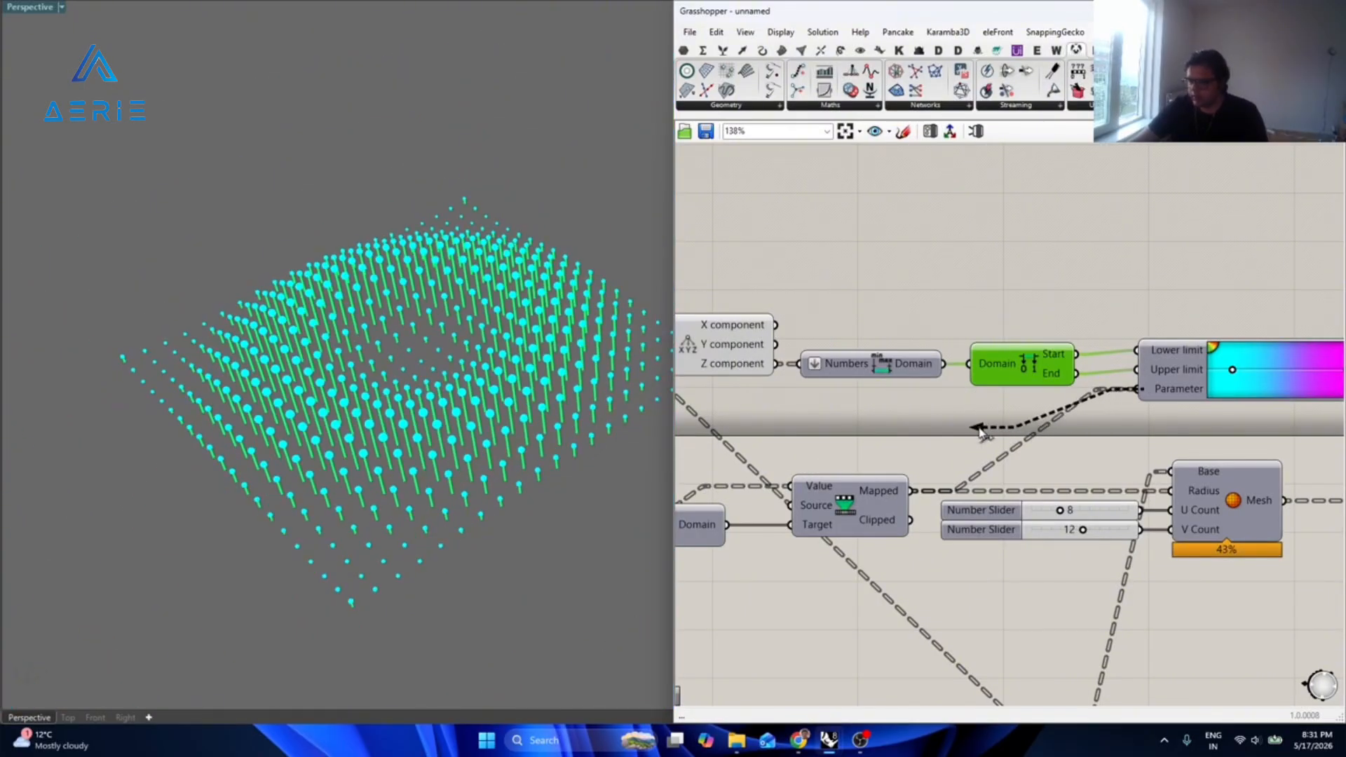
drag(981, 432, 737, 383)
click(861, 397)
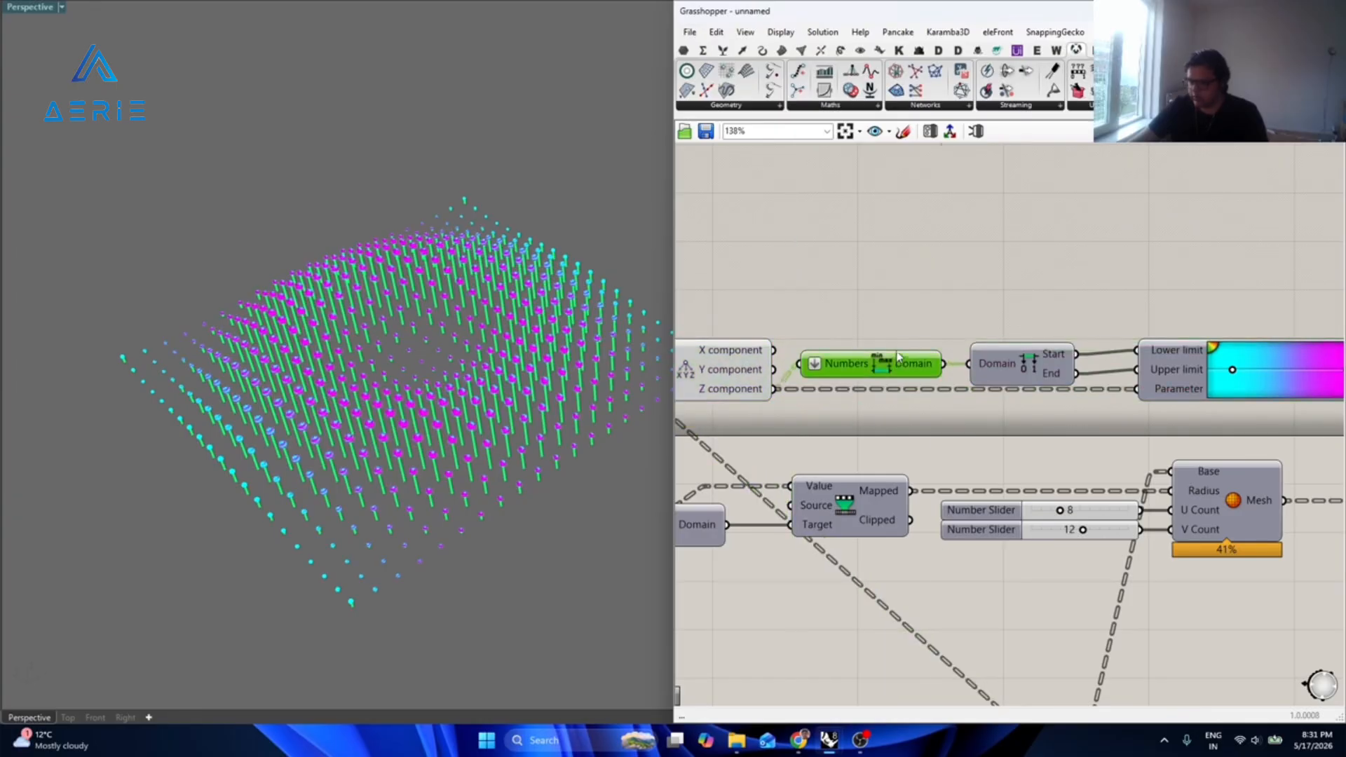
click(1030, 363)
click(1057, 451)
scroll(1122, 449, down, 2)
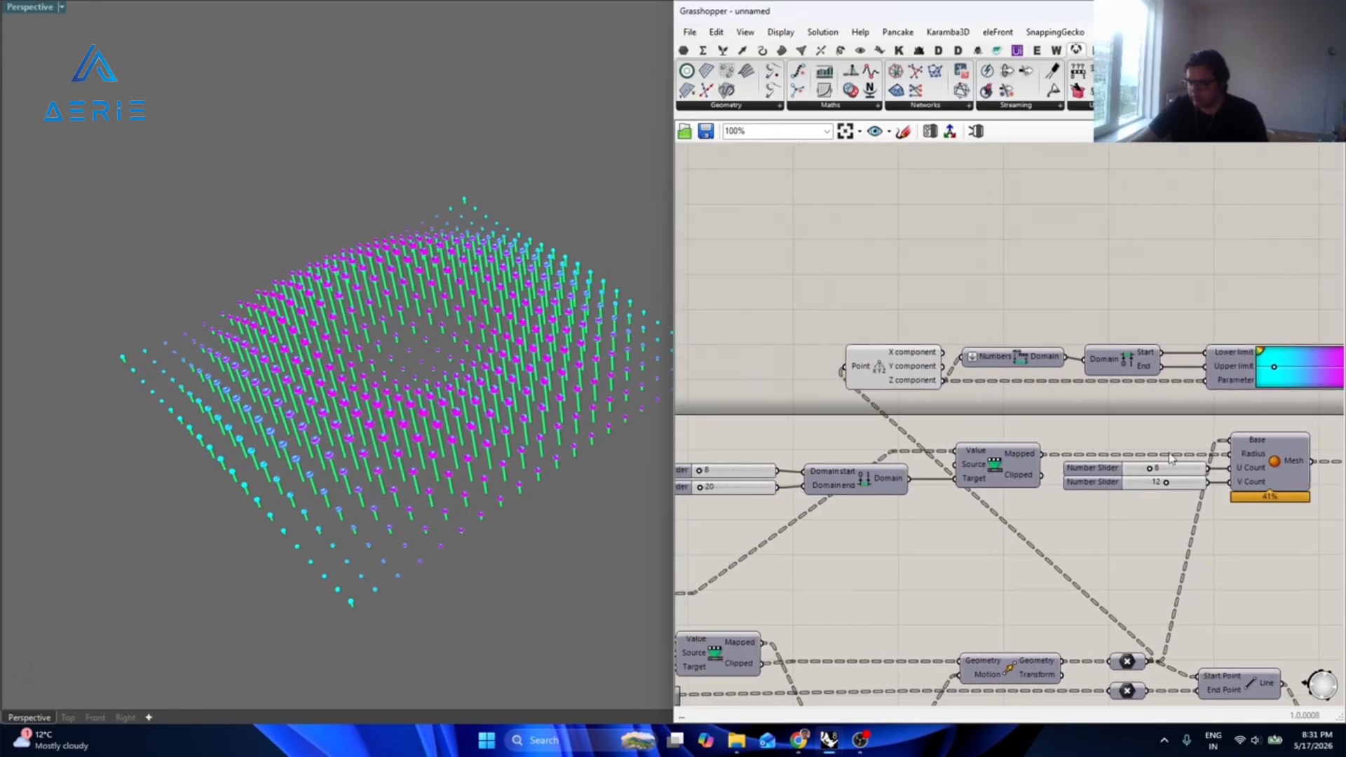
click(889, 372)
key(ctrl+q)
Rewire the radius remap, with the Z component as Value and the Z bounds domain as Source.
right_drag(1108, 617, 1063, 473)
click(1235, 421)
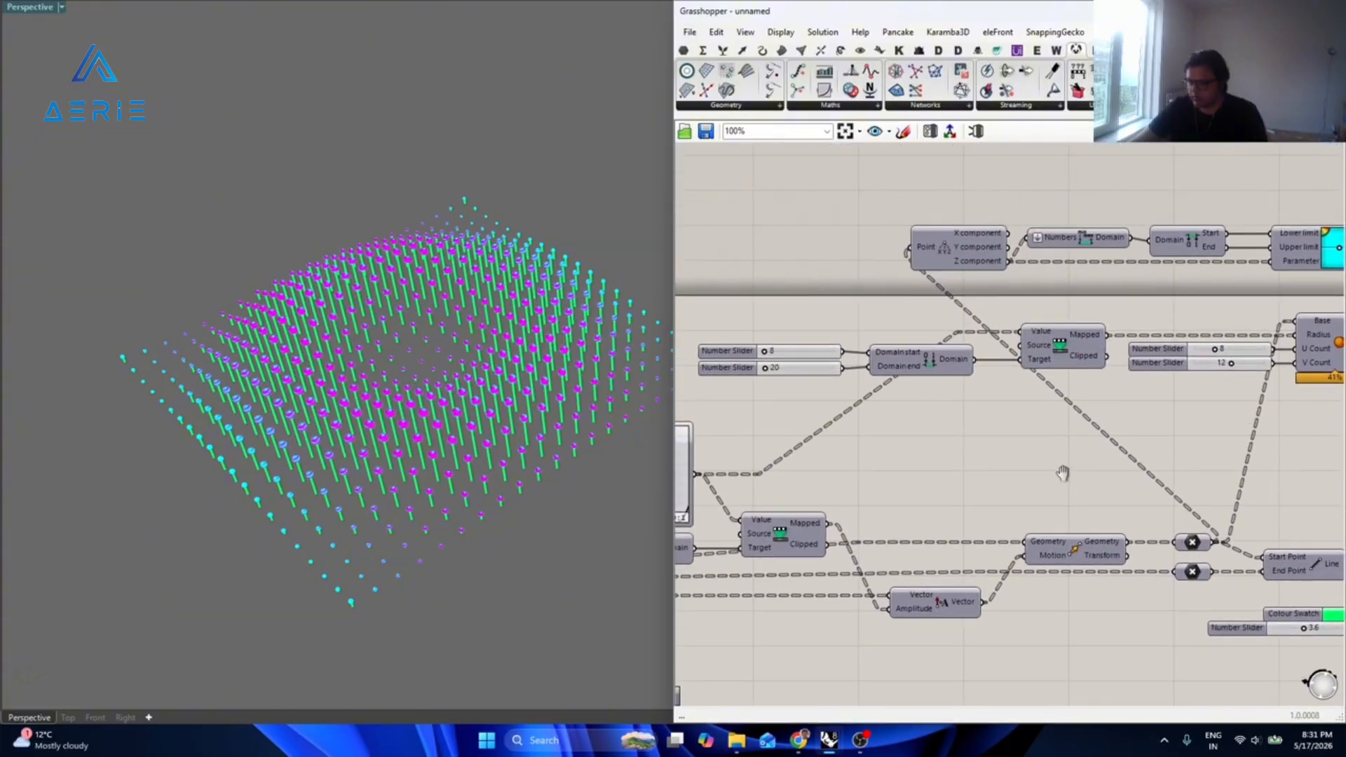
right_drag(1090, 366, 1009, 382)
click(1002, 371)
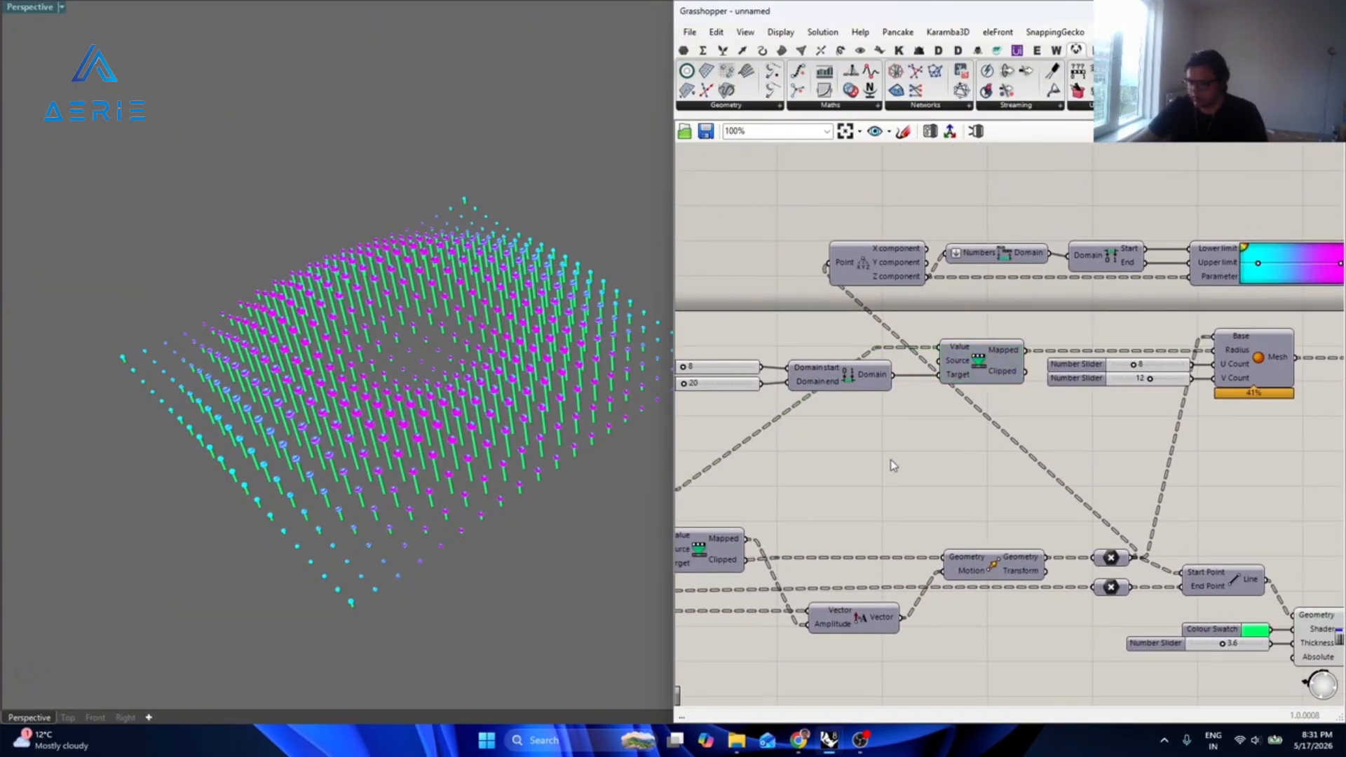
right_drag(951, 368, 985, 369)
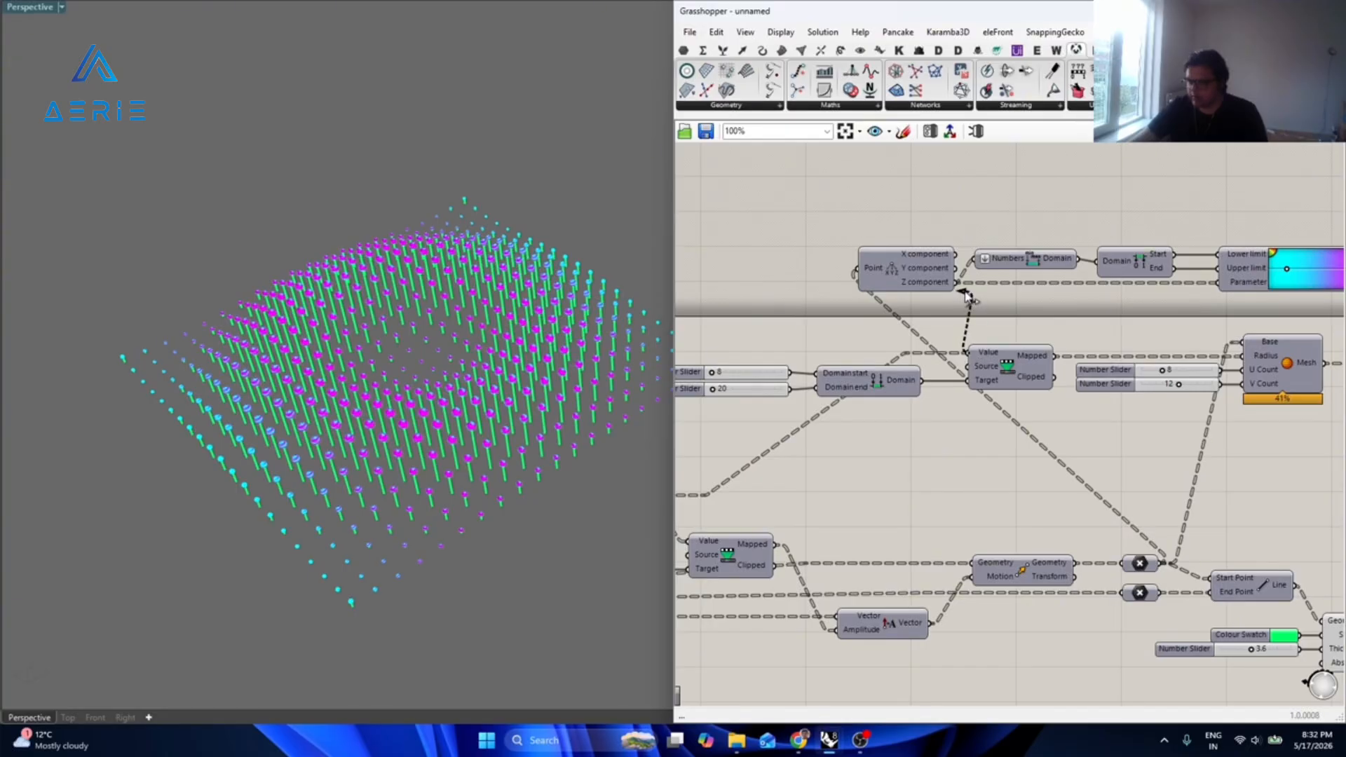
drag(972, 298, 957, 282)
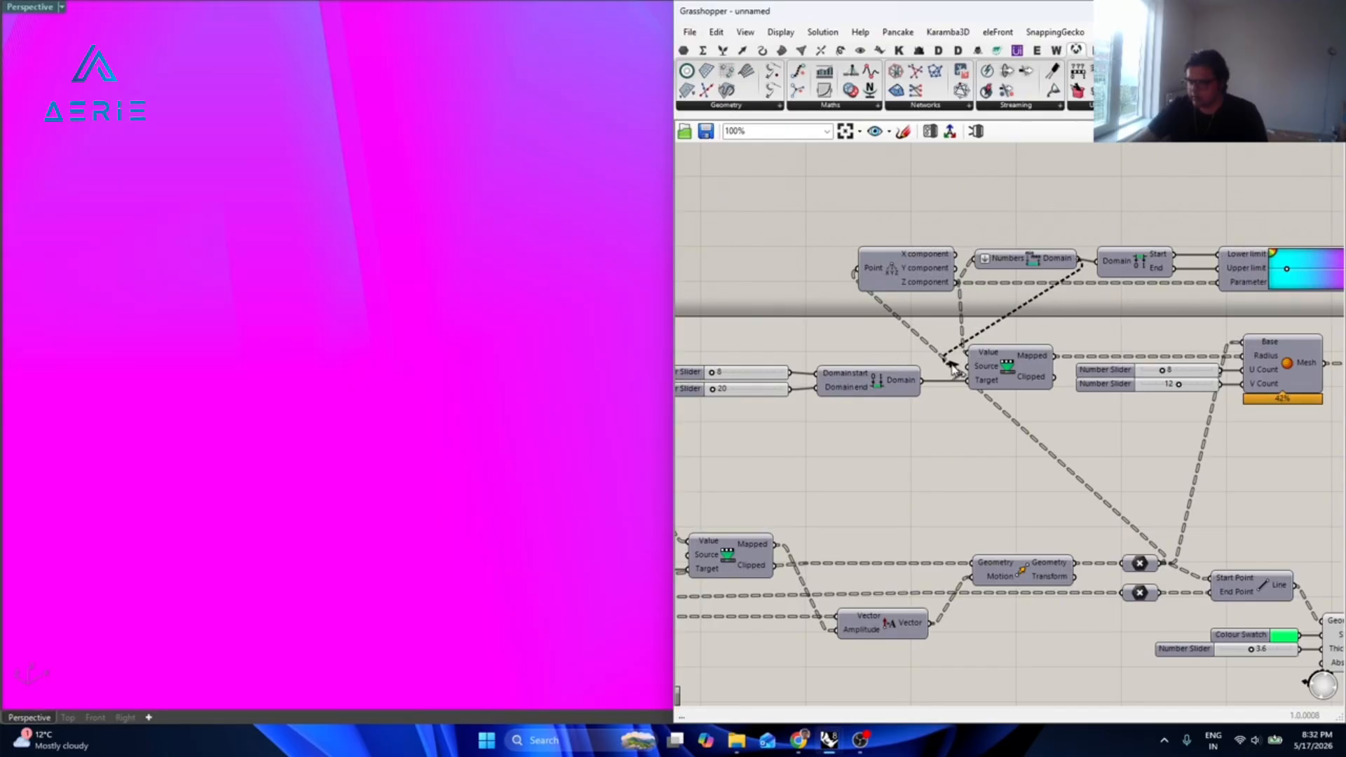
drag(951, 366, 953, 367)
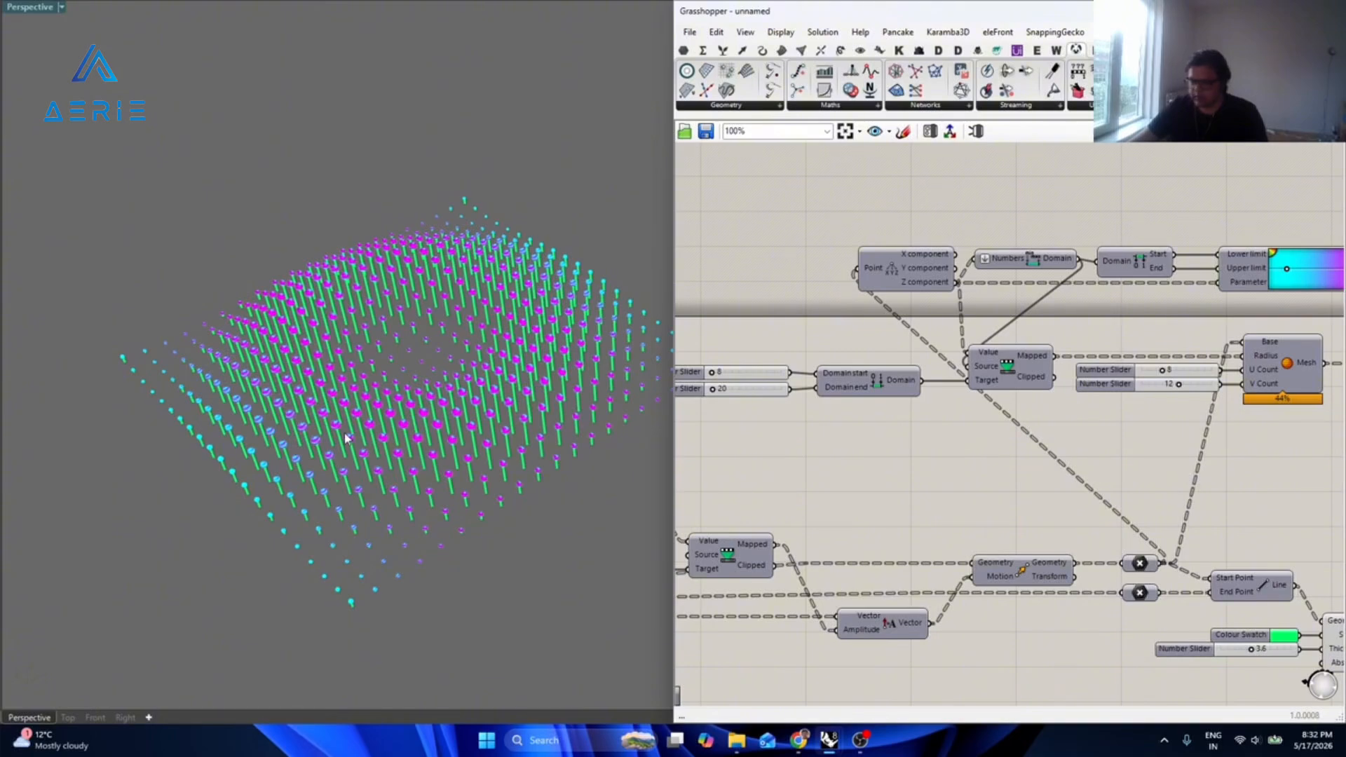
Set the slider for the surface division's U and V counts to 42.
scroll(367, 431, up, 2)
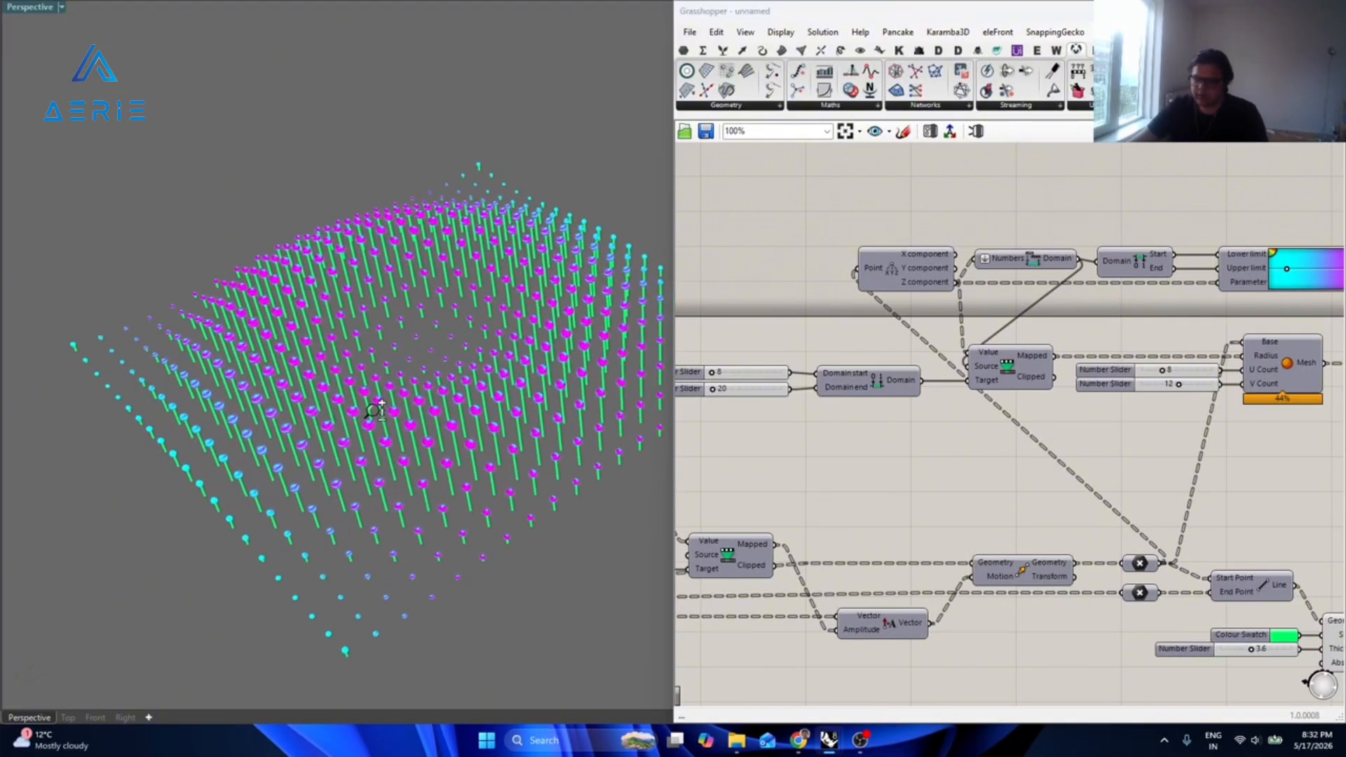
scroll(881, 511, down, 4)
right_drag(881, 511, 1122, 435)
right_drag(736, 503, 991, 514)
scroll(961, 533, up, 6)
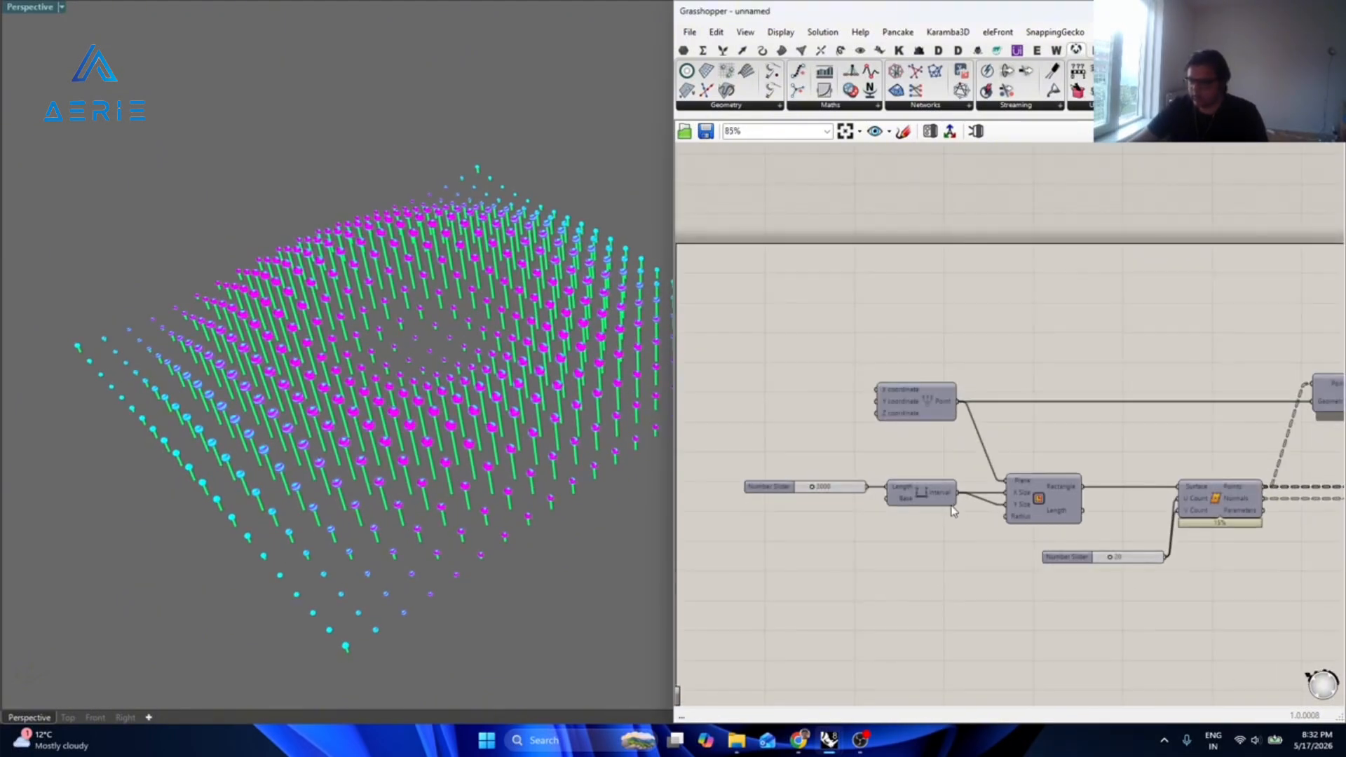
drag(1007, 544, 1041, 546)
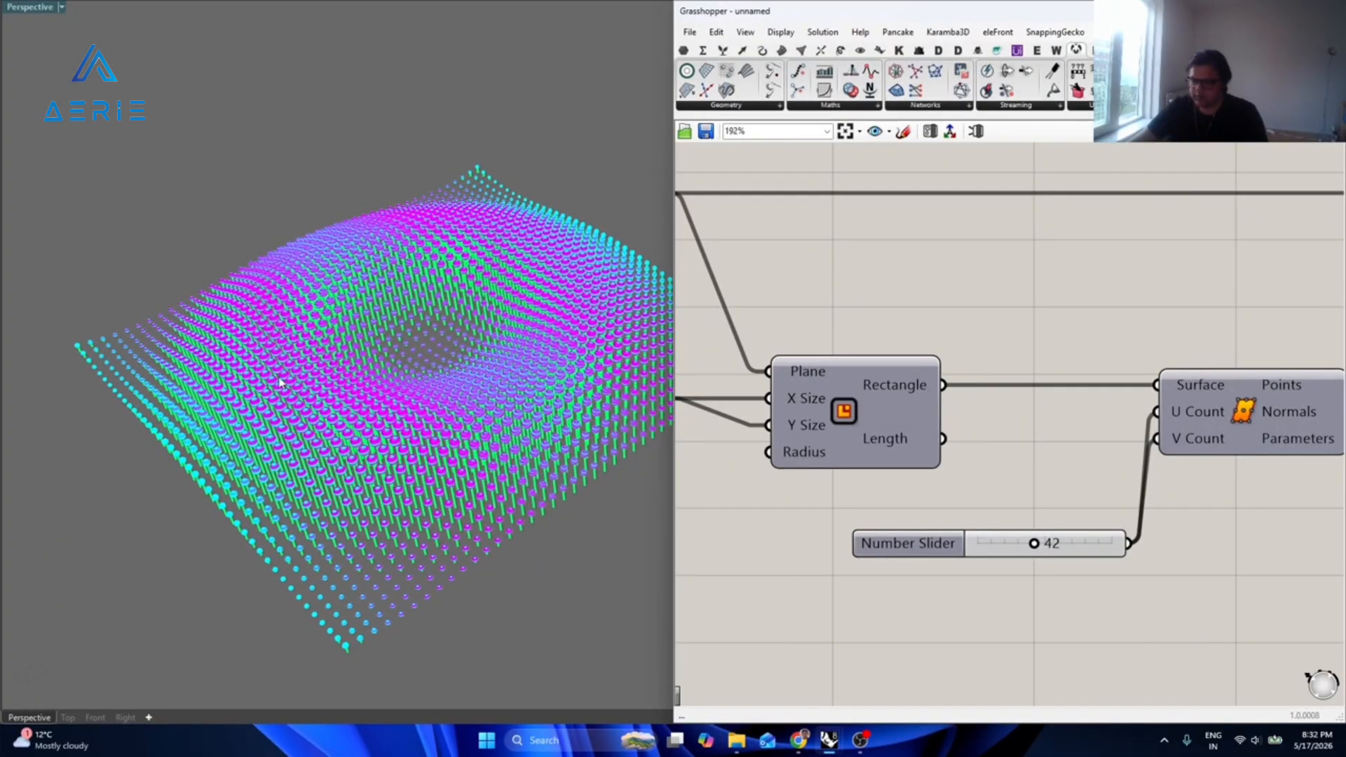
Reduce the Mesh Sphere's U Count to 5 and V Count to 8.
scroll(279, 382, up, 5)
shift+right_drag(319, 394, 435, 360)
scroll(311, 413, up, 4)
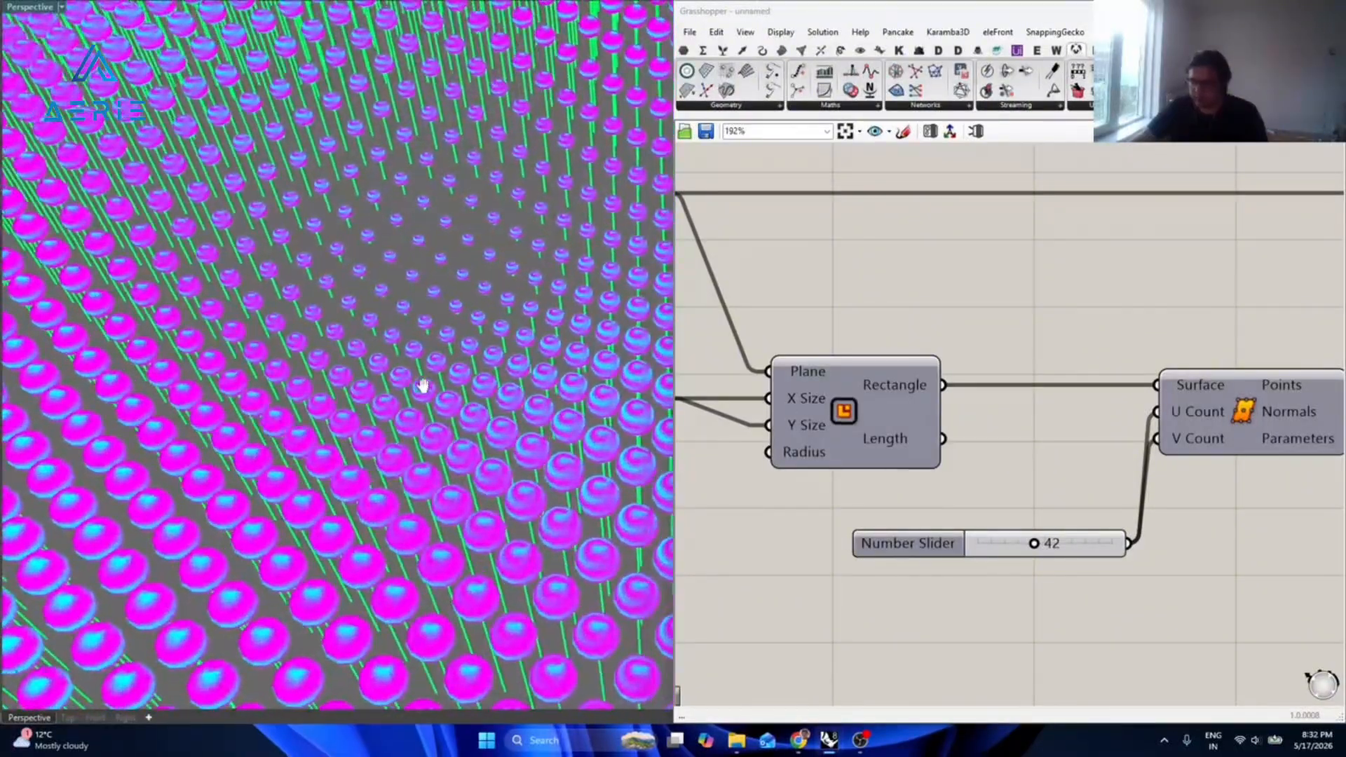
scroll(1030, 465, down, 5)
scroll(1170, 446, up, 6)
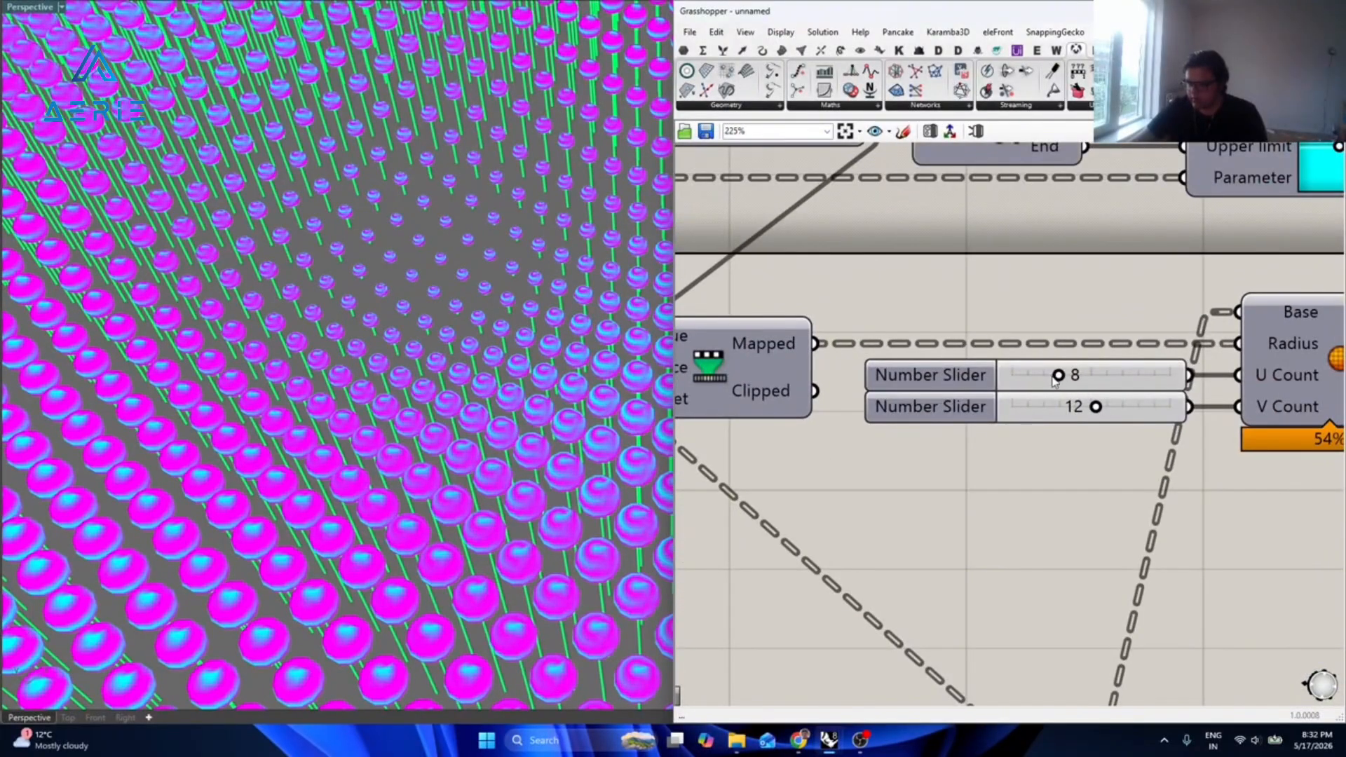
mouse_move(1055, 378)
mouse_down()
mouse_move(1038, 379)
mouse_move(1077, 414)
mouse_move(1033, 383)
mouse_up()
scroll(1031, 379, down, 3)
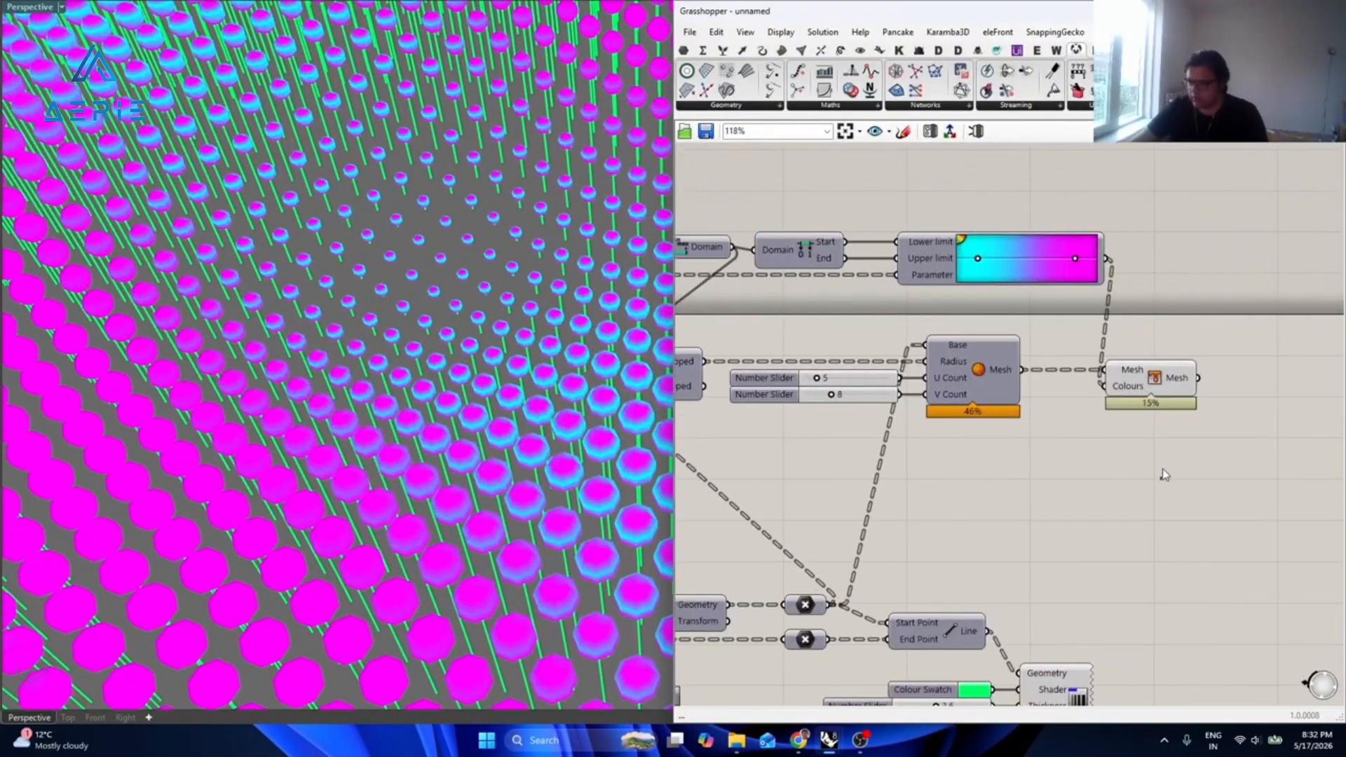
Add a Custom Preview component near Mesh Colours and feed the Gradient's colours into its Material input.
mouse_move(1126, 388)
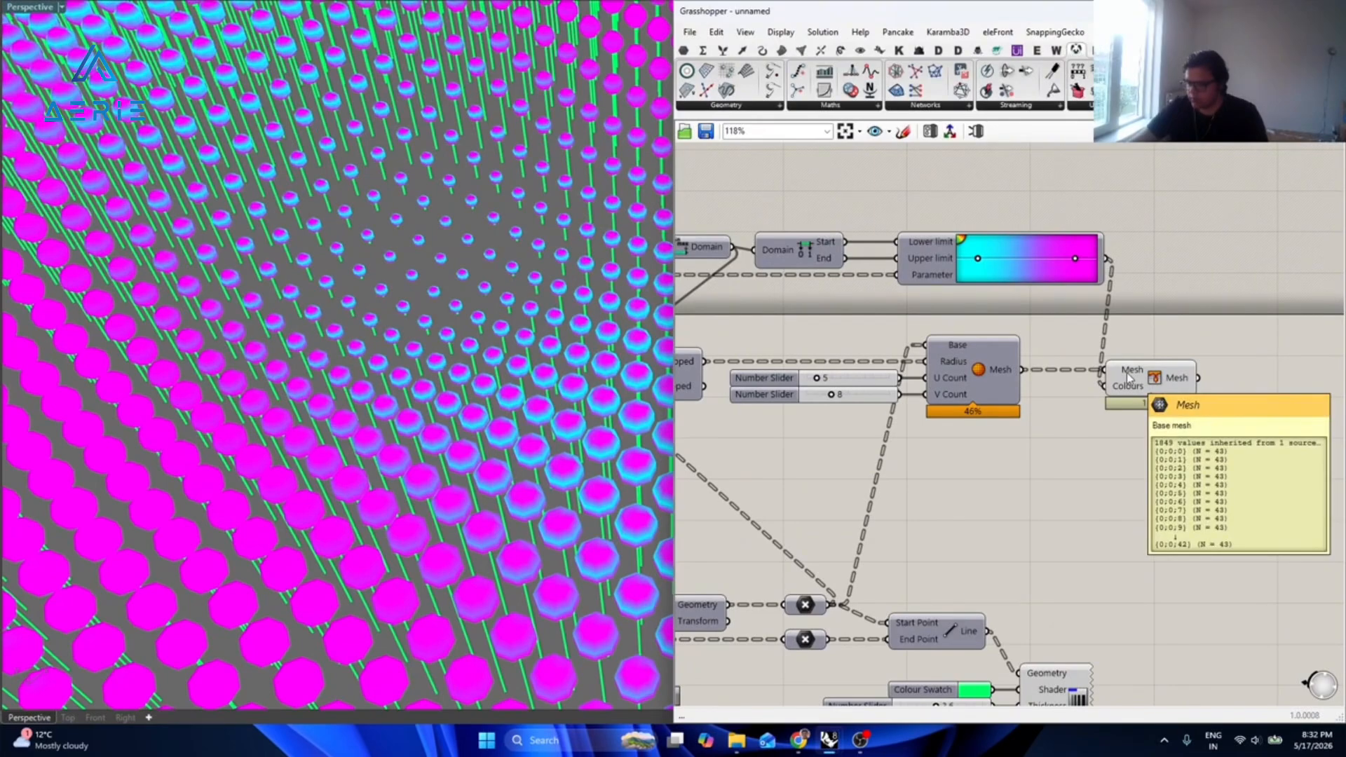
drag(1169, 387, 1267, 385)
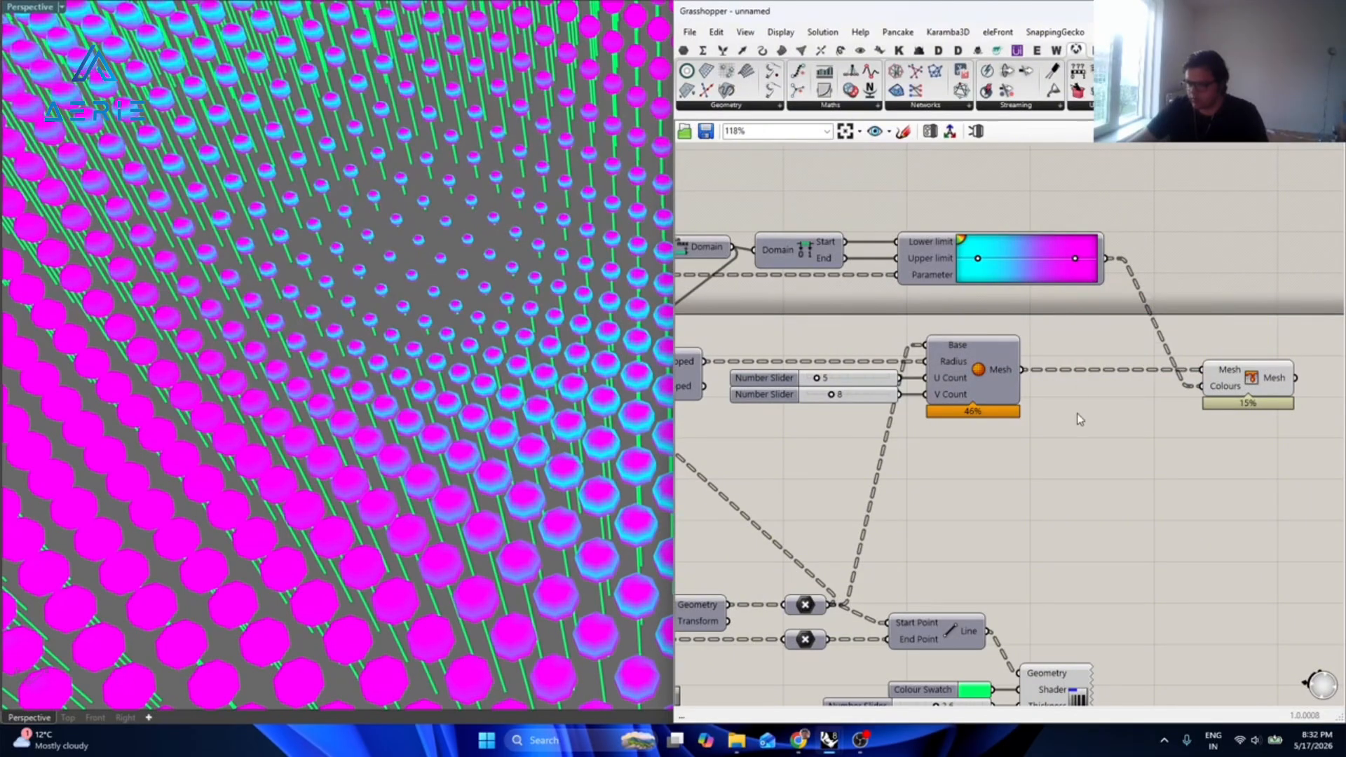
double_click(1141, 437)
text(custo)
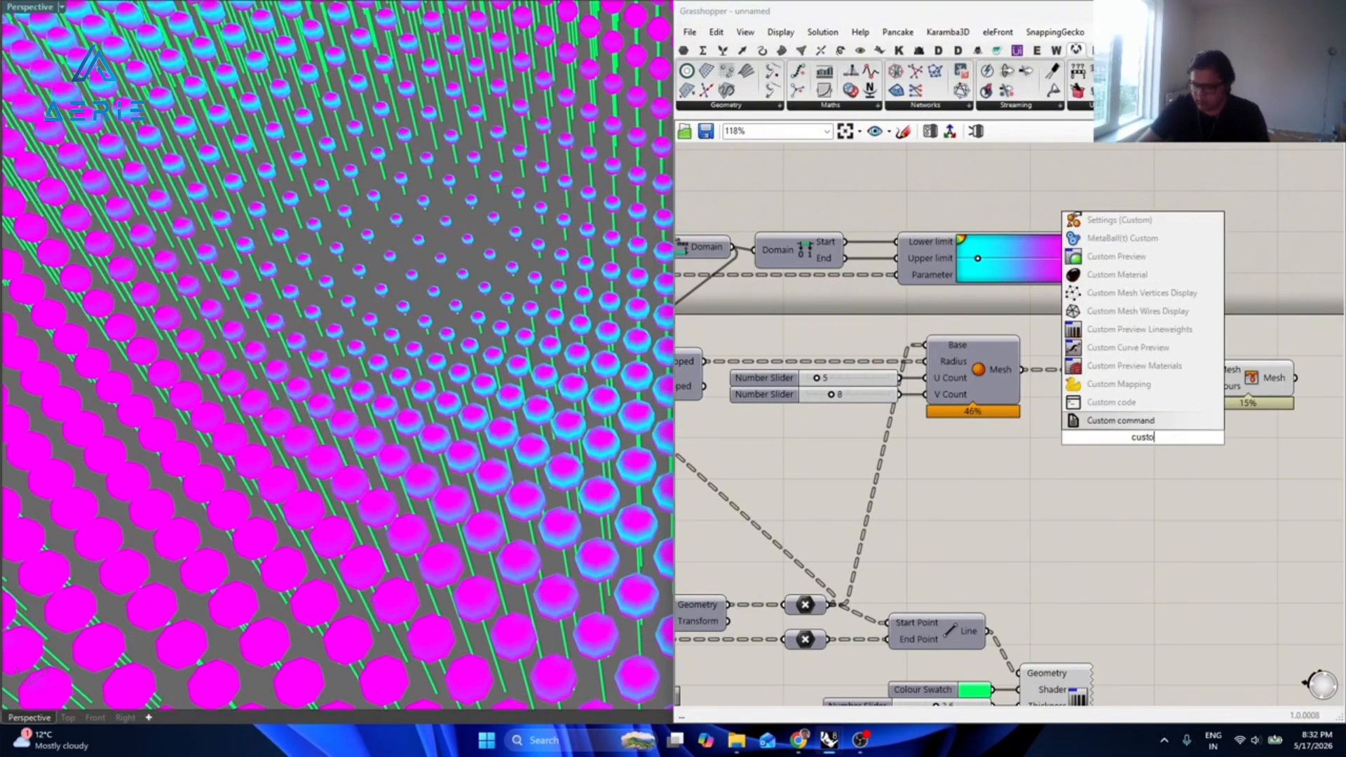
text(m preview)
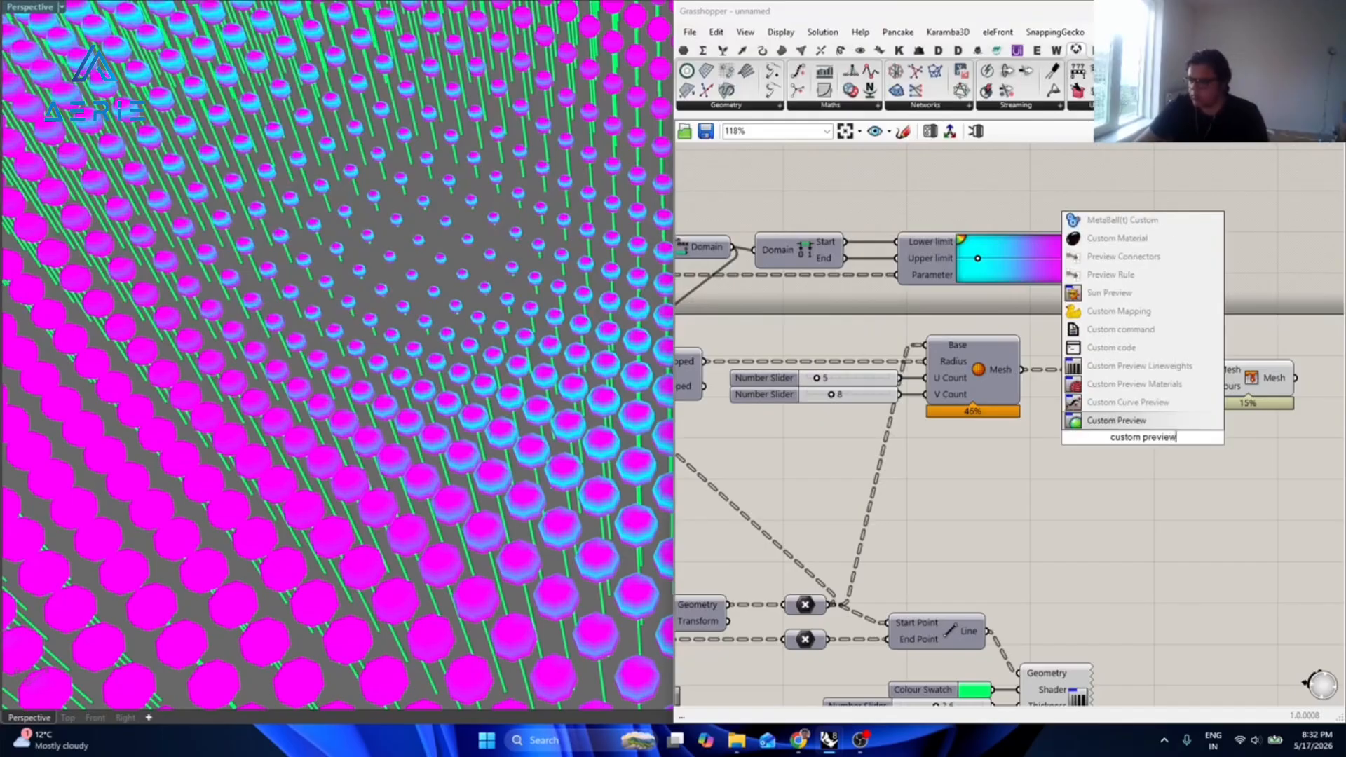
key(Return)
drag(1099, 354, 1107, 446)
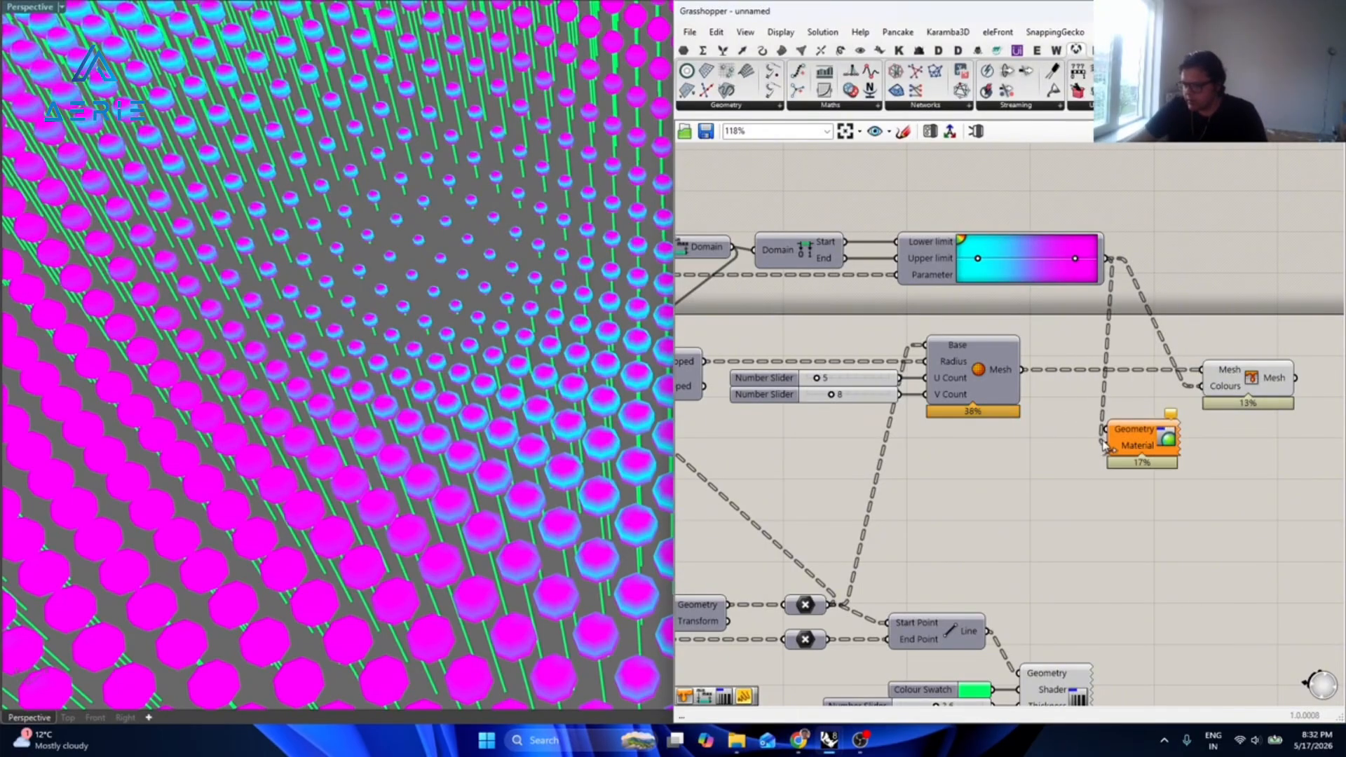
Feed the sphere mesh into the Custom Preview's Geometry beside the Gradient and turn off the Mesh Colours preview.
click(1259, 381)
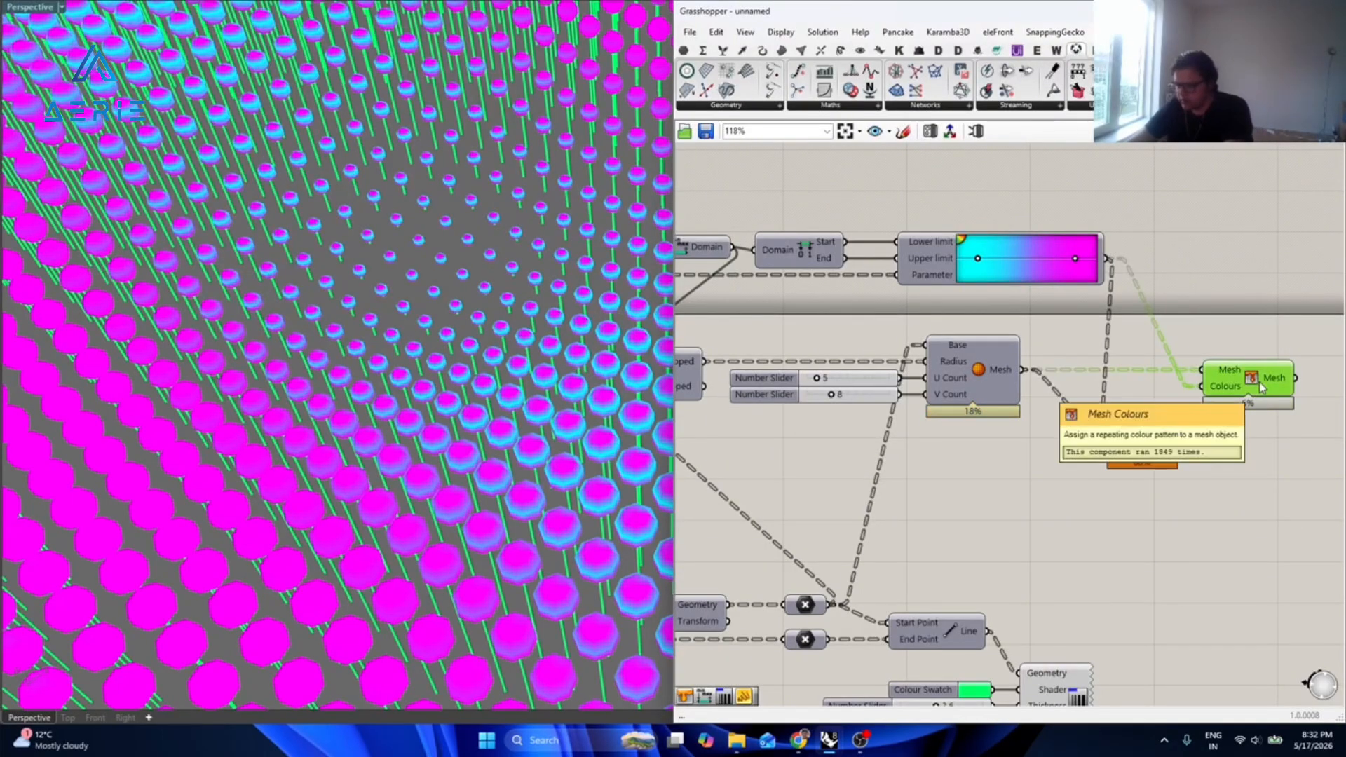
click(1199, 460)
drag(1137, 451, 1254, 300)
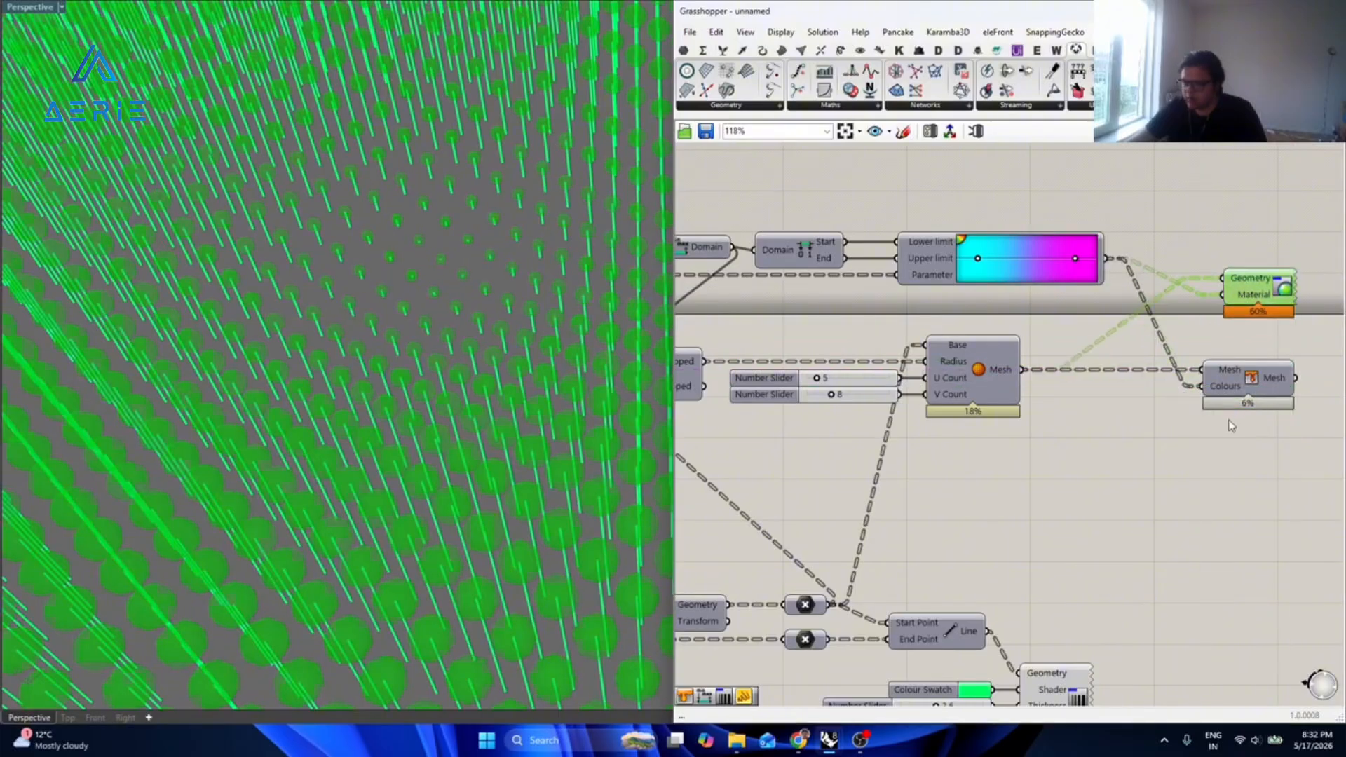
click(1232, 422)
Switch the Perspective viewport to the Shaded display mode.
click(61, 9)
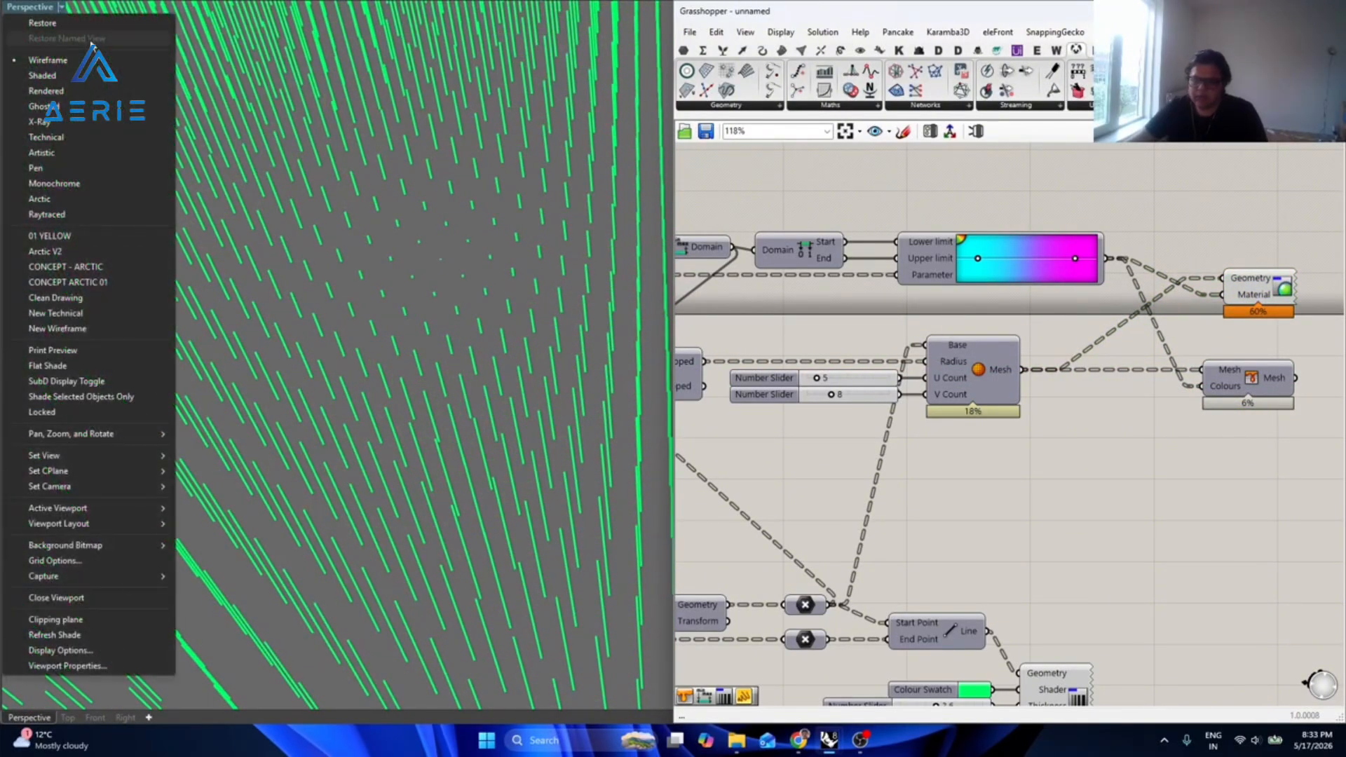
click(59, 75)
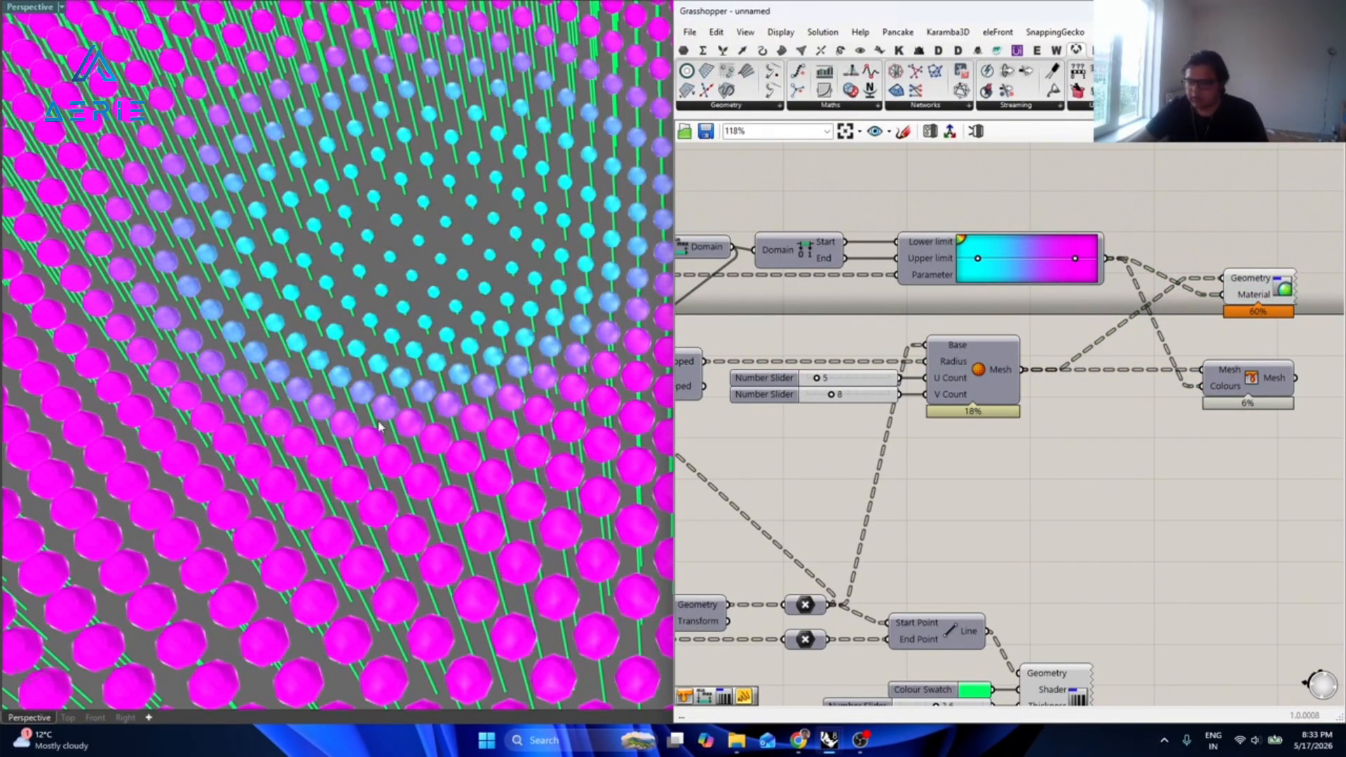
click(1223, 397)
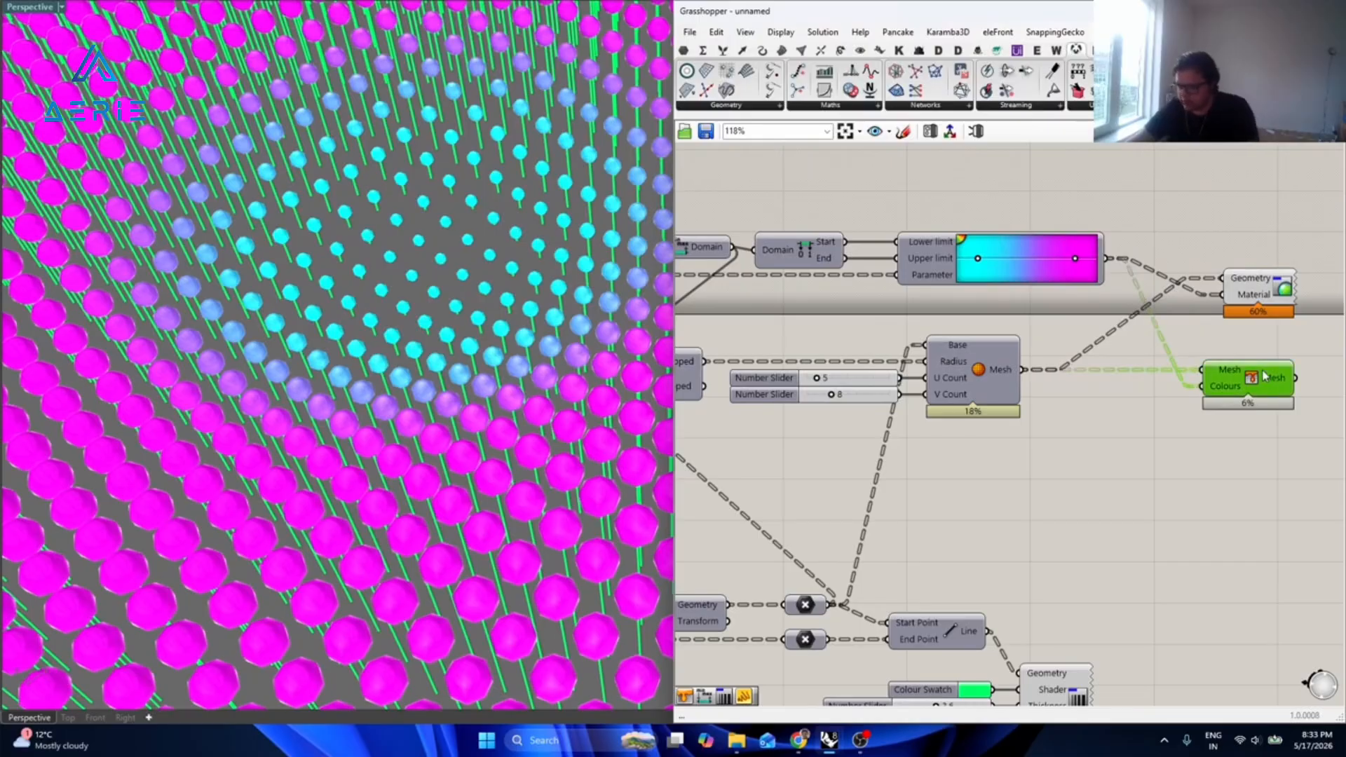
click(1073, 517)
click(1244, 381)
click(856, 430)
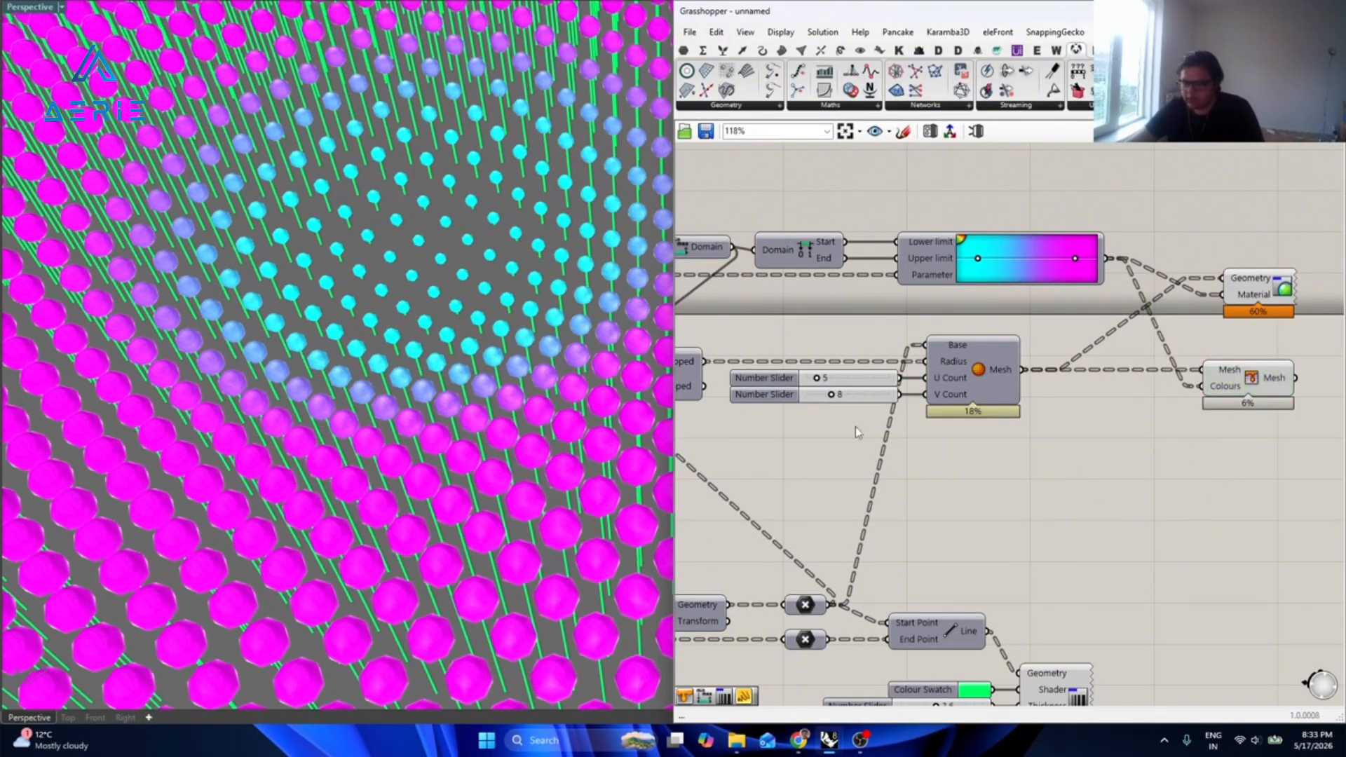
Delete the Mesh Colours component and move the sphere Custom Preview into its place beside the Mesh Sphere.
click(63, 9)
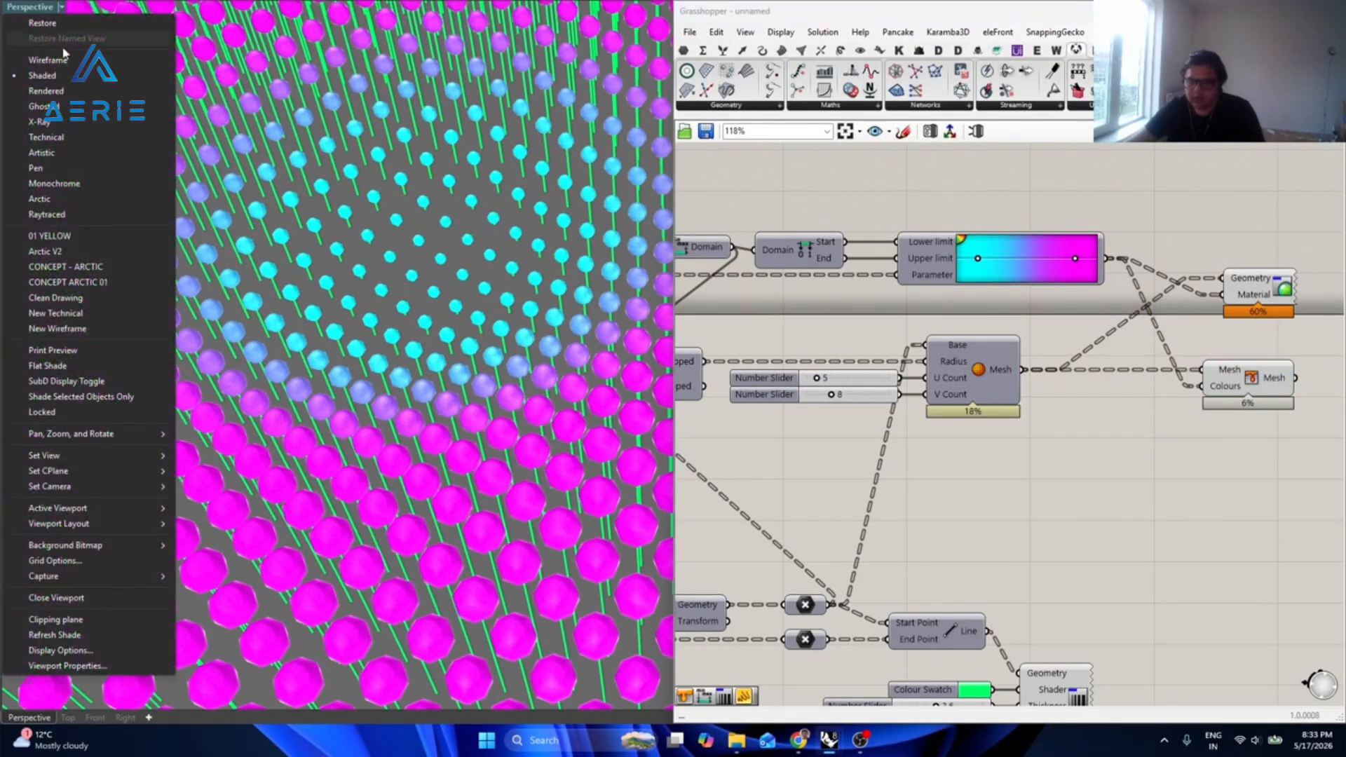
click(1132, 390)
click(1266, 294)
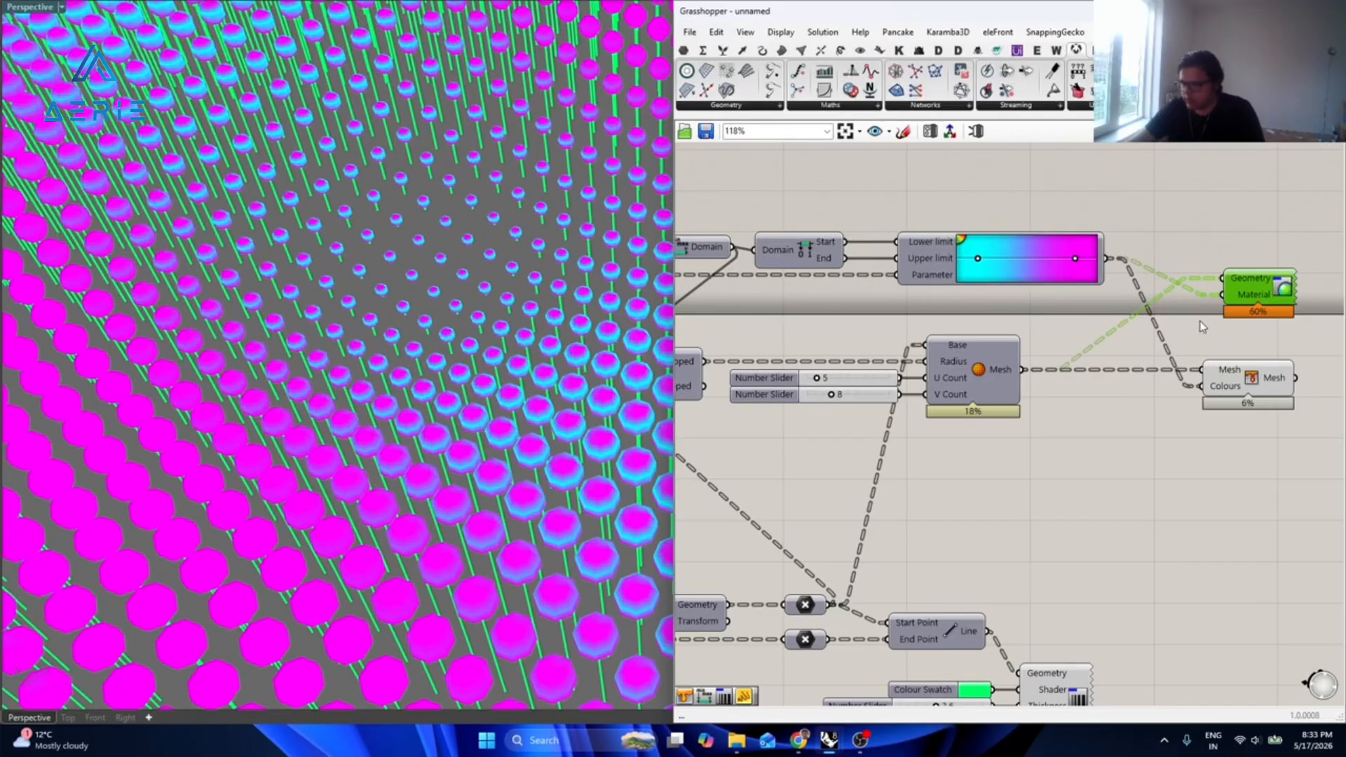
click(1255, 381)
key(Delete)
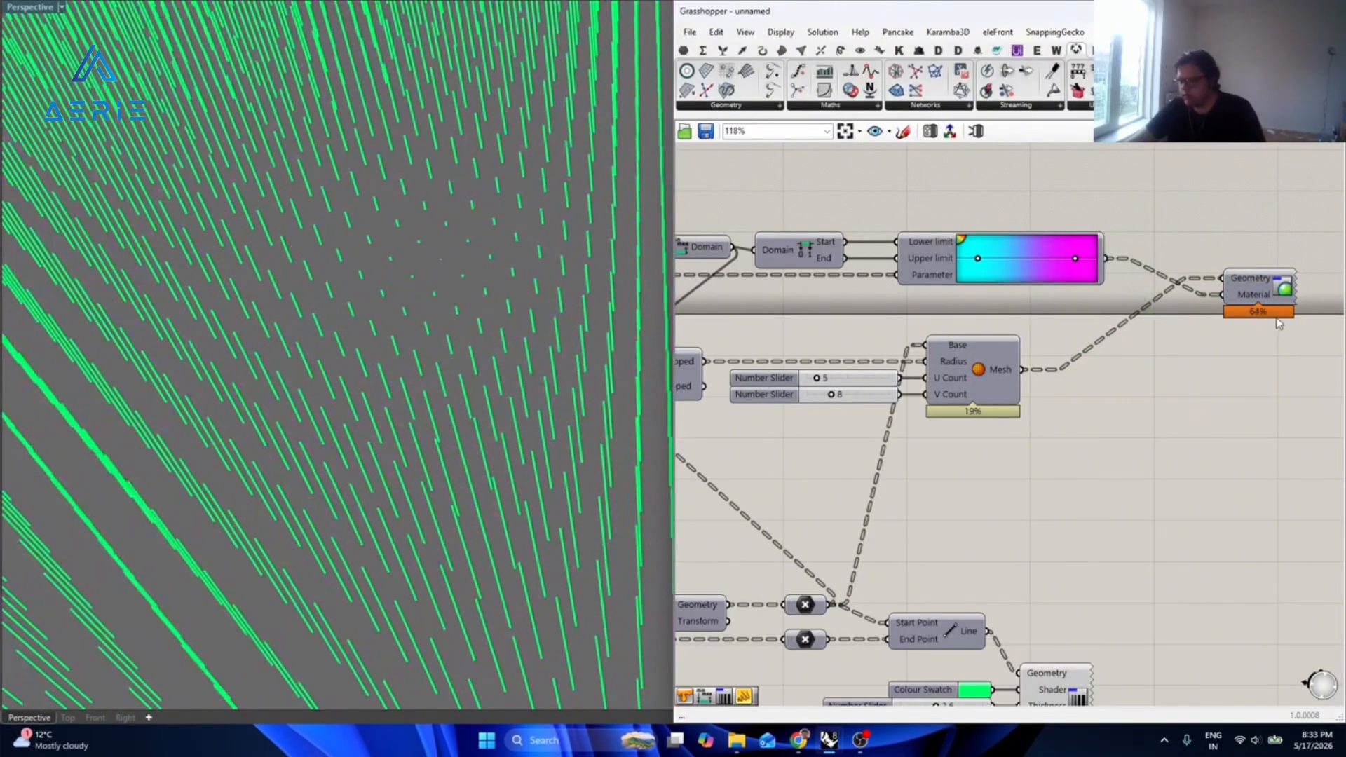
drag(1262, 304, 1252, 387)
click(1191, 494)
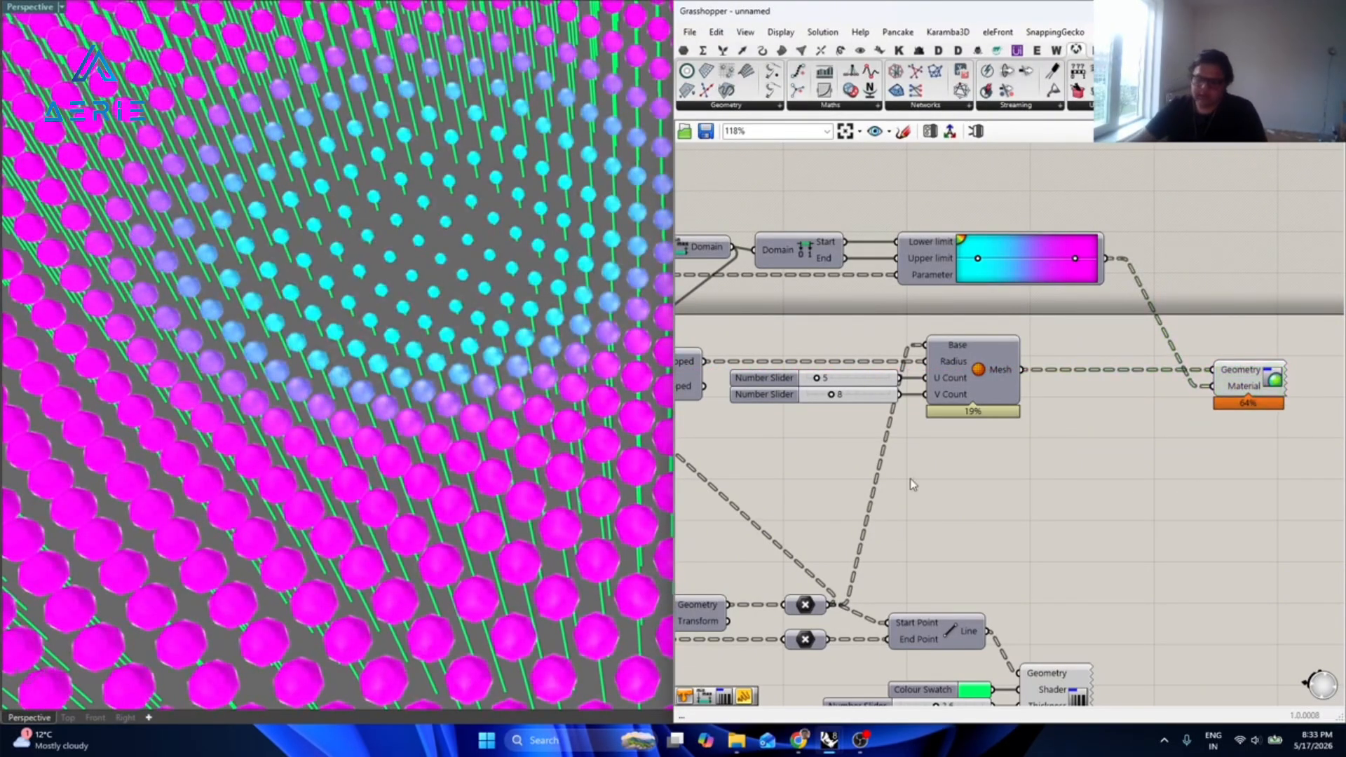
Raise the Mesh Sphere's U Count to 8 and V Count to 10.
scroll(372, 402, down, 5)
scroll(370, 402, up, 4)
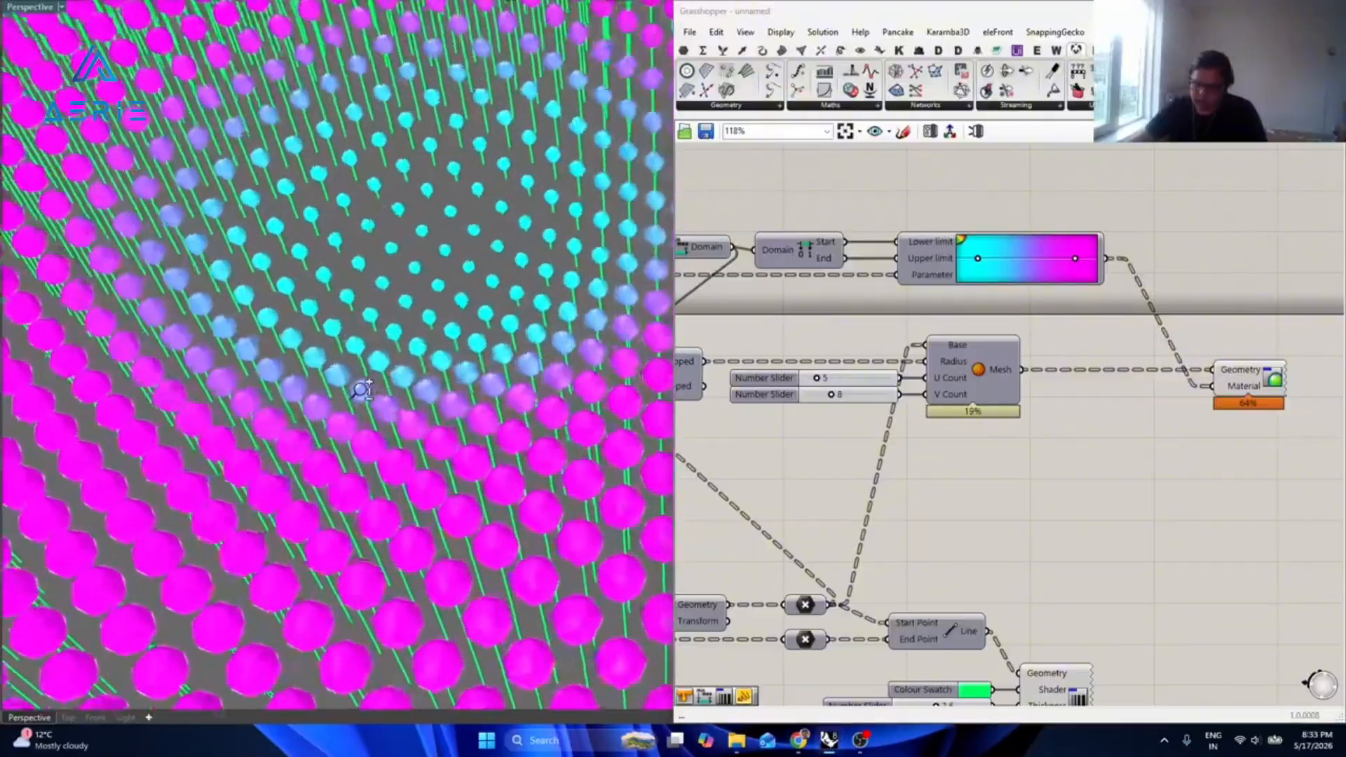
scroll(360, 397, up, 2)
right_drag(1003, 449, 1106, 443)
right_drag(894, 439, 1008, 372)
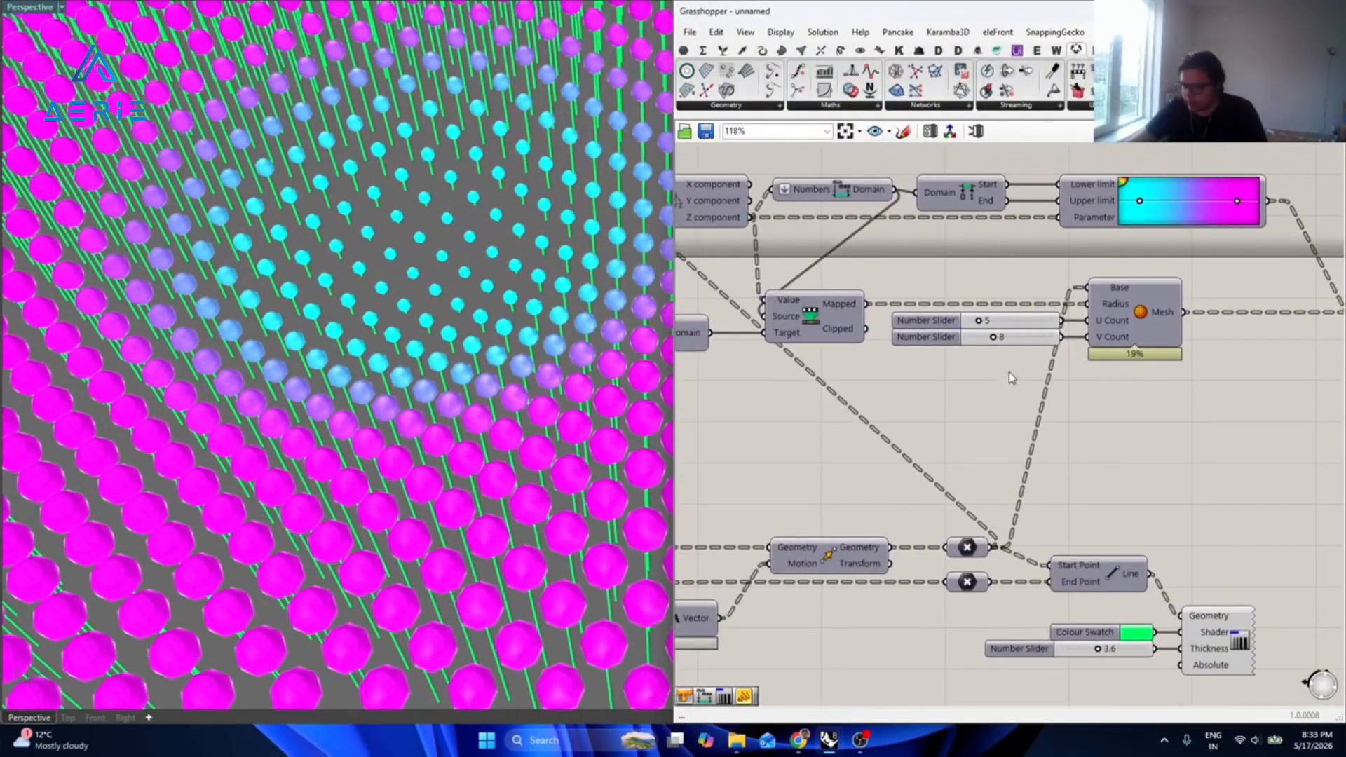
scroll(973, 347, up, 5)
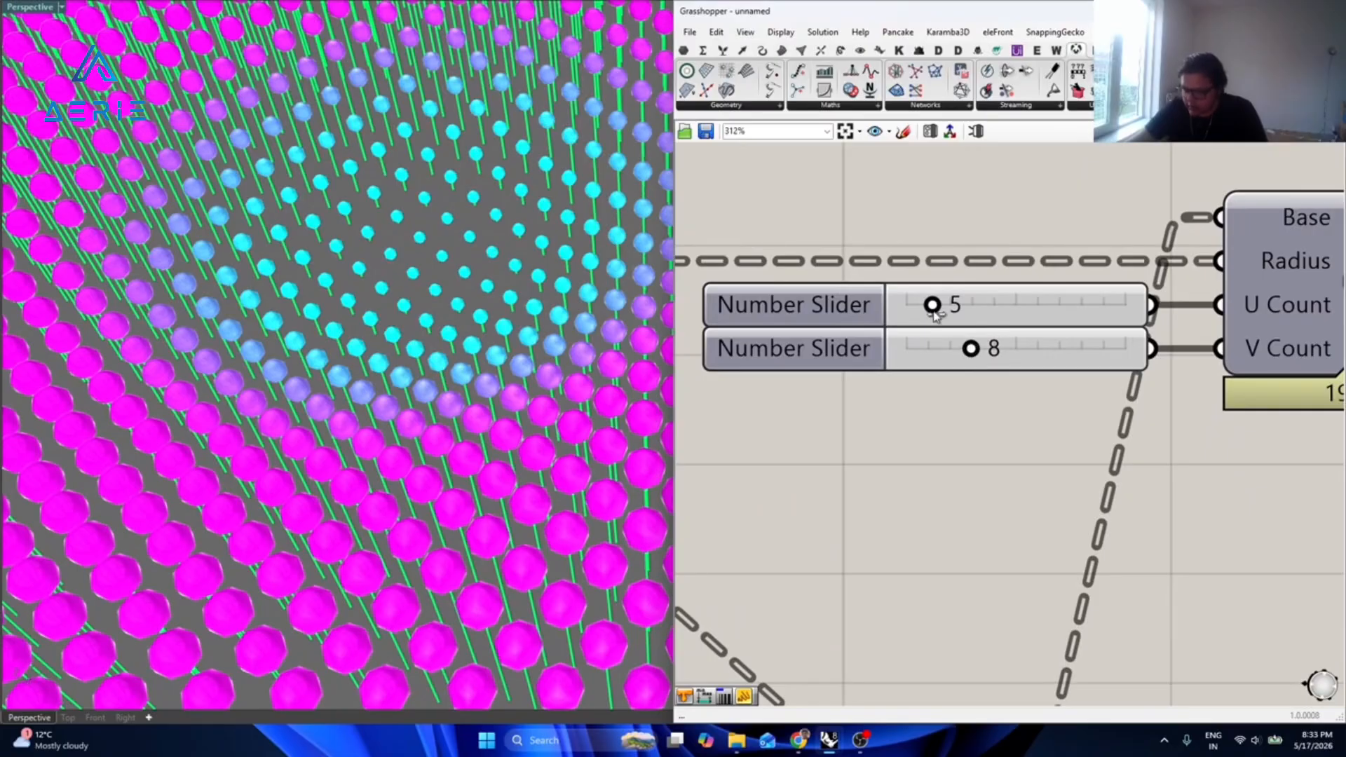
drag(937, 314, 997, 349)
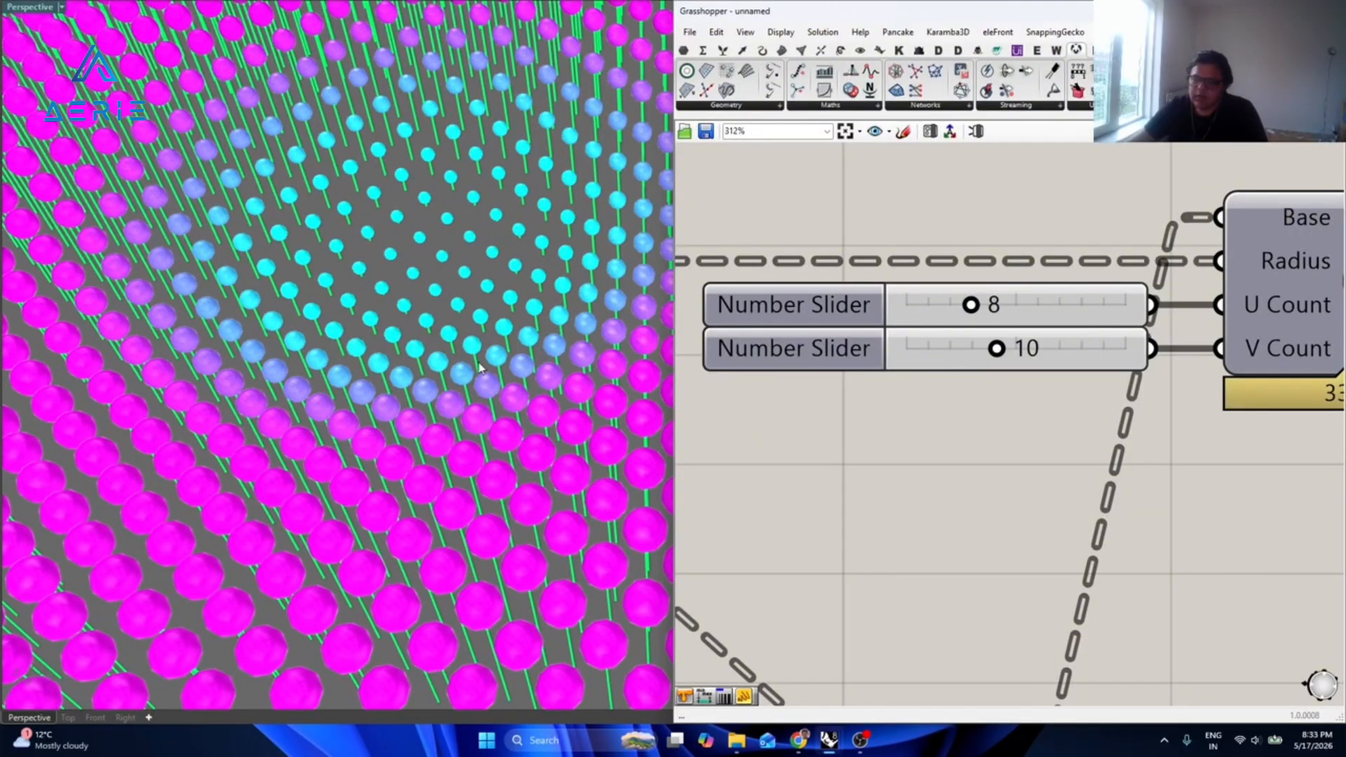
Set the start of the domain controlling the sphere radii to 2.
scroll(981, 324, down, 8)
right_drag(806, 317, 956, 332)
scroll(834, 327, up, 8)
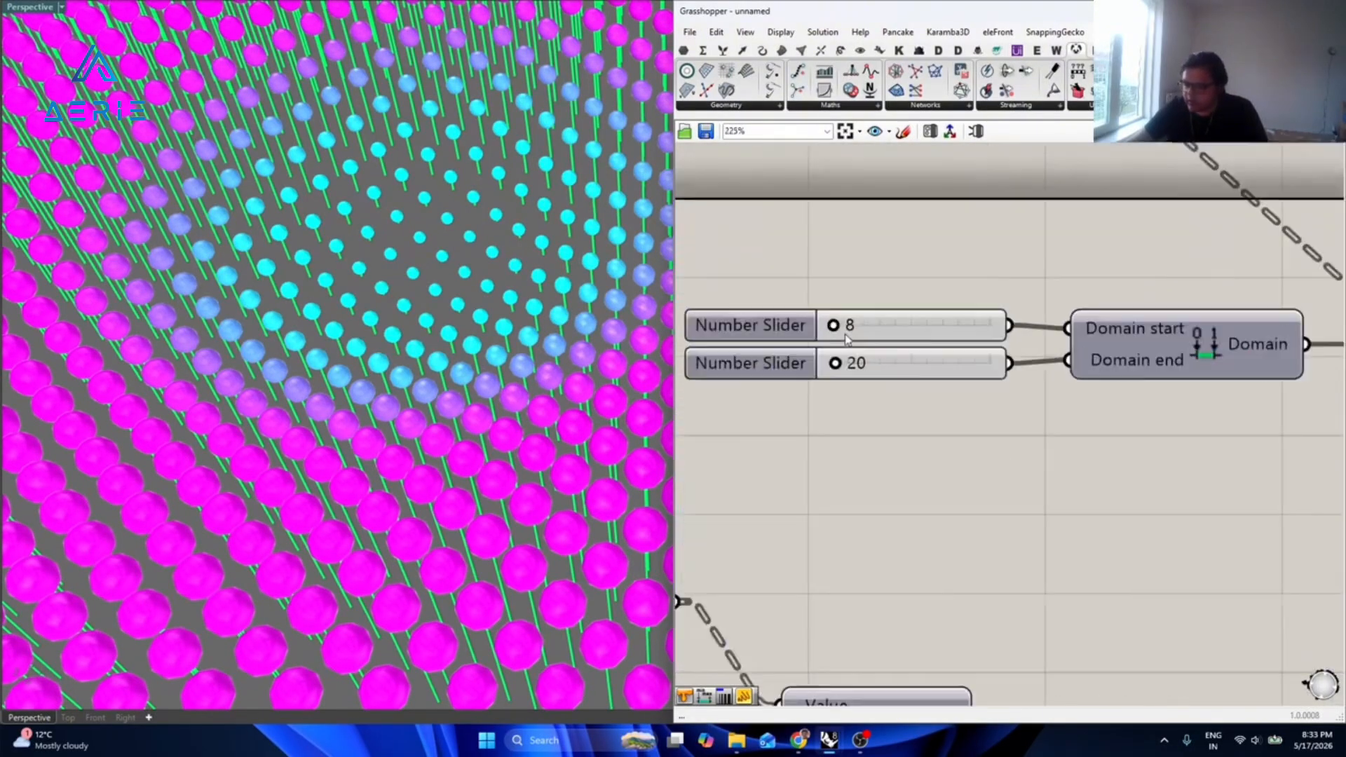
drag(835, 327, 834, 327)
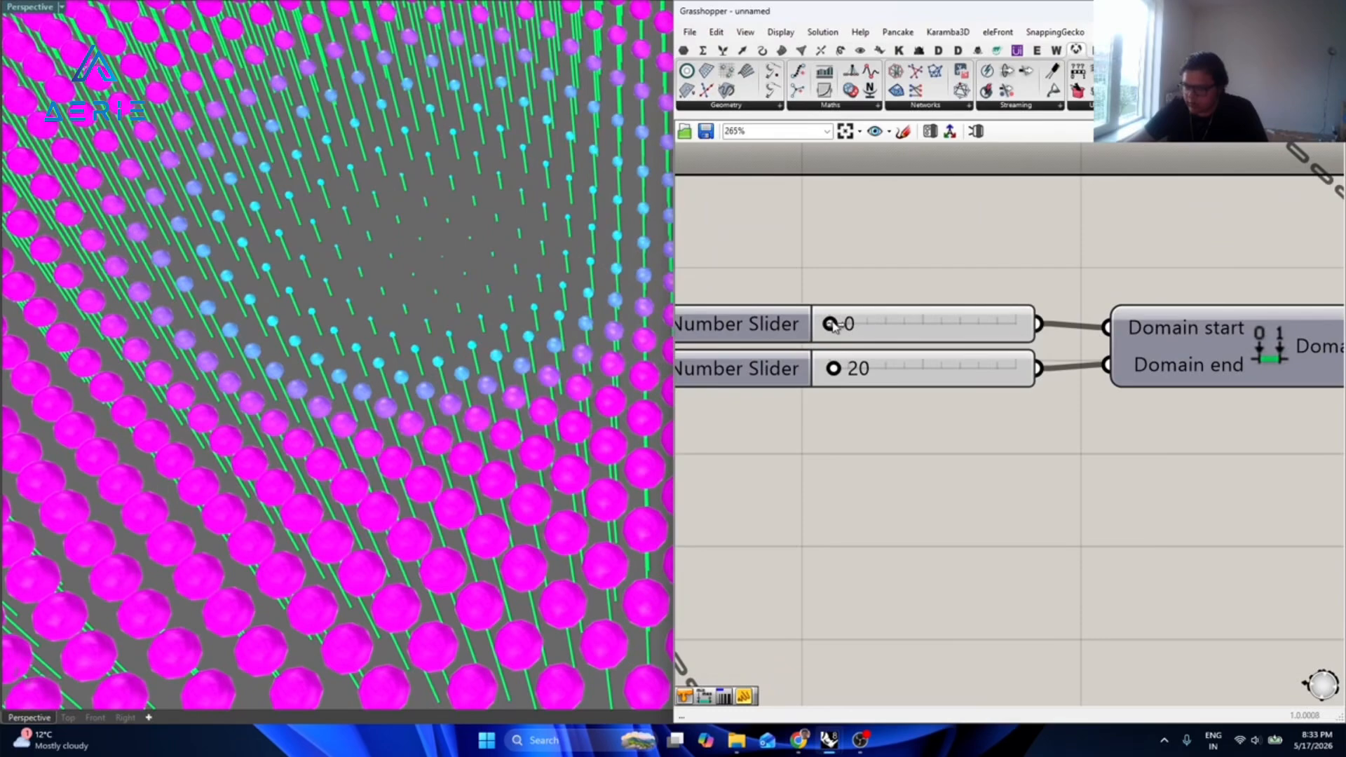
click(834, 327)
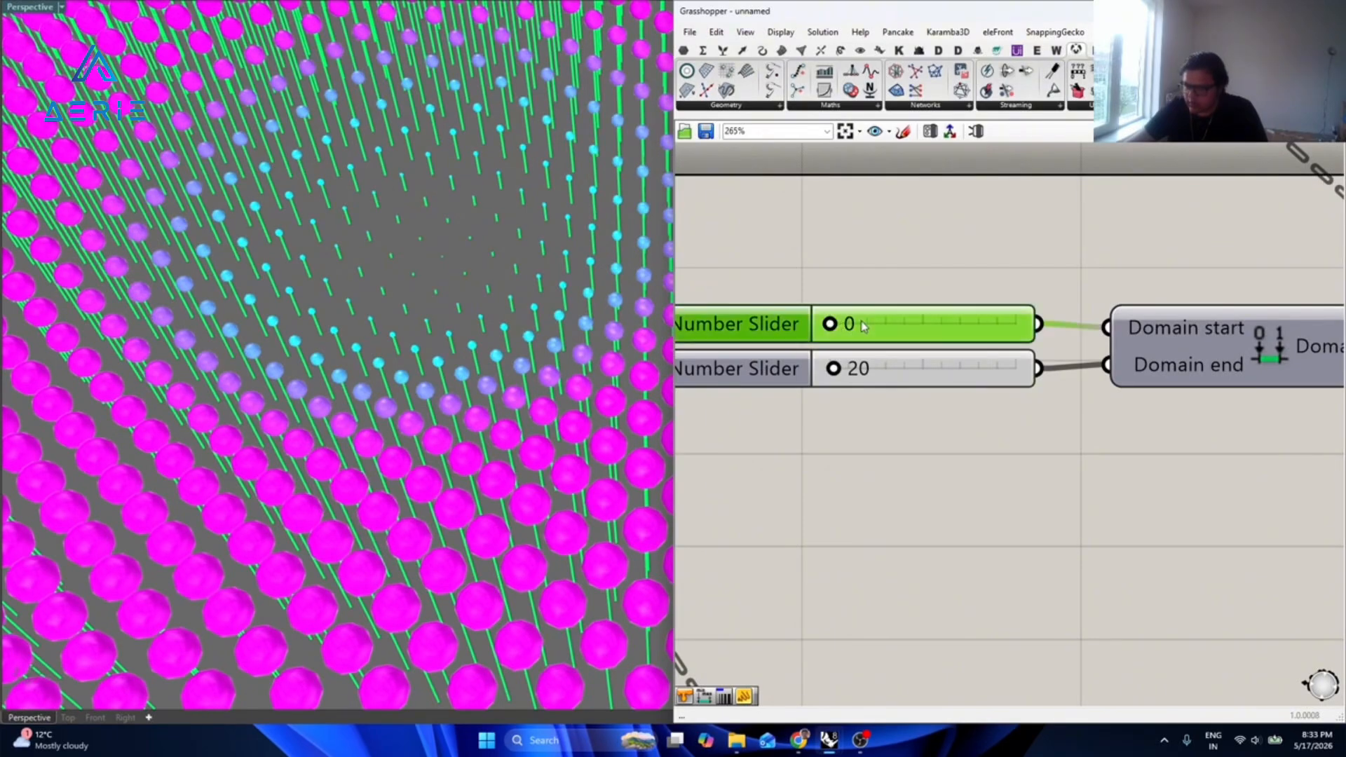
text(1)
key(Return)
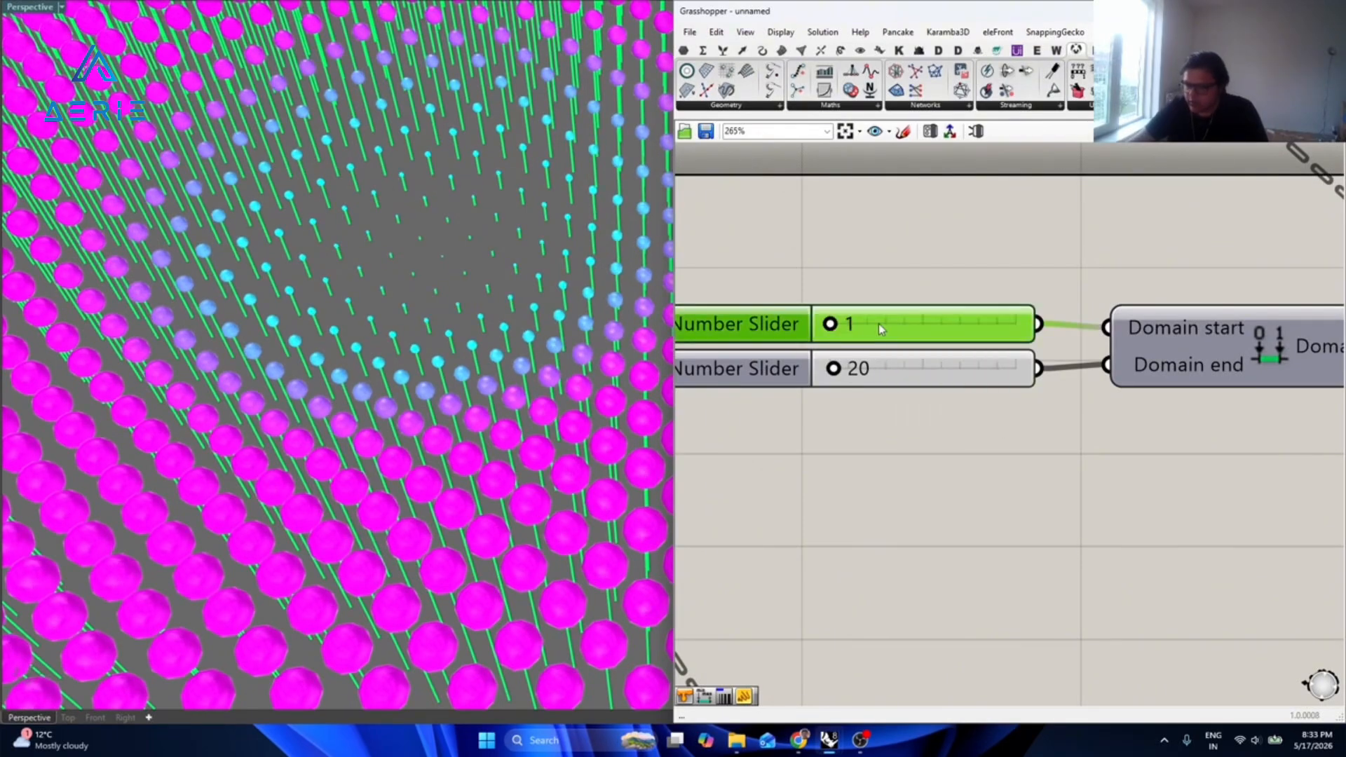
double_click(877, 322)
text(2)
key(Return)
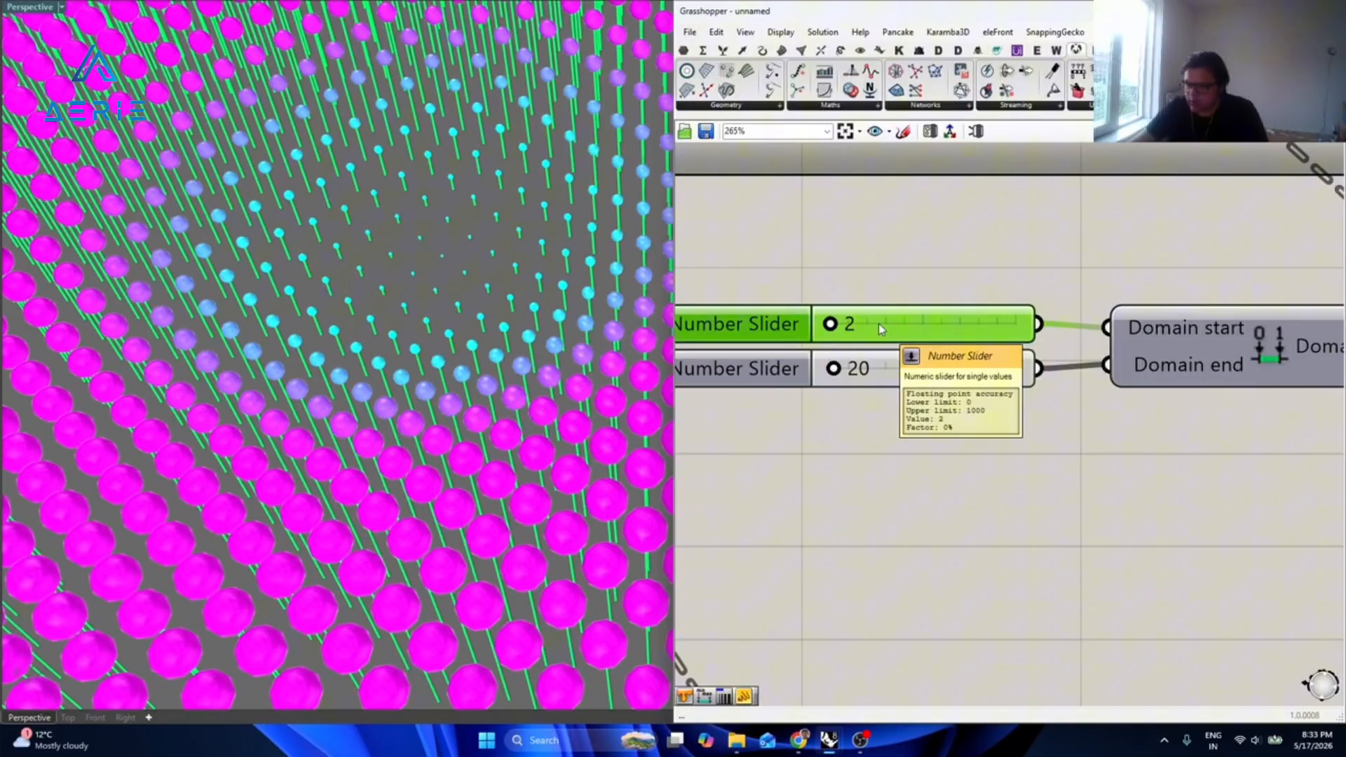
Set the end of the sphere radius domain to 14.
double_click(891, 371)
text(14)
key(Return)
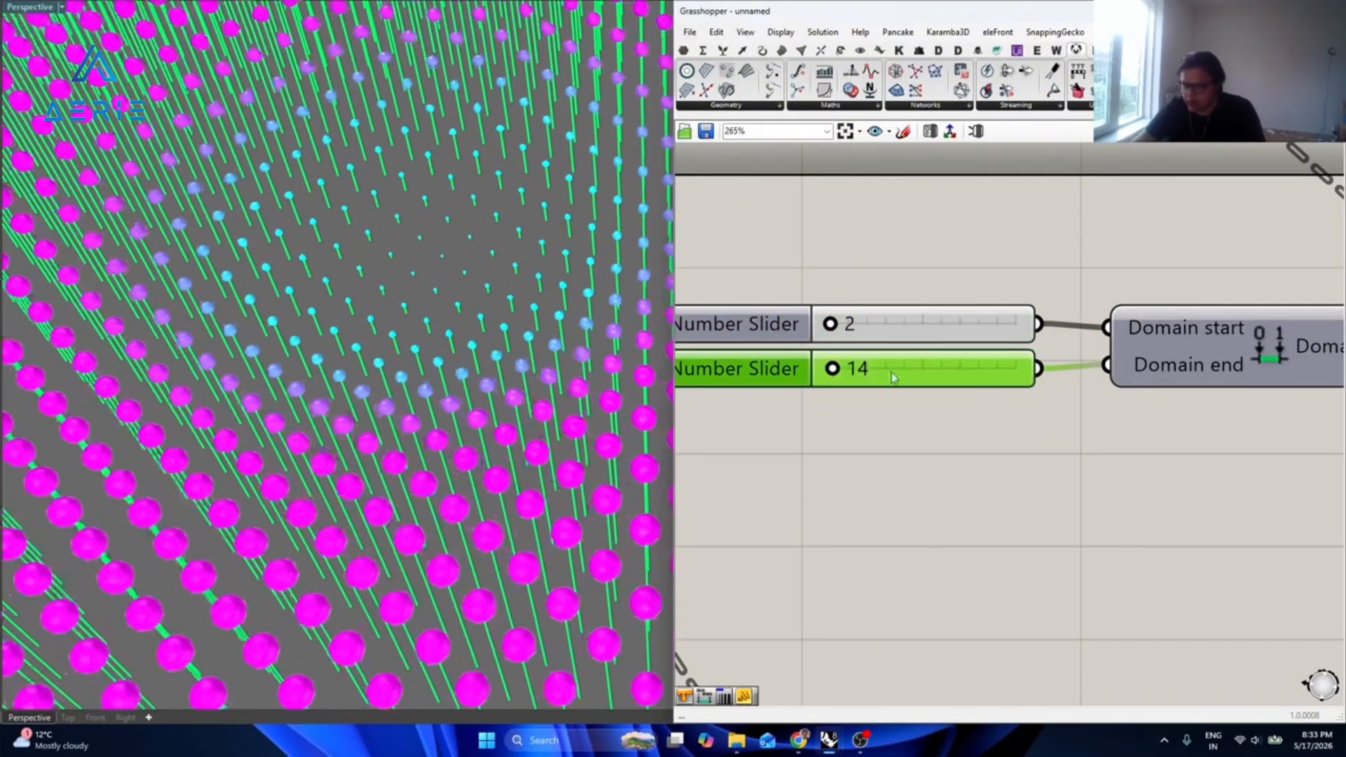
click(912, 481)
Reshape the Graph Mapper's sine curve by moving its peak handle until the graph holds two peaks.
scroll(929, 426, down, 6)
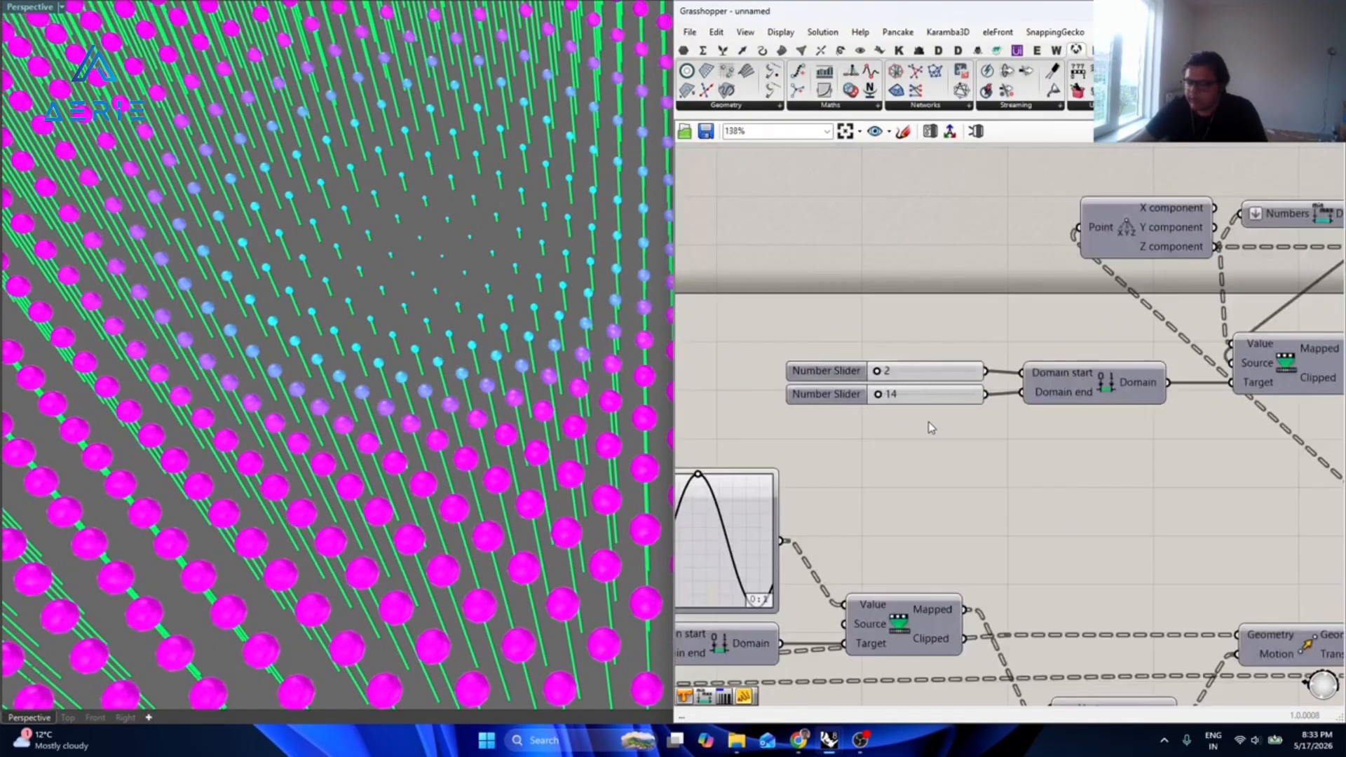
right_drag(817, 452, 1045, 435)
scroll(1006, 446, up, 3)
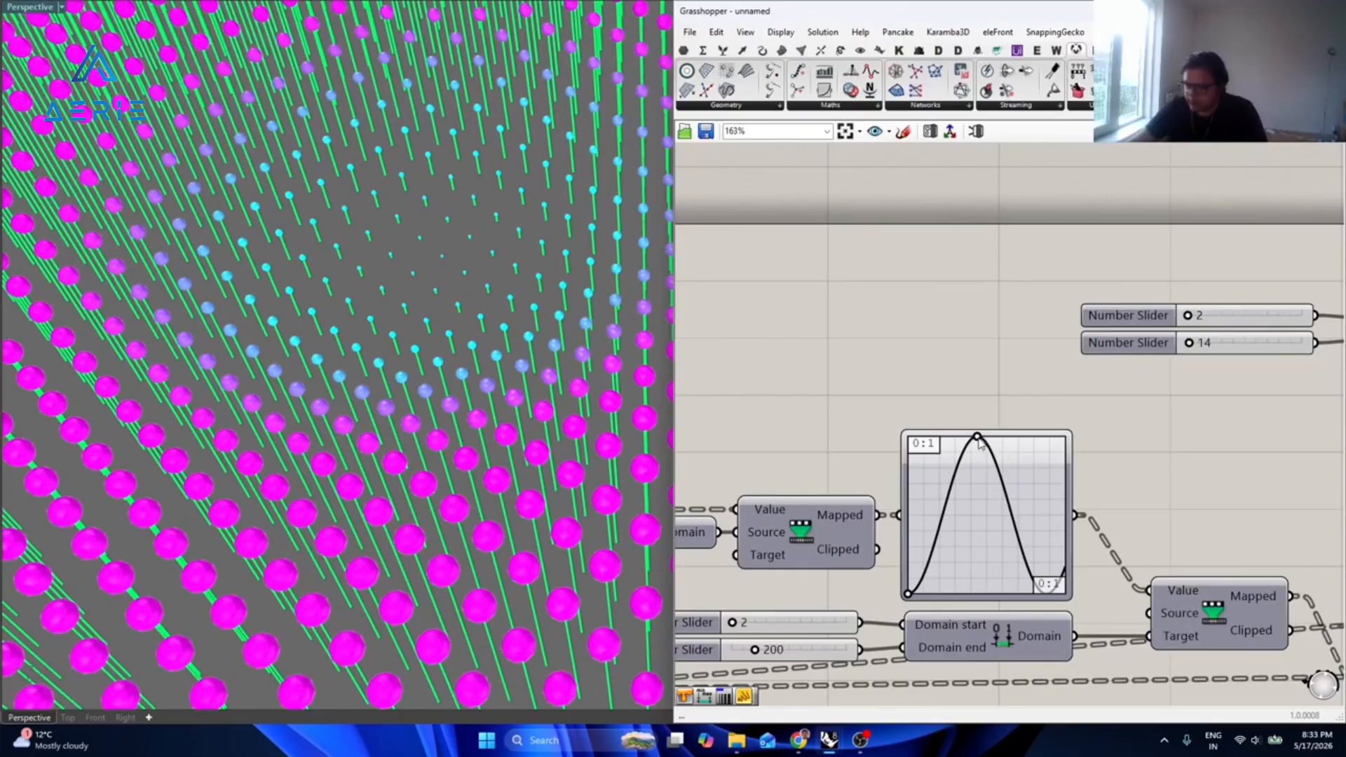
mouse_move(979, 441)
mouse_down()
mouse_move(1076, 422)
mouse_move(920, 424)
mouse_move(1020, 413)
mouse_move(988, 420)
mouse_up()
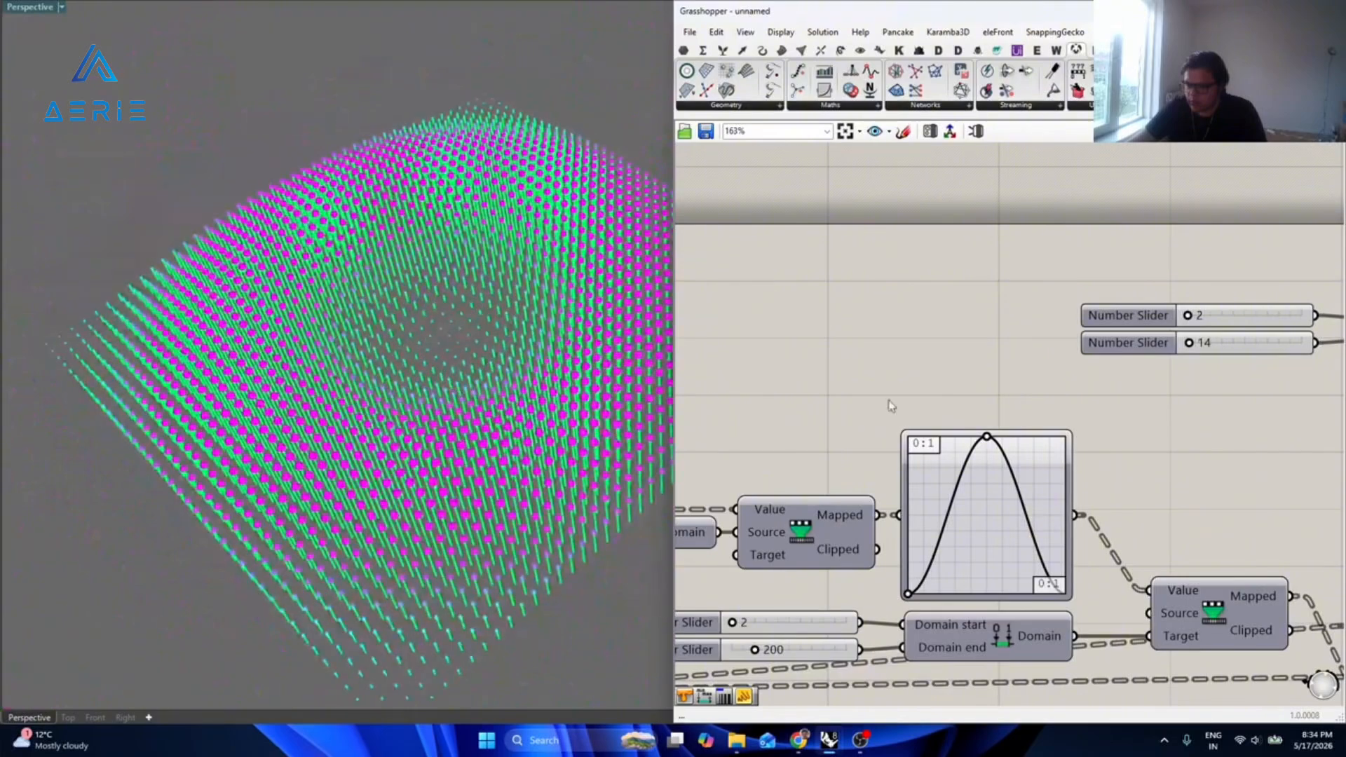
drag(981, 442, 951, 436)
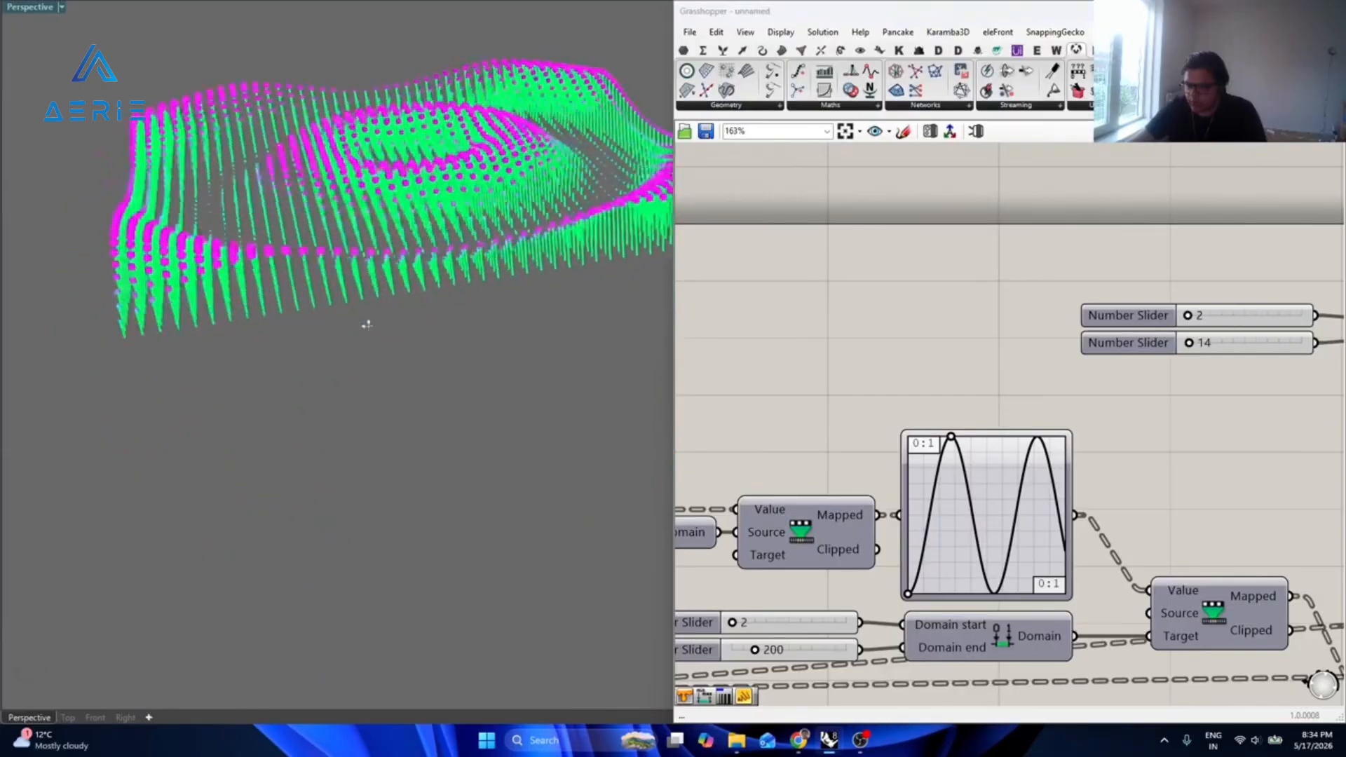
Examine the waved sphere field in the Perspective view from several angles and distances.
scroll(427, 373, up, 5)
mouse_move(426, 321)
right_down()
mouse_move(424, 218)
mouse_move(438, 224)
mouse_move(430, 296)
right_up()
scroll(337, 364, down, 5)
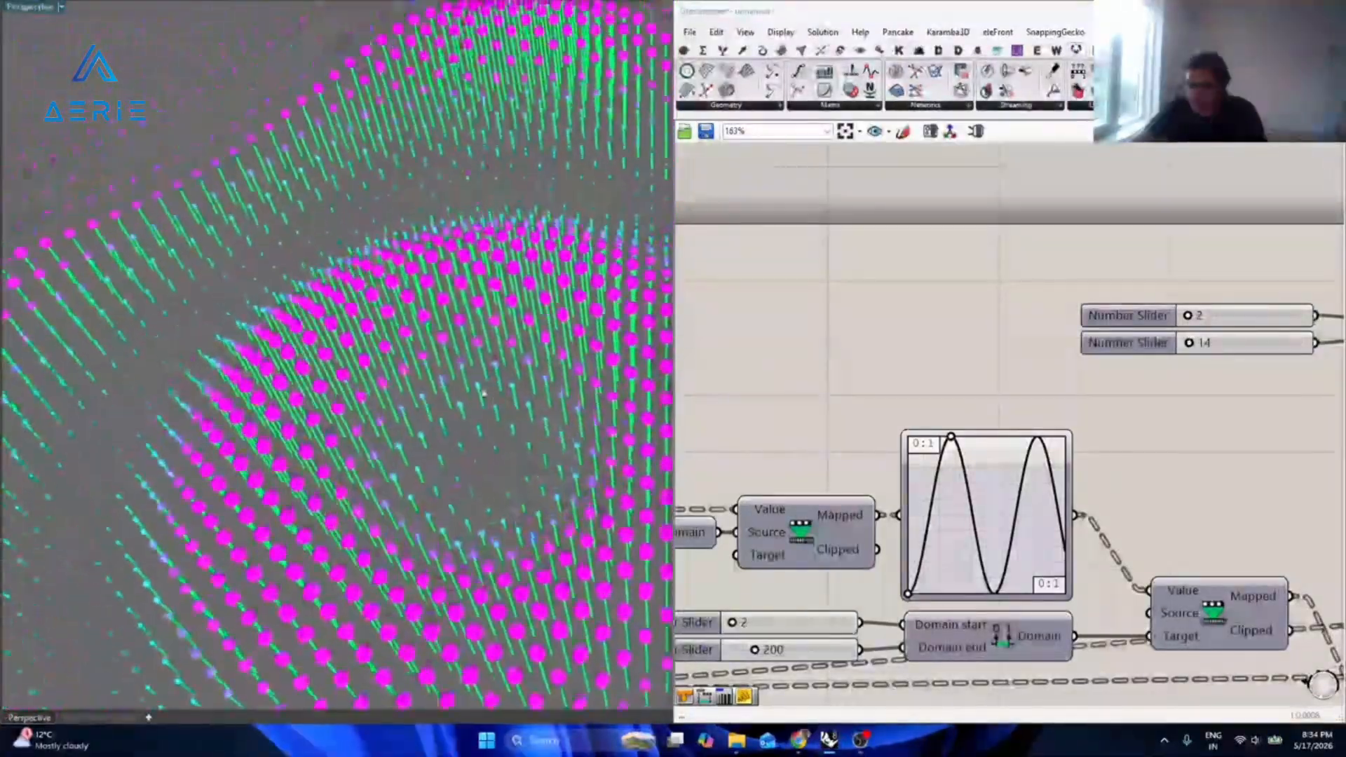
right_drag(393, 365, 351, 326)
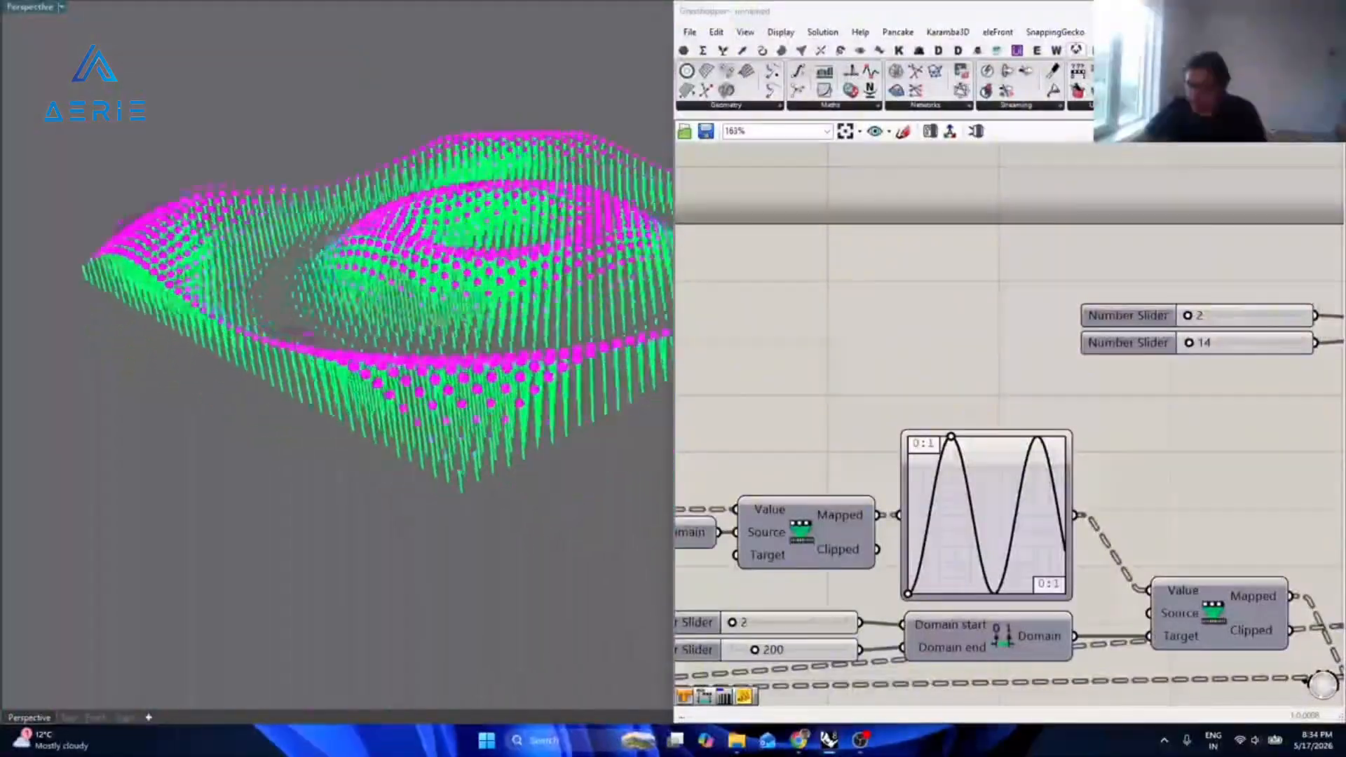
scroll(426, 319, up, 10)
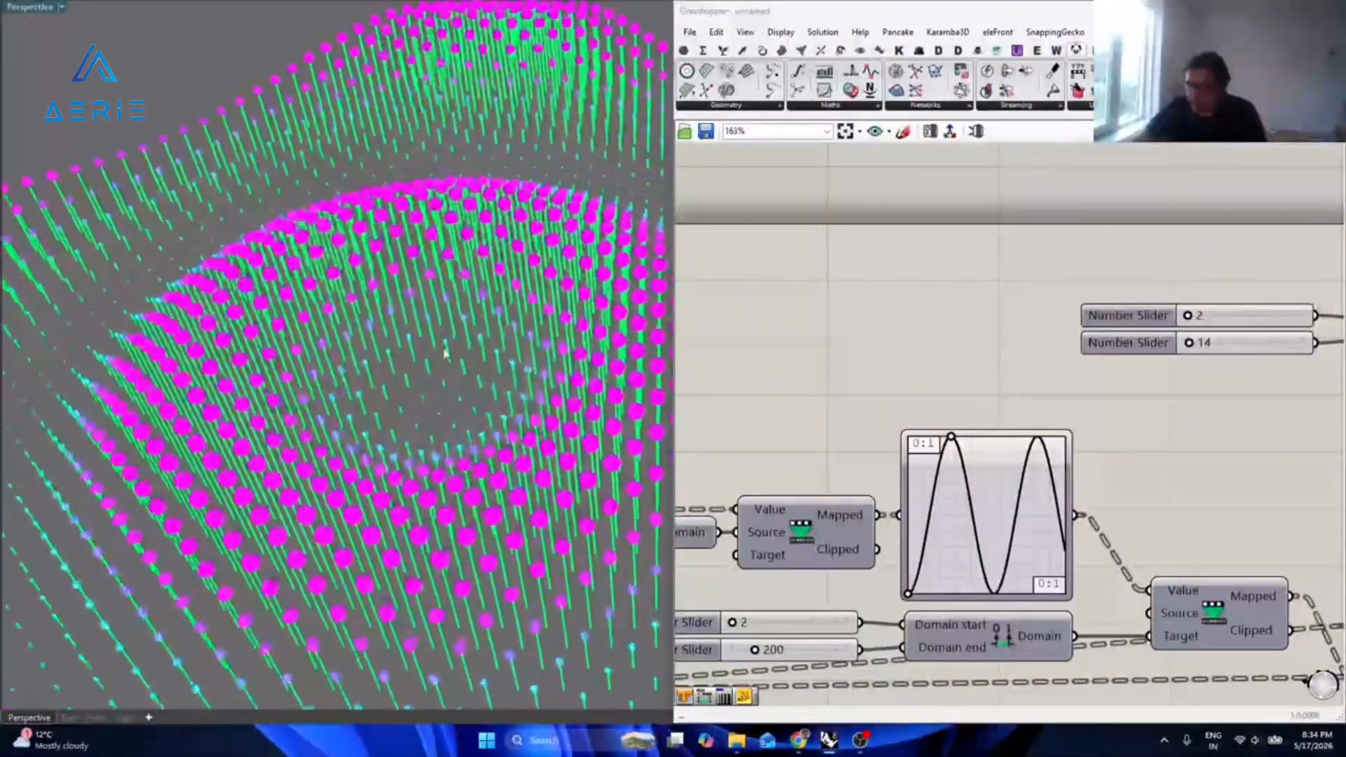
right_drag(498, 321, 427, 323)
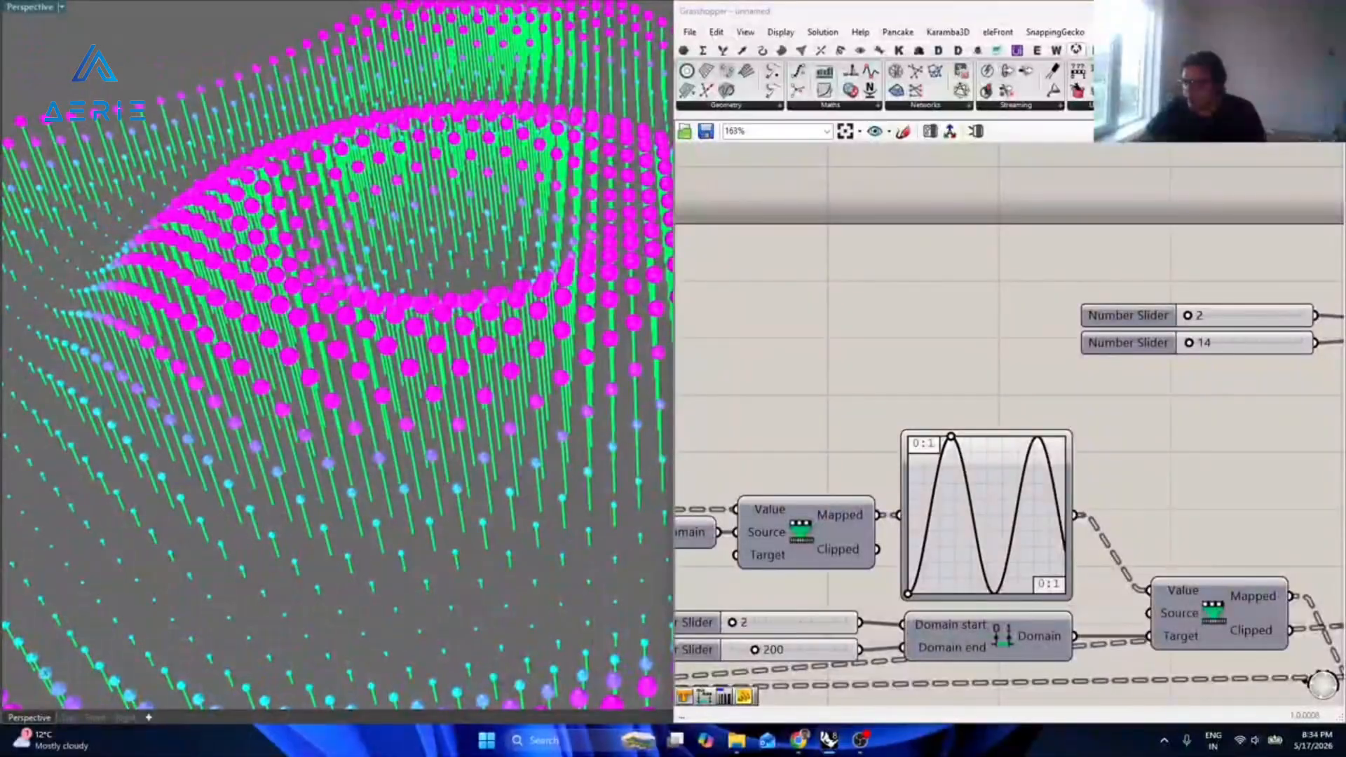
Minimise Grasshopper, leave the full-screen viewport and set the Shaded mode's solid background colour to White.
click(1265, 10)
key(Escape)
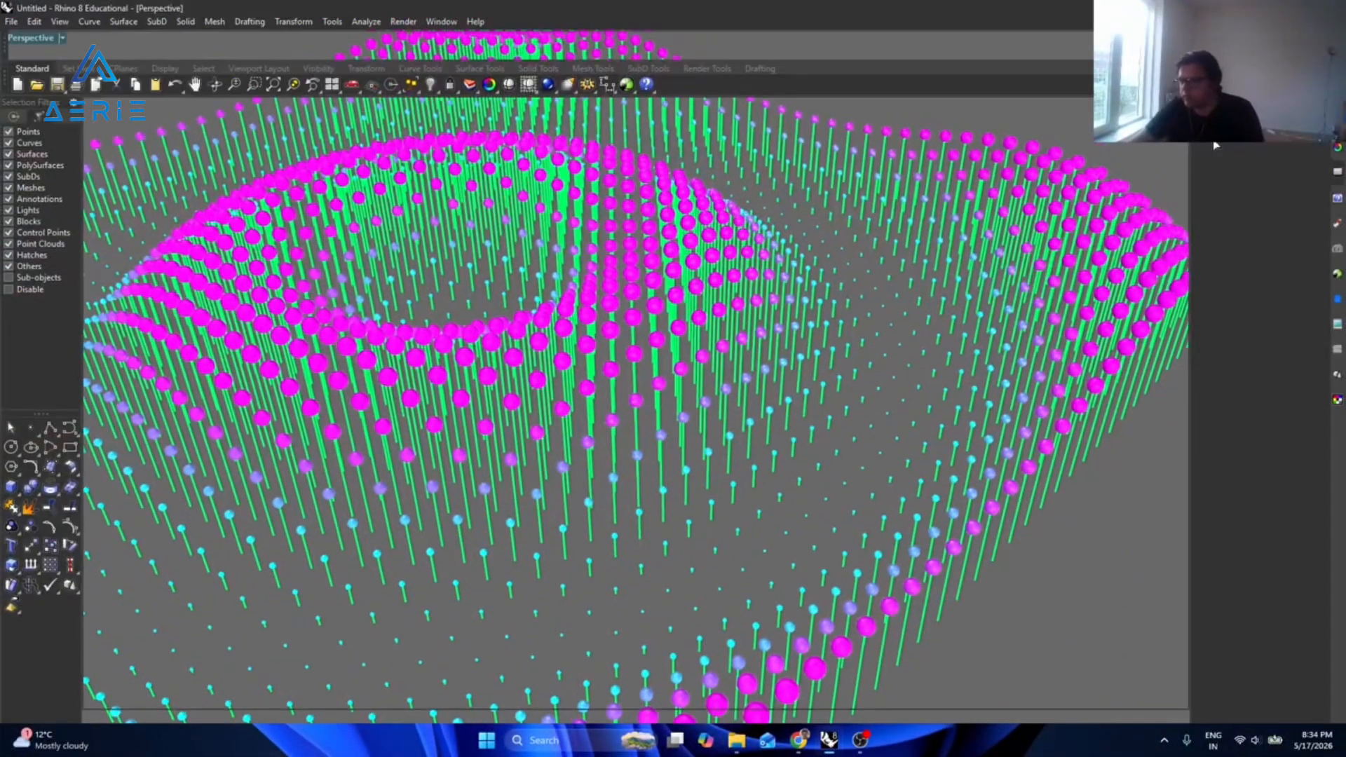
click(1294, 185)
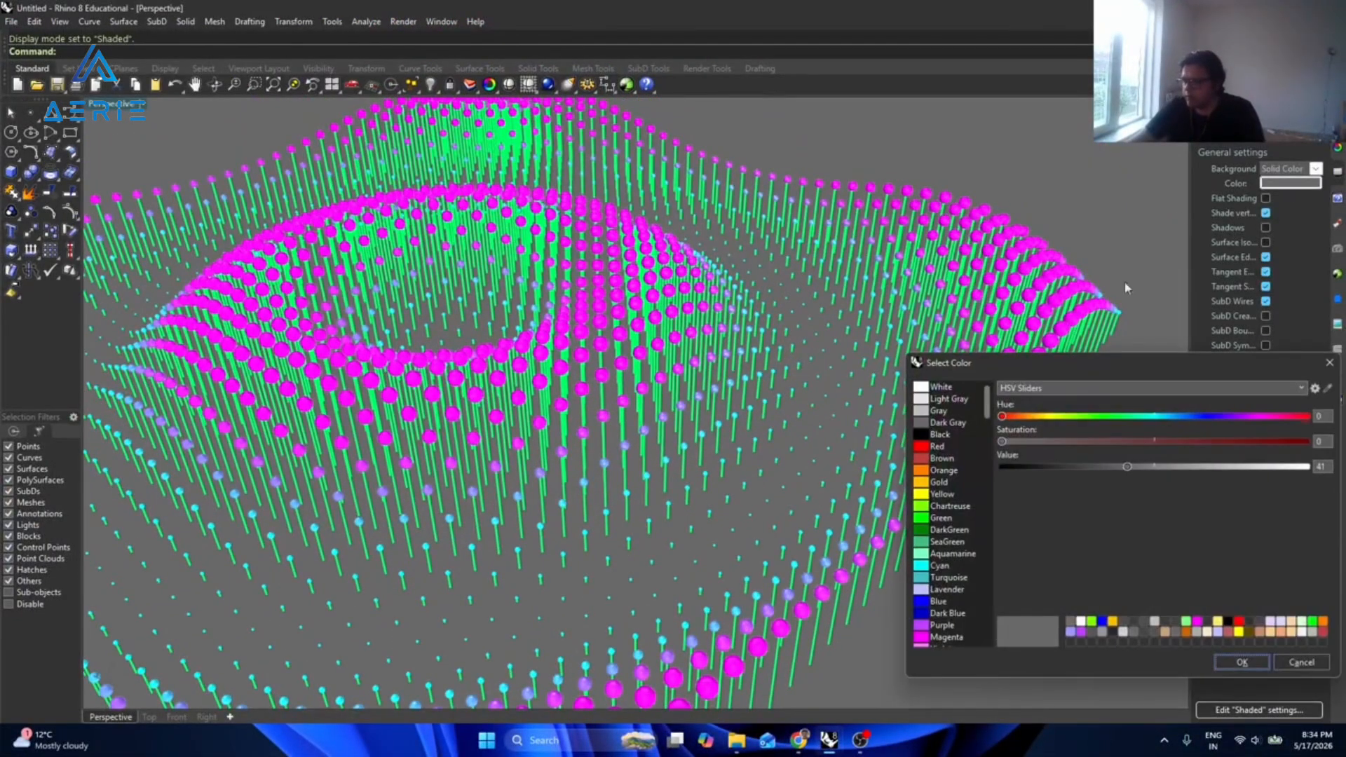
click(943, 388)
click(1241, 661)
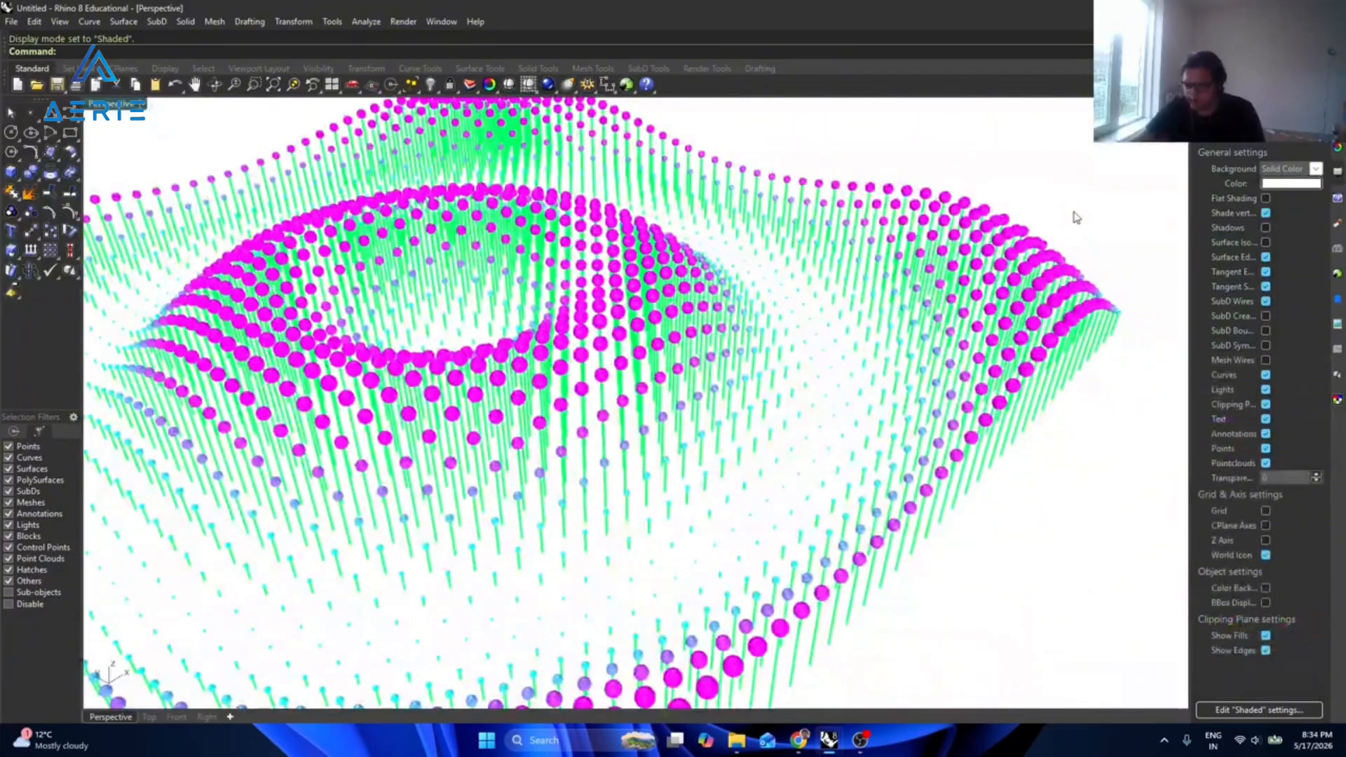
Return the Perspective viewport to full screen and bring the Grasshopper window back docked beside the model.
key(F3)
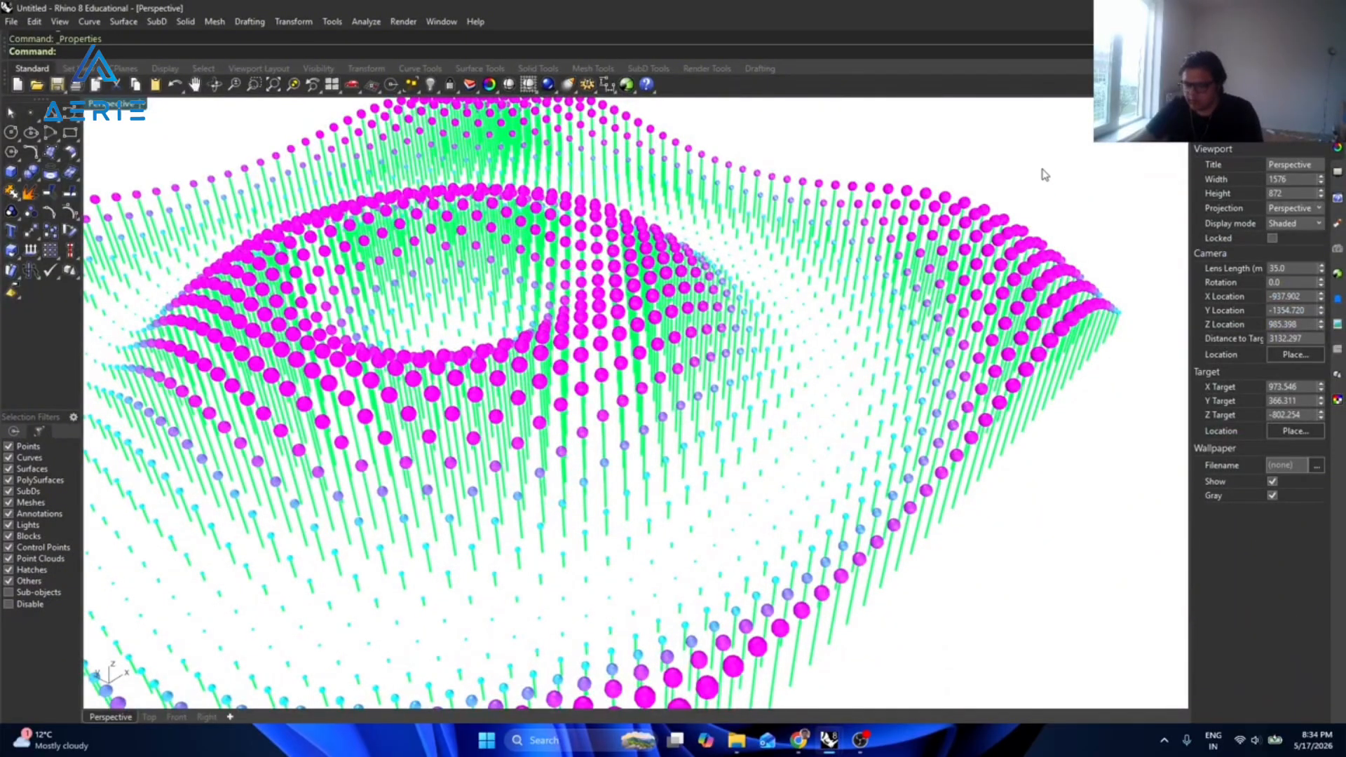
key(F4)
scroll(832, 284, down, 7)
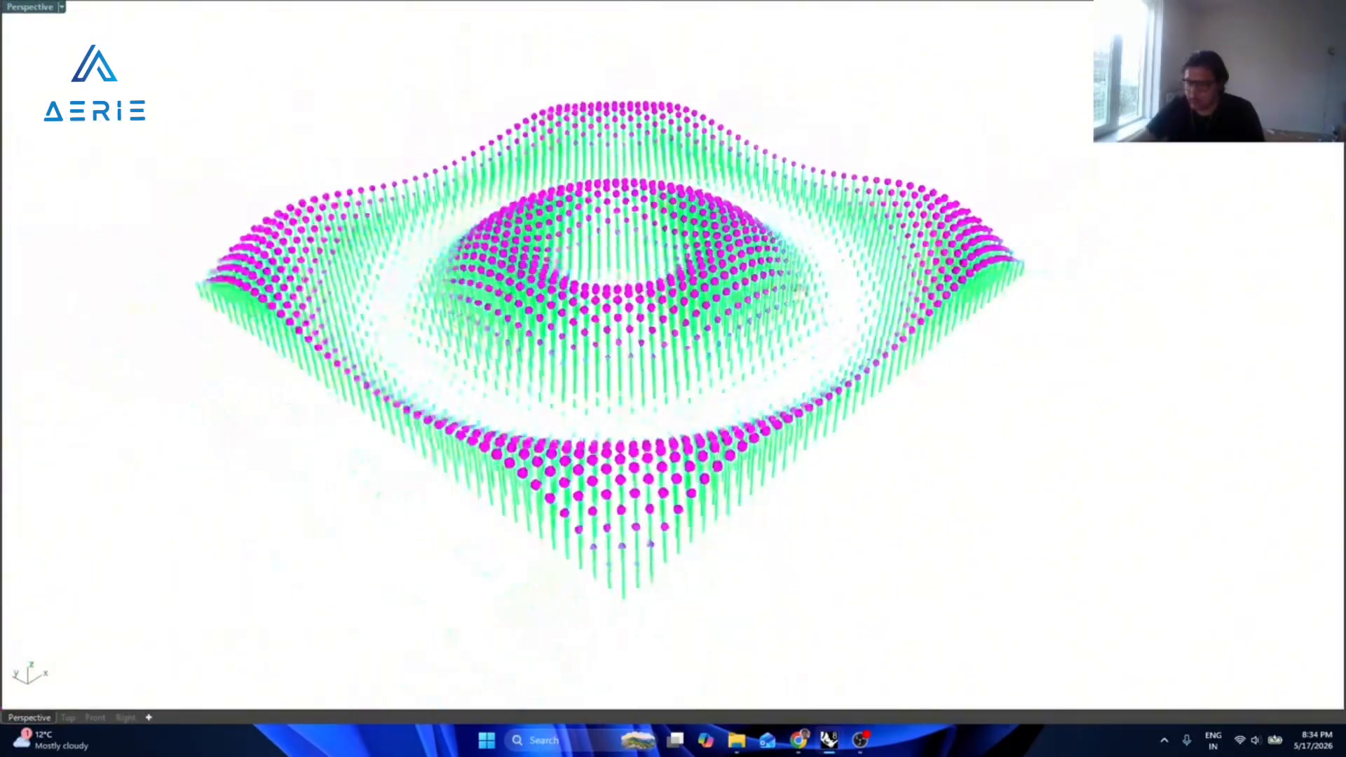
right_drag(831, 286, 619, 245)
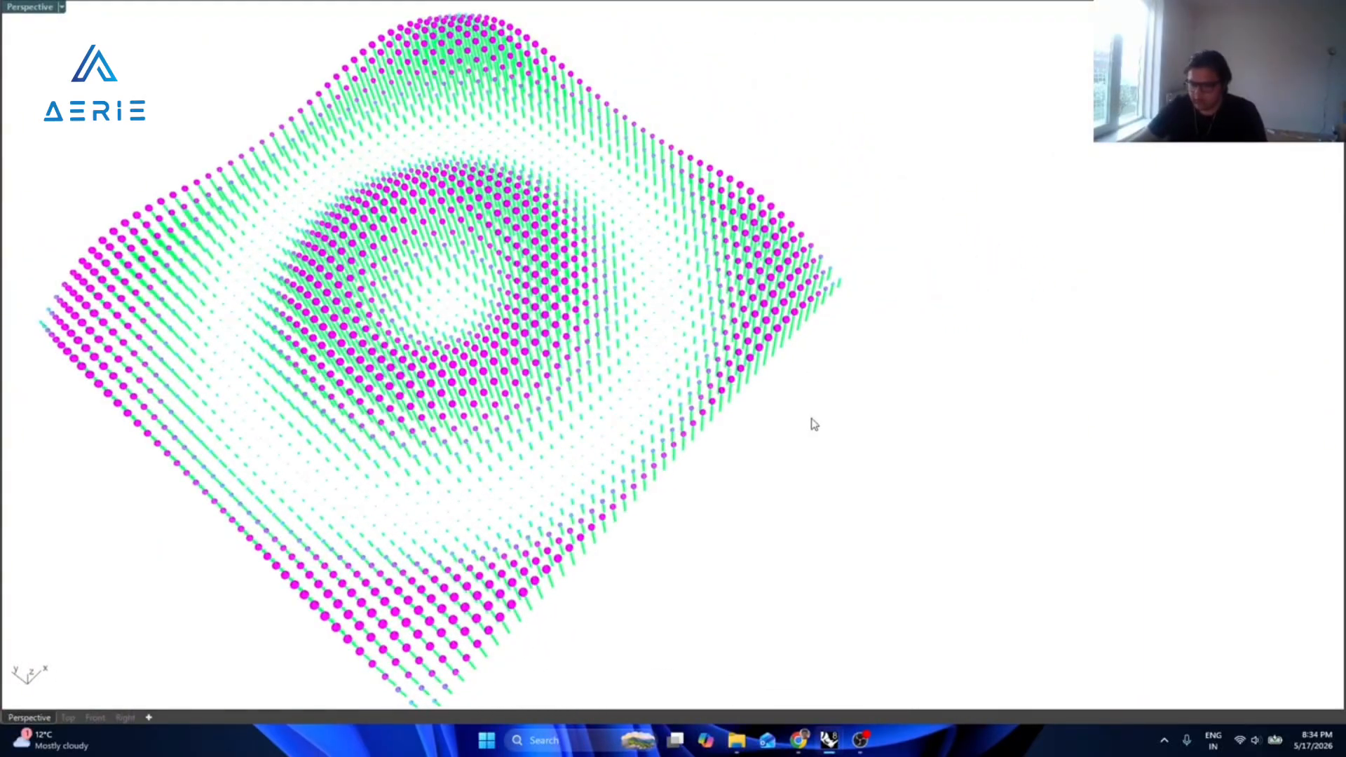
key(alt+Tab)
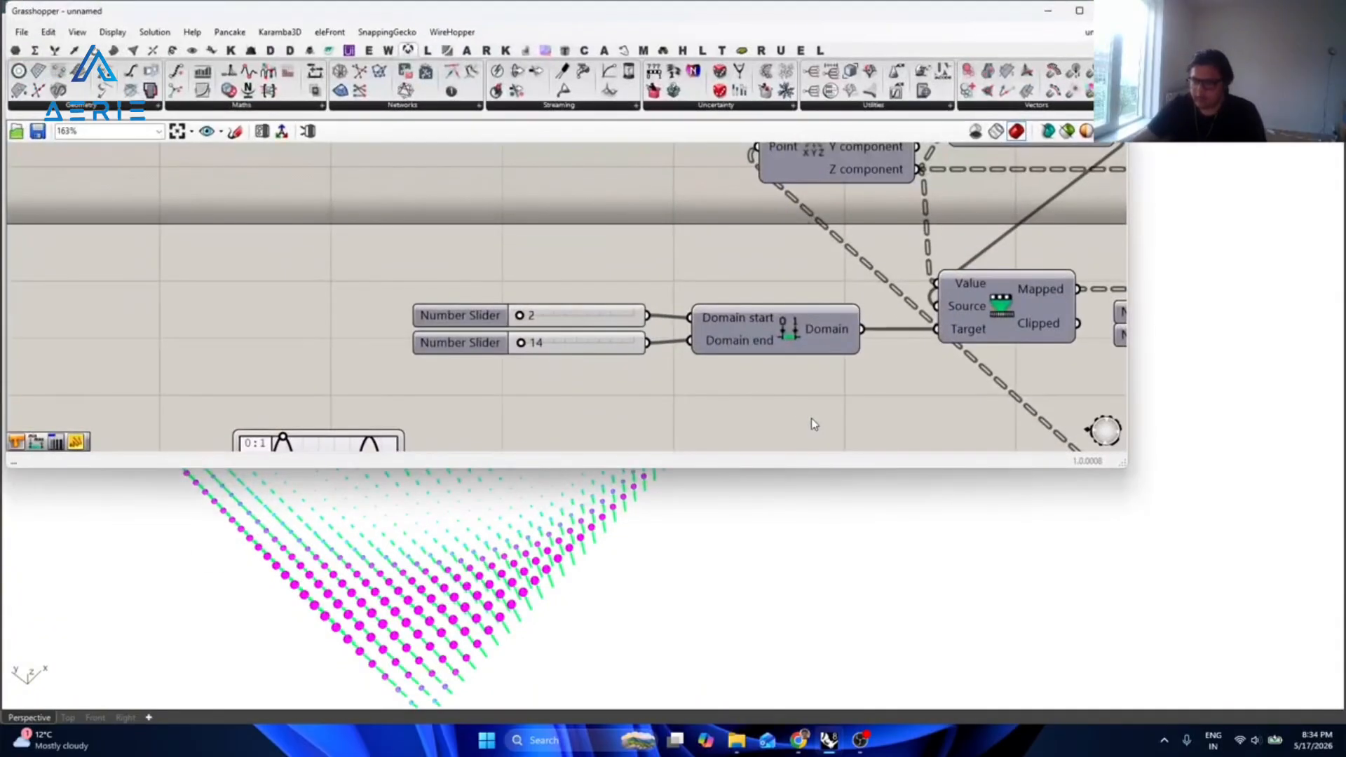
drag(532, 12, 1345, 176)
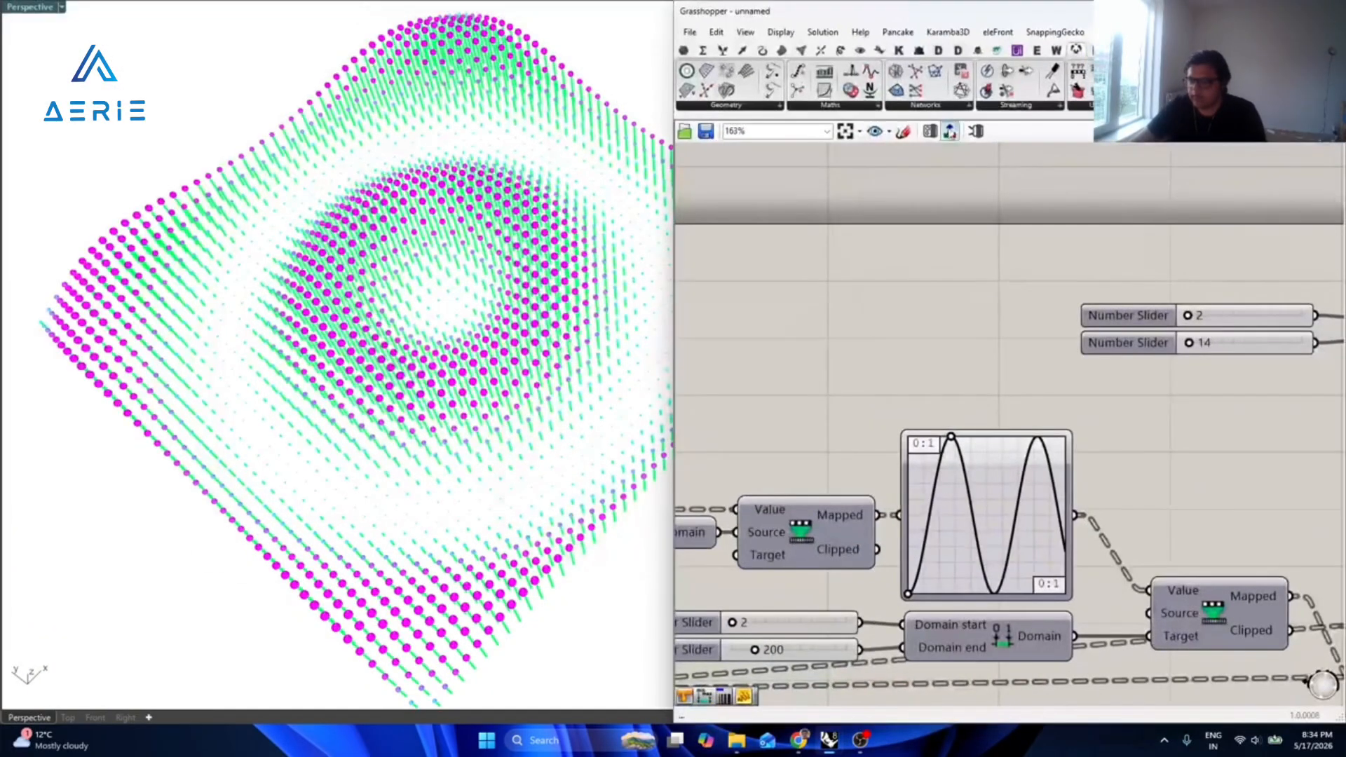
Lighten the line preview's Colour Swatch to a pale green by lowering its saturation to 16.
click(684, 49)
scroll(1142, 378, down, 5)
scroll(1018, 375, up, 2)
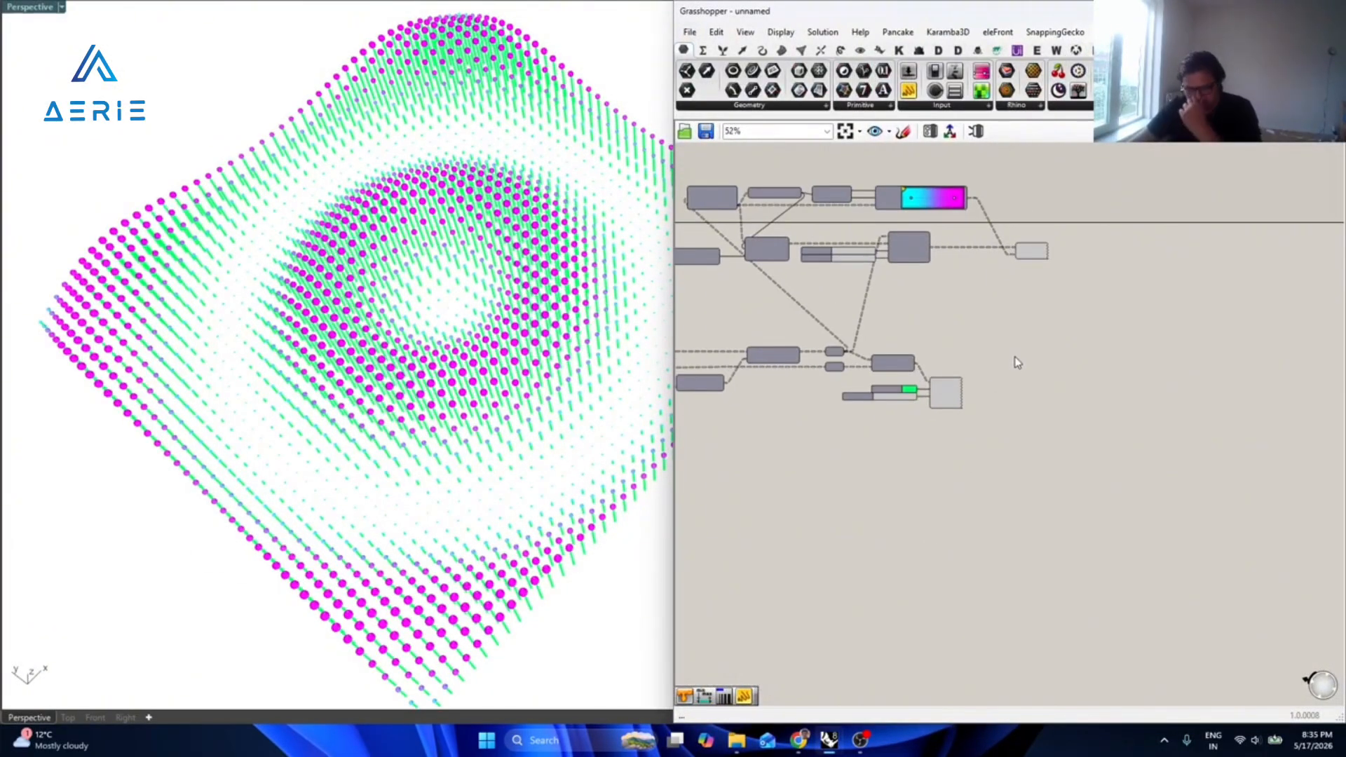
right_drag(855, 300, 907, 307)
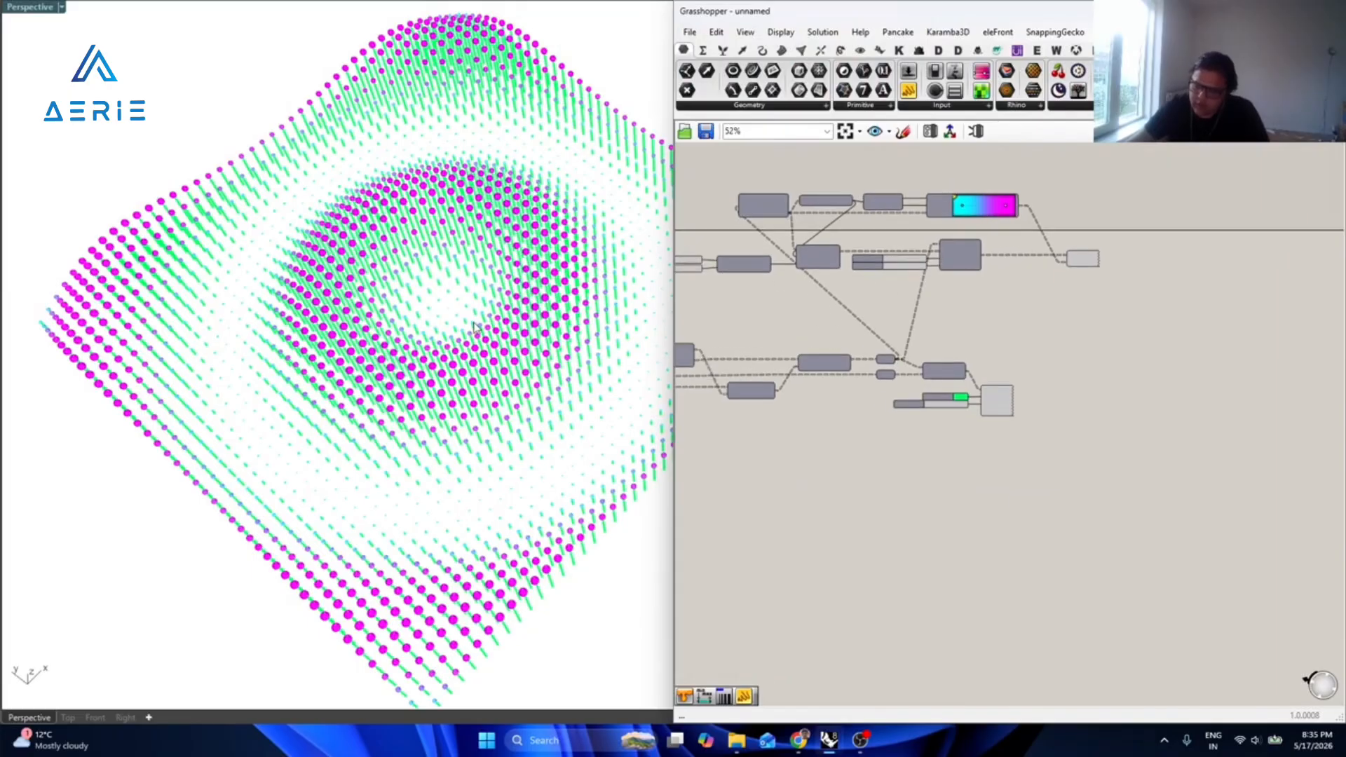
right_drag(477, 329, 380, 339)
scroll(410, 337, down, 1)
scroll(964, 369, up, 4)
scroll(1019, 393, down, 1)
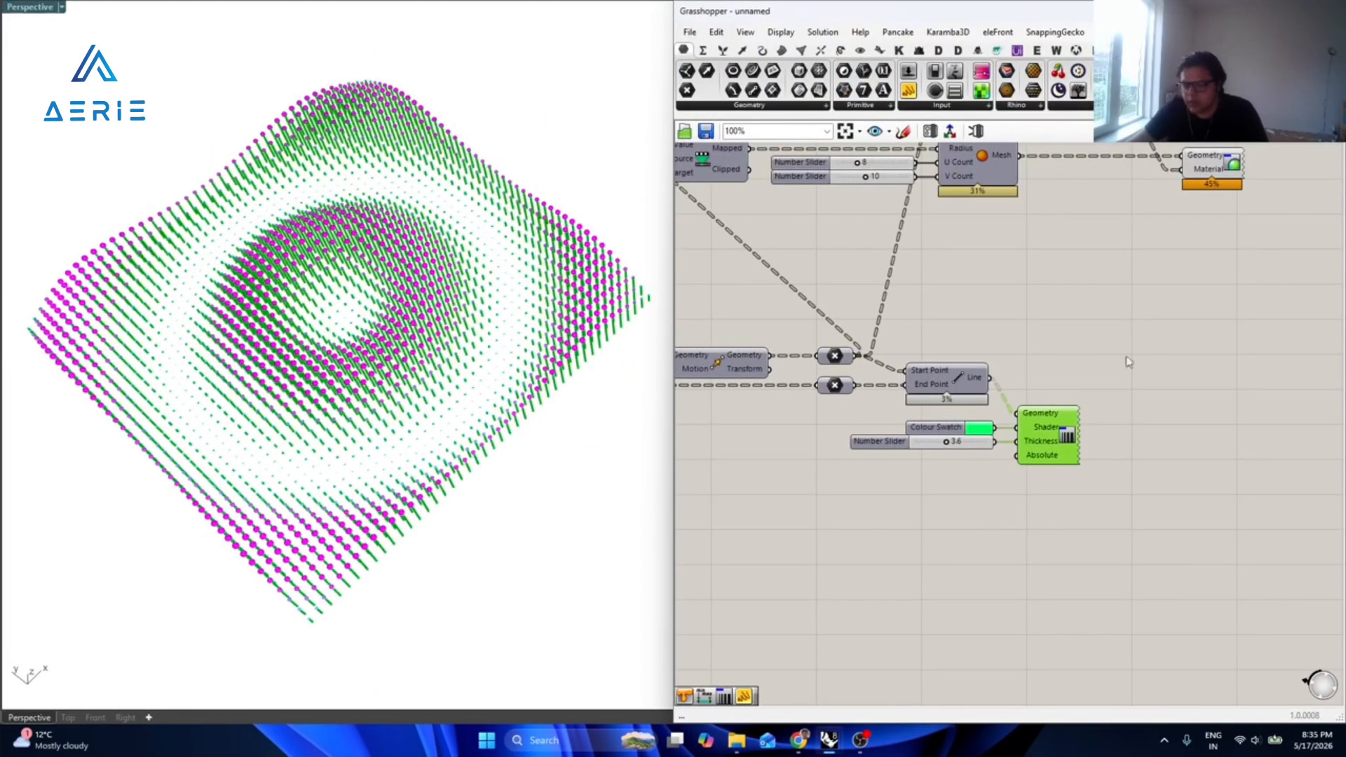
scroll(1036, 376, up, 3)
click(954, 457)
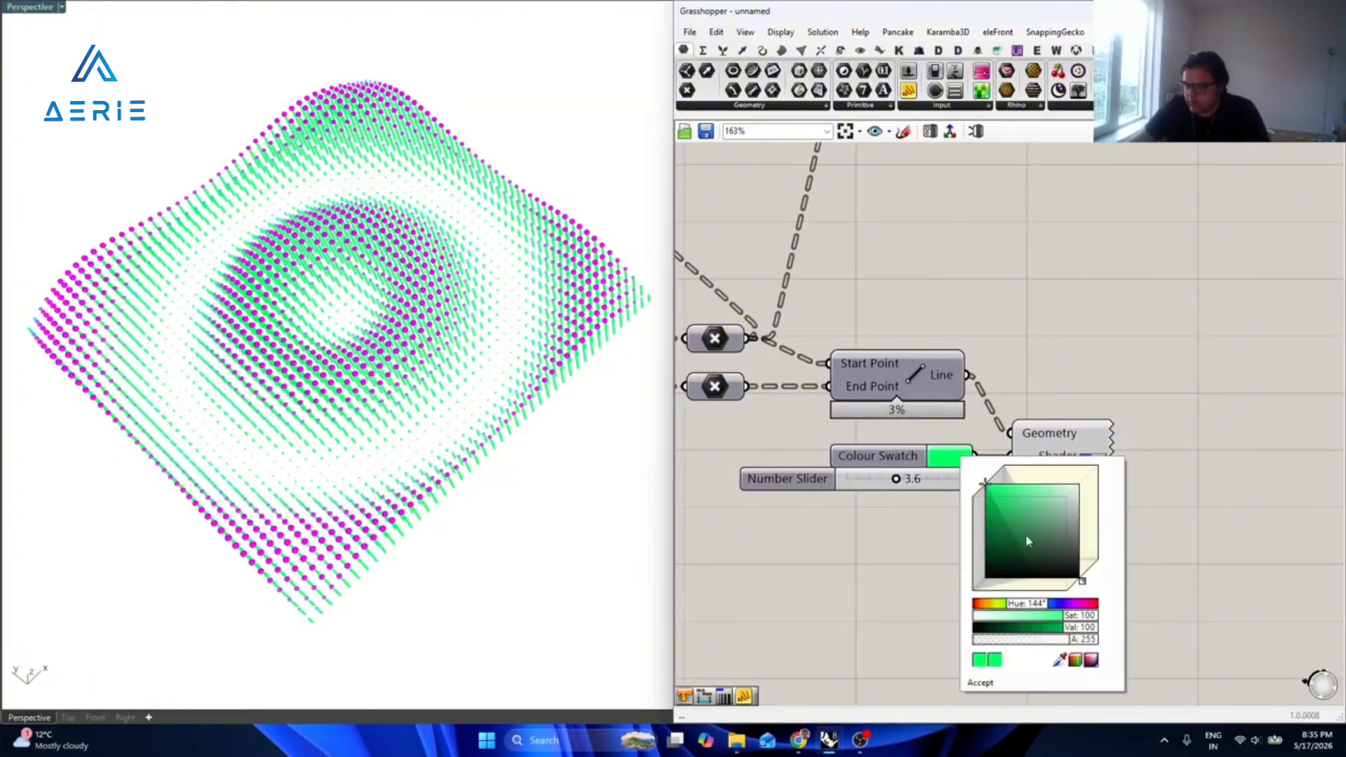
drag(1058, 620, 997, 615)
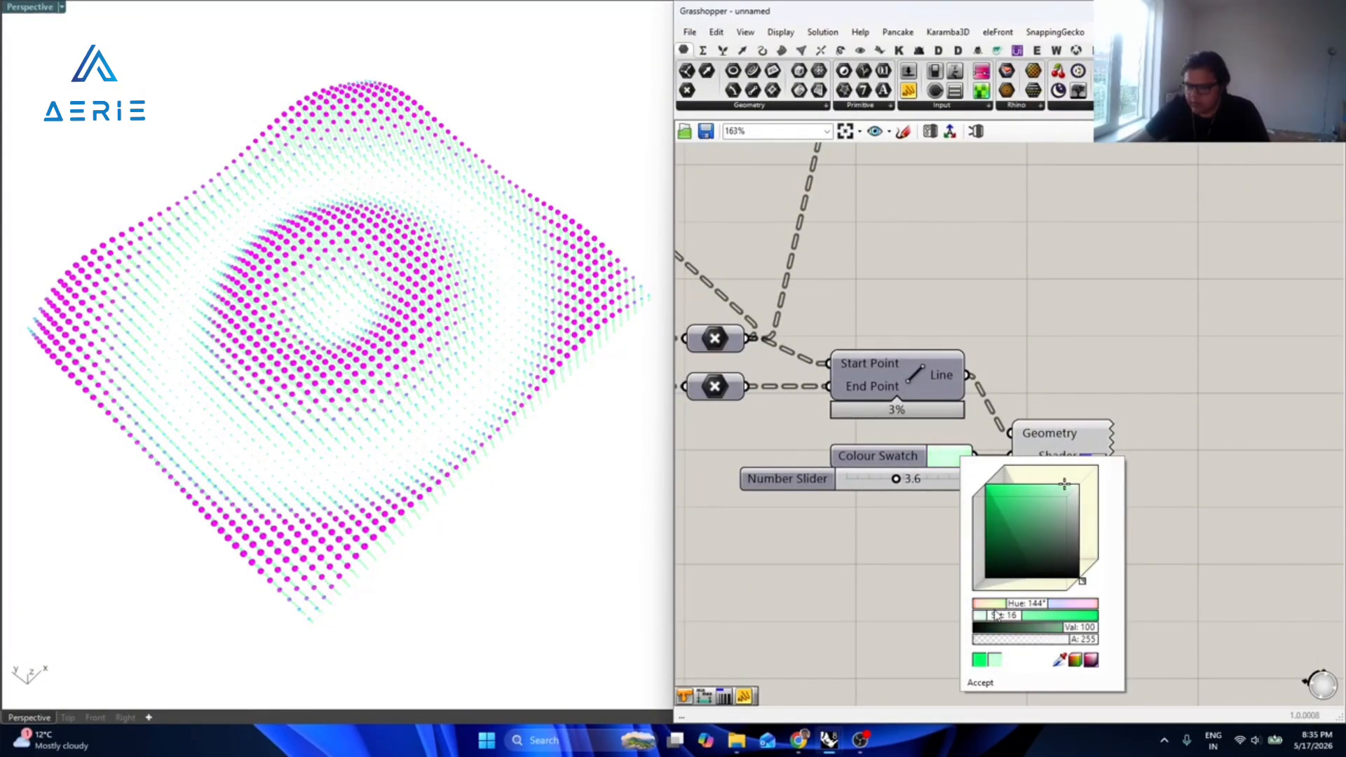
right_drag(459, 326, 459, 288)
Move the Gradient component's cyan grip inward to 32%.
scroll(1083, 251, down, 3)
right_drag(1083, 251, 1110, 434)
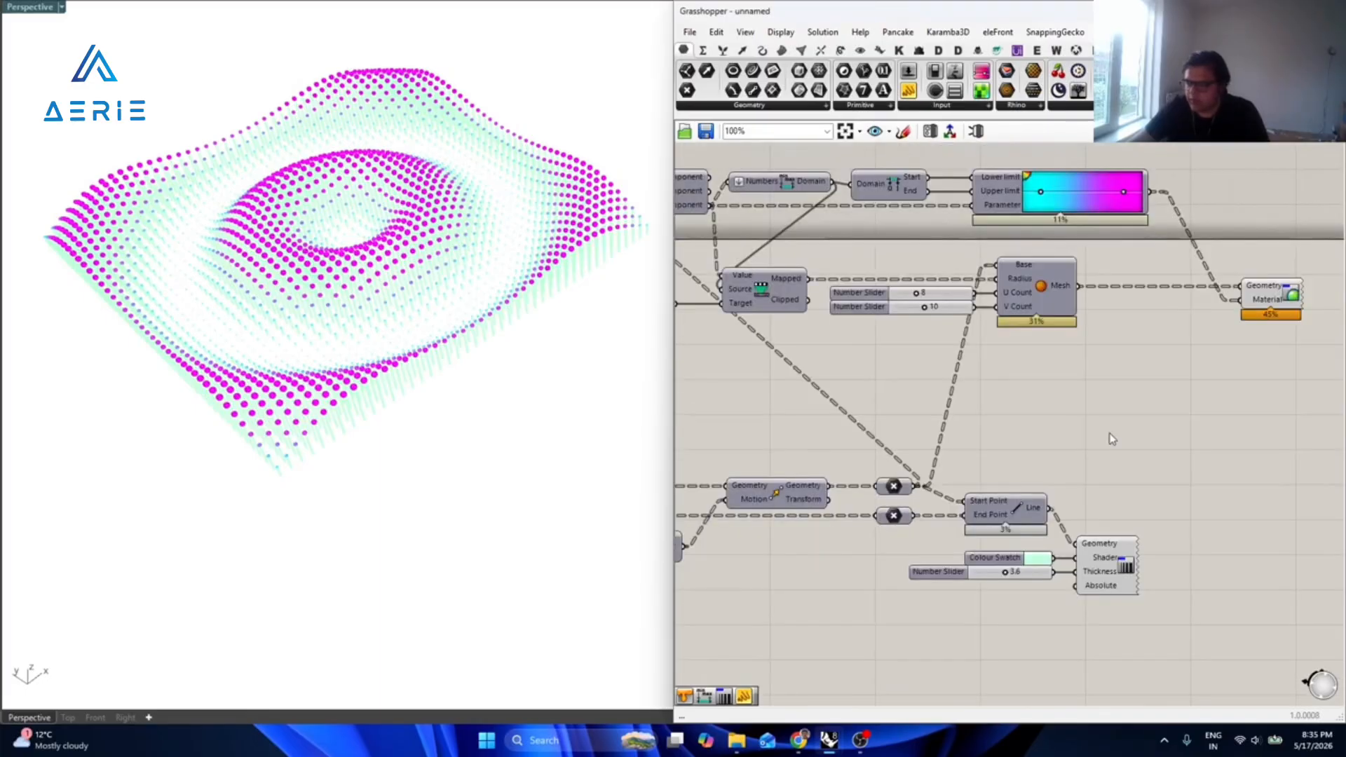
scroll(1062, 210, up, 2)
scroll(1062, 212, up, 1)
drag(1027, 184, 1061, 182)
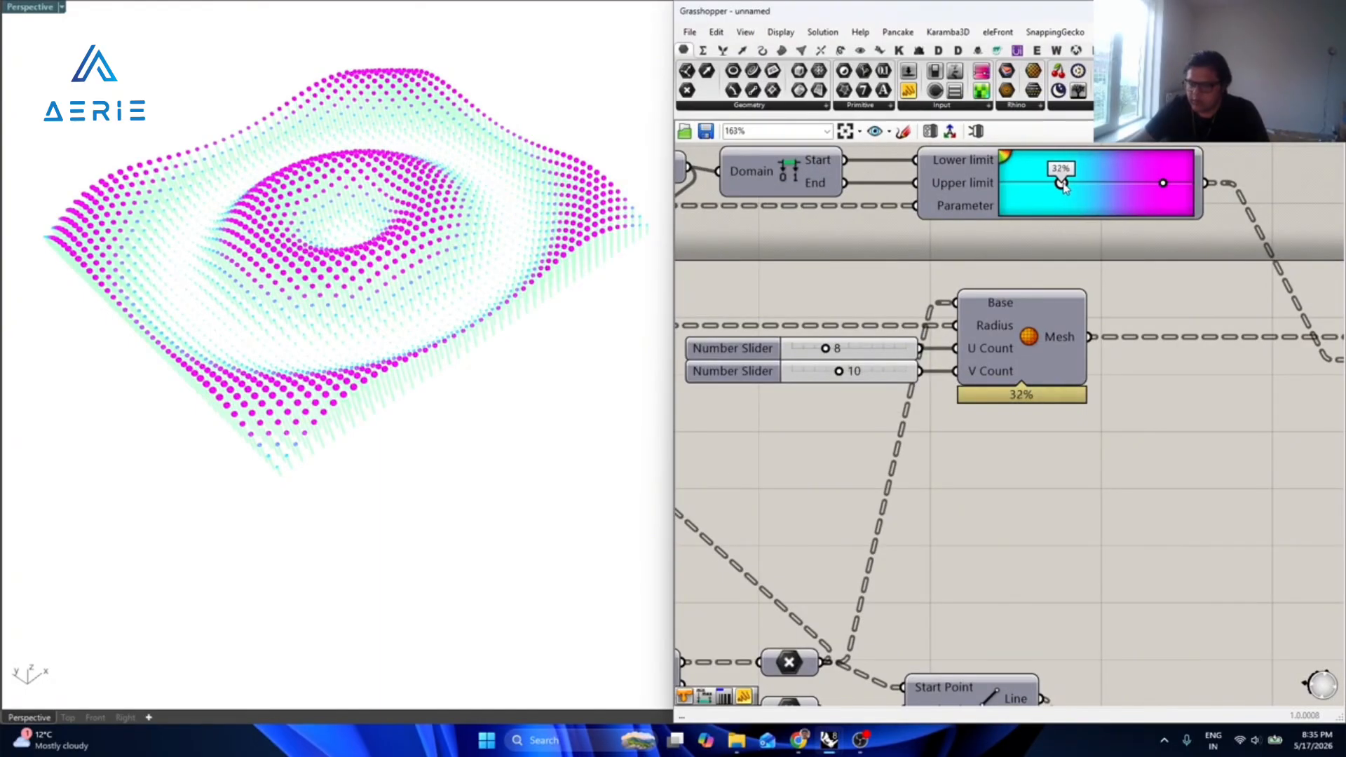
Try 3 and 6 as the start value of the domain that controls the sphere radii.
right_drag(817, 328, 1149, 353)
right_drag(715, 367, 1057, 371)
scroll(790, 392, up, 2)
drag(757, 381, 760, 383)
click(789, 378)
double_click(789, 377)
text(3)
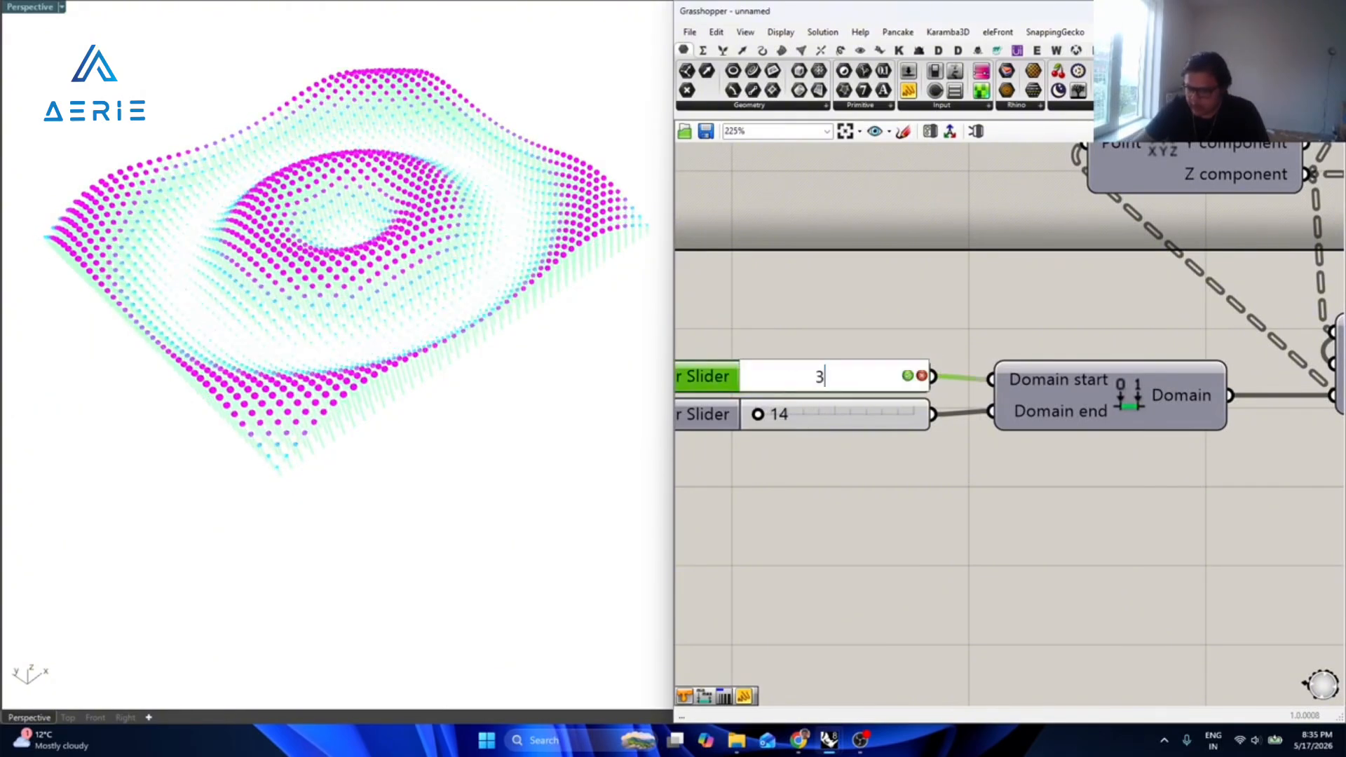
key(Return)
double_click(789, 377)
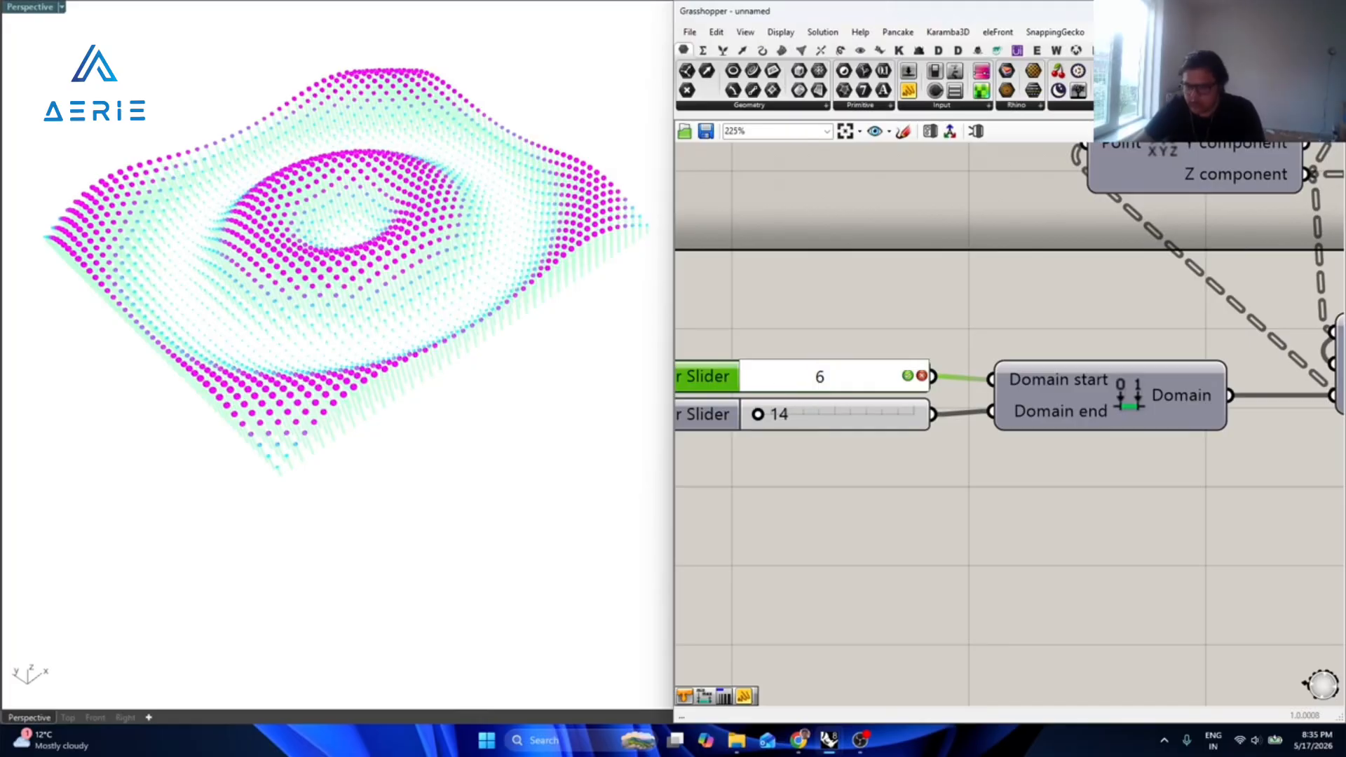
key(Return)
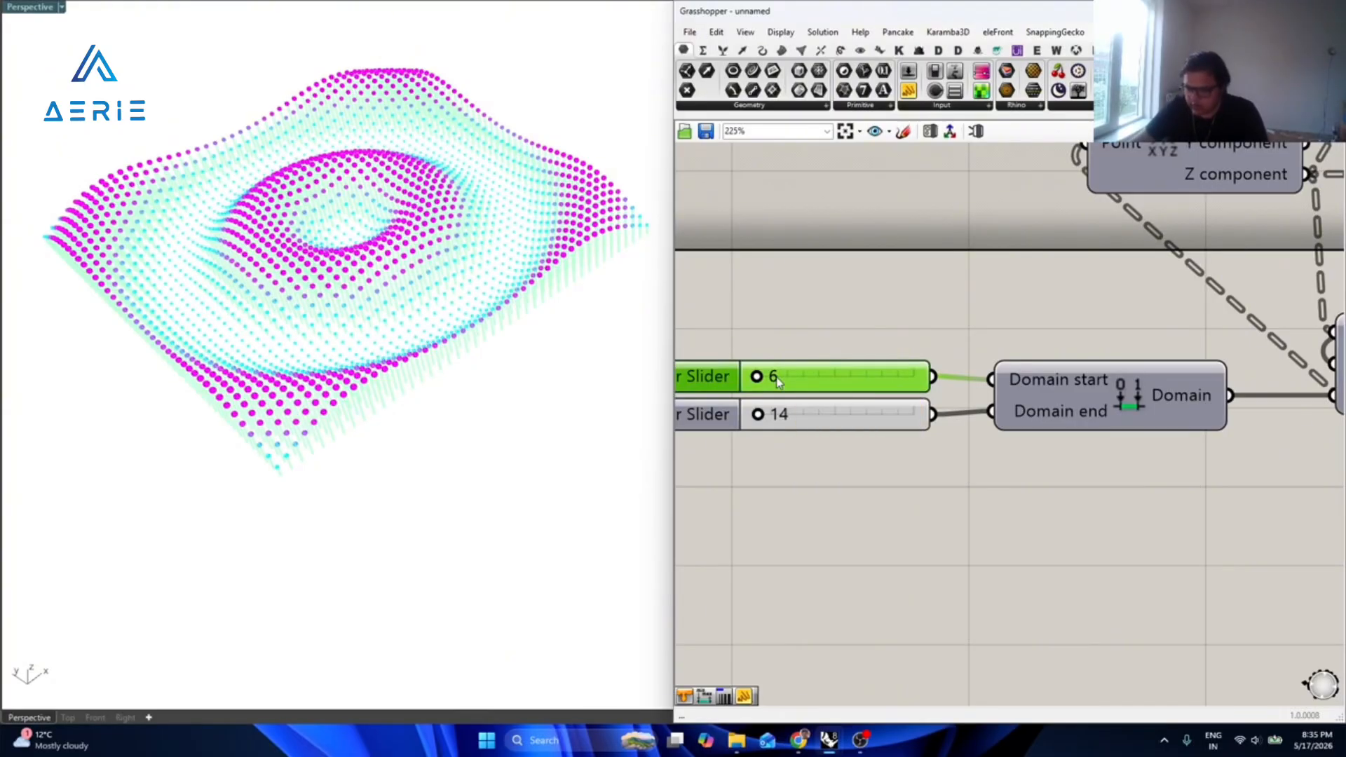
Set the sphere-radius domain's start slider to 5 and its end slider to 16.
double_click(777, 379)
text(5)
key(Return)
click(852, 433)
double_click(826, 414)
text(16)
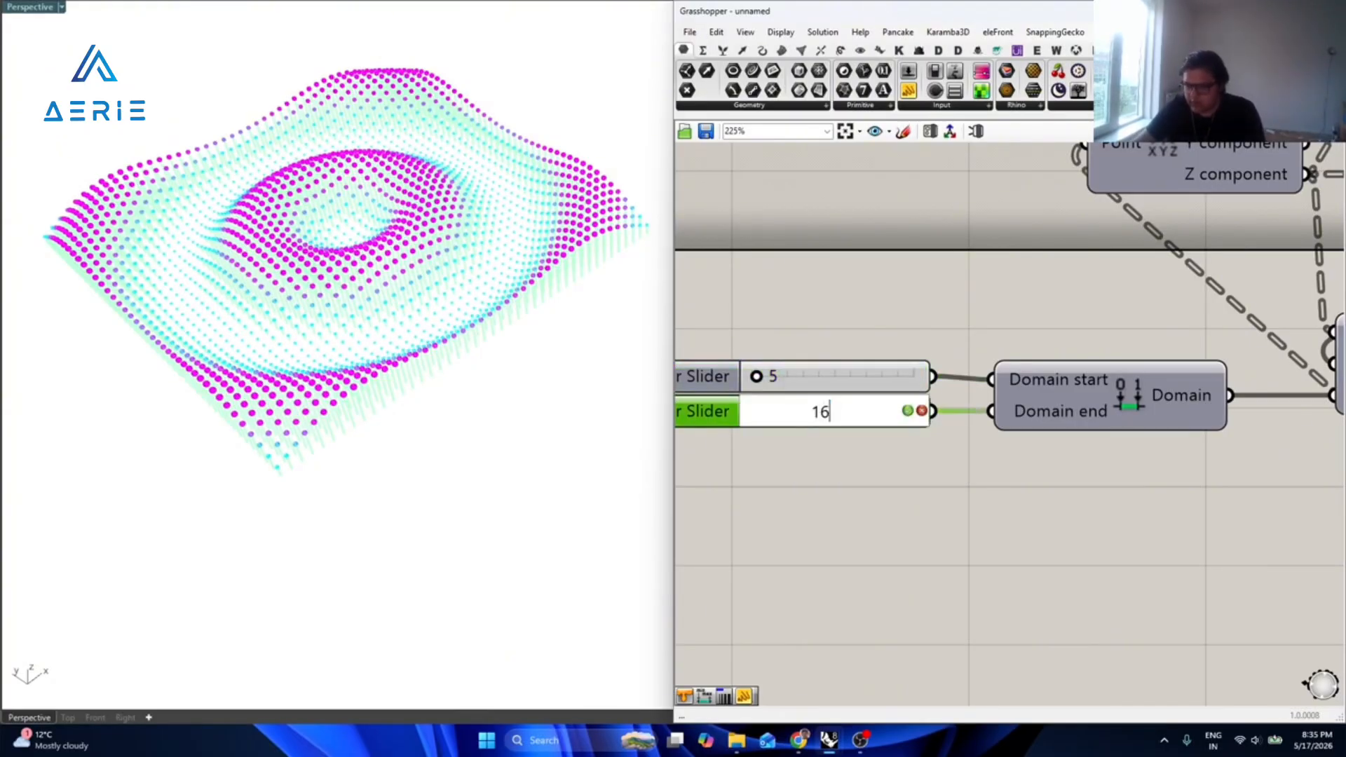
key(Return)
click(826, 439)
Shift the gradient's cyan grip back towards its cyan end and its magenta grip slightly inward.
scroll(826, 440, down, 4)
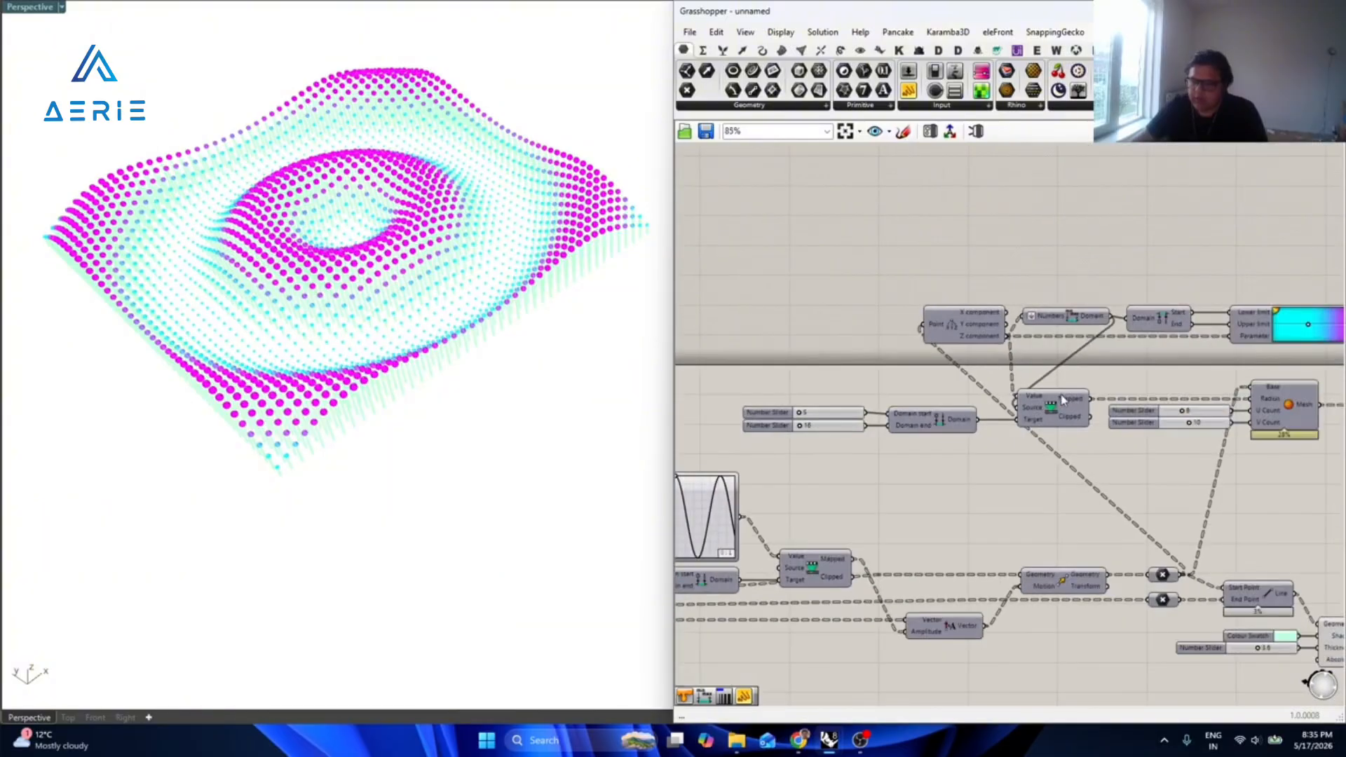
right_drag(1304, 325, 946, 315)
scroll(953, 314, up, 2)
drag(958, 309, 914, 308)
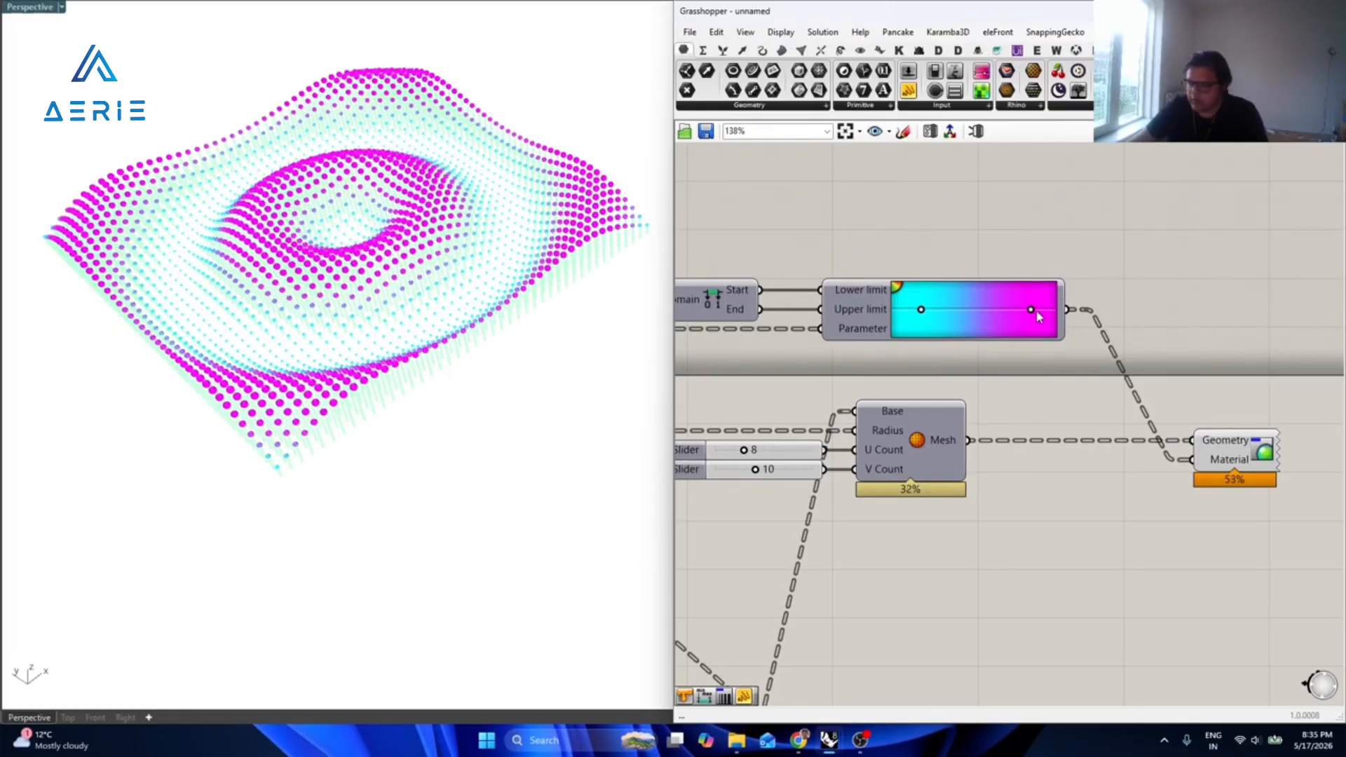
drag(1029, 311, 1019, 311)
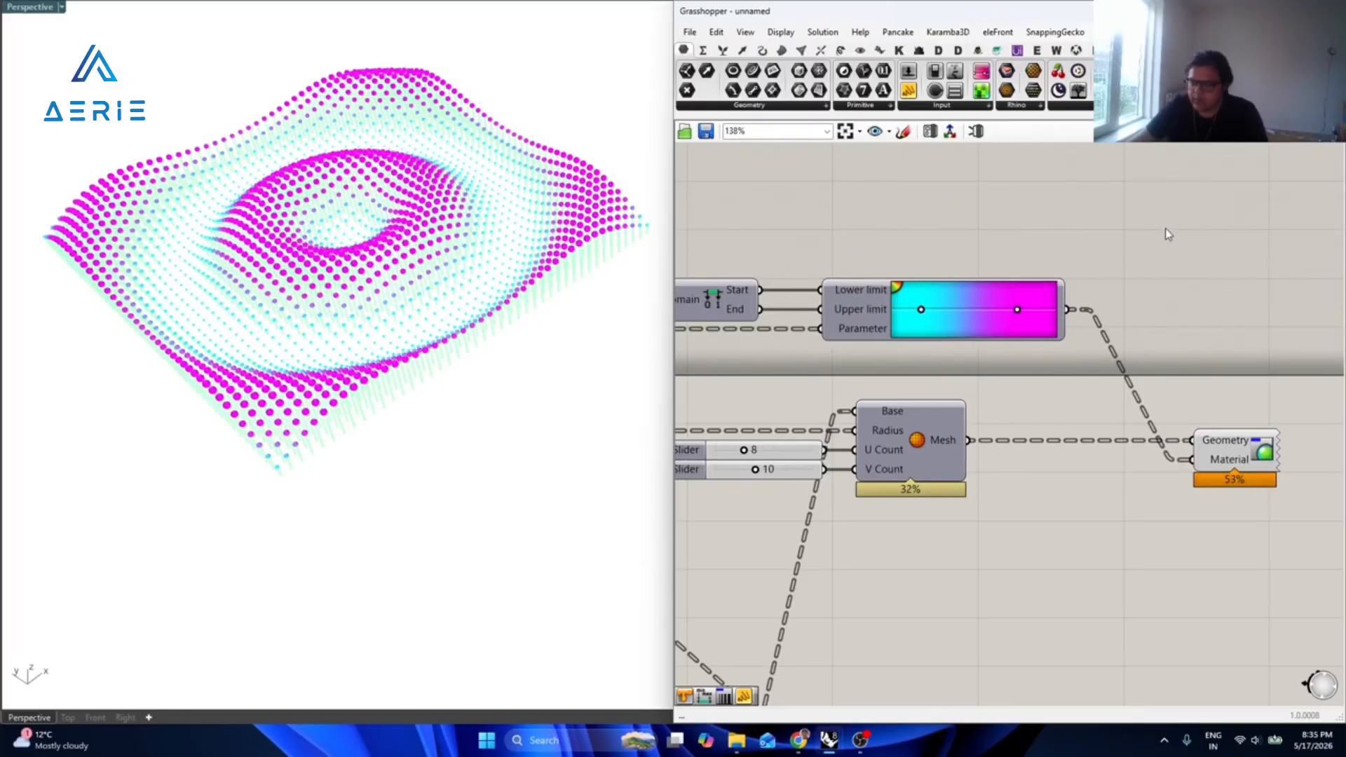
Examine the recoloured sphere field from several angles and distances, and look over the definition back to its grid inputs and Graph Mapper.
right_drag(258, 424, 344, 358)
scroll(343, 372, down, 5)
scroll(352, 309, up, 8)
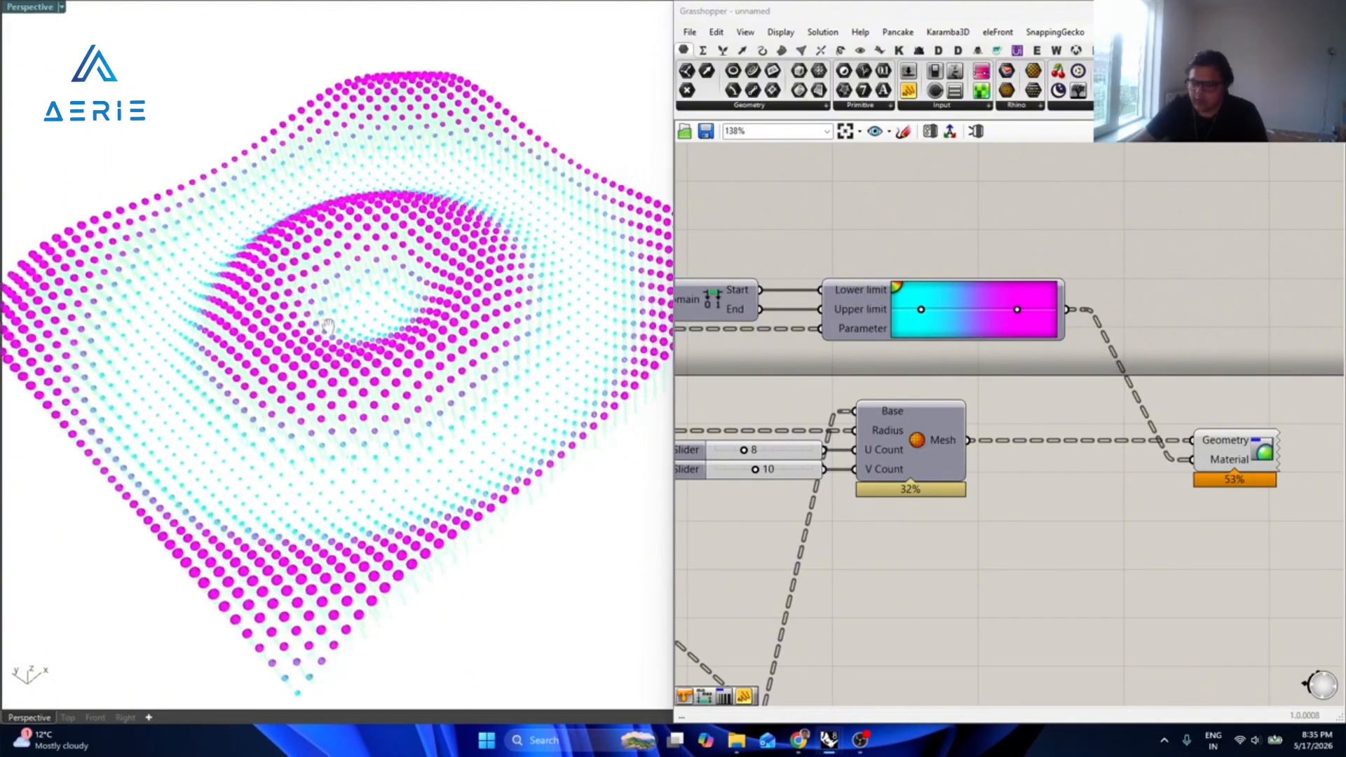
scroll(873, 394, down, 4)
right_drag(816, 454, 887, 422)
mouse_move(251, 399)
right_down()
mouse_move(246, 356)
mouse_move(261, 378)
mouse_move(239, 380)
right_up()
scroll(250, 356, down, 4)
scroll(239, 361, up, 1)
mouse_move(240, 360)
right_down()
mouse_move(260, 369)
mouse_move(246, 369)
right_up()
right_click(288, 366)
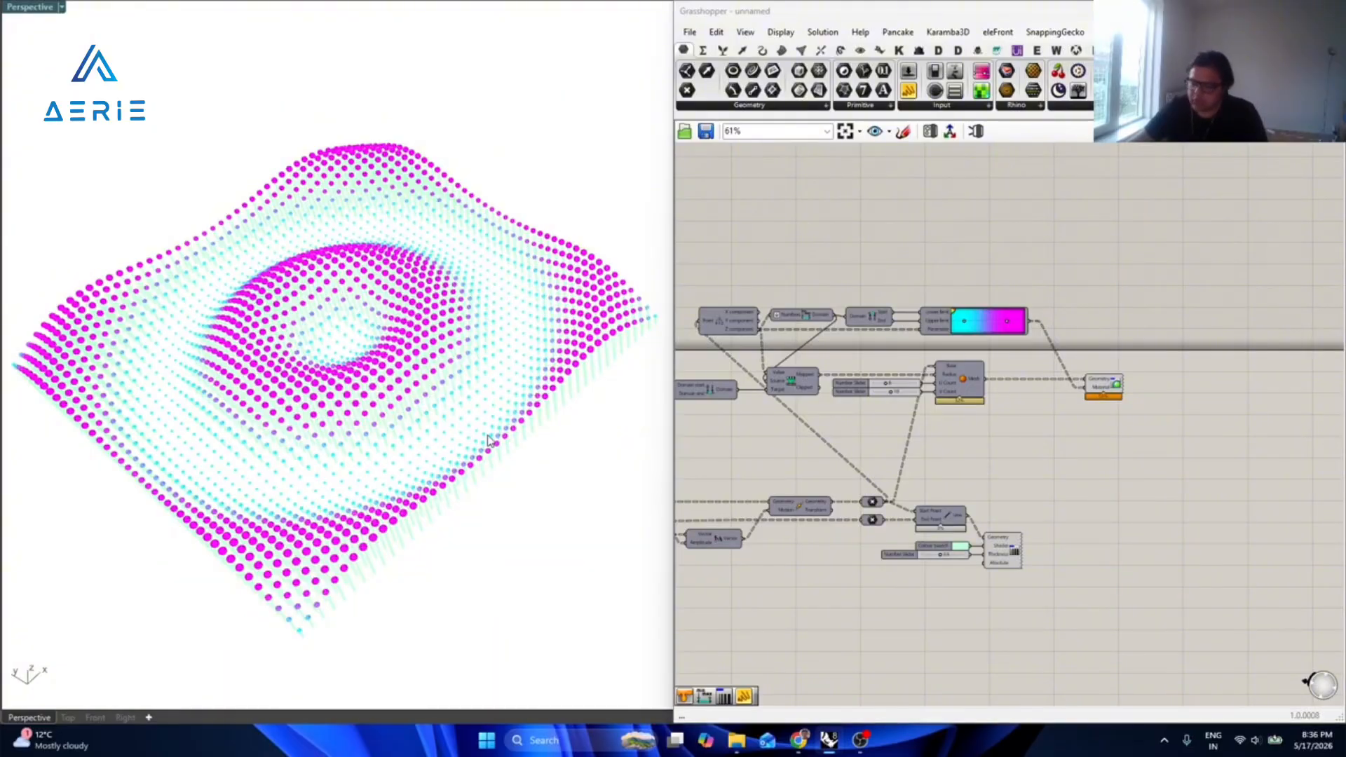
right_drag(876, 427, 1118, 383)
scroll(1114, 368, down, 3)
right_drag(711, 393, 895, 415)
scroll(839, 420, up, 2)
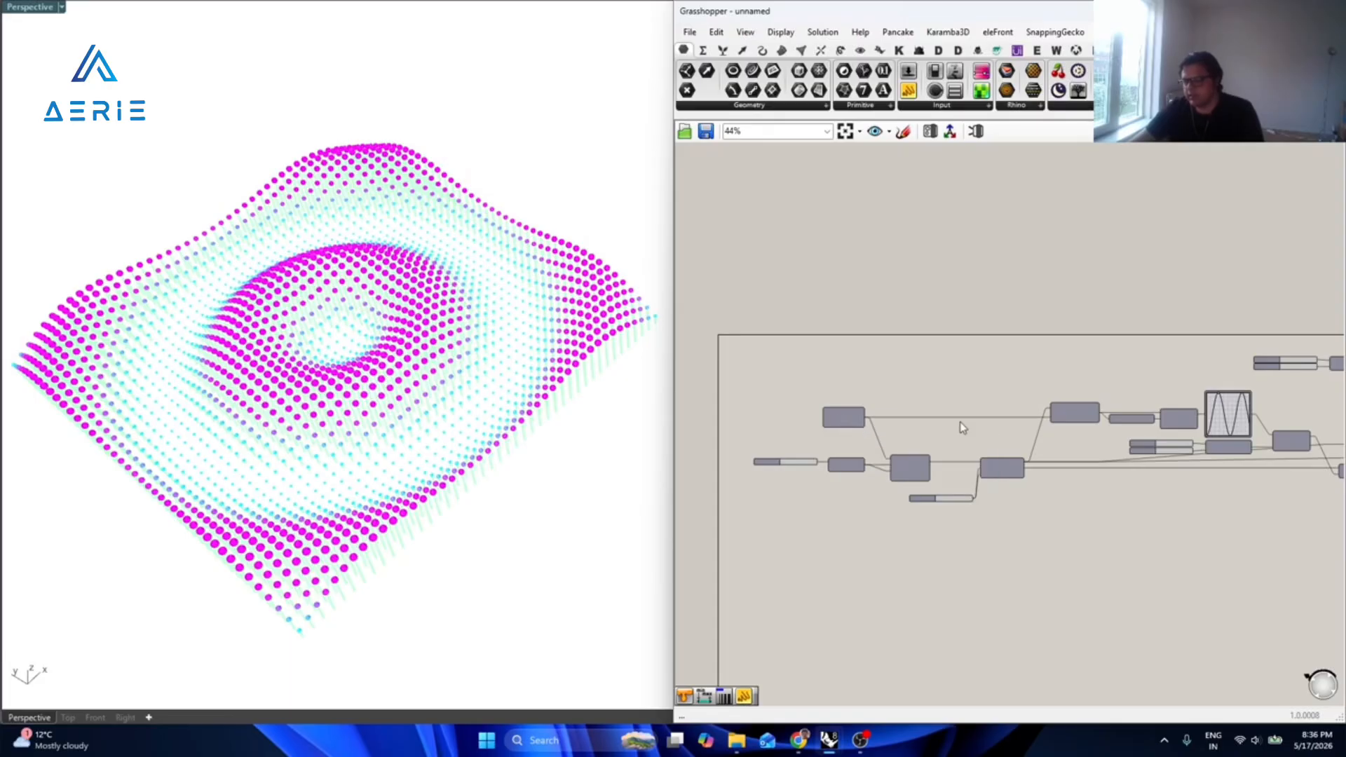
right_drag(1154, 443, 1007, 408)
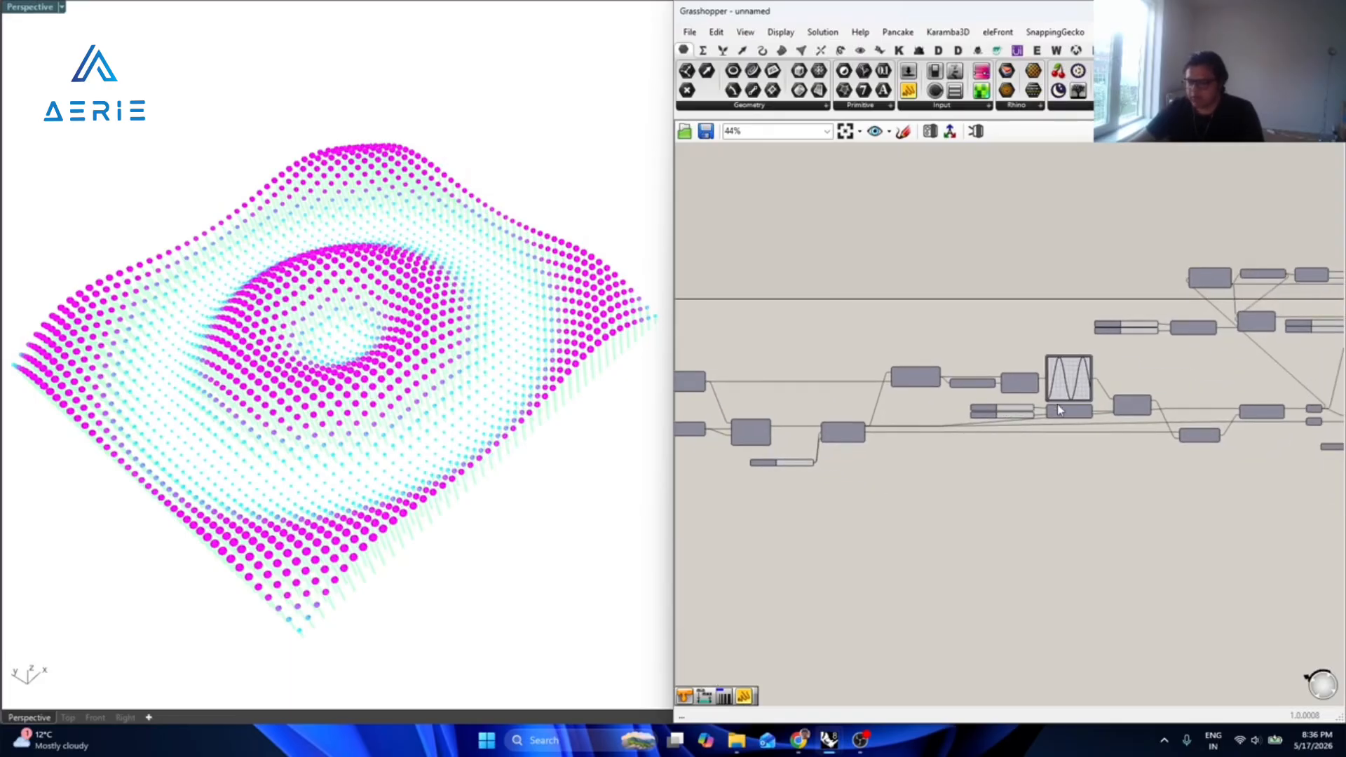